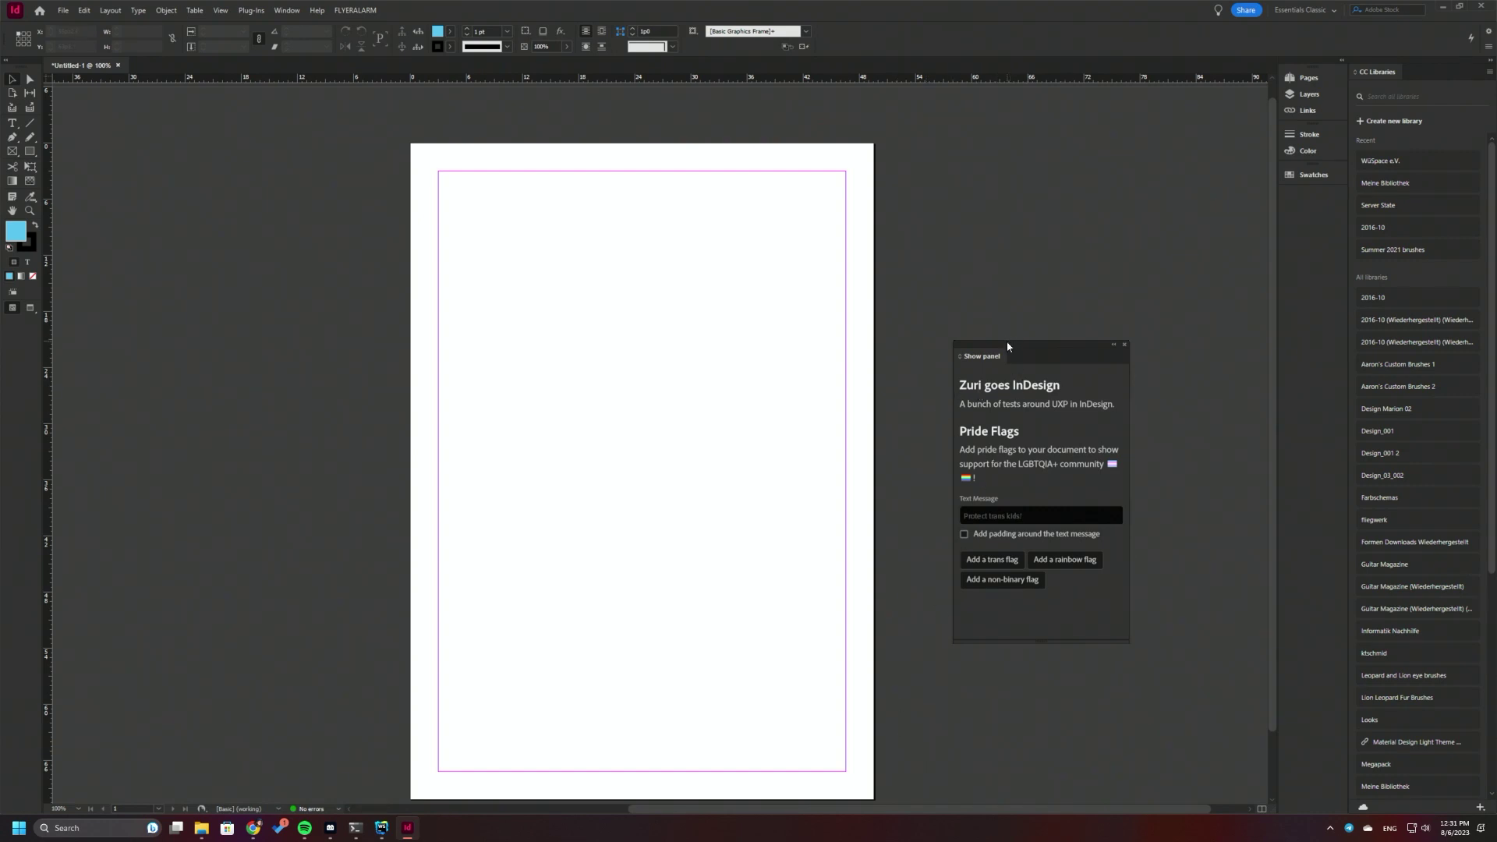
- Move the Pride Flags plugin panel aside, next to the blank InDesign page
left_click_drag(996, 357, 1001, 315)
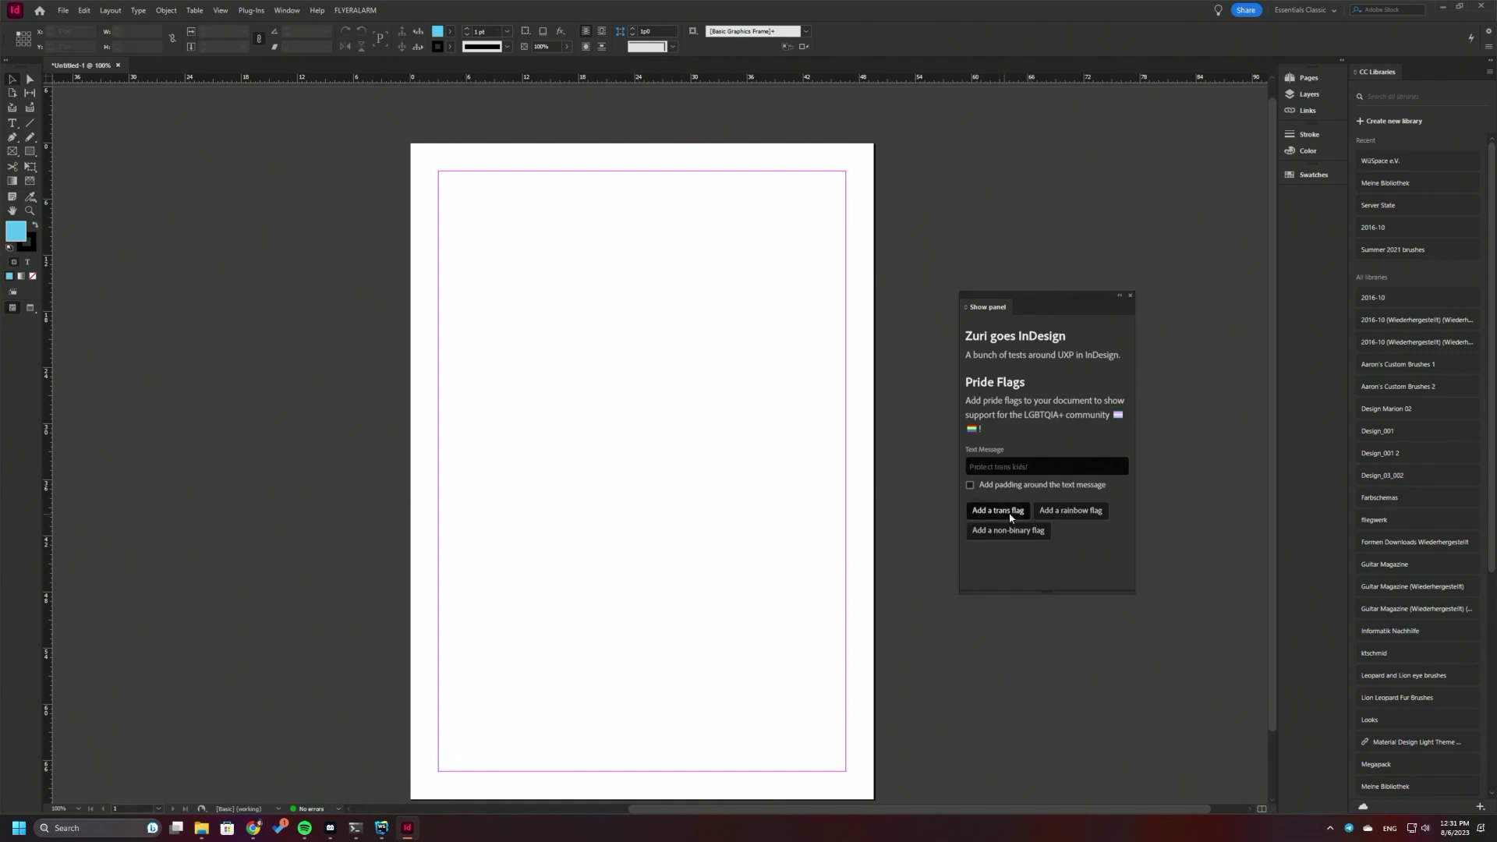
scroll(775, 610, "down", 3)
scroll(774, 610, "up", 2)
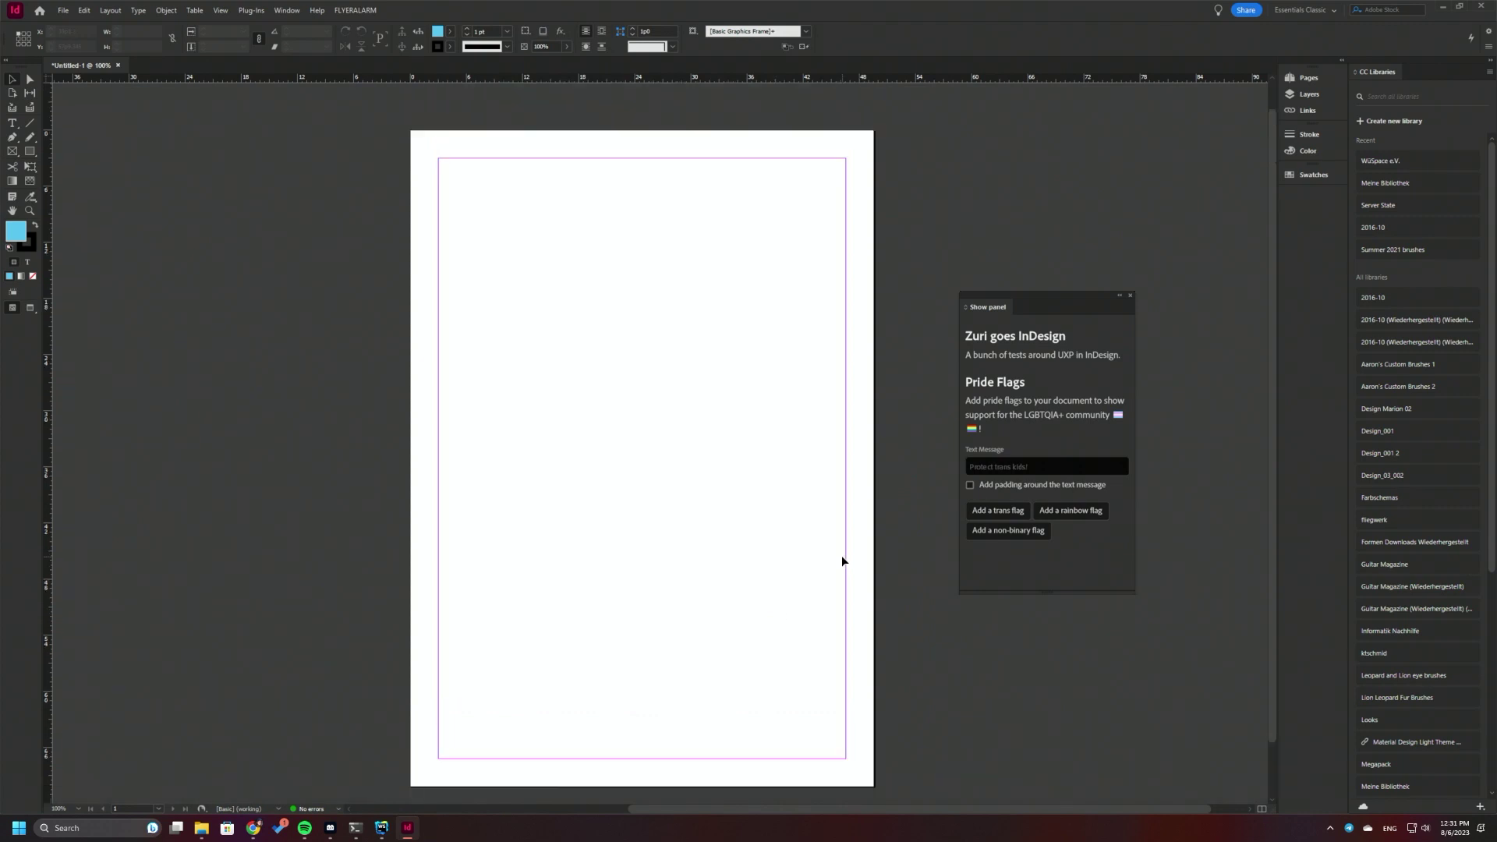
scroll(842, 560, "down", 2)
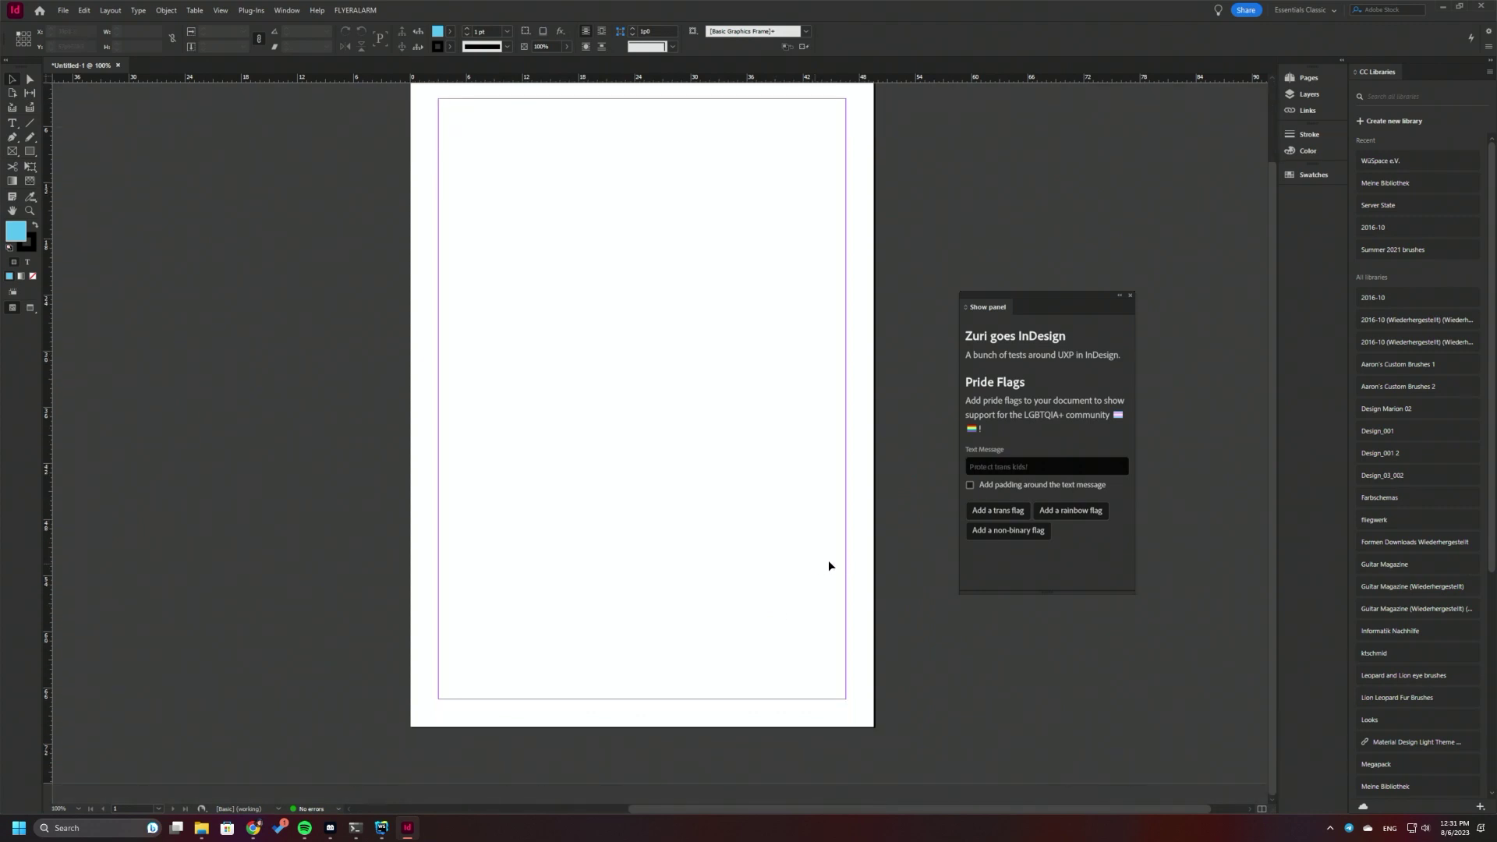
- Fill the page with a trans pride flag from the plugin panel
left_click(1006, 515)
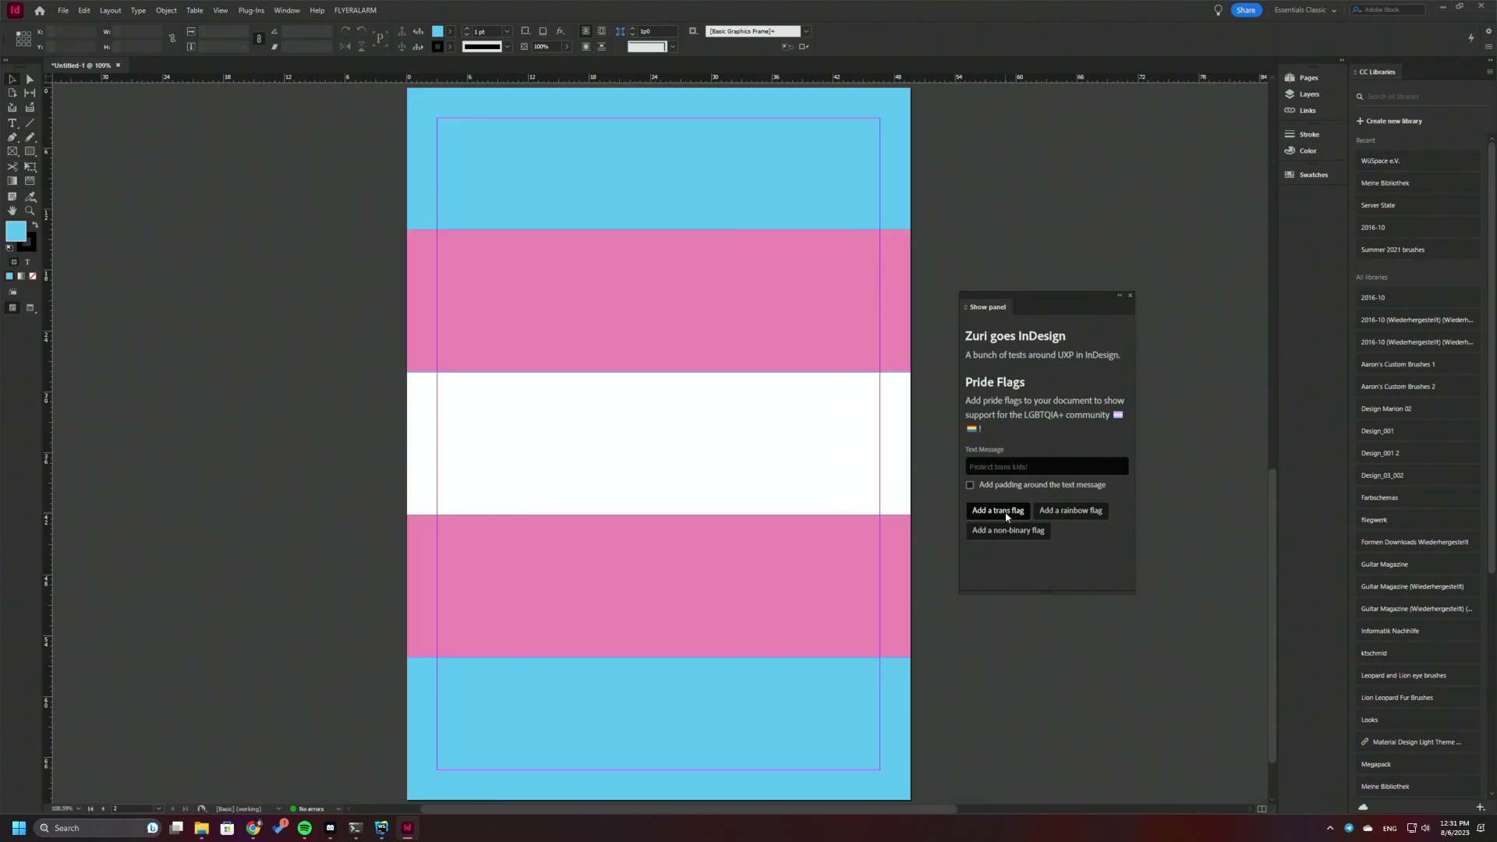
scroll(658, 457, "up", 3)
scroll(616, 348, "down", 4)
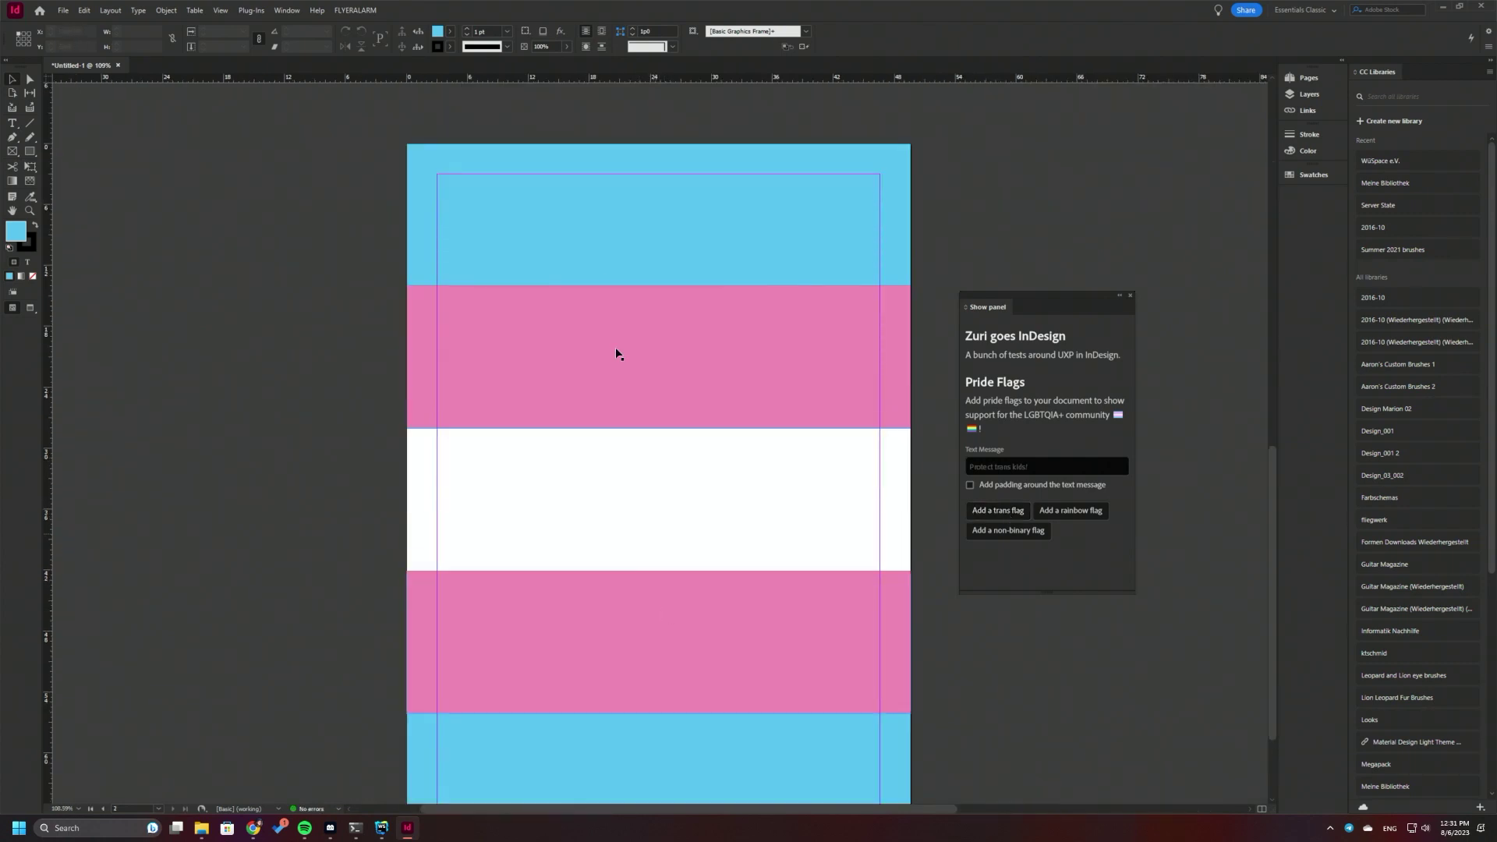
scroll(624, 377, "down", 2)
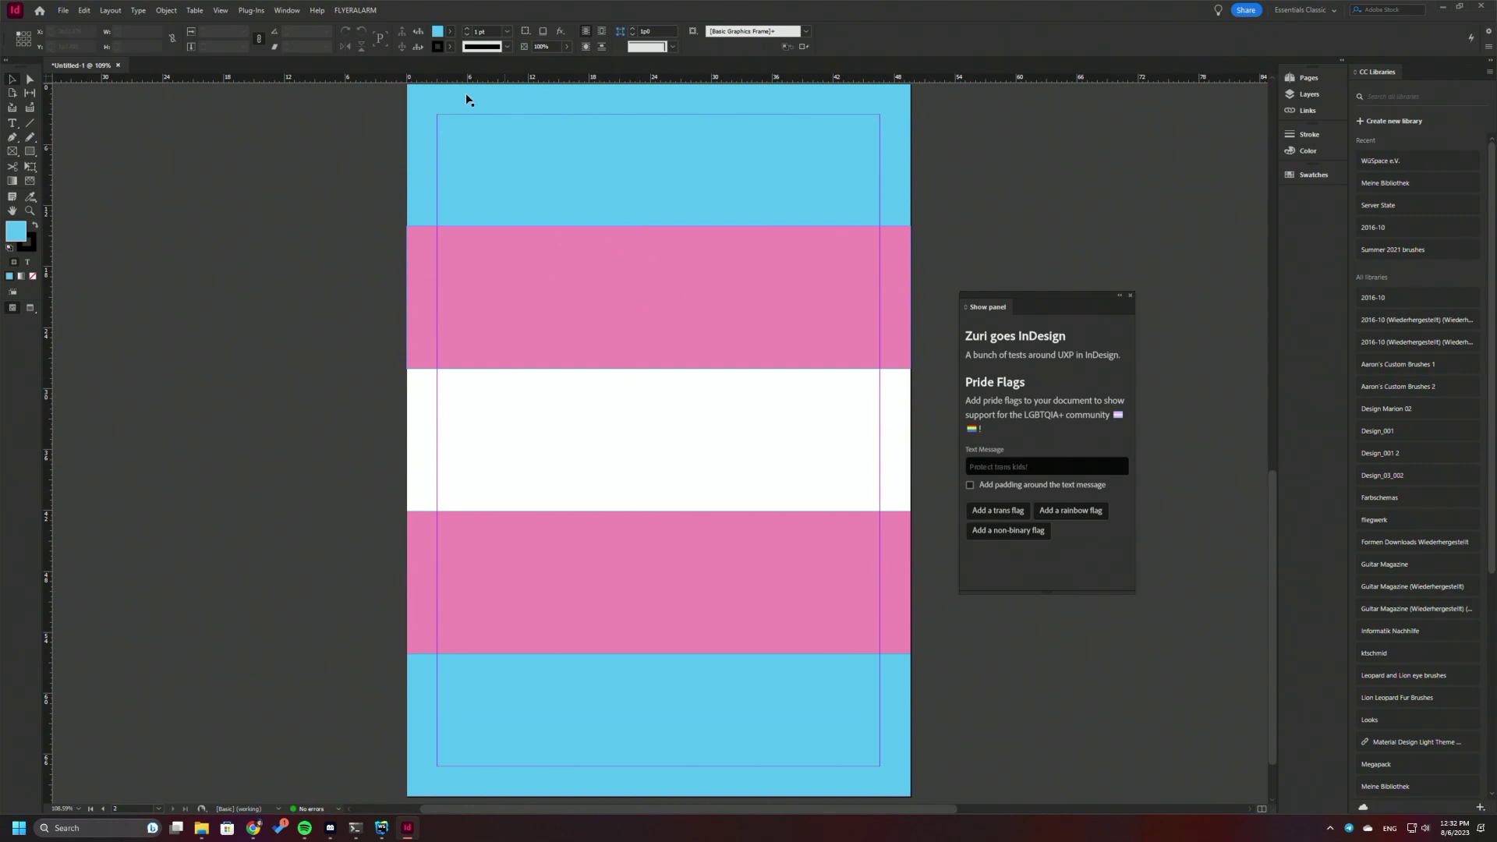
- Lighten the Trans Flag Blue swatch in Pride Colors by lowering Cyan to 33
left_click(450, 31)
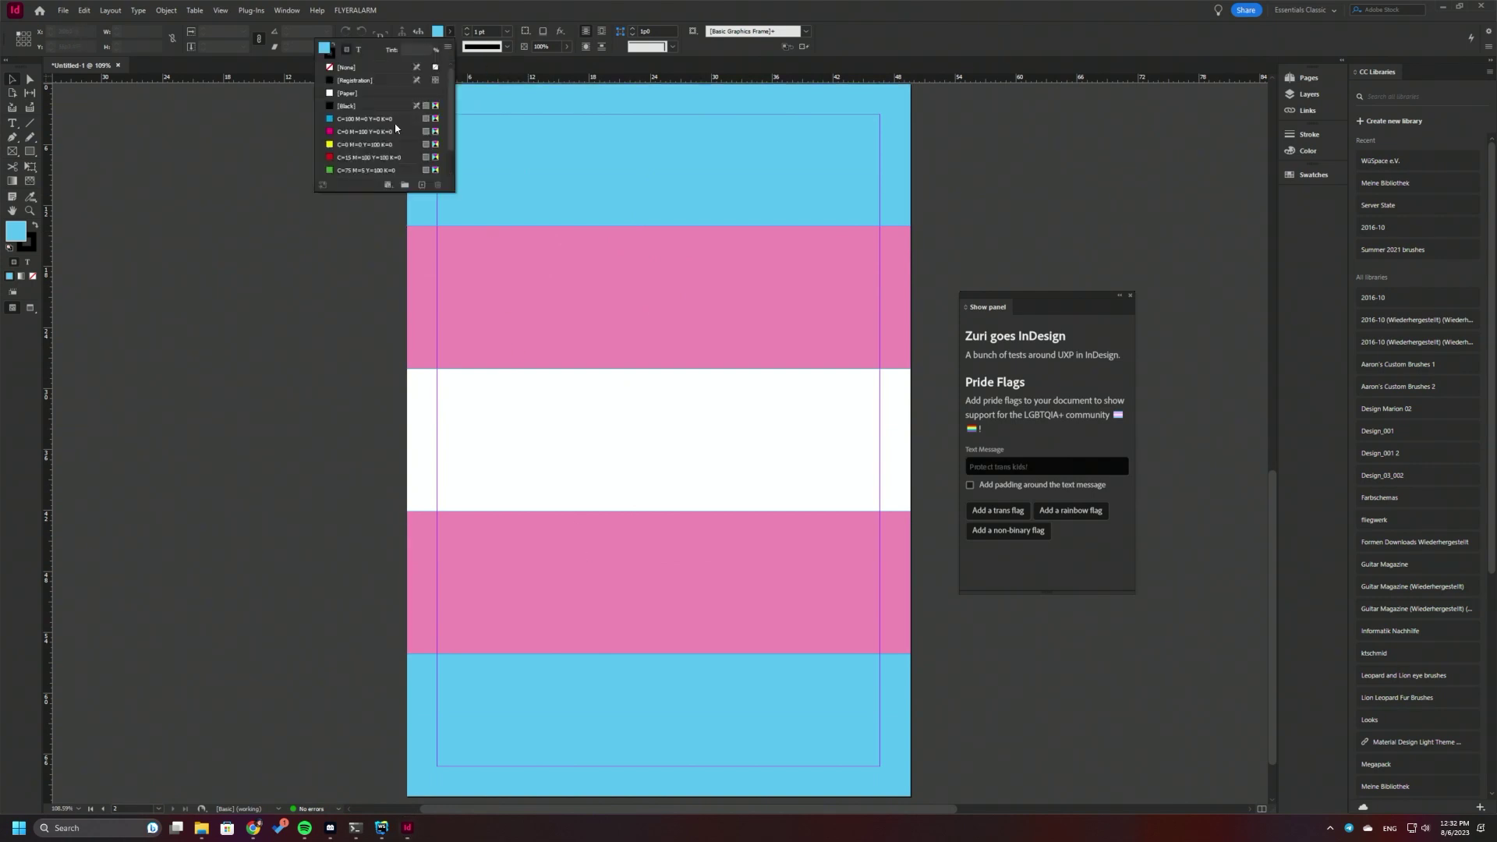
left_click(324, 170)
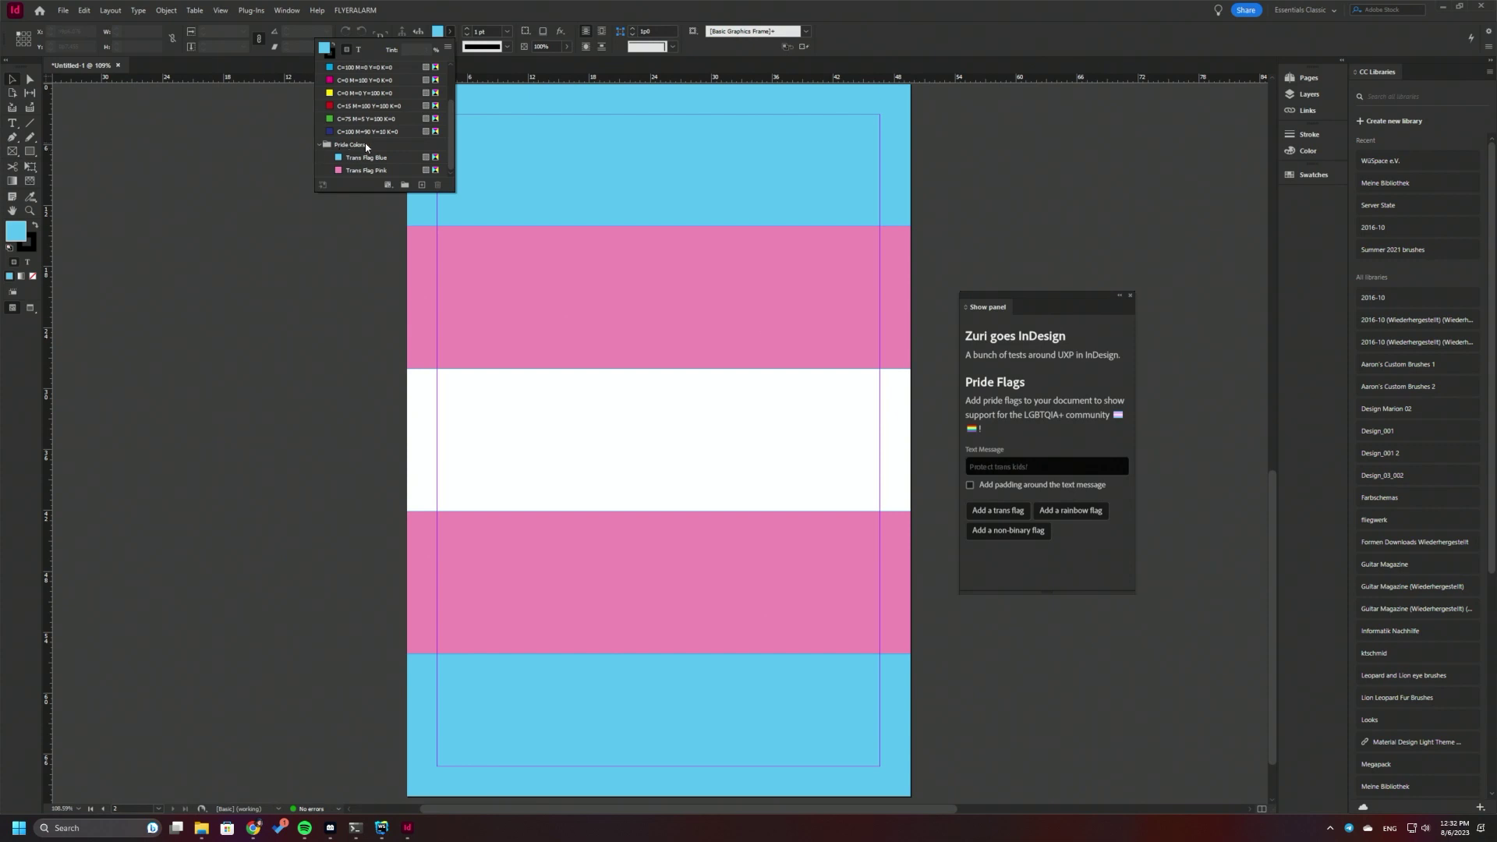
double_click(348, 158)
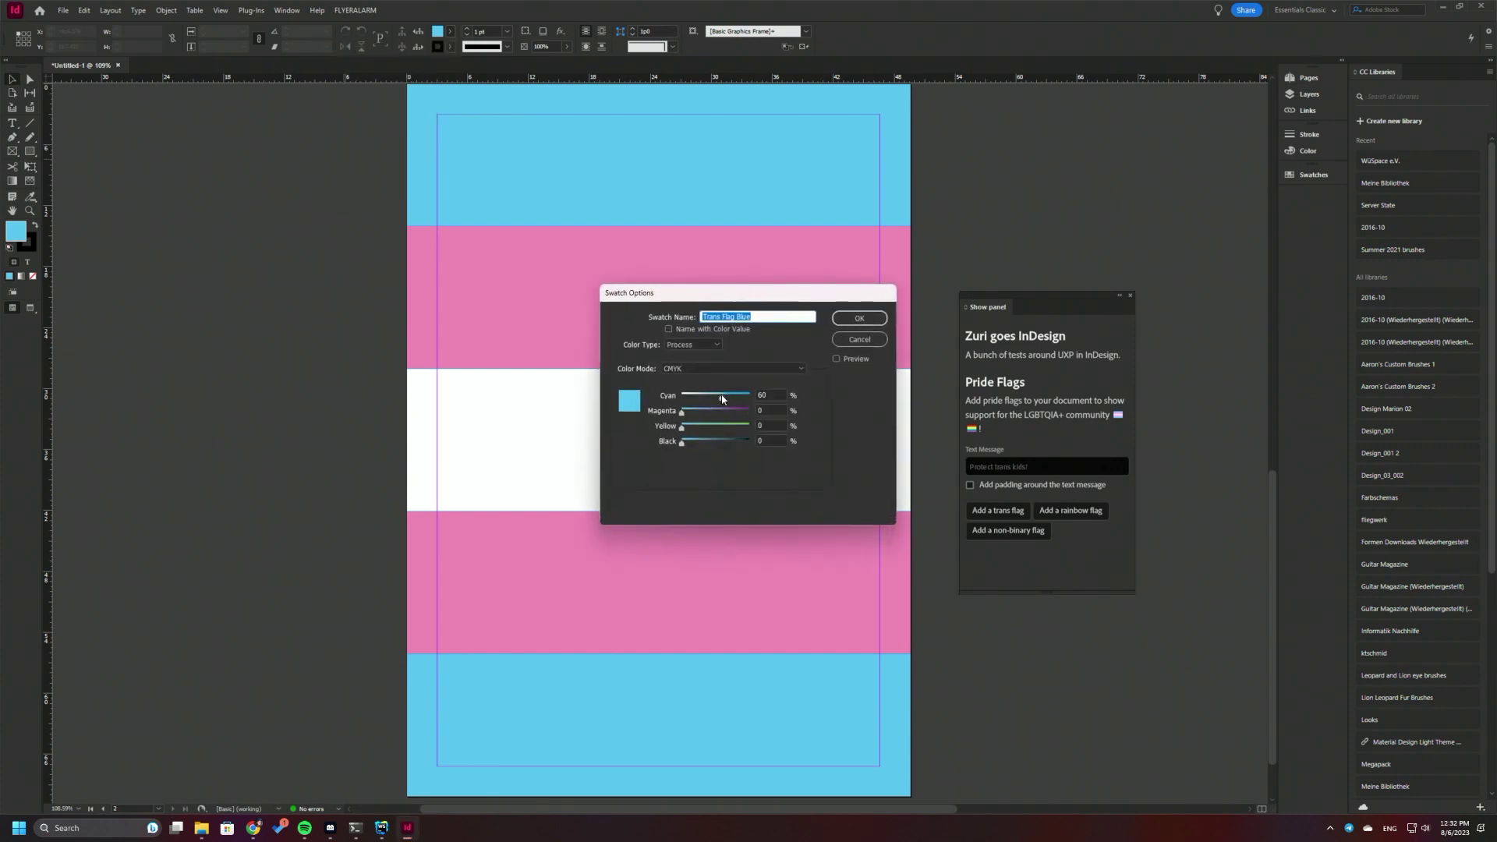
left_click_drag(722, 397, 704, 402)
left_click(865, 319)
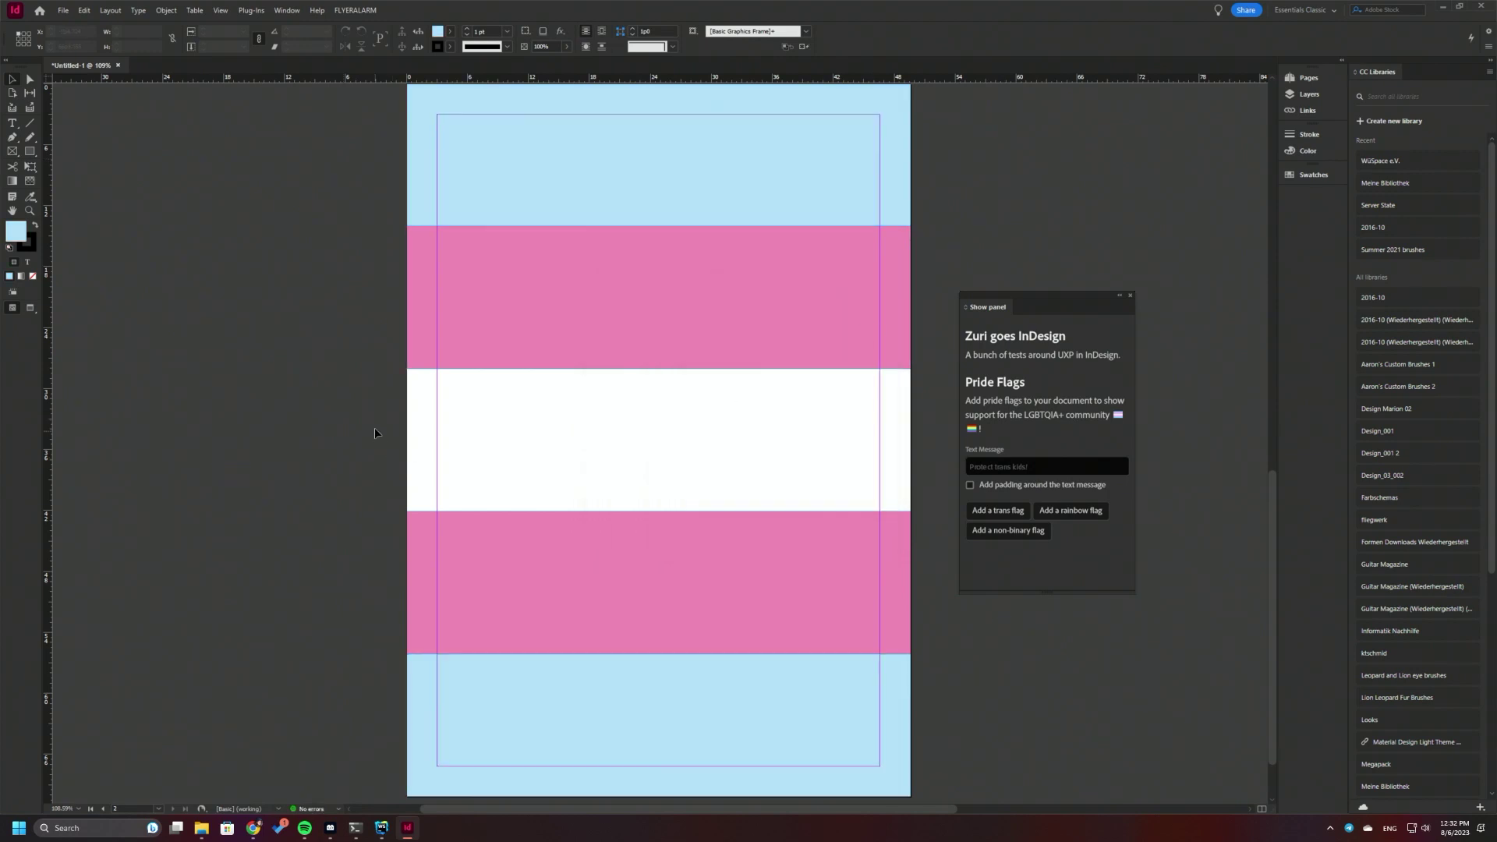
- Add a second trans flag page, then undo it with Edit > Undo Create trans flag
left_click(997, 513)
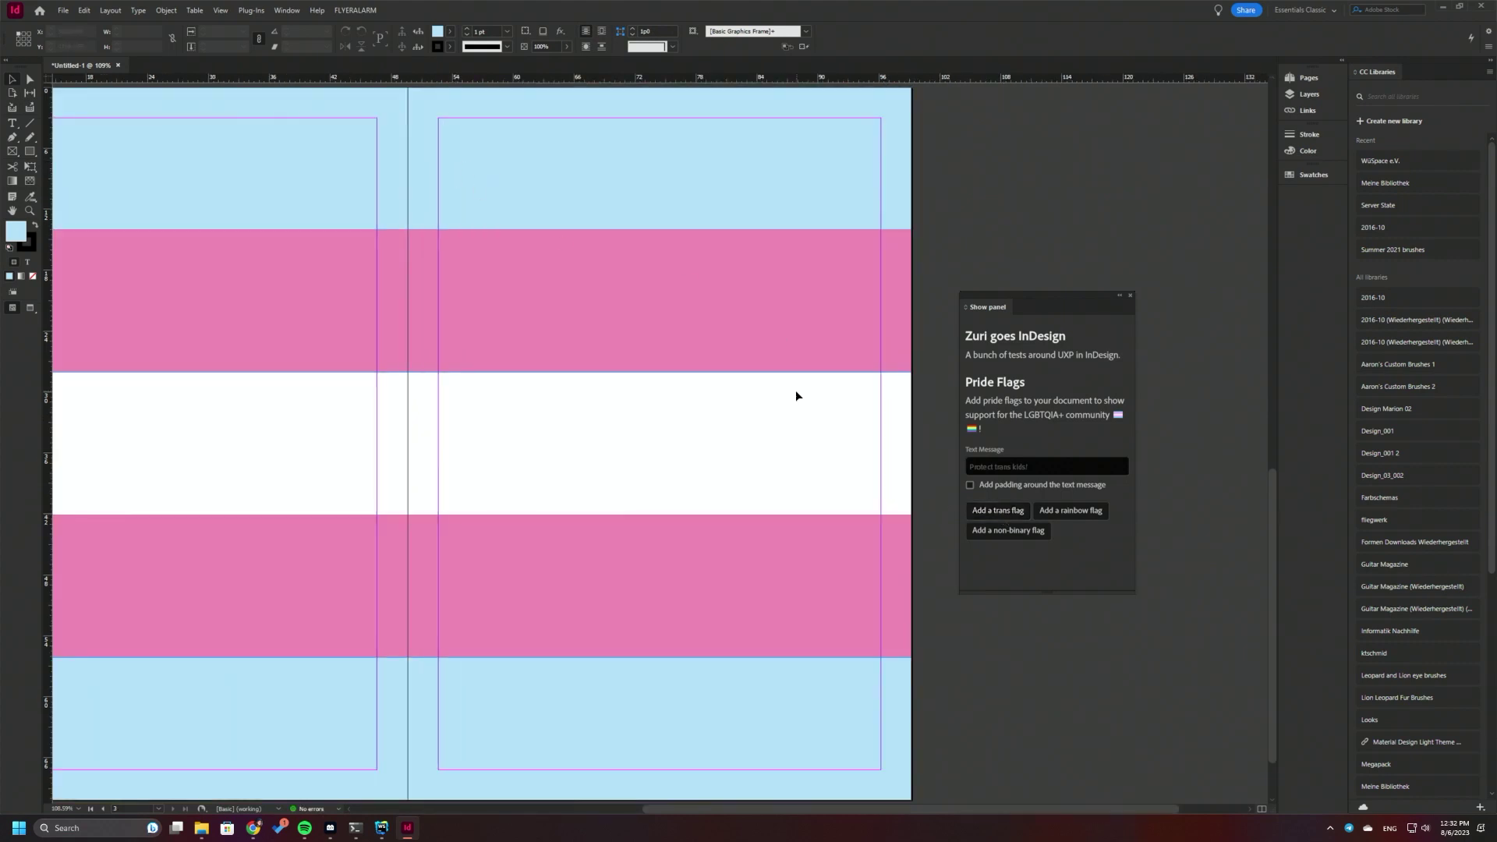
left_click(89, 9)
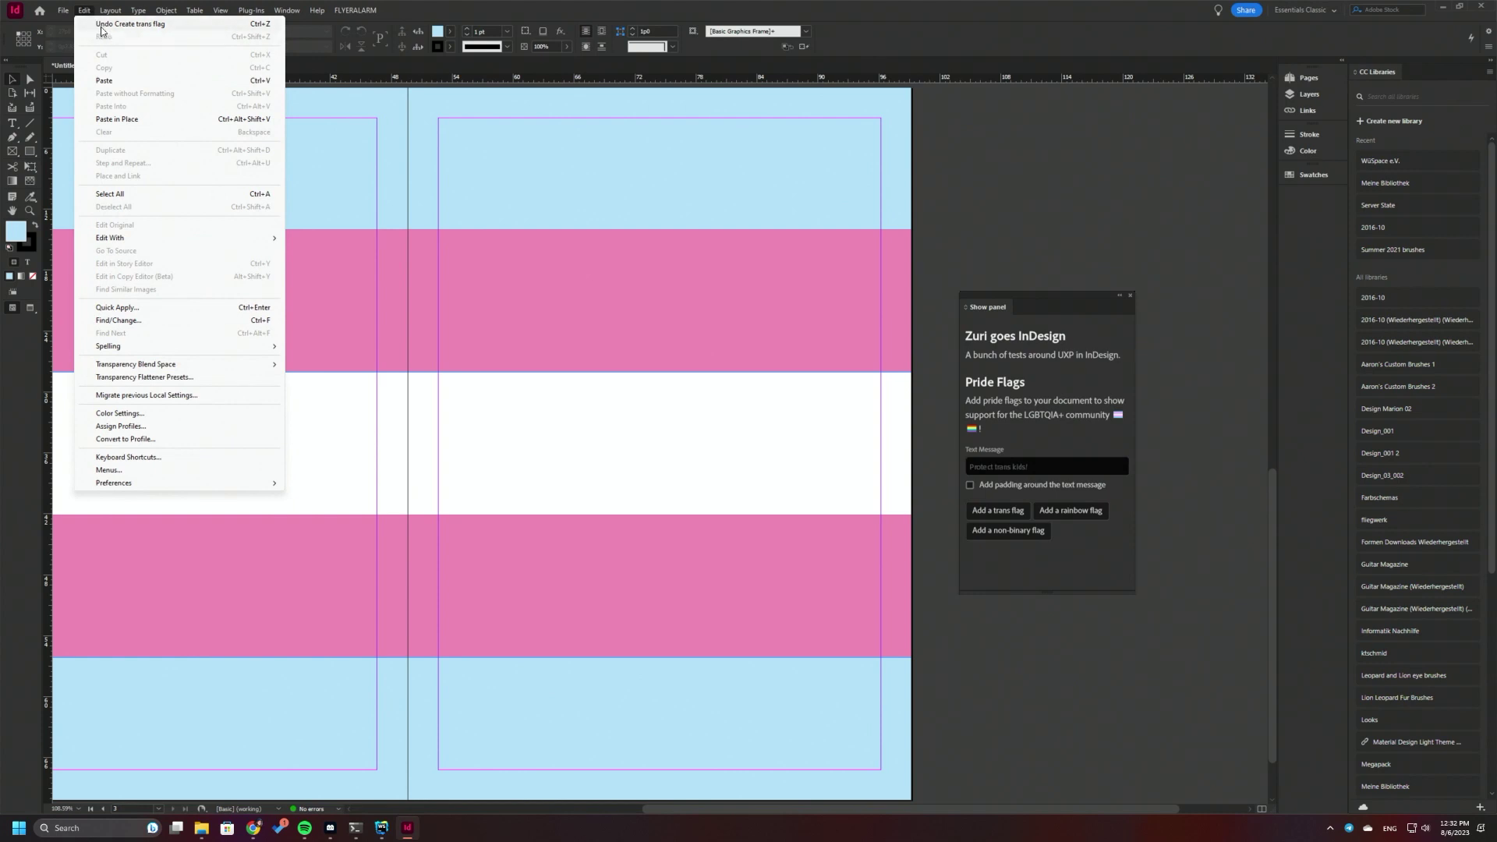
left_click(145, 28)
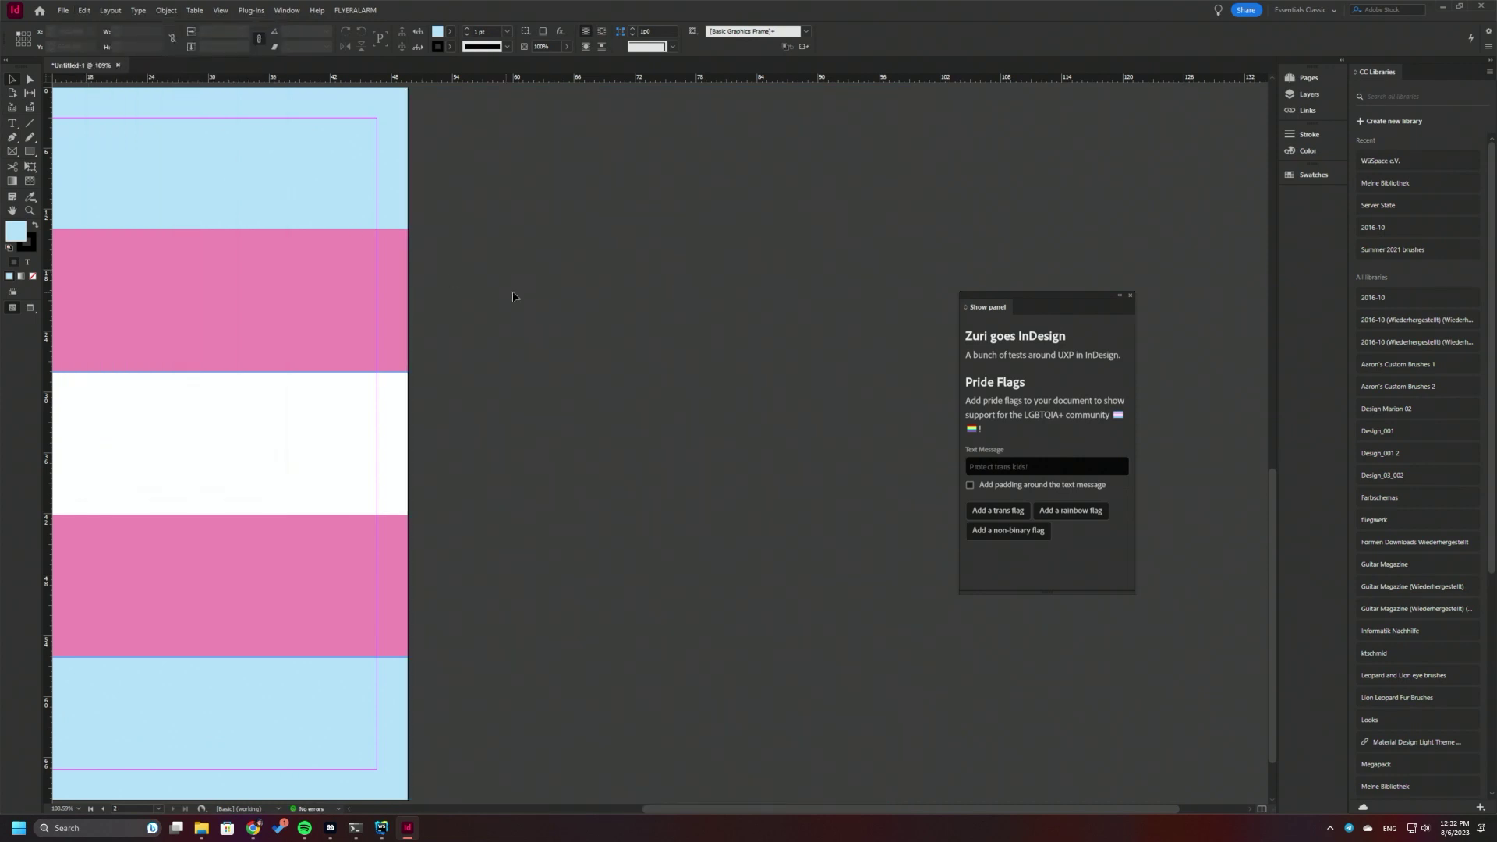
scroll(533, 362, "left", 2)
scroll(533, 357, "left", 3)
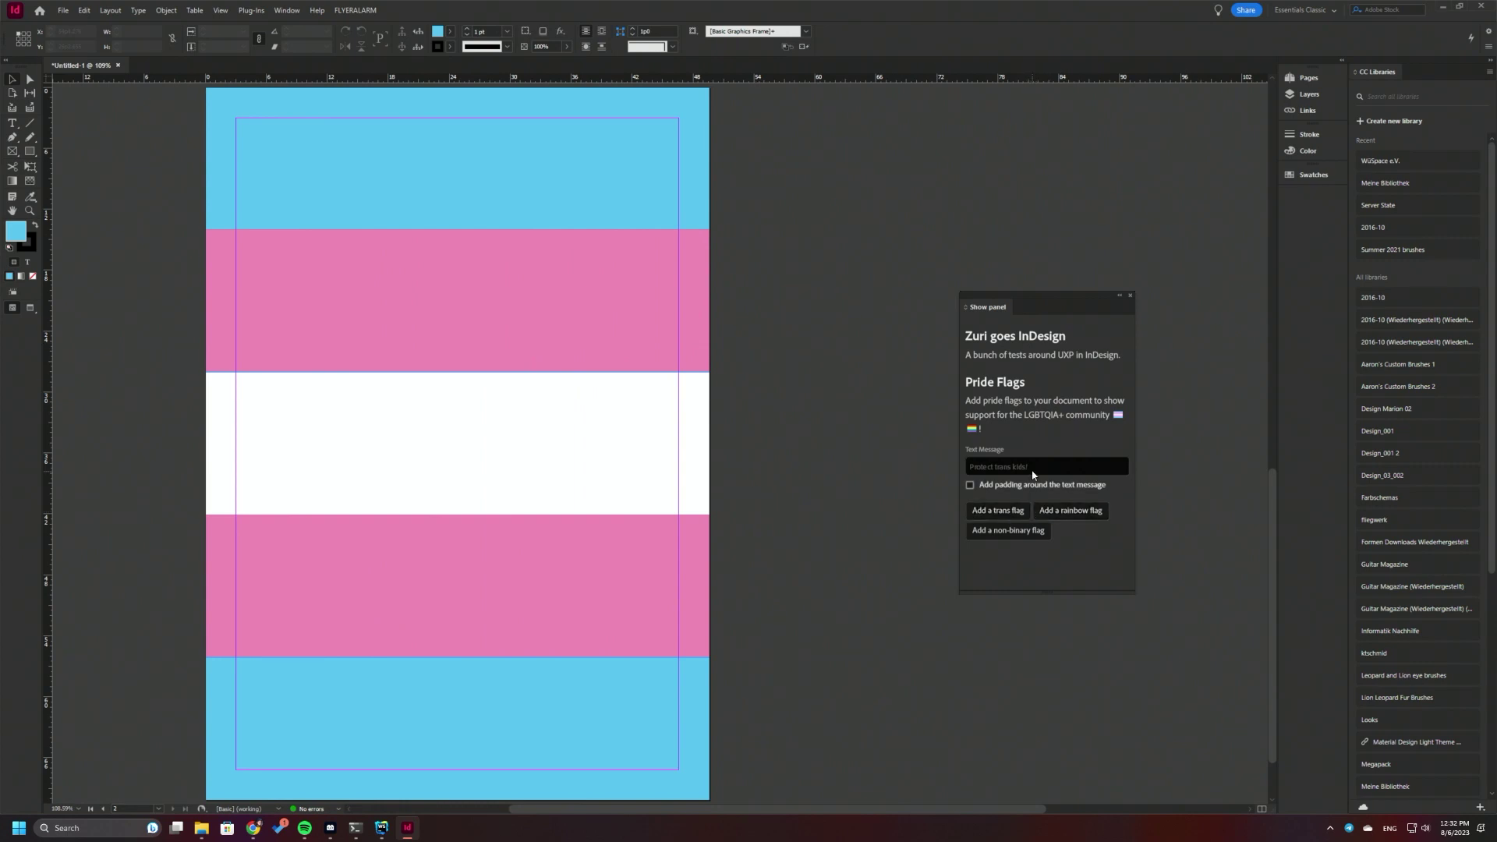
- Add a trans flag page with 'PROTECT TRANS KIDS!' and zoom out to view the spread
left_click(1037, 465)
type("PROTECT")
type(" TR")
type("!")
left_click(1095, 513)
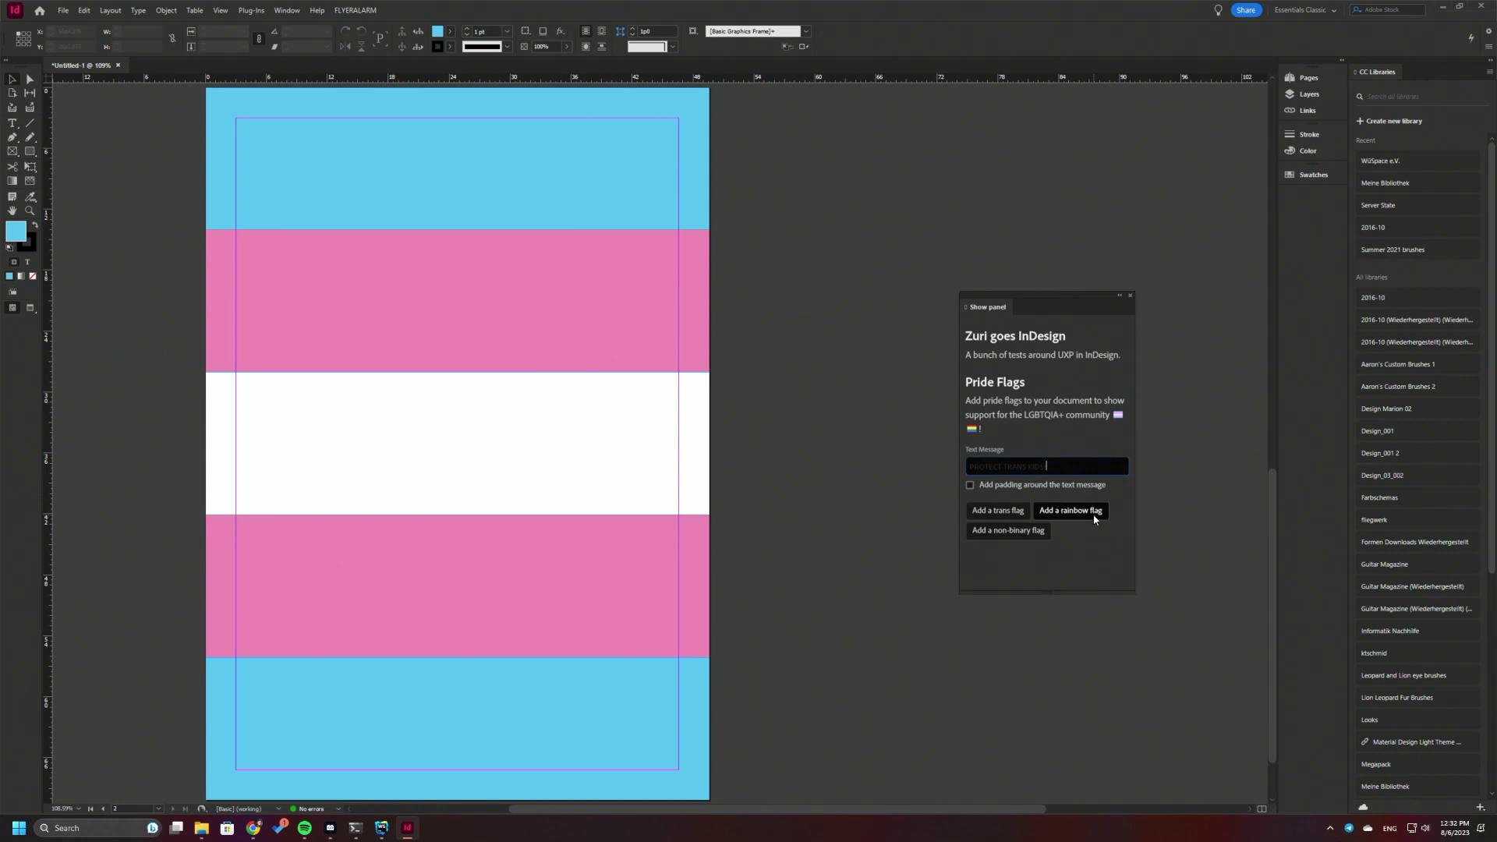
left_click(1022, 513)
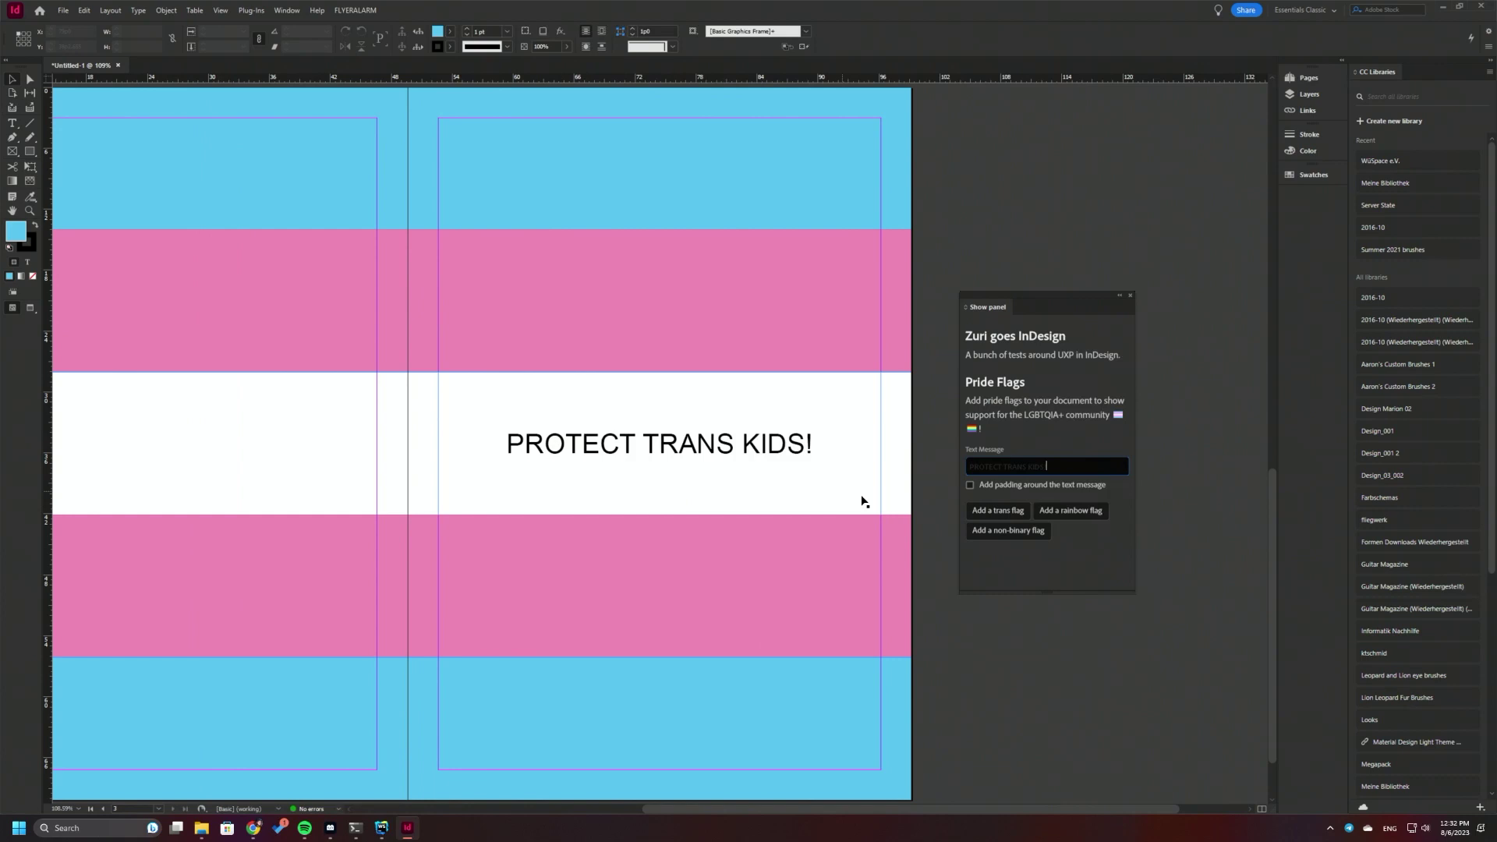
left_click(651, 450)
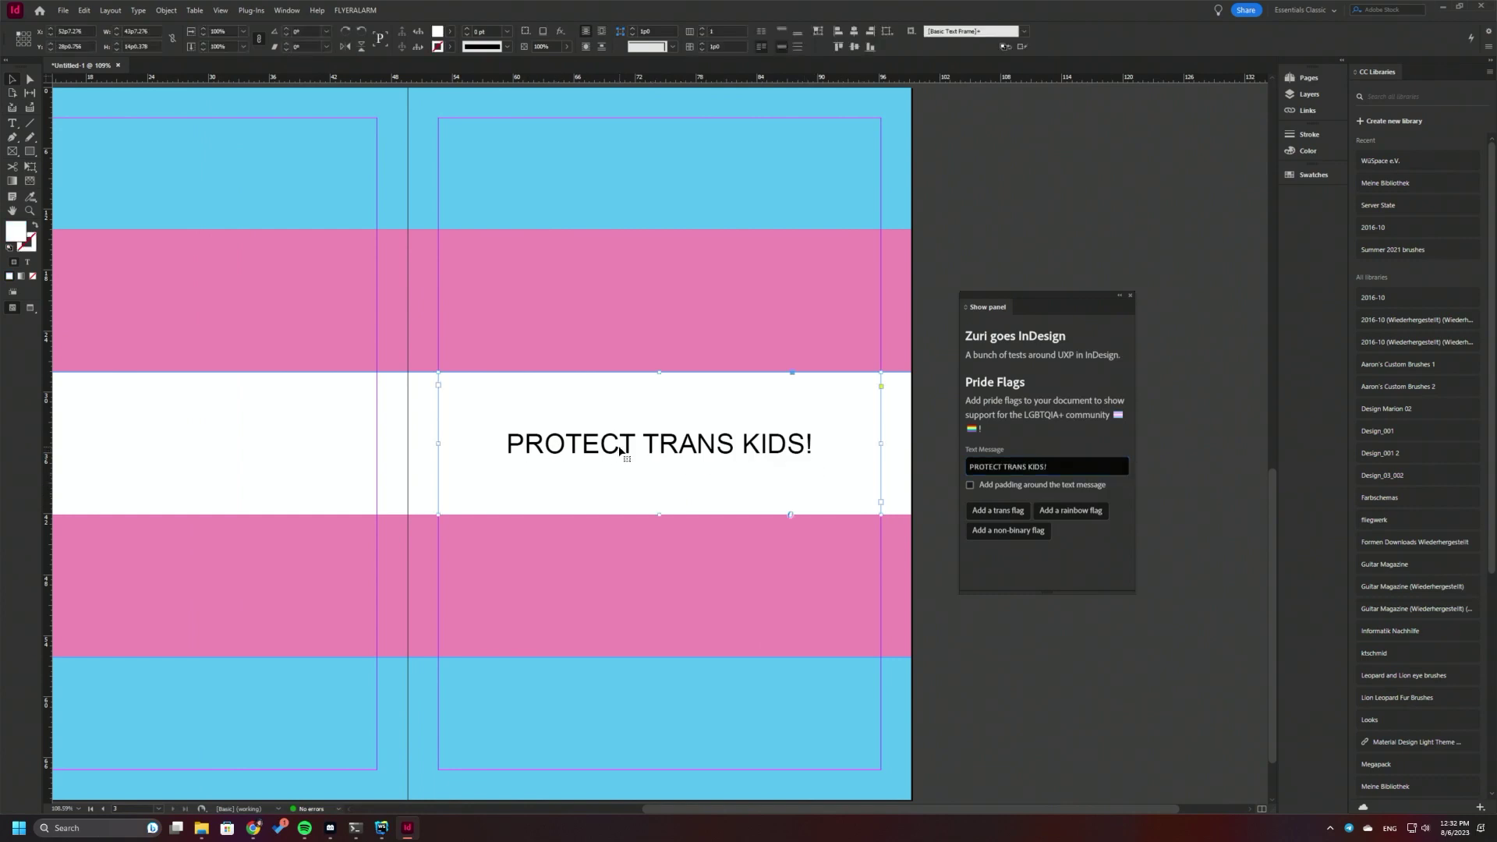
key("ctrl+minus")
key("ctrl+minus")
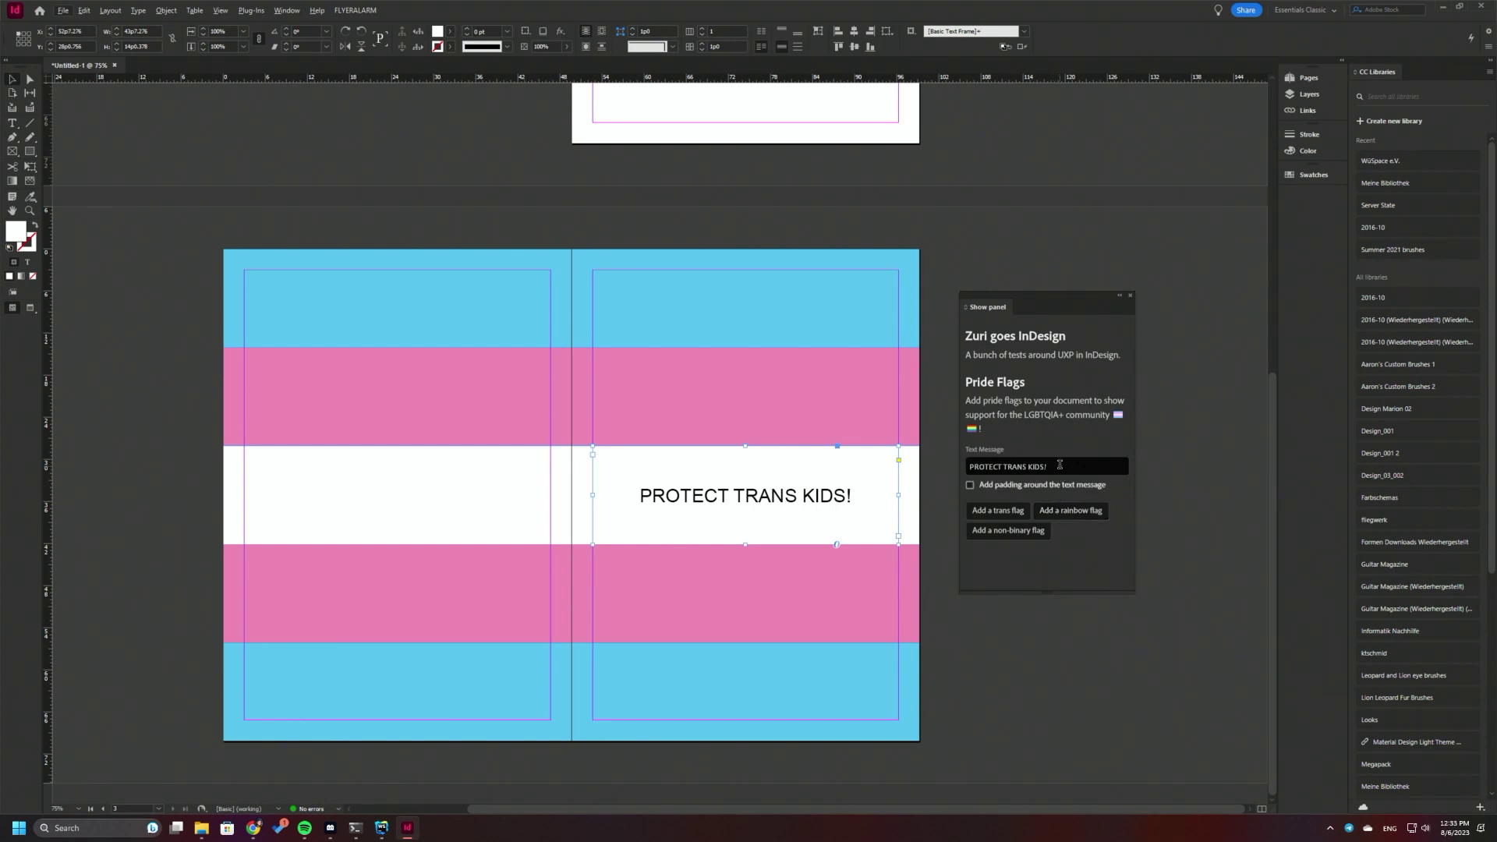
- Turn on text padding, clear the message, and add a rainbow flag page
left_click(1059, 488)
triple_click(1068, 466)
key("BackSpace")
left_click(1074, 515)
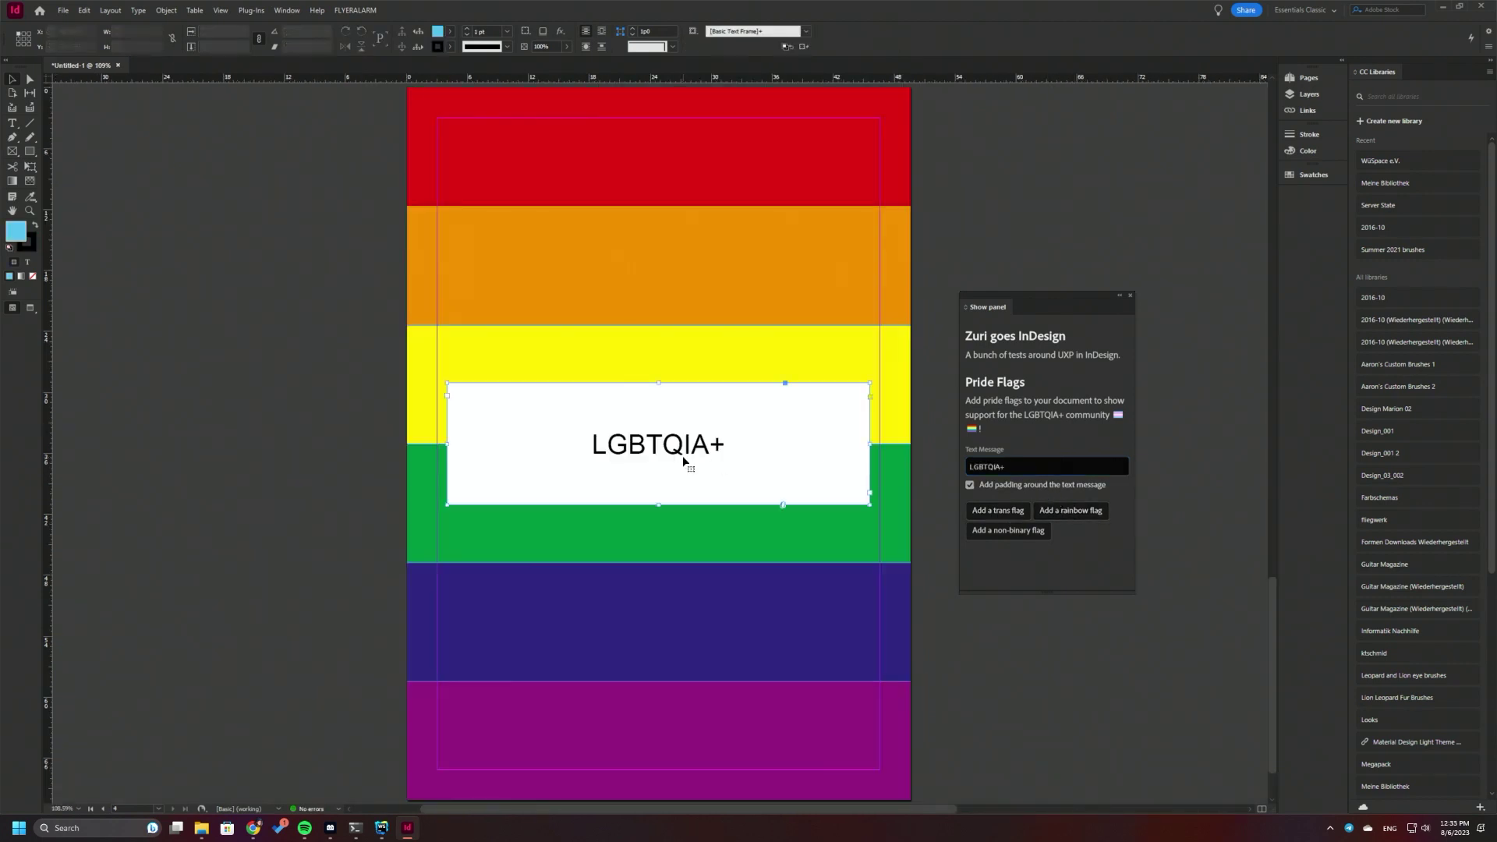
left_click(686, 461)
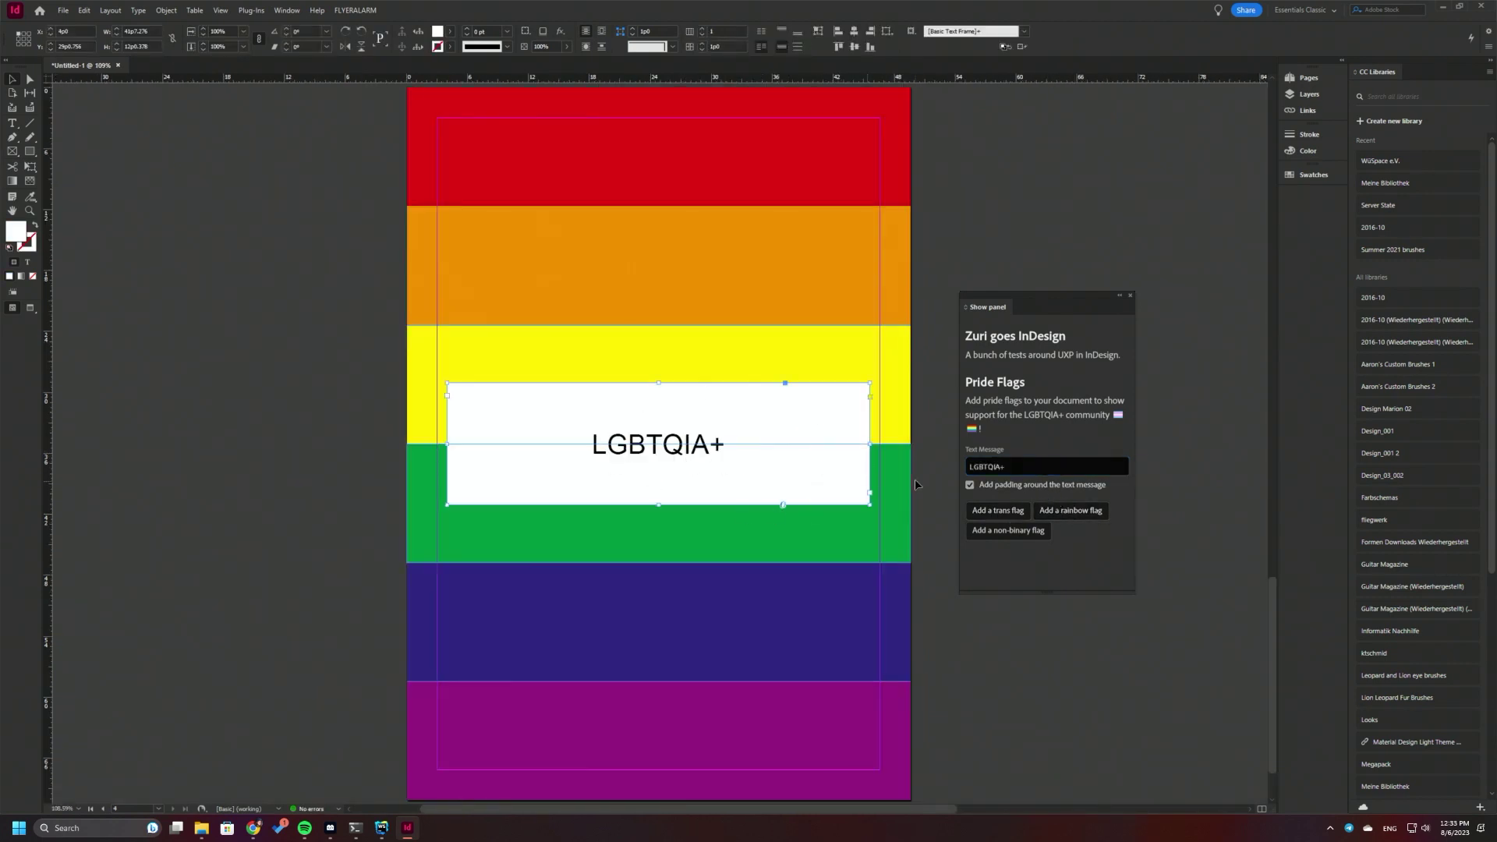
- Add another rainbow flag page without padding, then undo that extra page
left_click(1030, 489)
left_click(1076, 514)
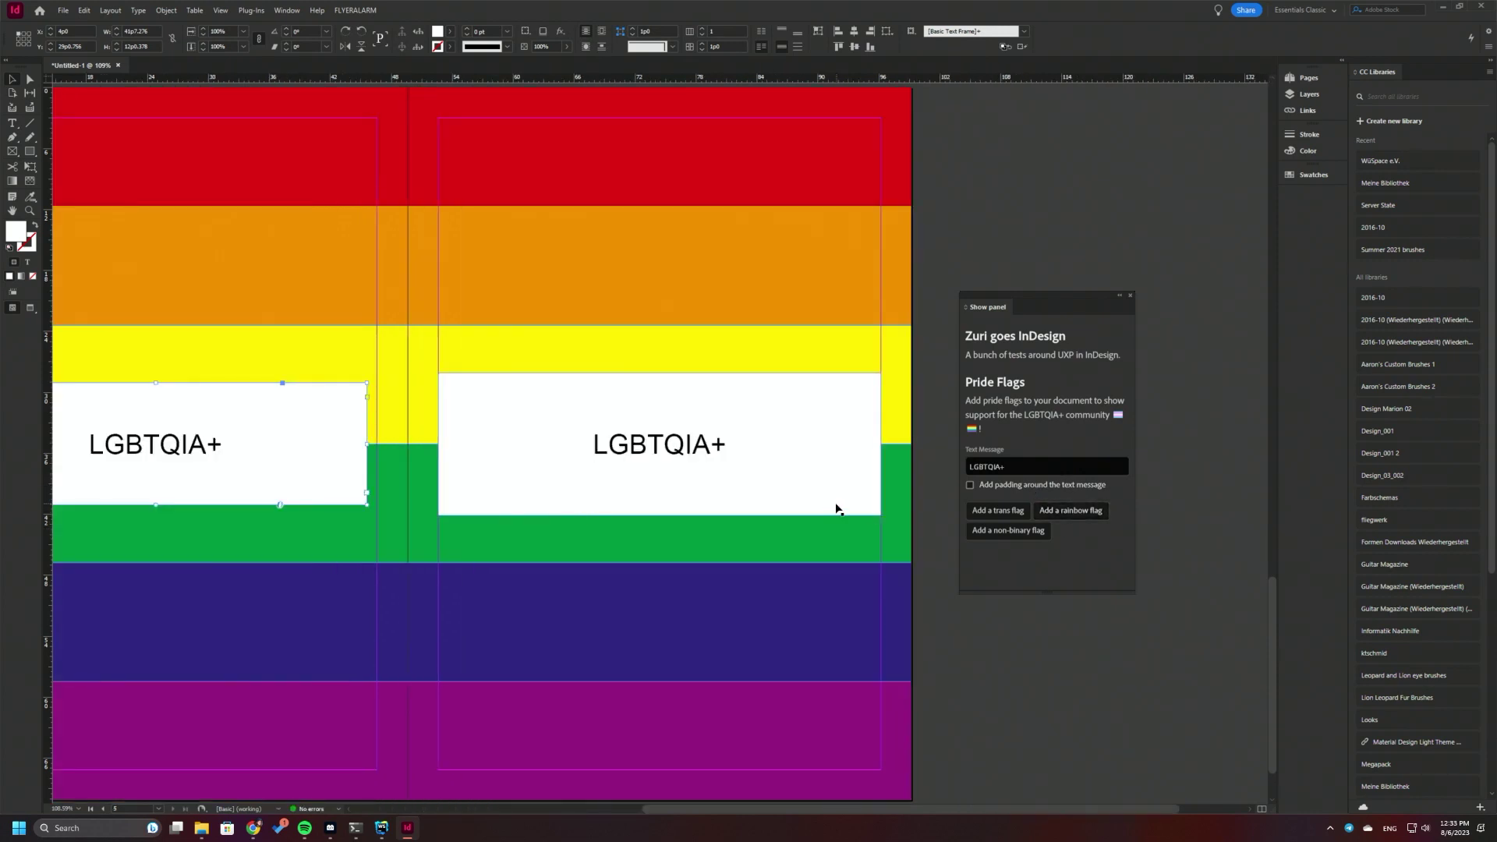
scroll(414, 511, "left", 3)
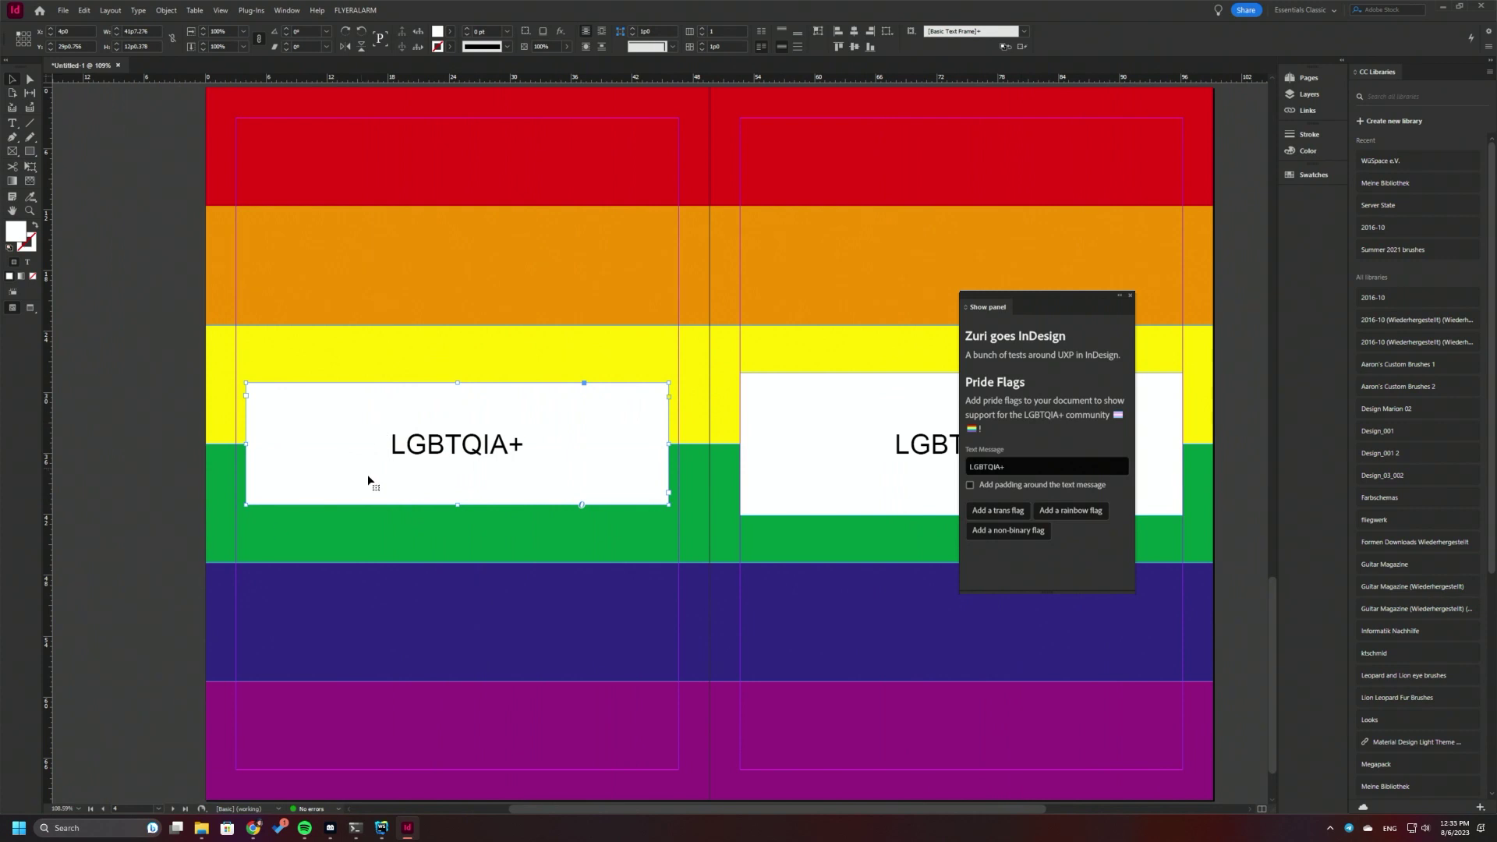
scroll(271, 527, "down", 2)
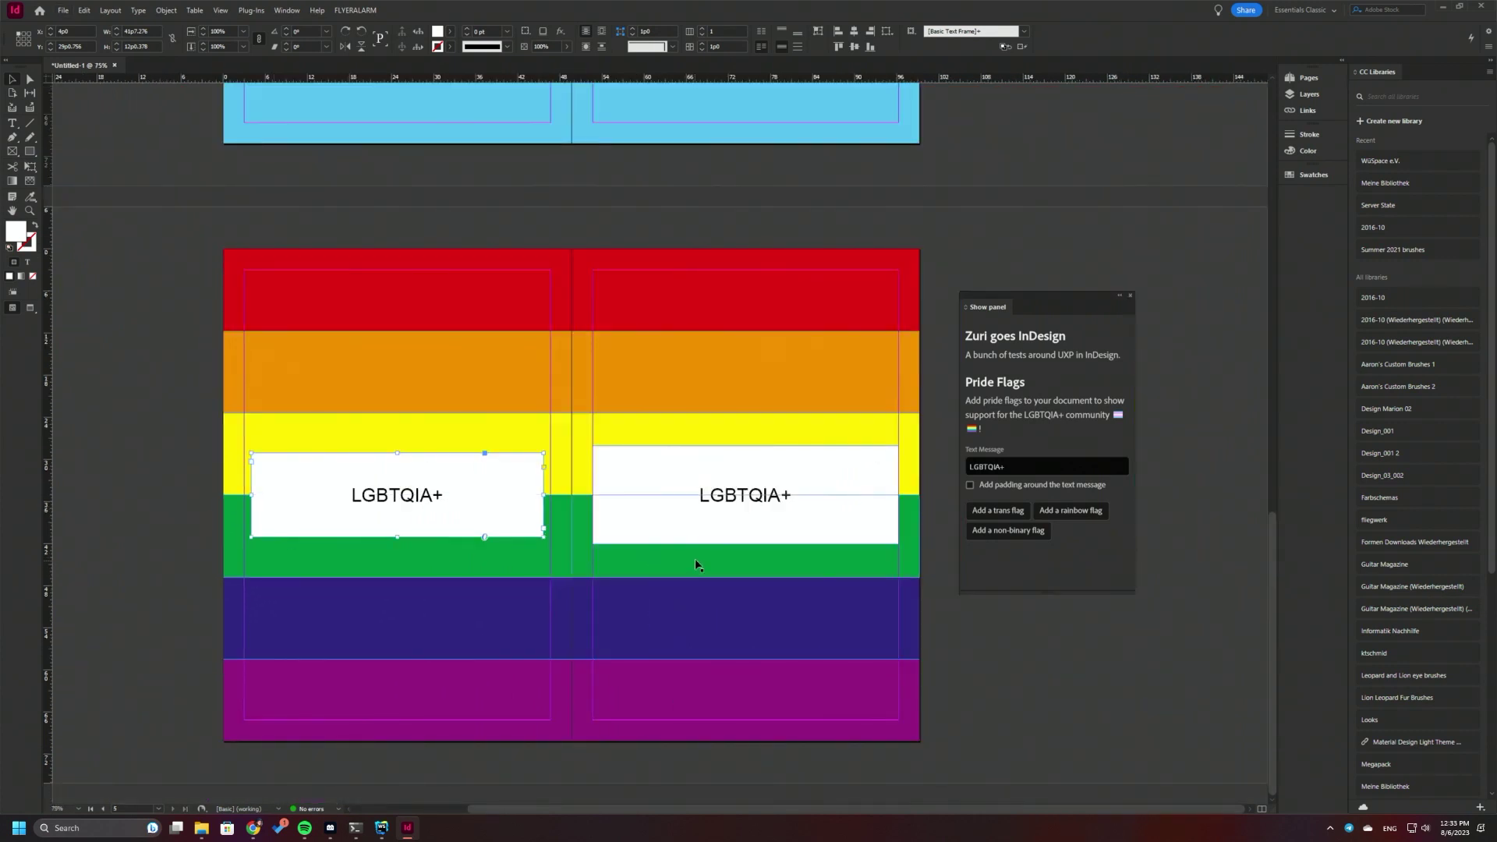
key("ctrl+z")
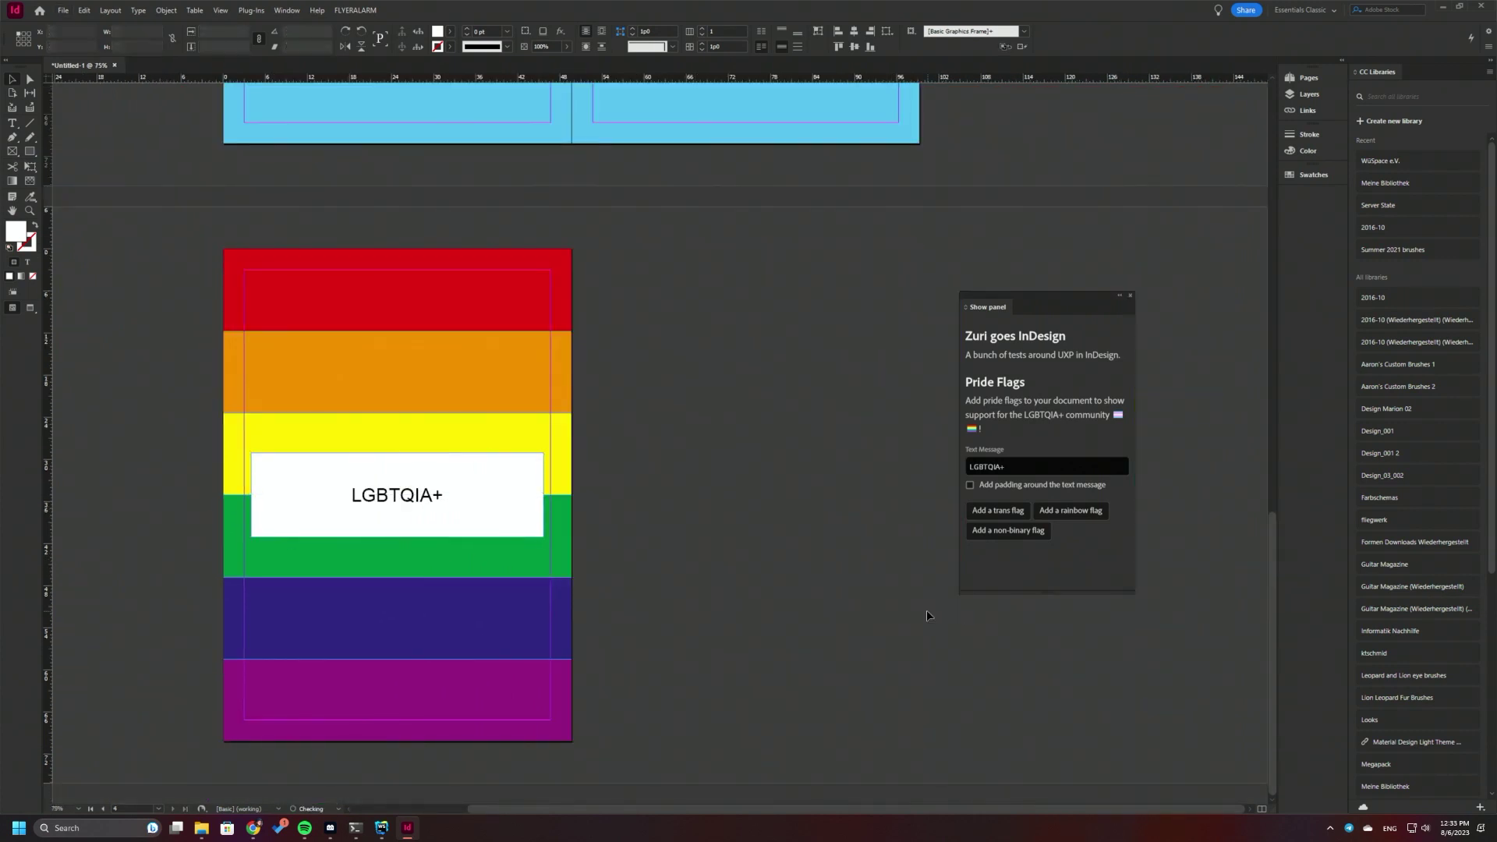
- Add a non-binary flag page, delete its LGBTQIA+ text, and switch to WebStorm
left_click(1011, 532)
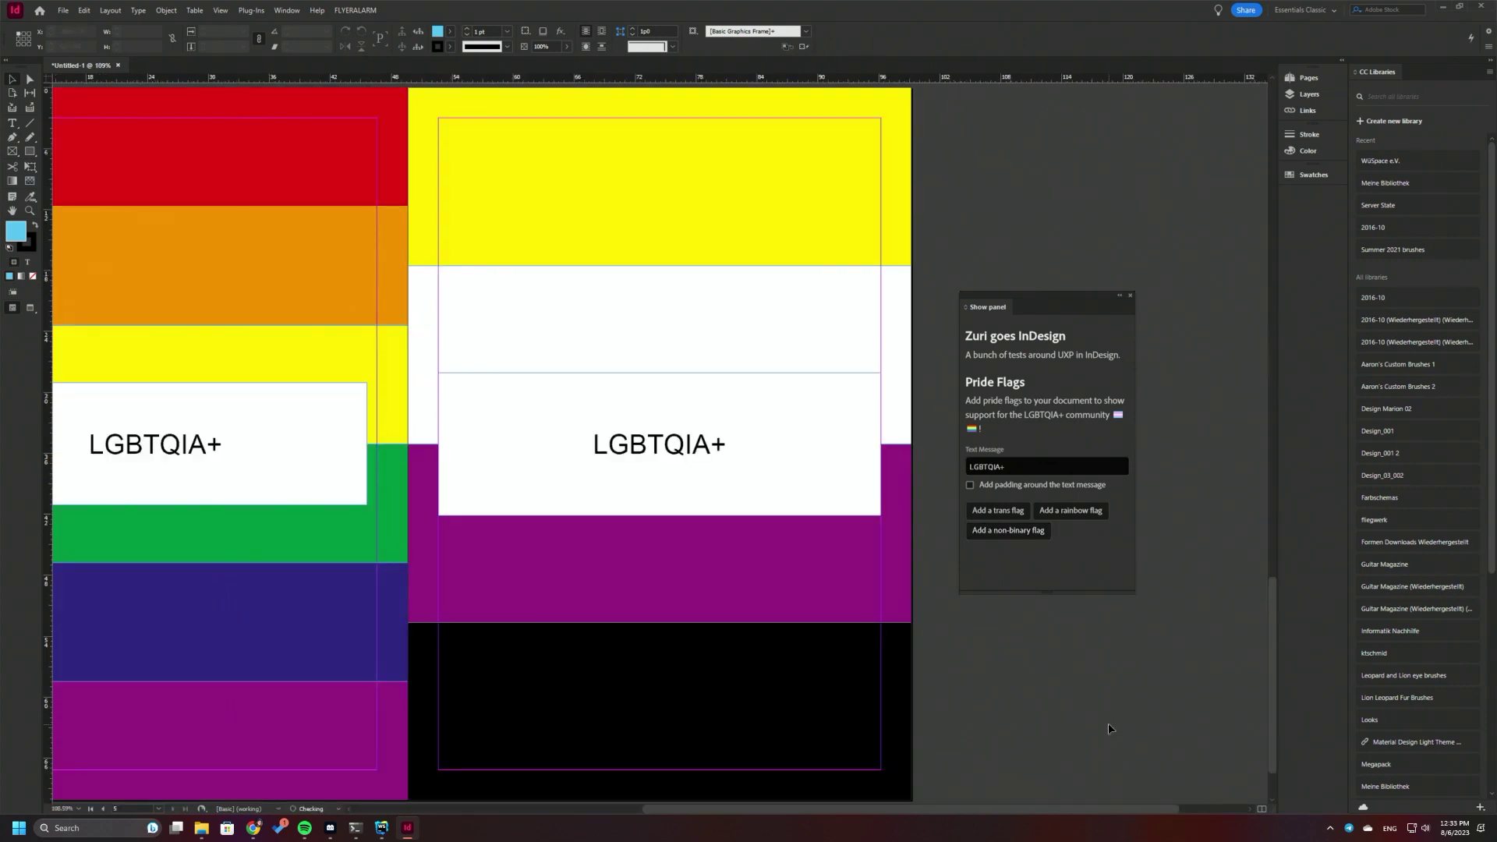
left_click(815, 495)
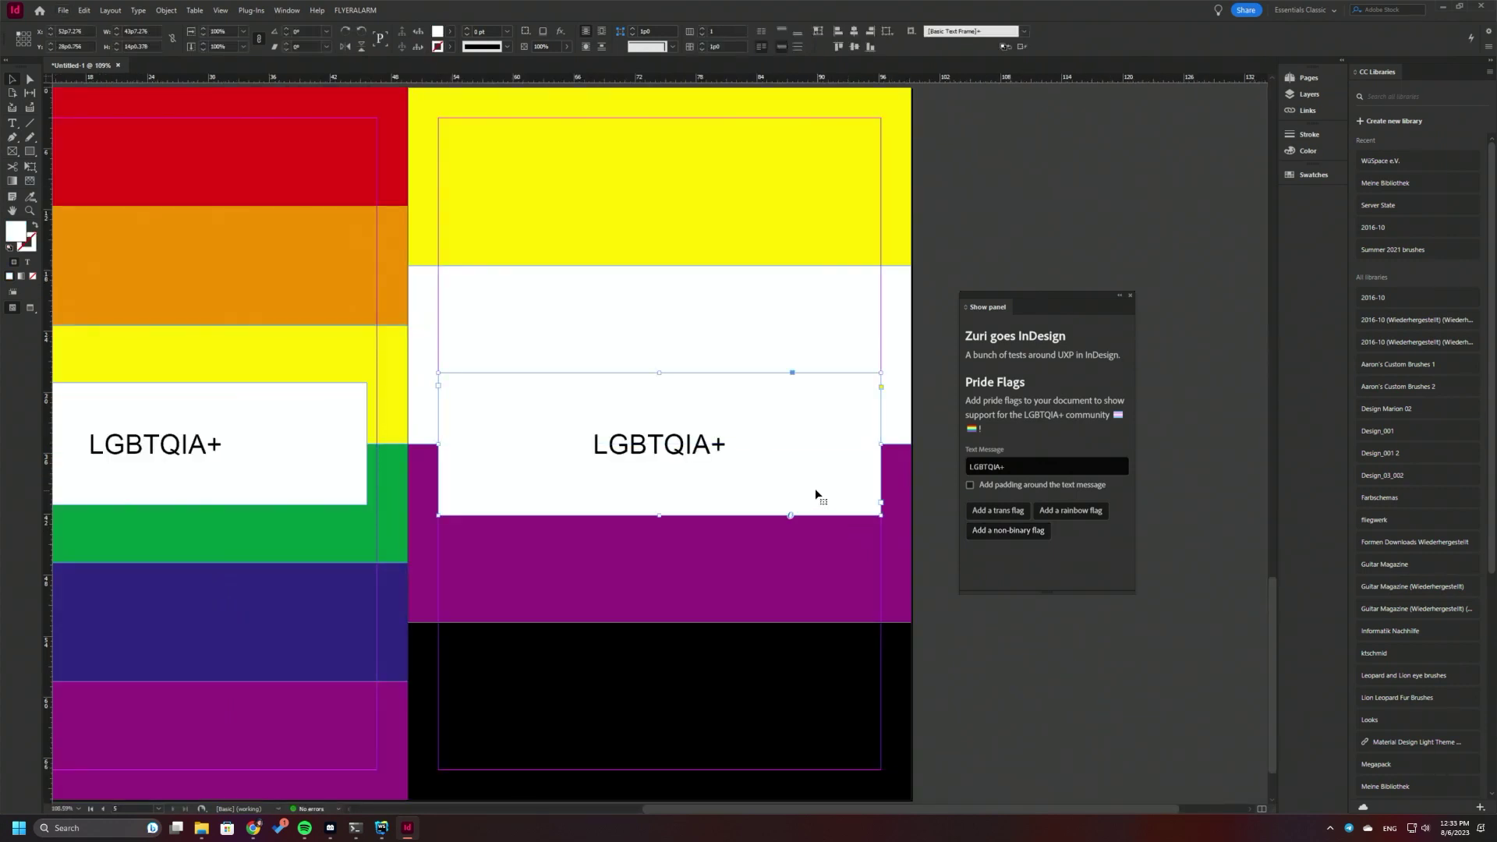
key("Delete")
scroll(1130, 670, "down", 4)
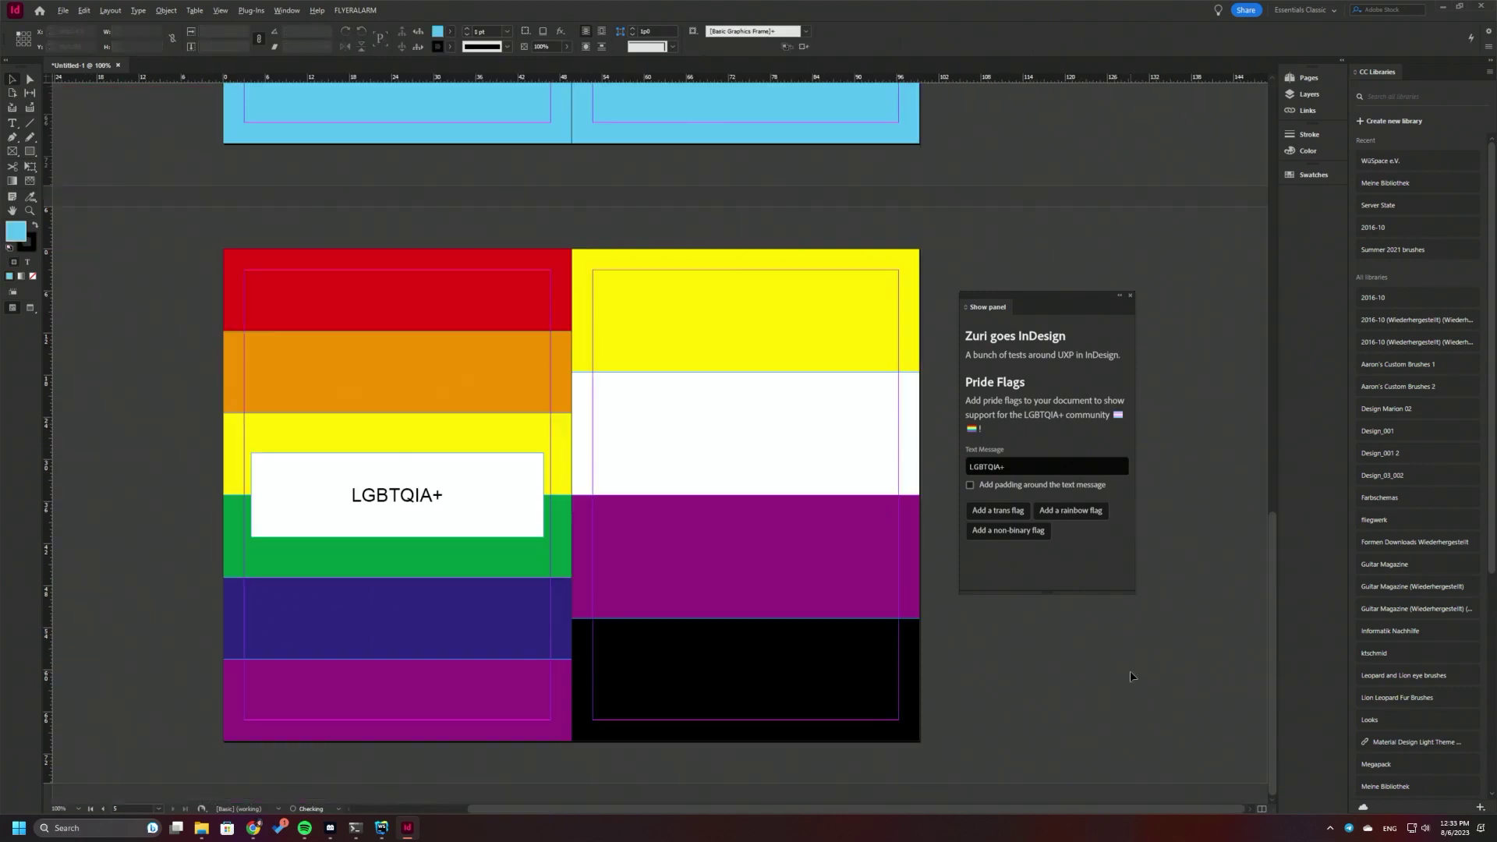
key("ctrl+equal")
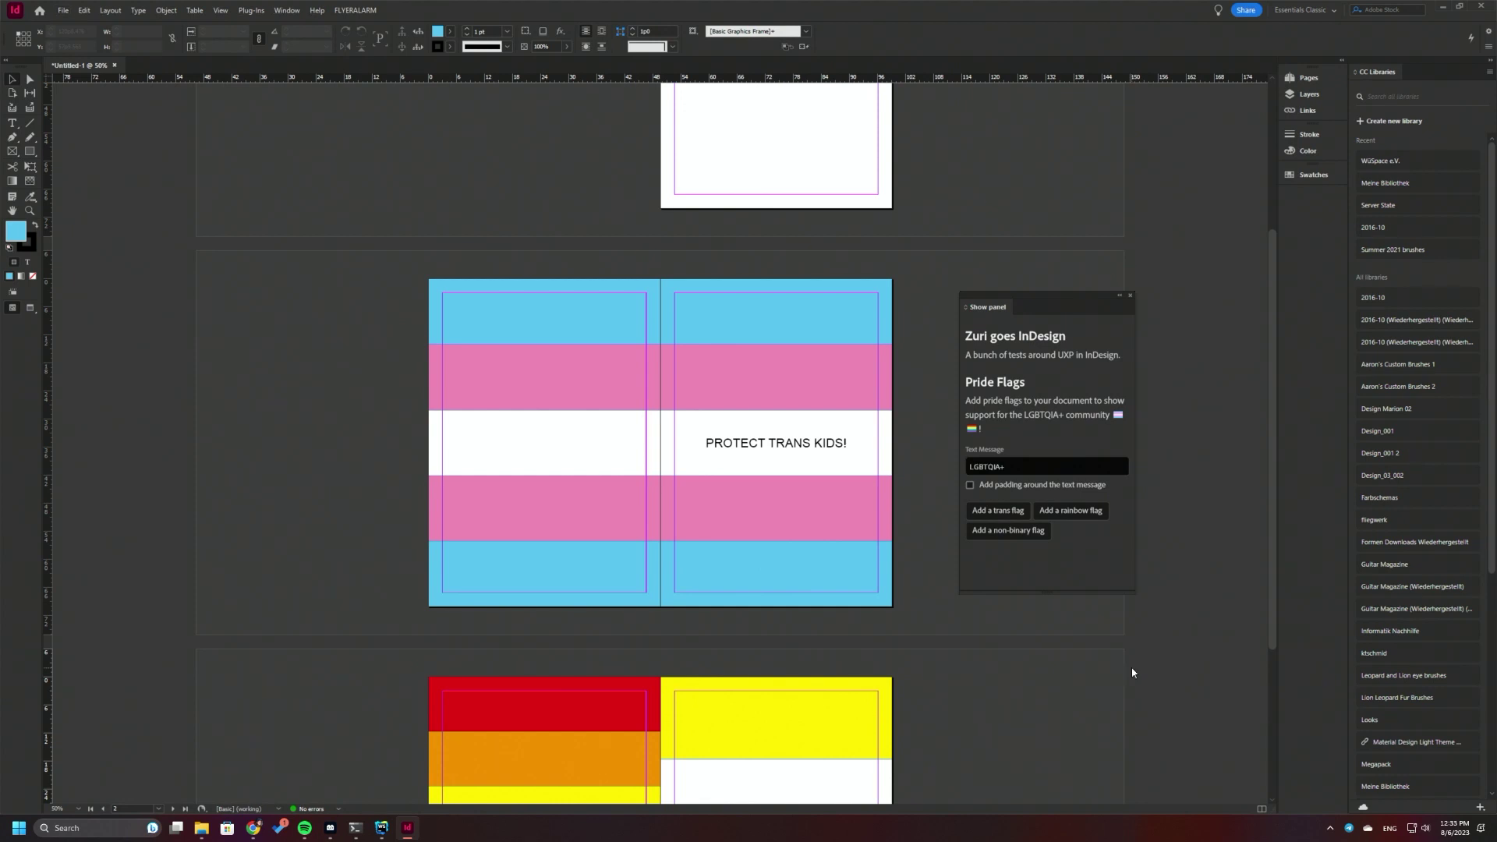
key("alt+Tab")
key("alt+Tab")
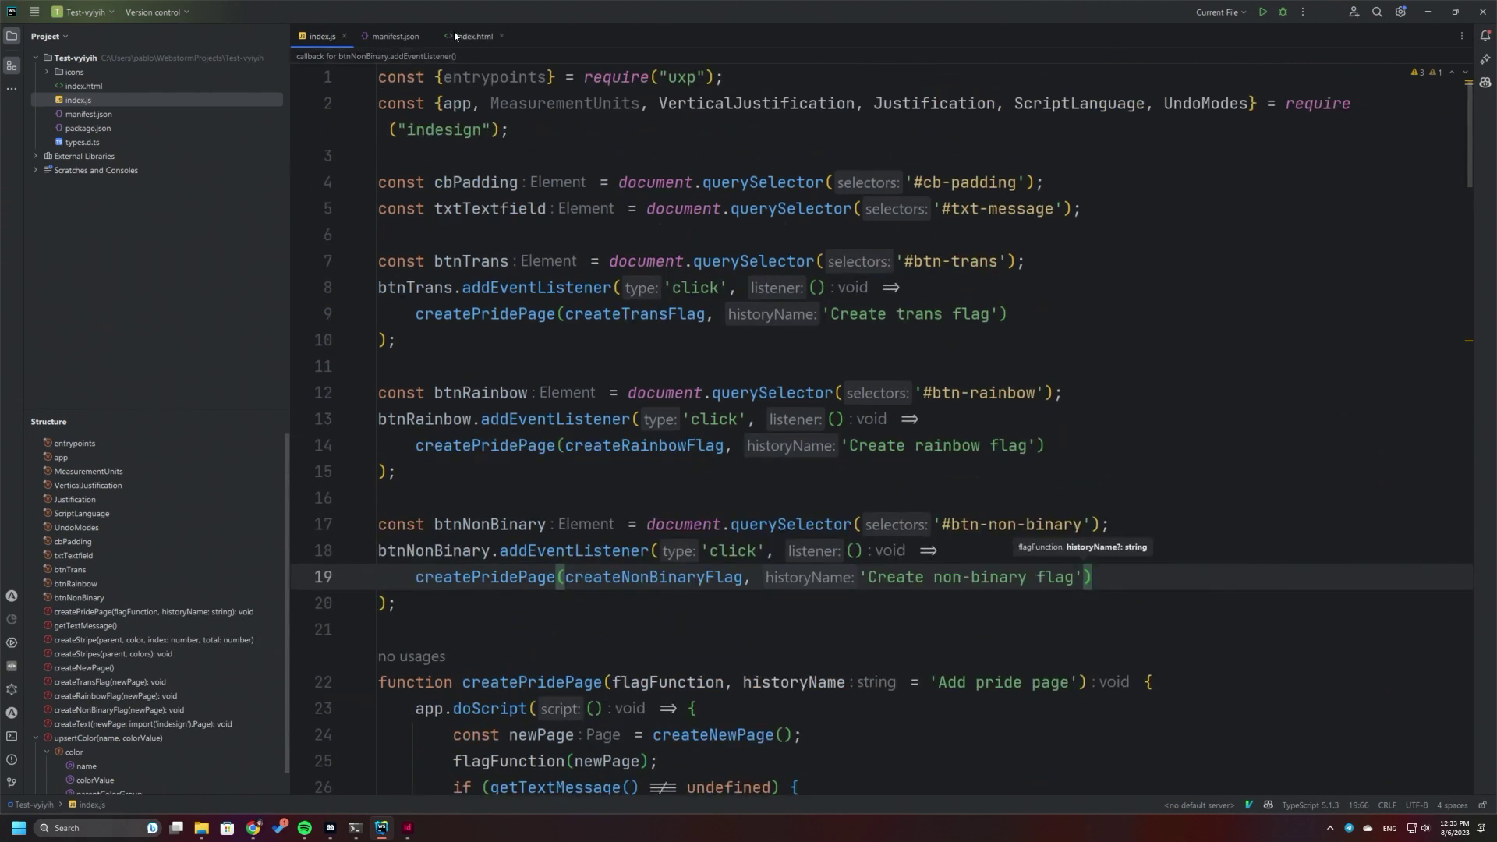
- Review index.html's message field, padding checkbox and trans, rainbow and non-binary buttons
key("ctrl+Tab")
scroll(559, 166, "up", 1, "ctrl")
scroll(616, 251, "up", 5)
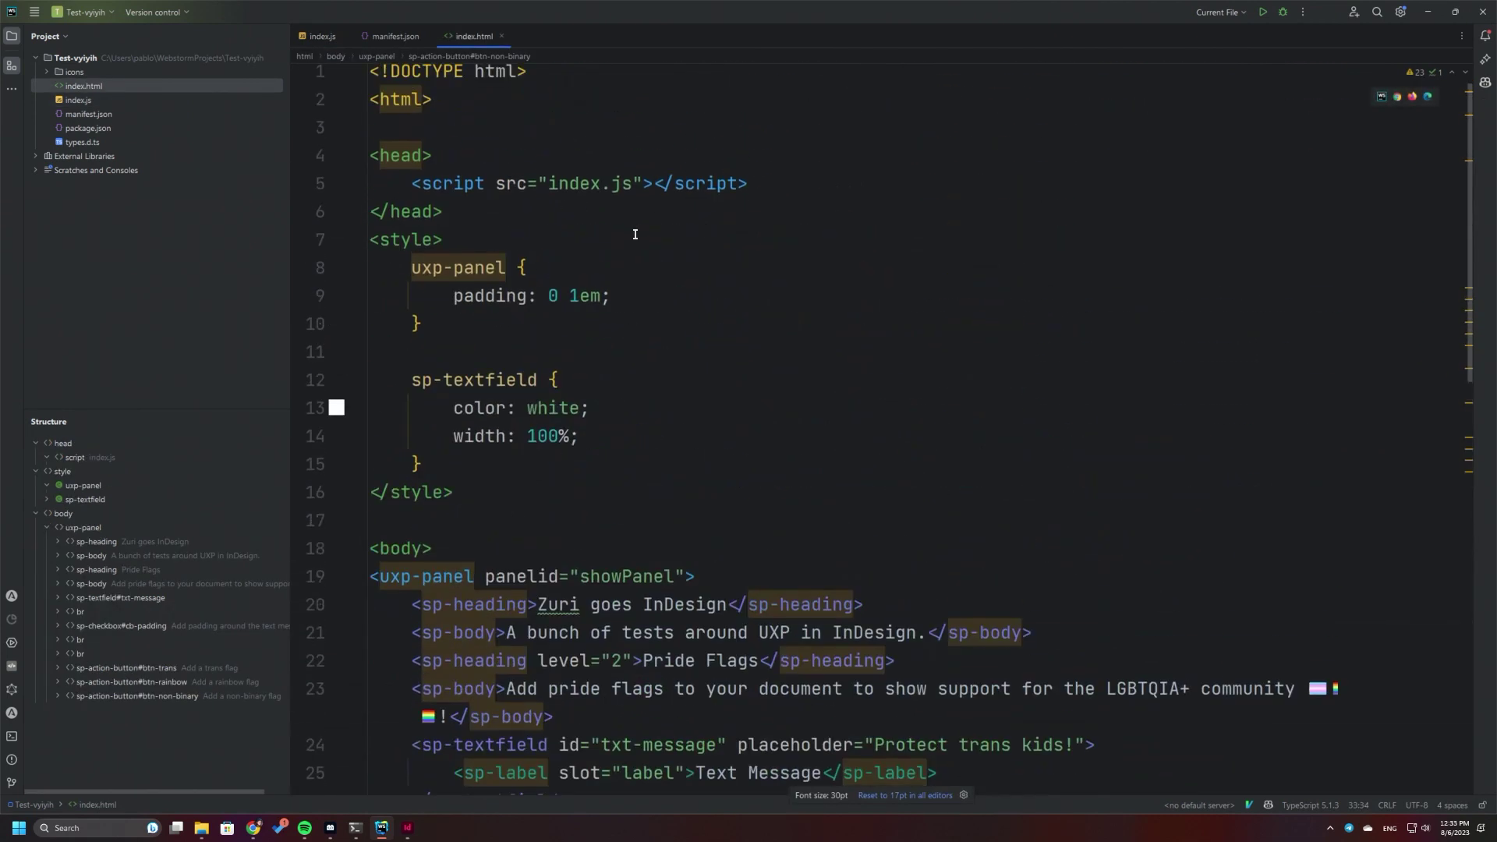
left_click(616, 251)
scroll(621, 280, "down", 5)
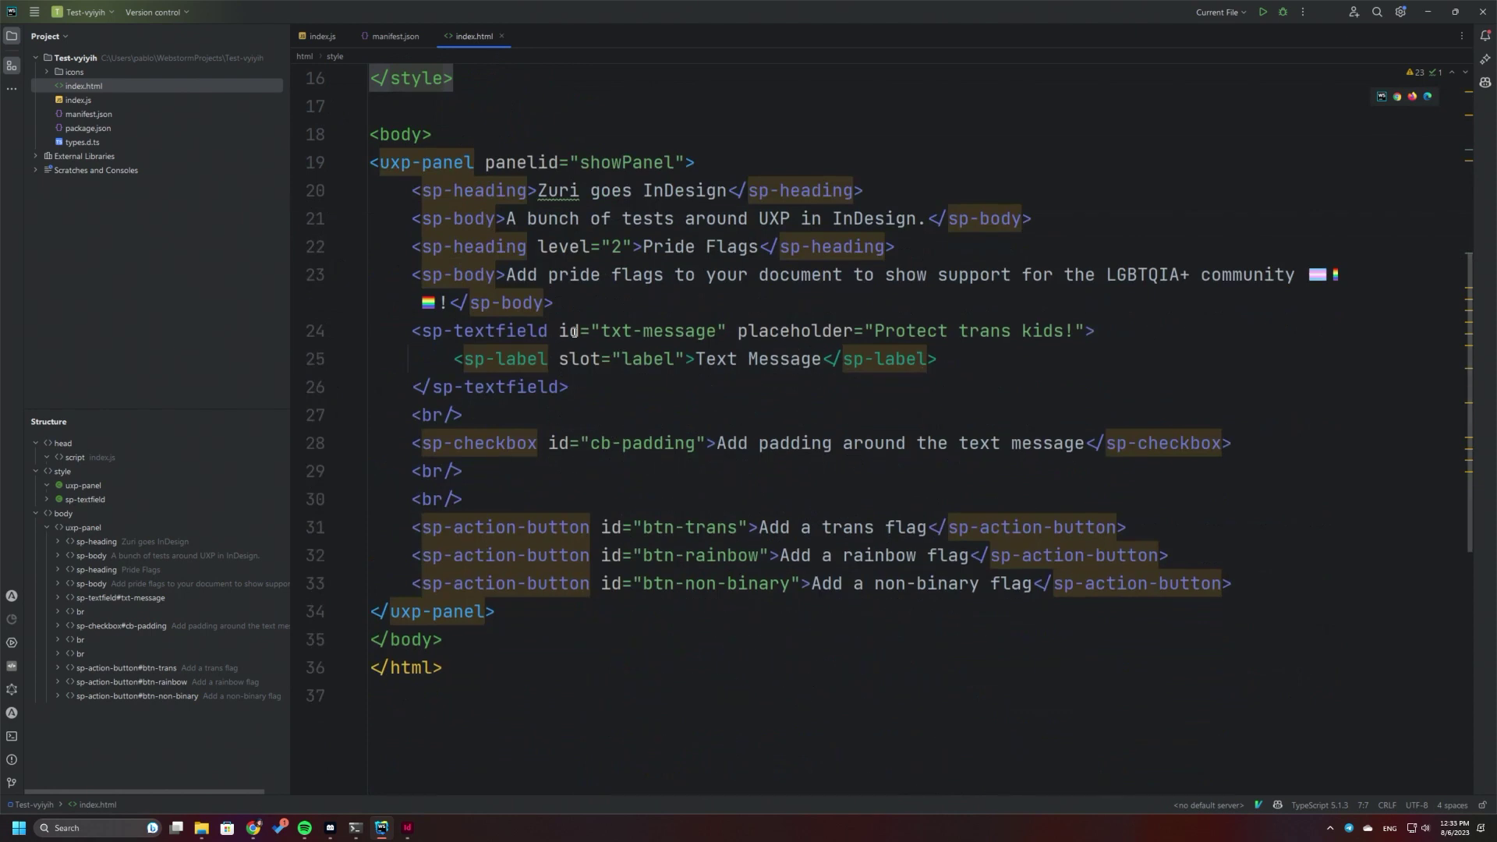
left_click_drag(595, 303, 662, 397)
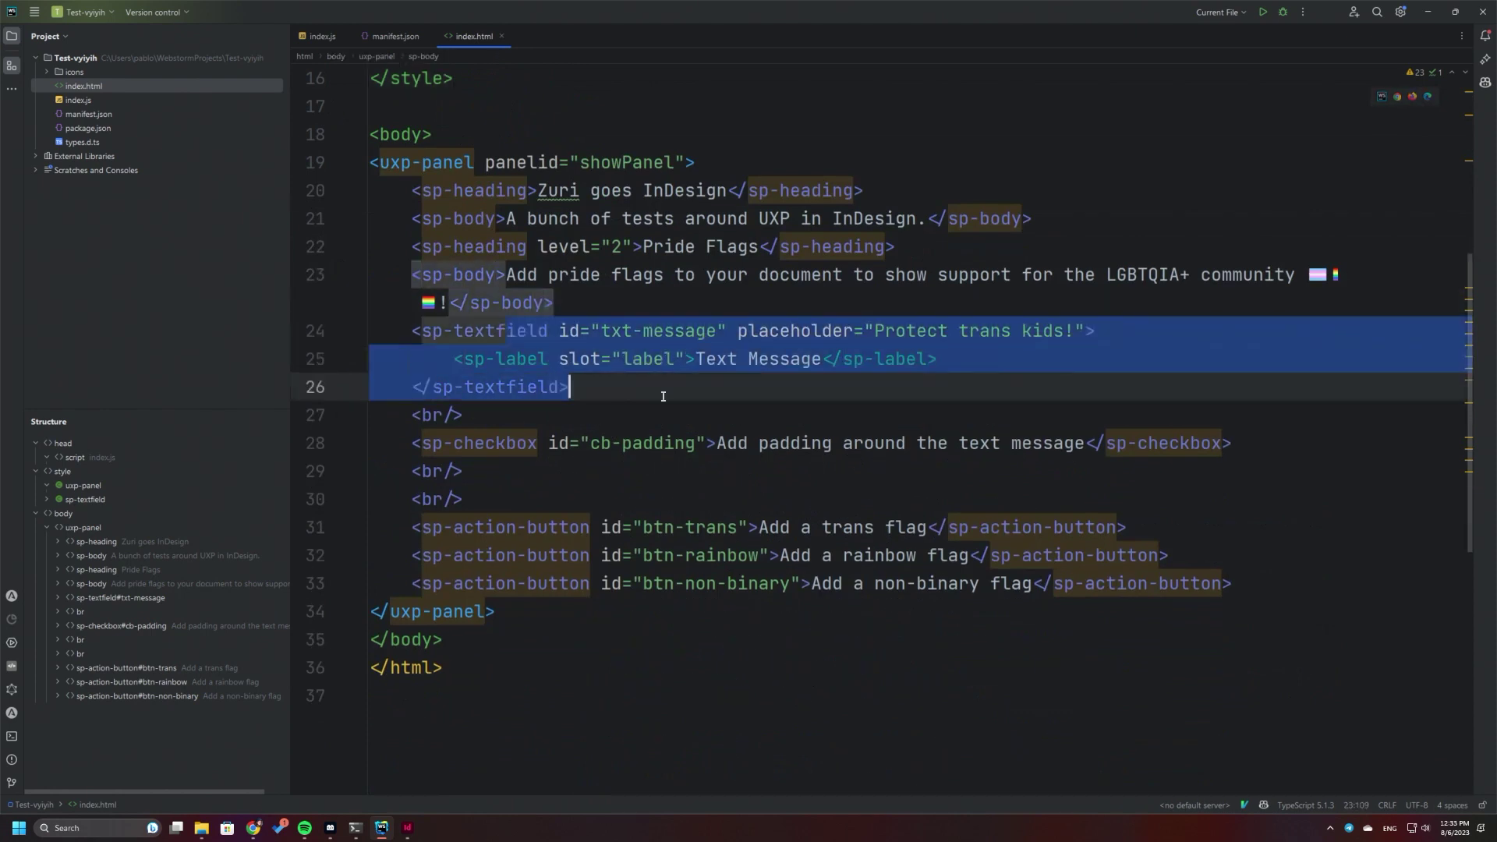
left_click(517, 443)
mouse_move(480, 443)
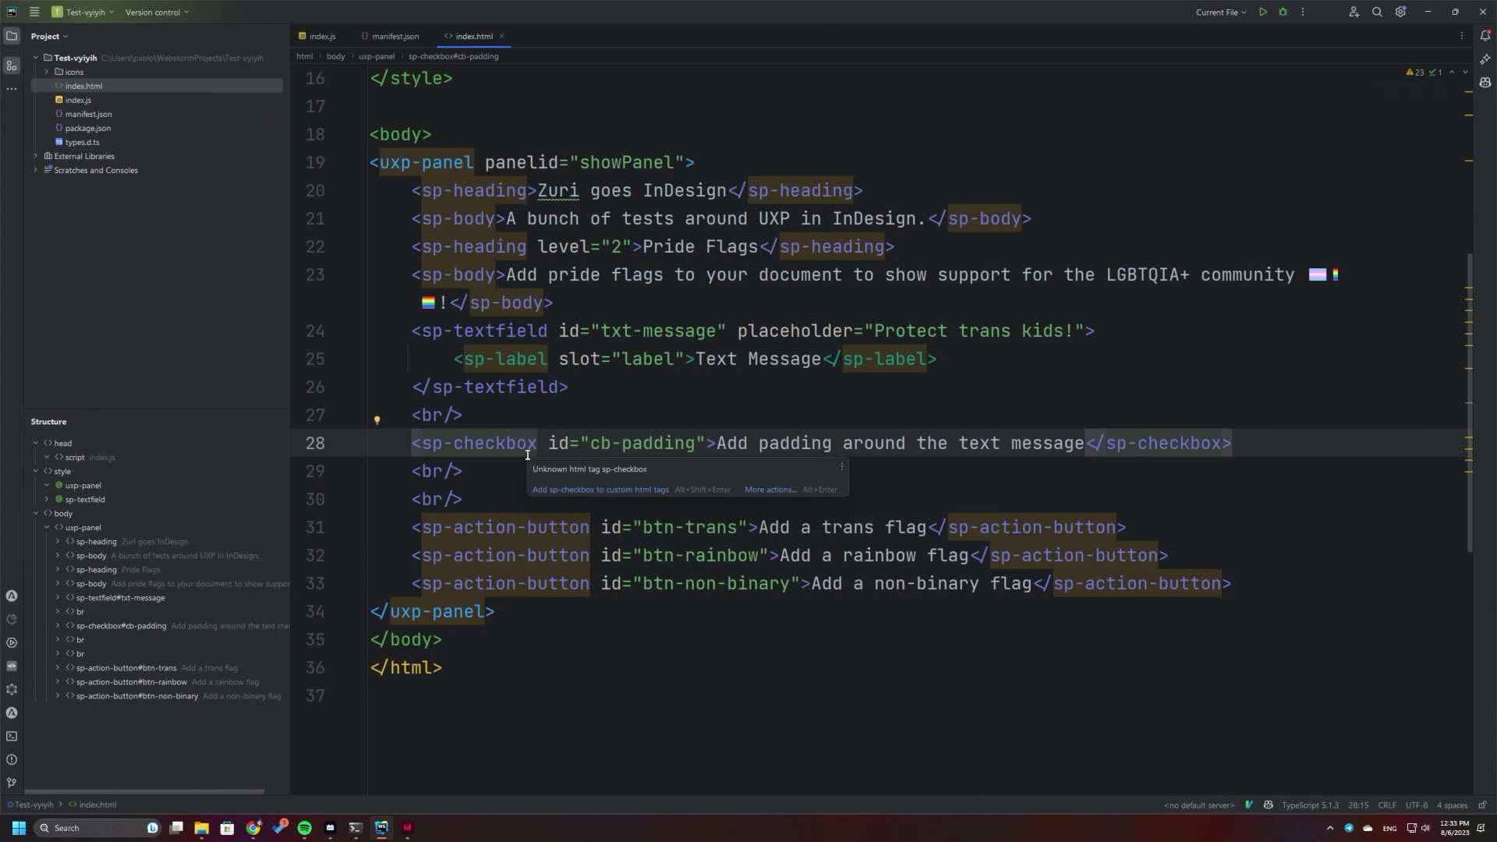
left_click(558, 613)
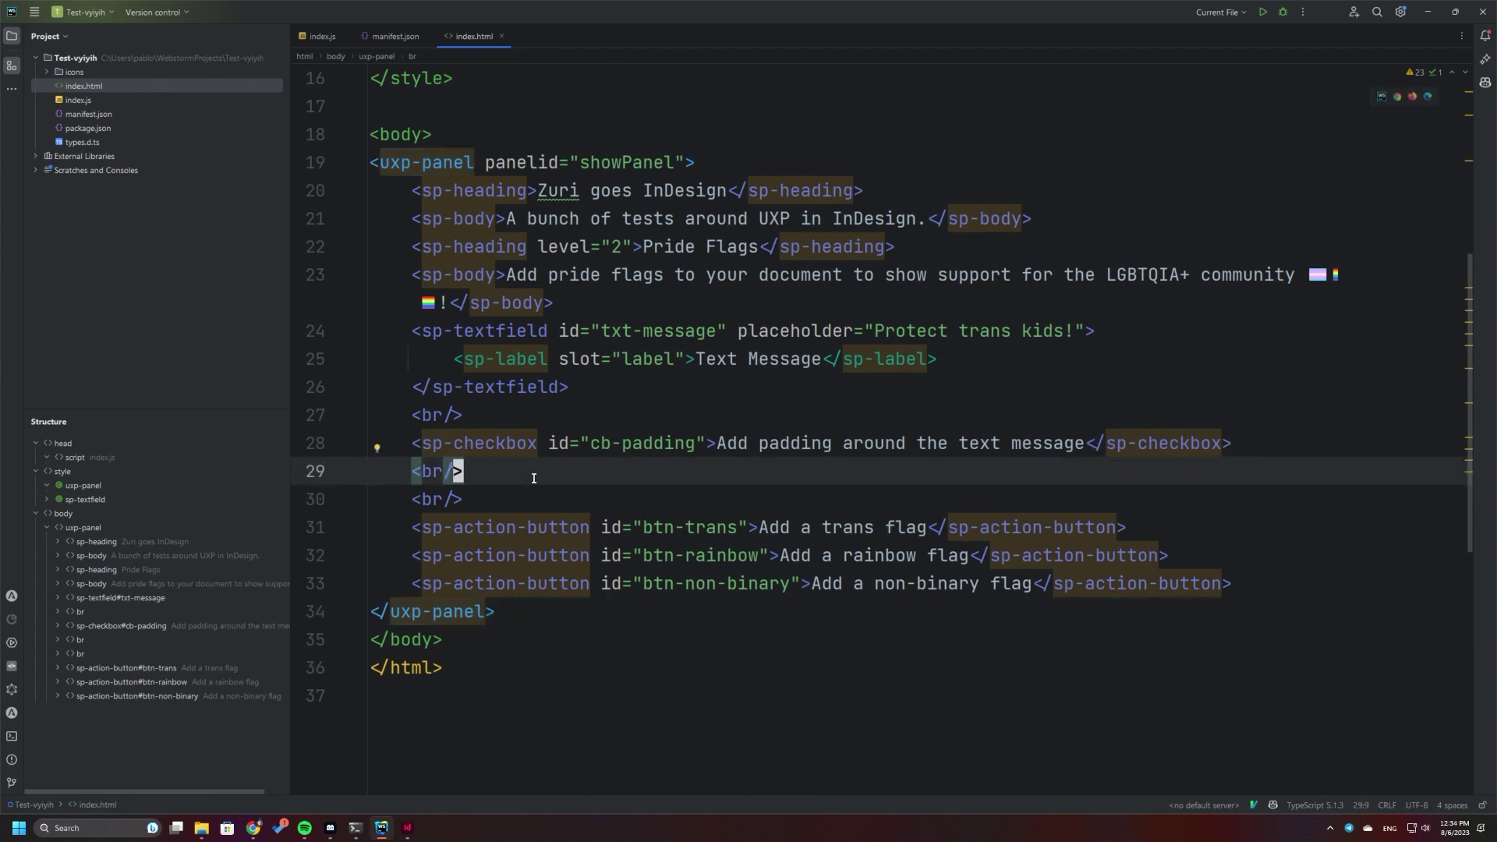
left_click_drag(458, 528, 607, 583)
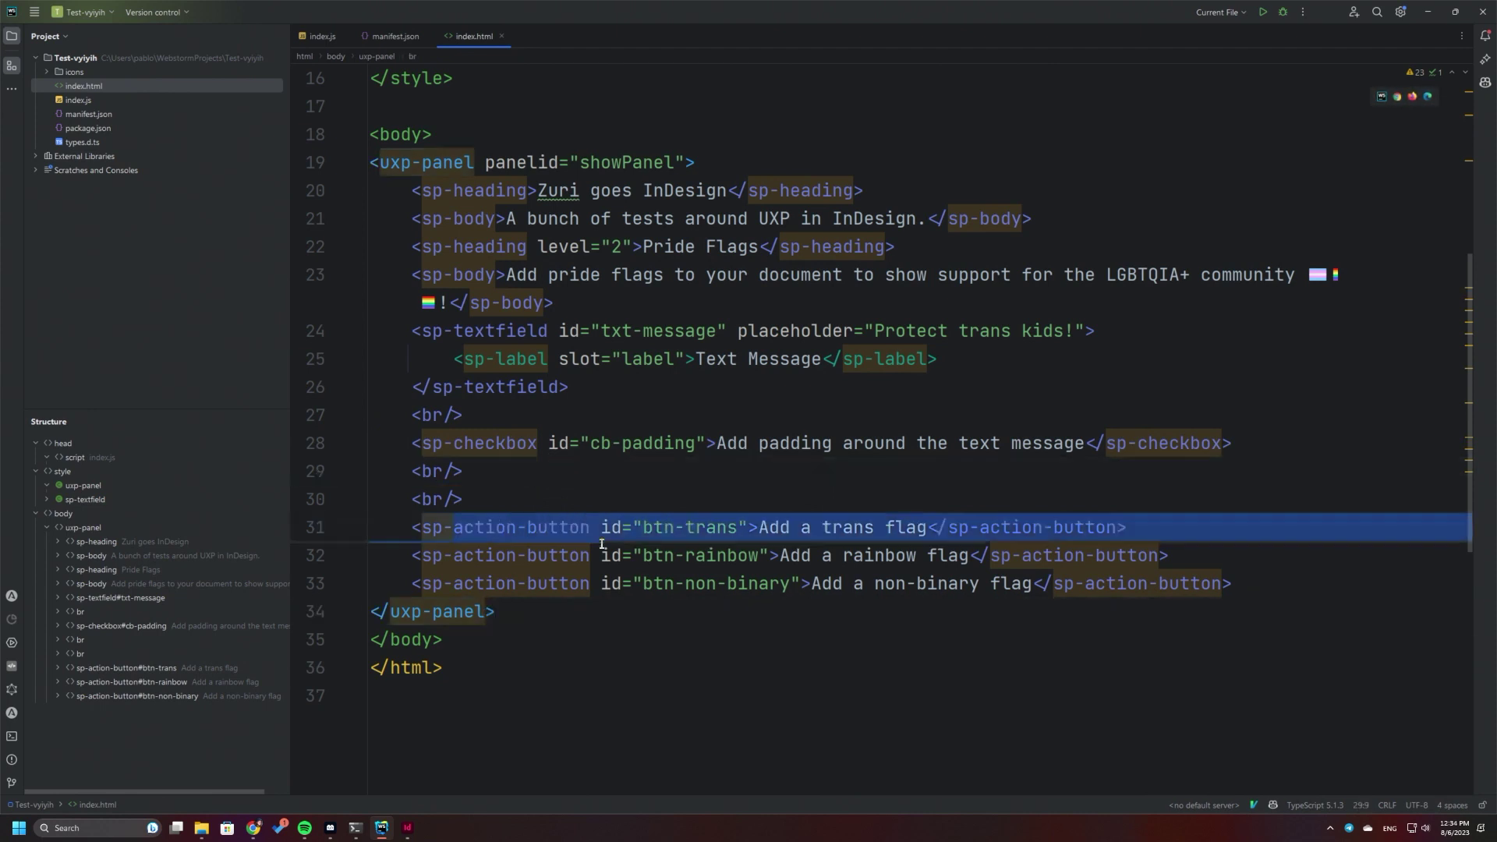
left_click(606, 583)
left_click(877, 528)
left_click(865, 556)
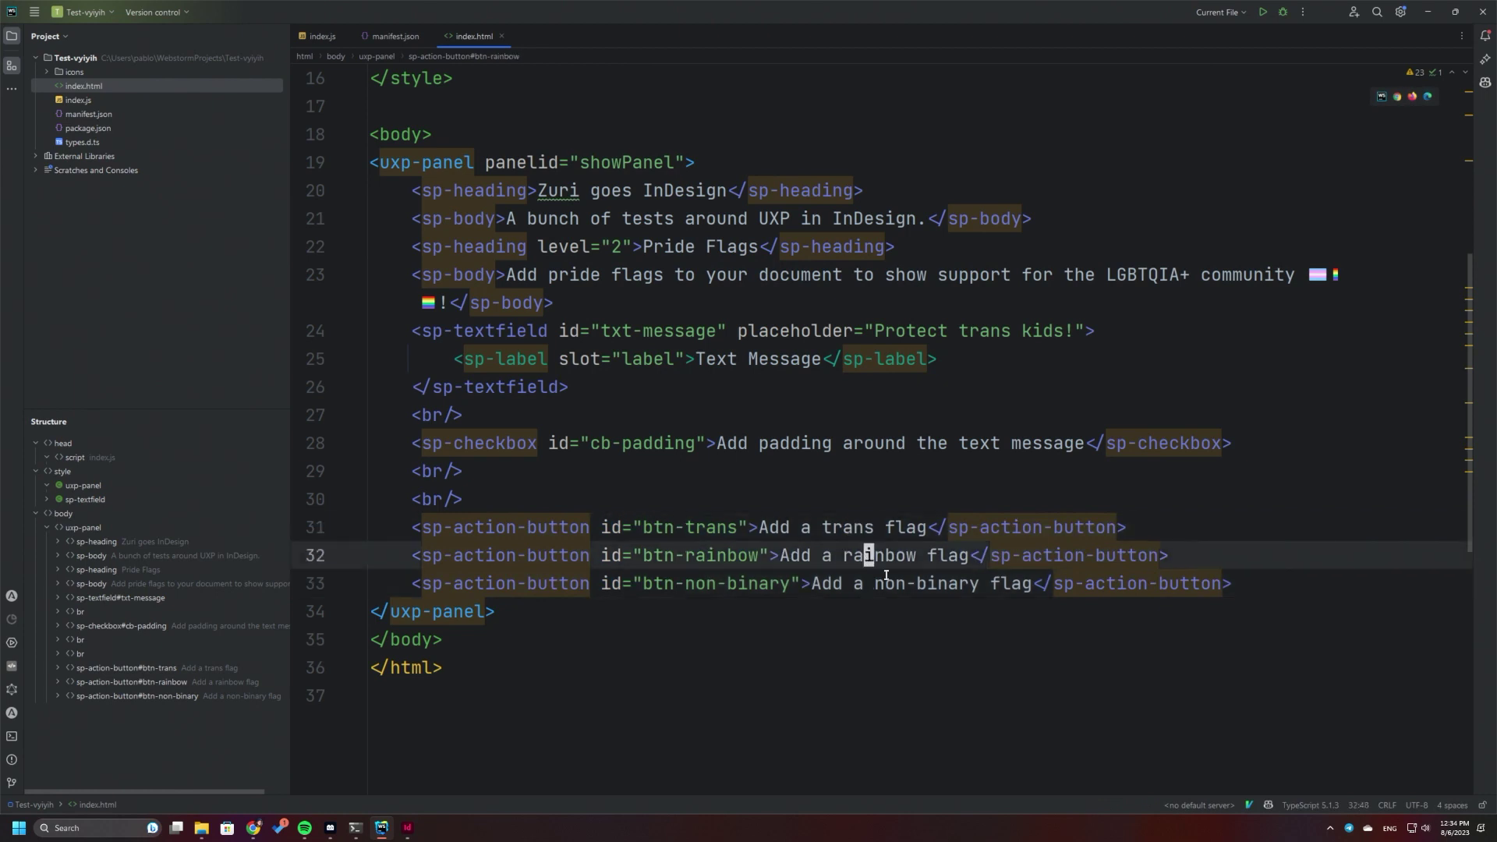
left_click(967, 587)
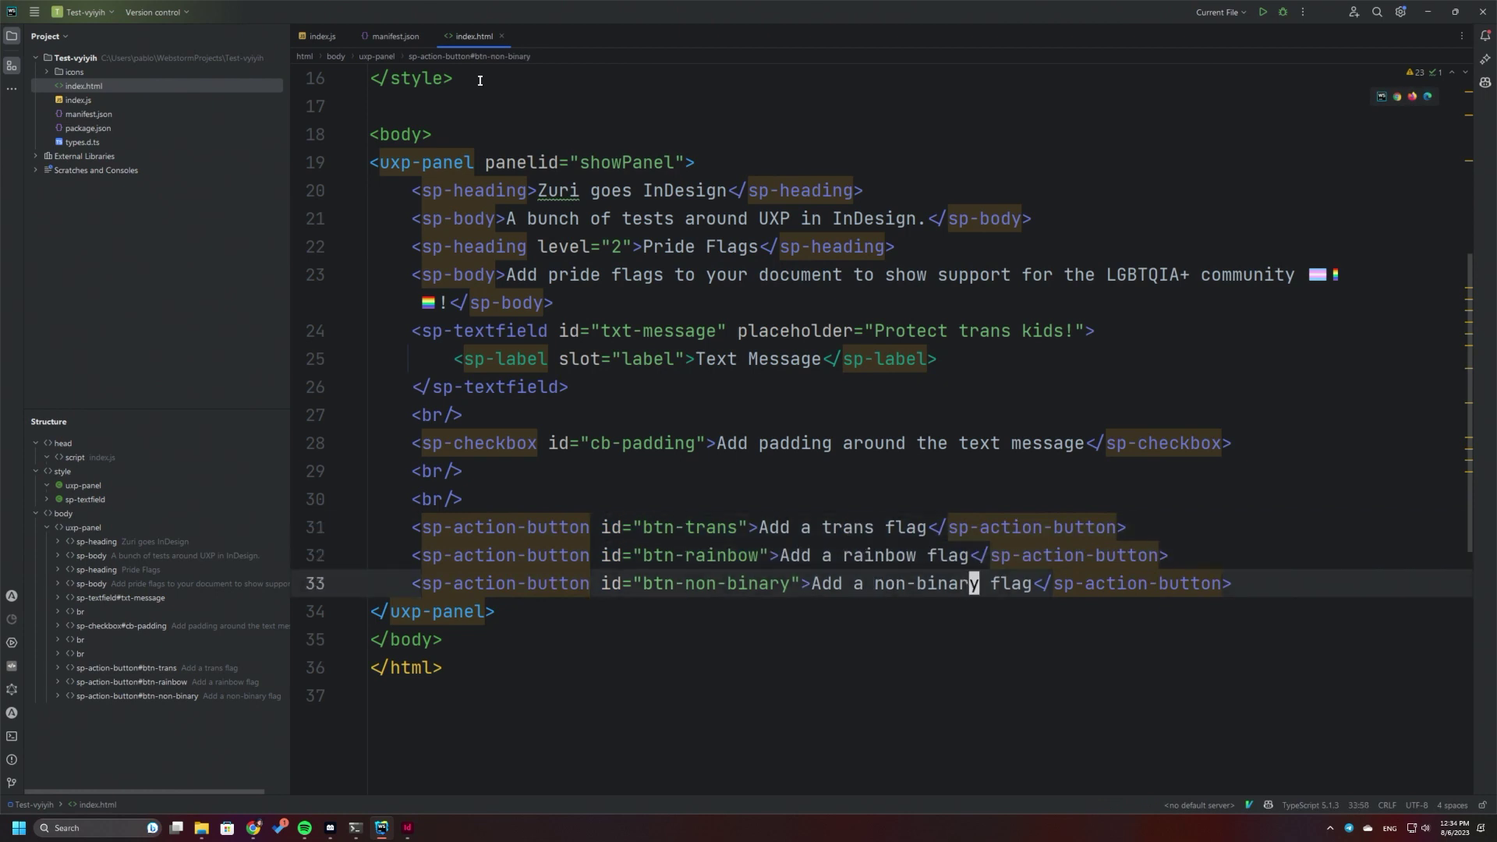
- Delete the unused require("uxp") line and the MeasurementUnits import in index.js
left_click(322, 37)
scroll(525, 288, "up", 3)
scroll(525, 289, "up", 4)
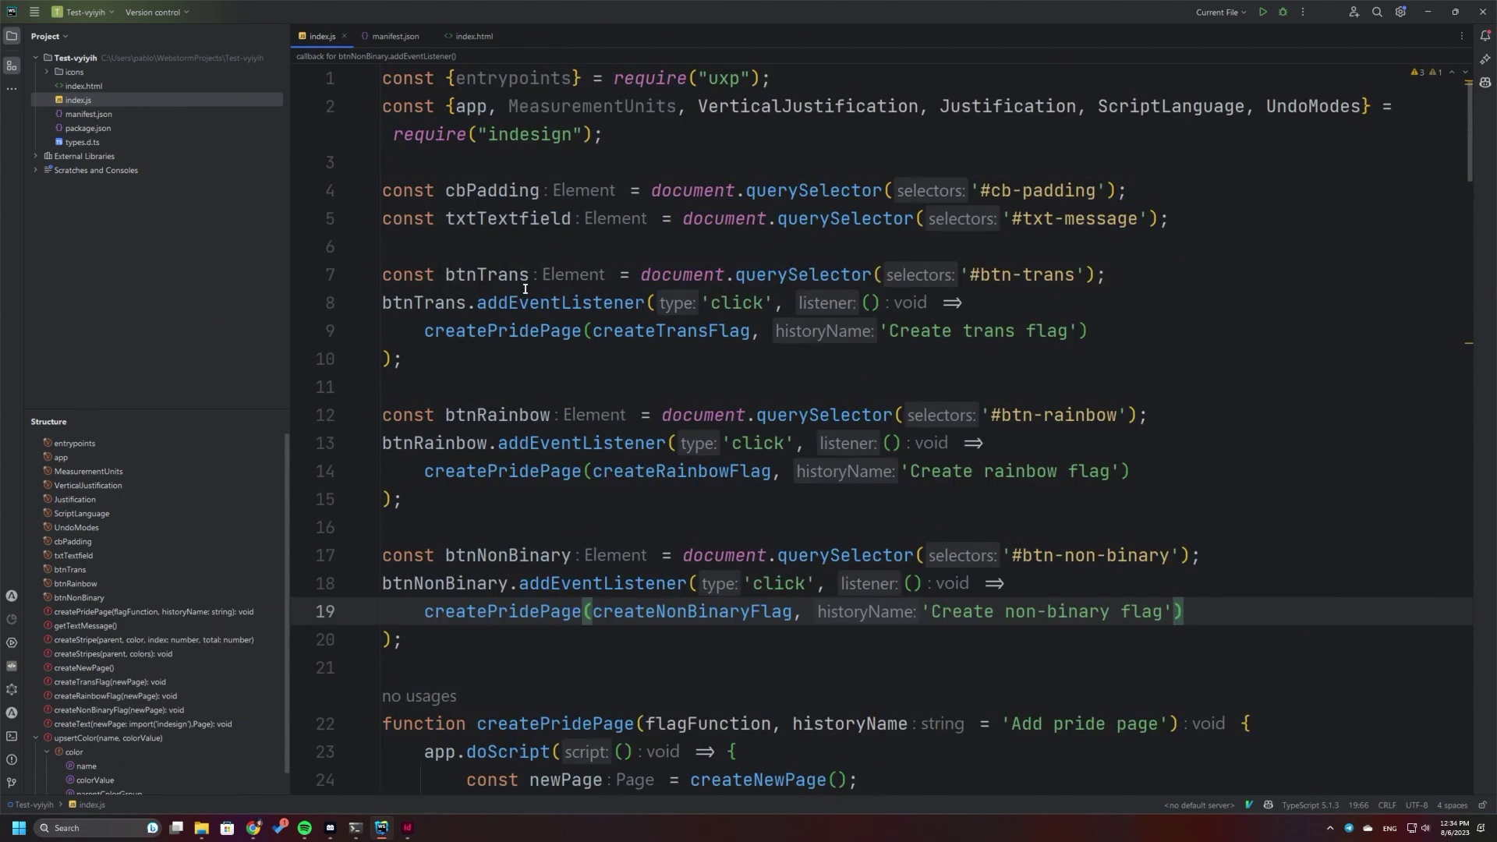
scroll(533, 253, "up", 1, "ctrl")
scroll(532, 253, "up", 2, "ctrl")
scroll(532, 253, "up", 1, "ctrl")
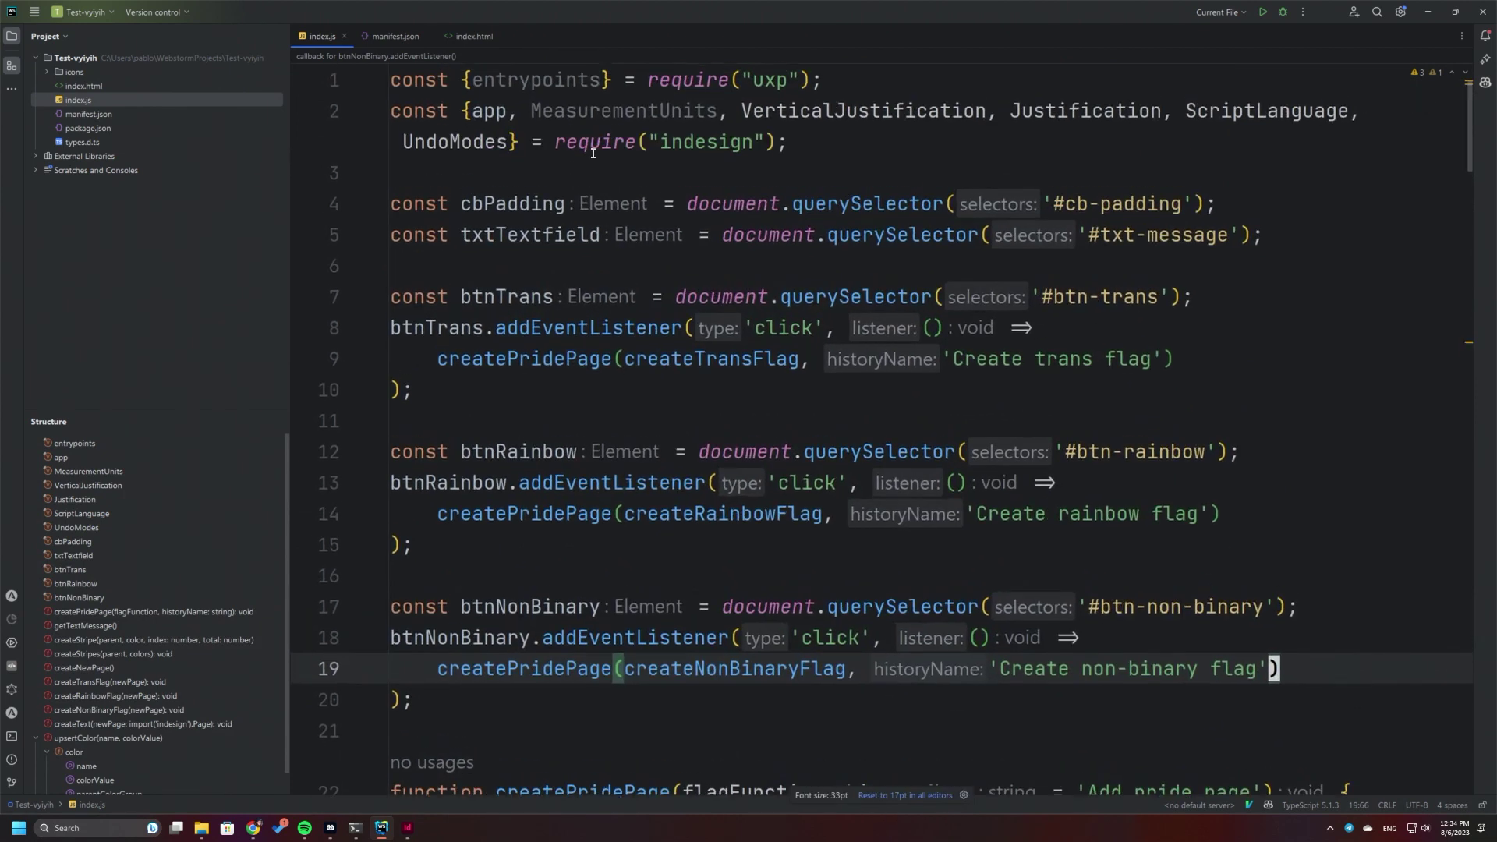
left_click(616, 79)
key("ctrl+y")
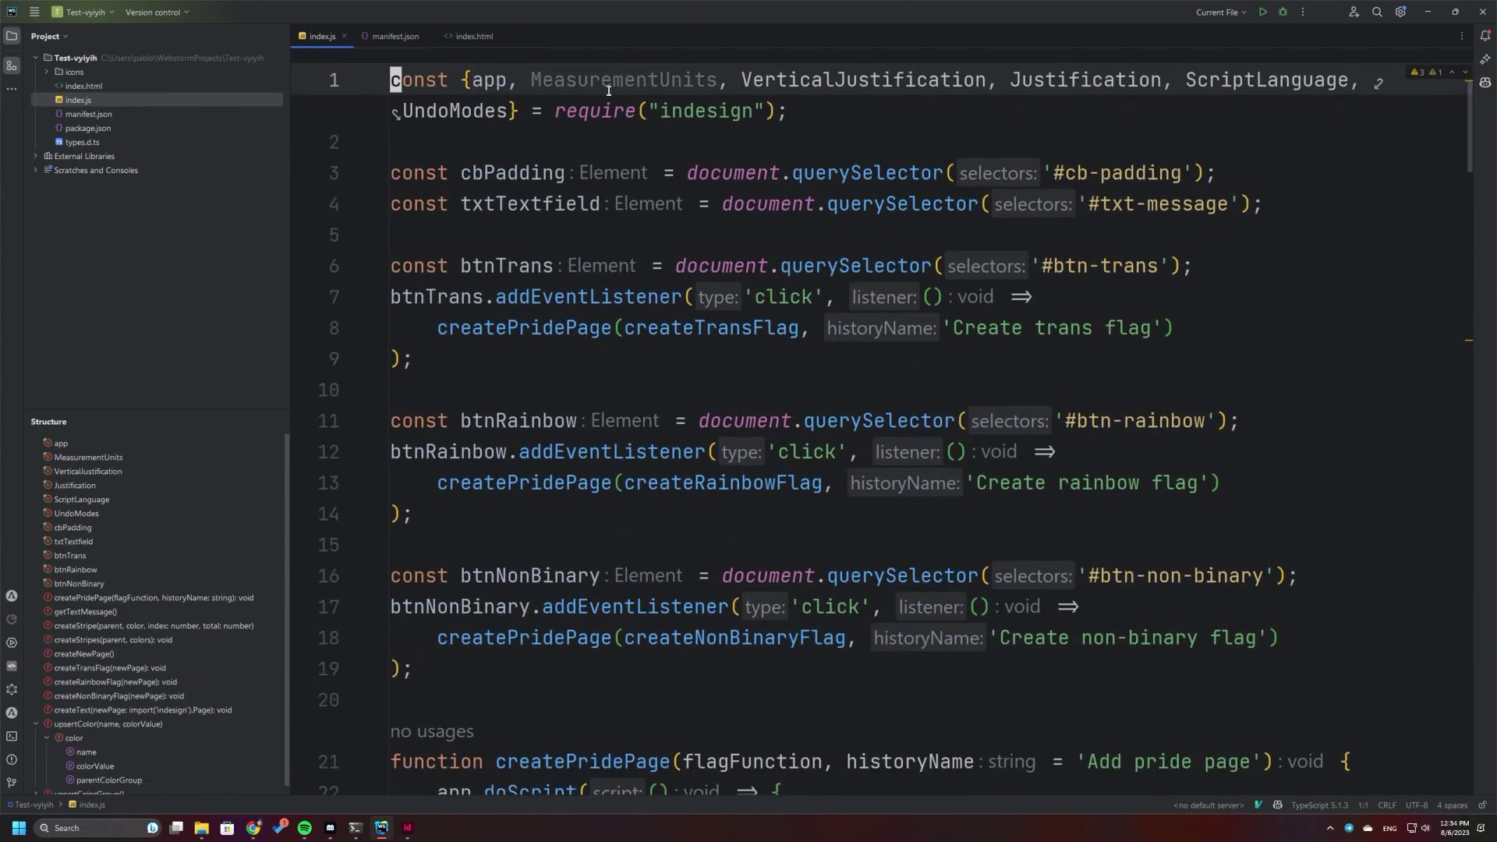
key("alt+Return")
key("Return")
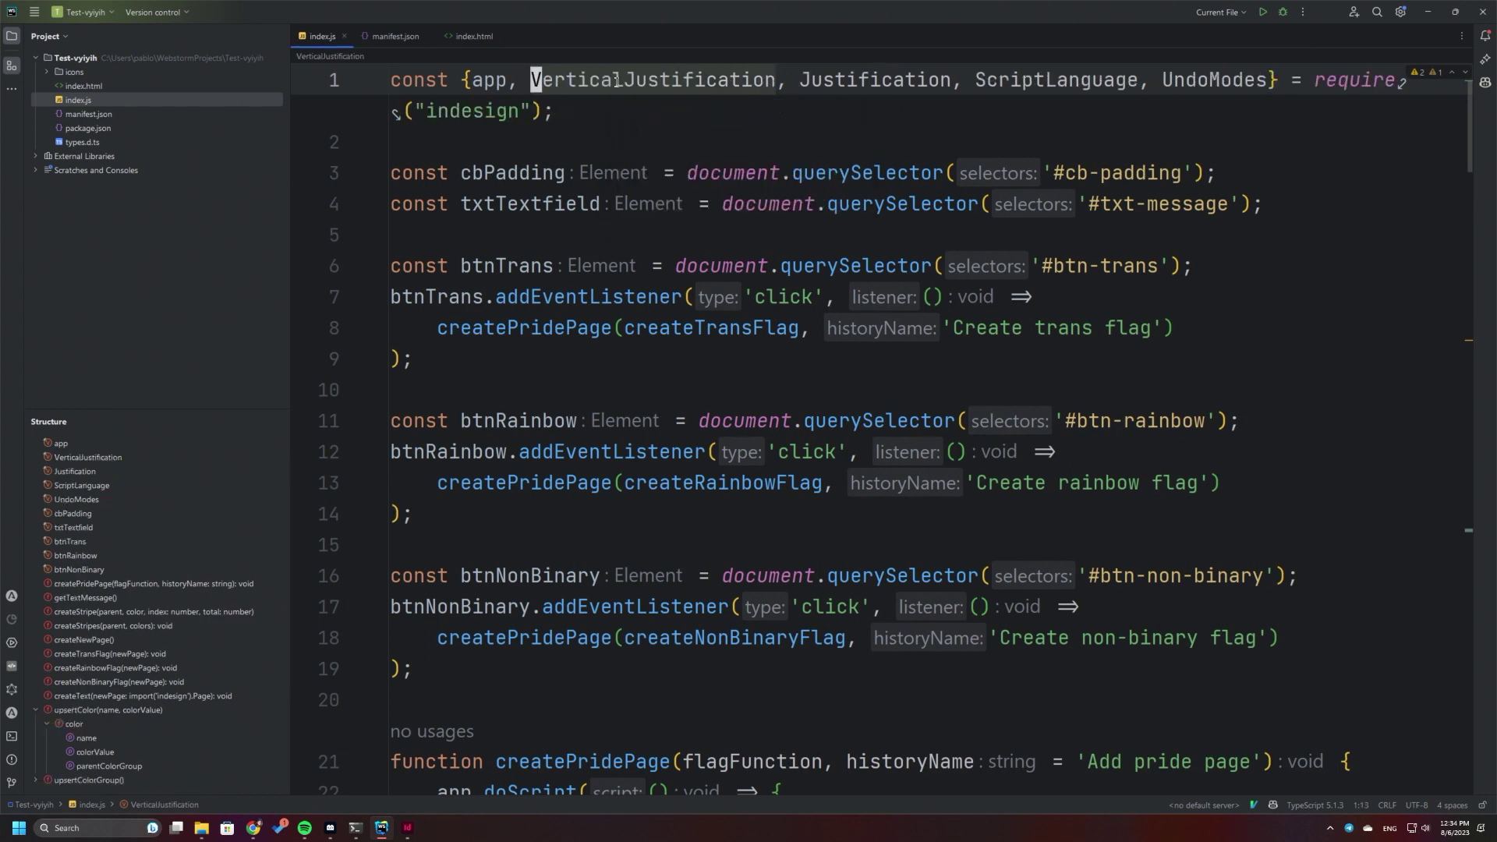
left_click(953, 159)
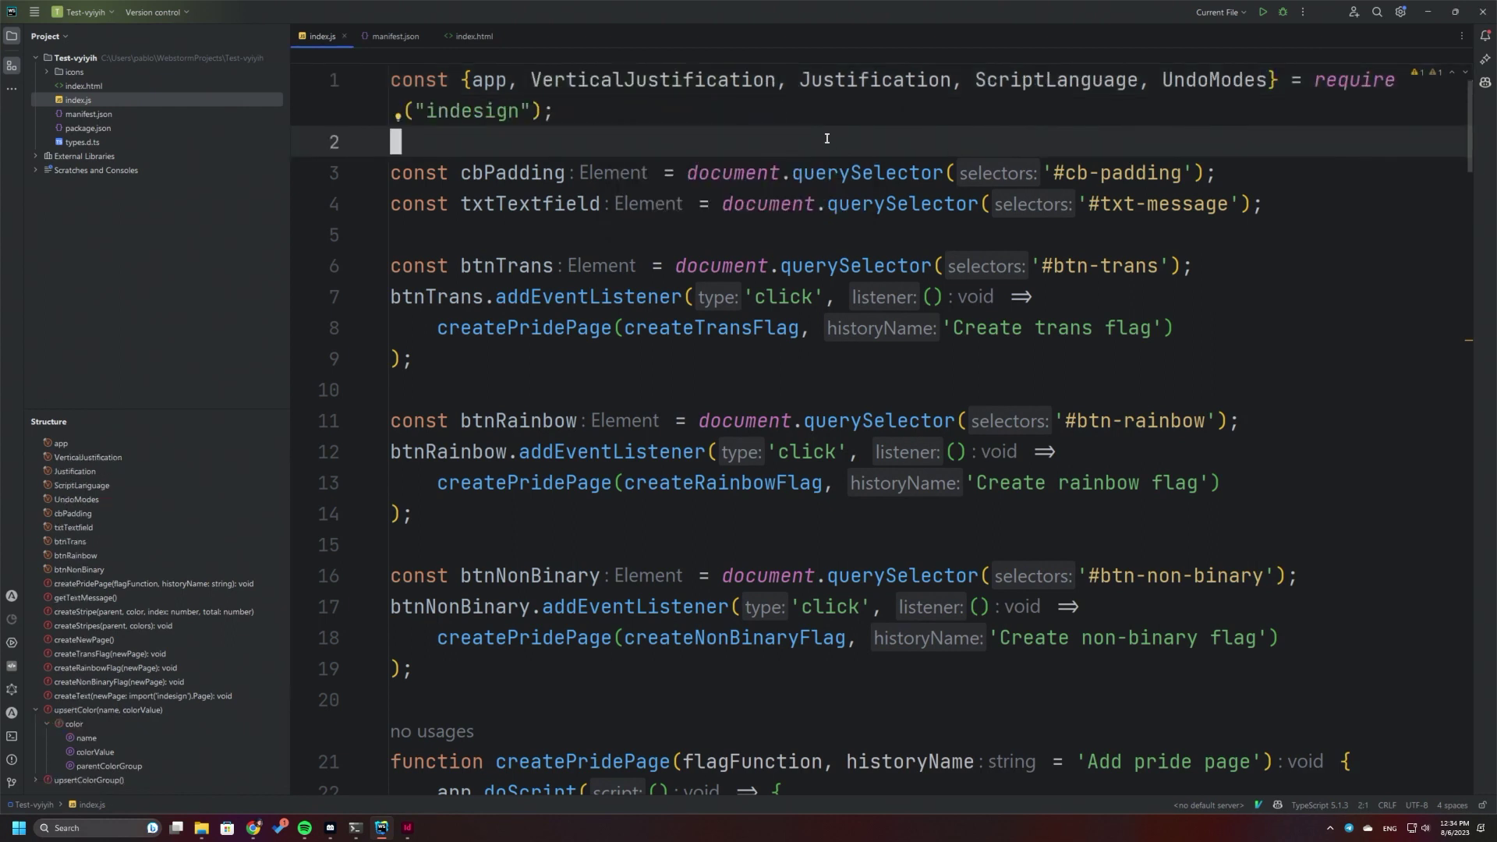
- Walk through the checkbox and text lookups and flag handlers calling createPridePage
left_click_drag(466, 176, 984, 204)
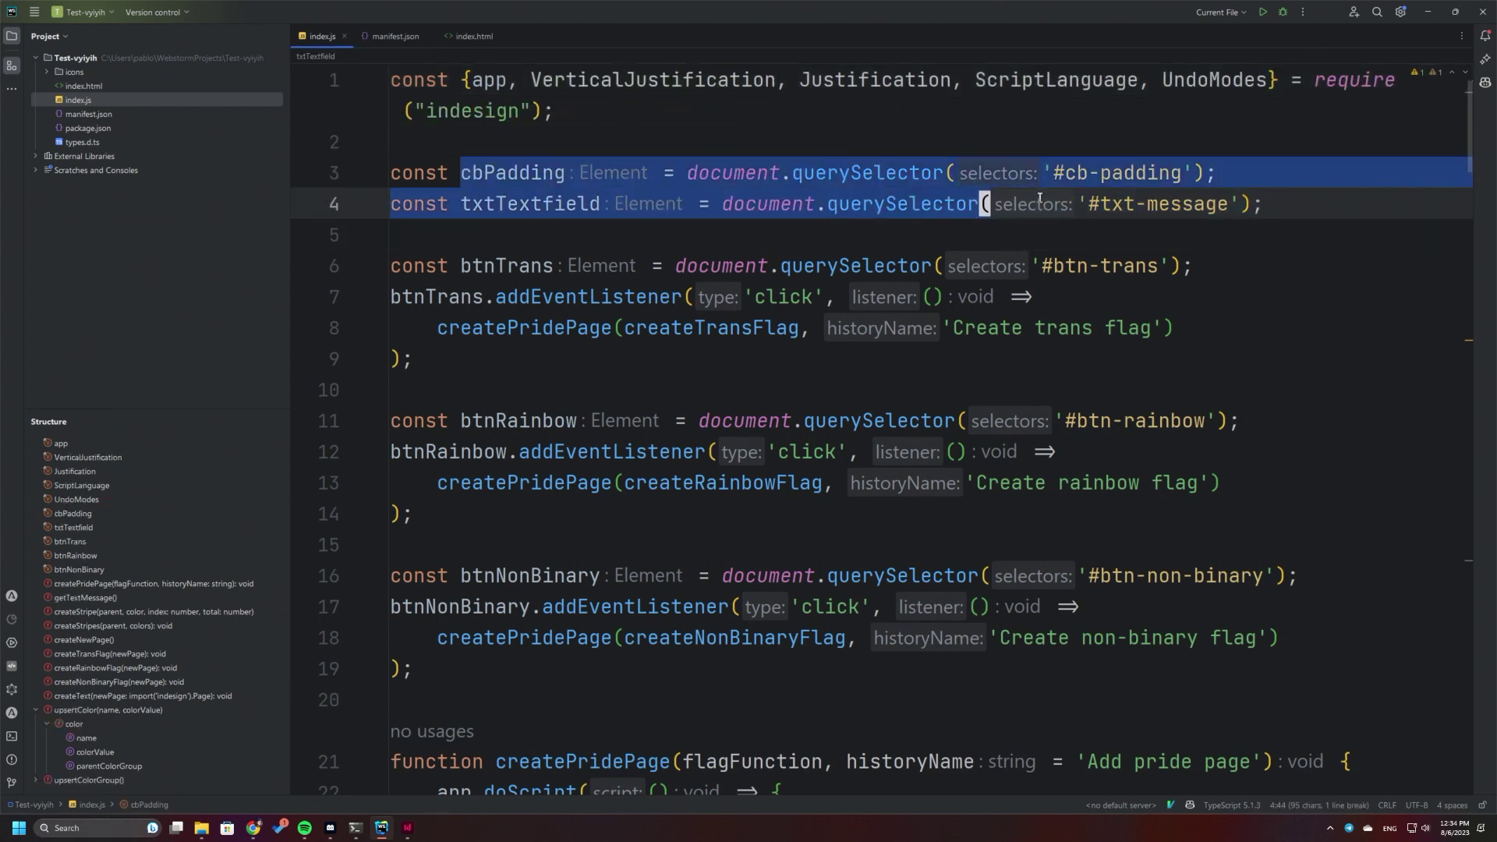
left_click(984, 203)
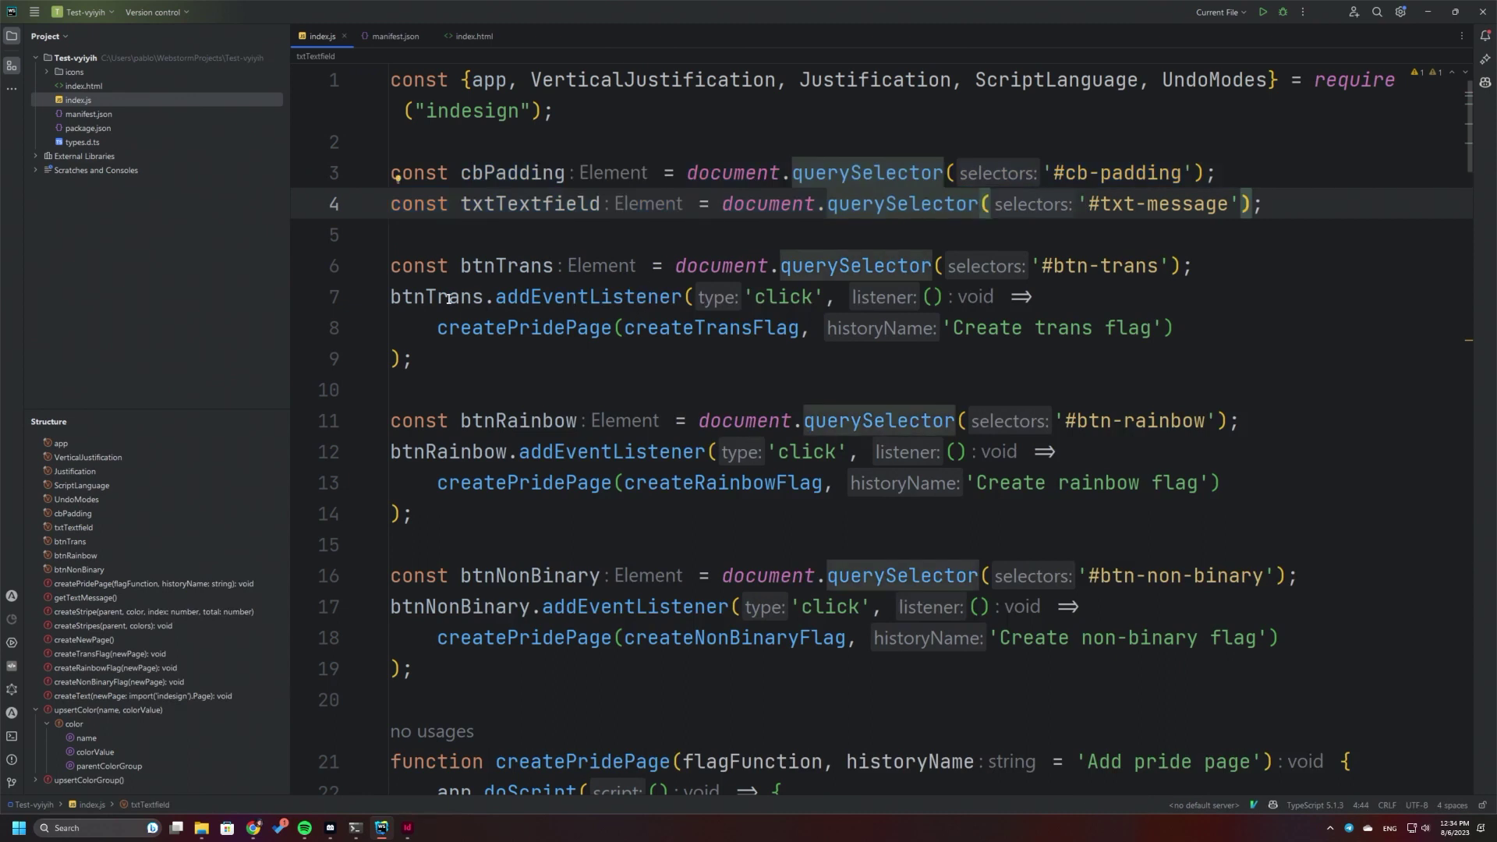
left_click_drag(449, 296, 1013, 296)
left_click(943, 296)
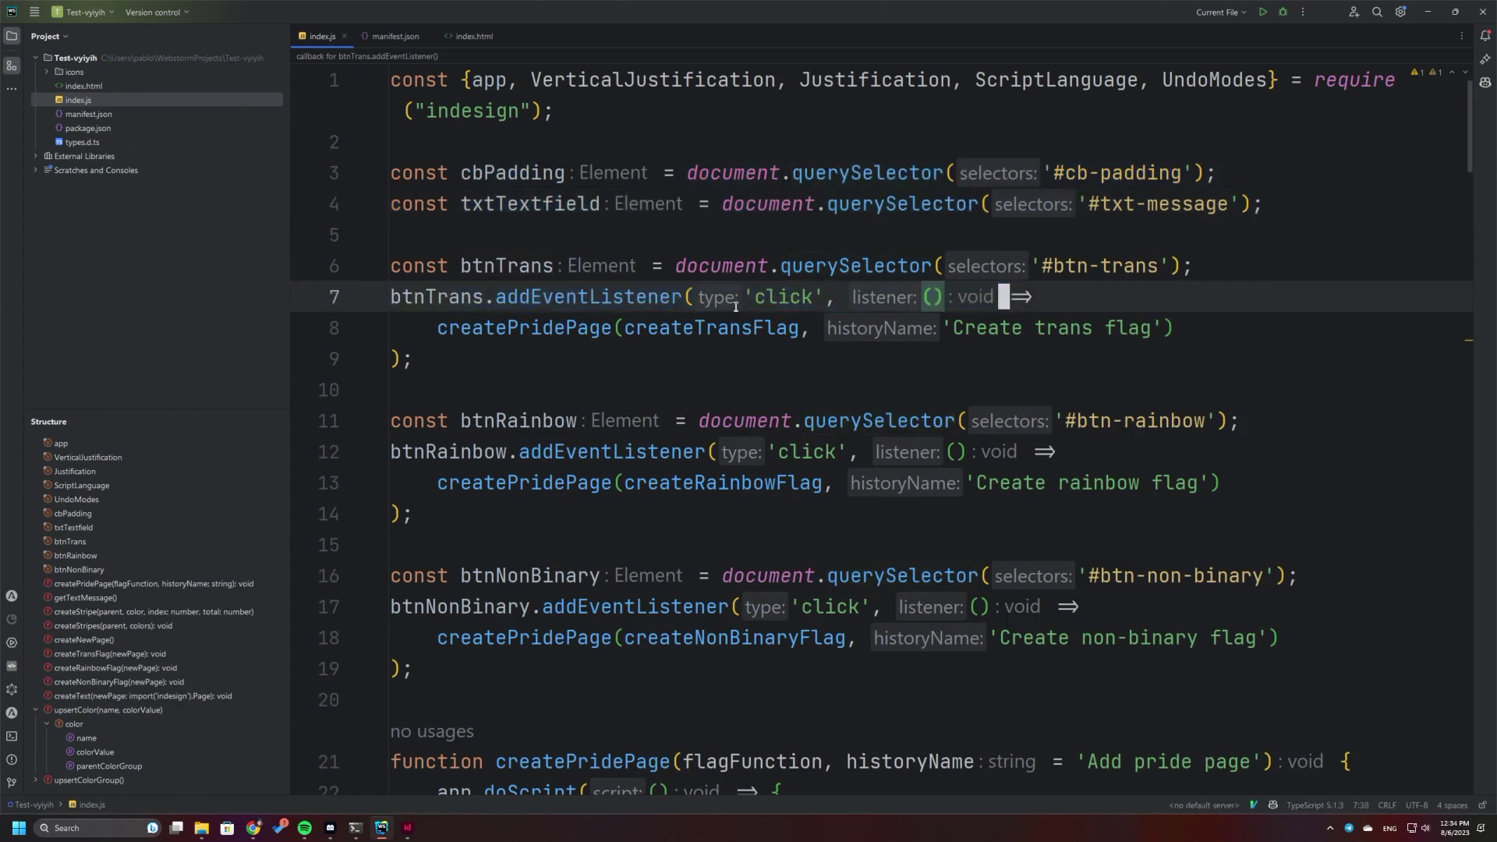
left_click(476, 326)
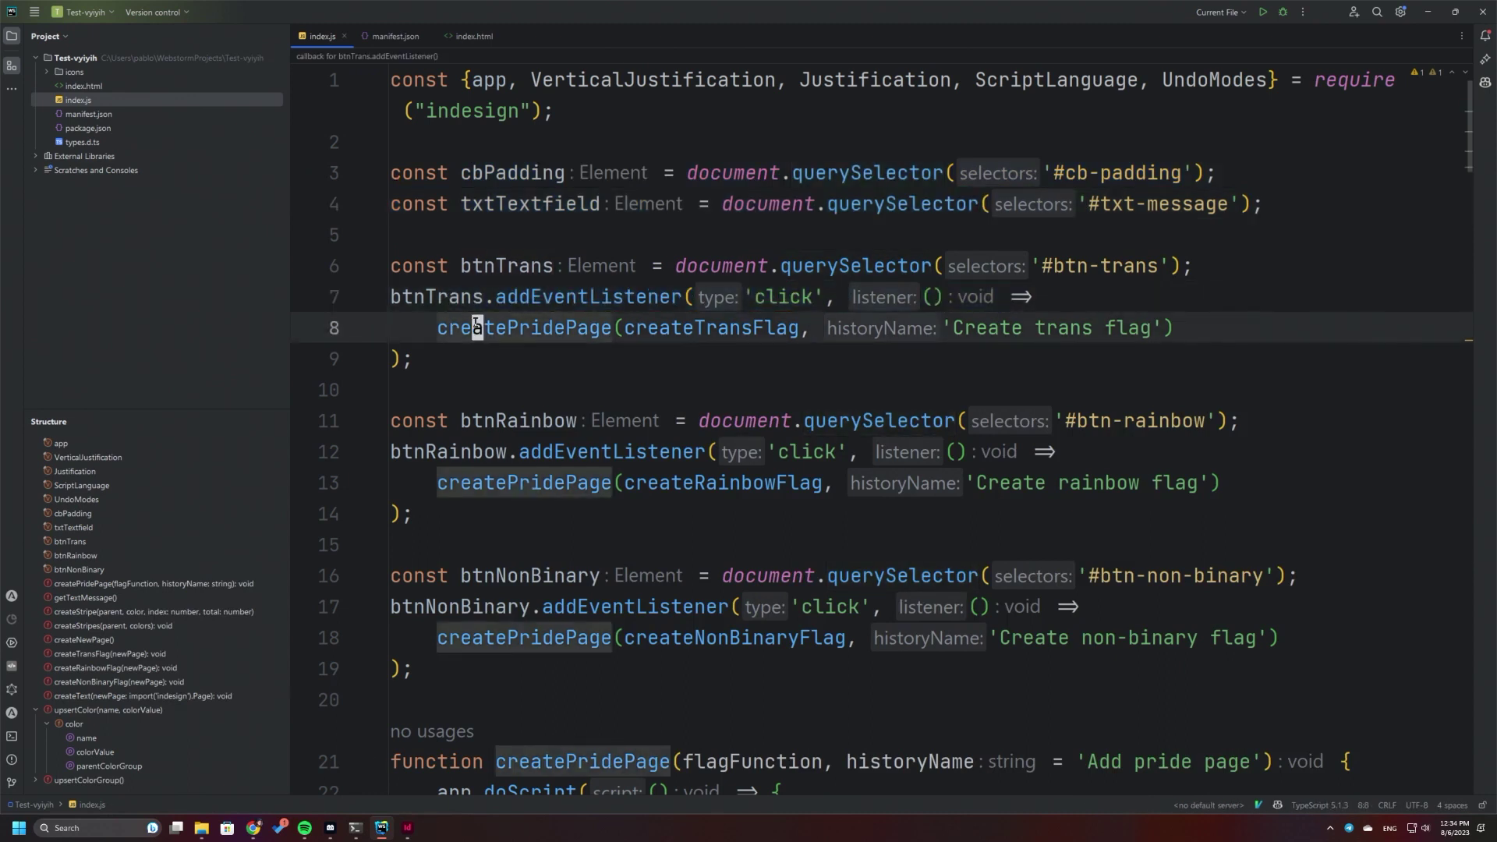
left_click(746, 331)
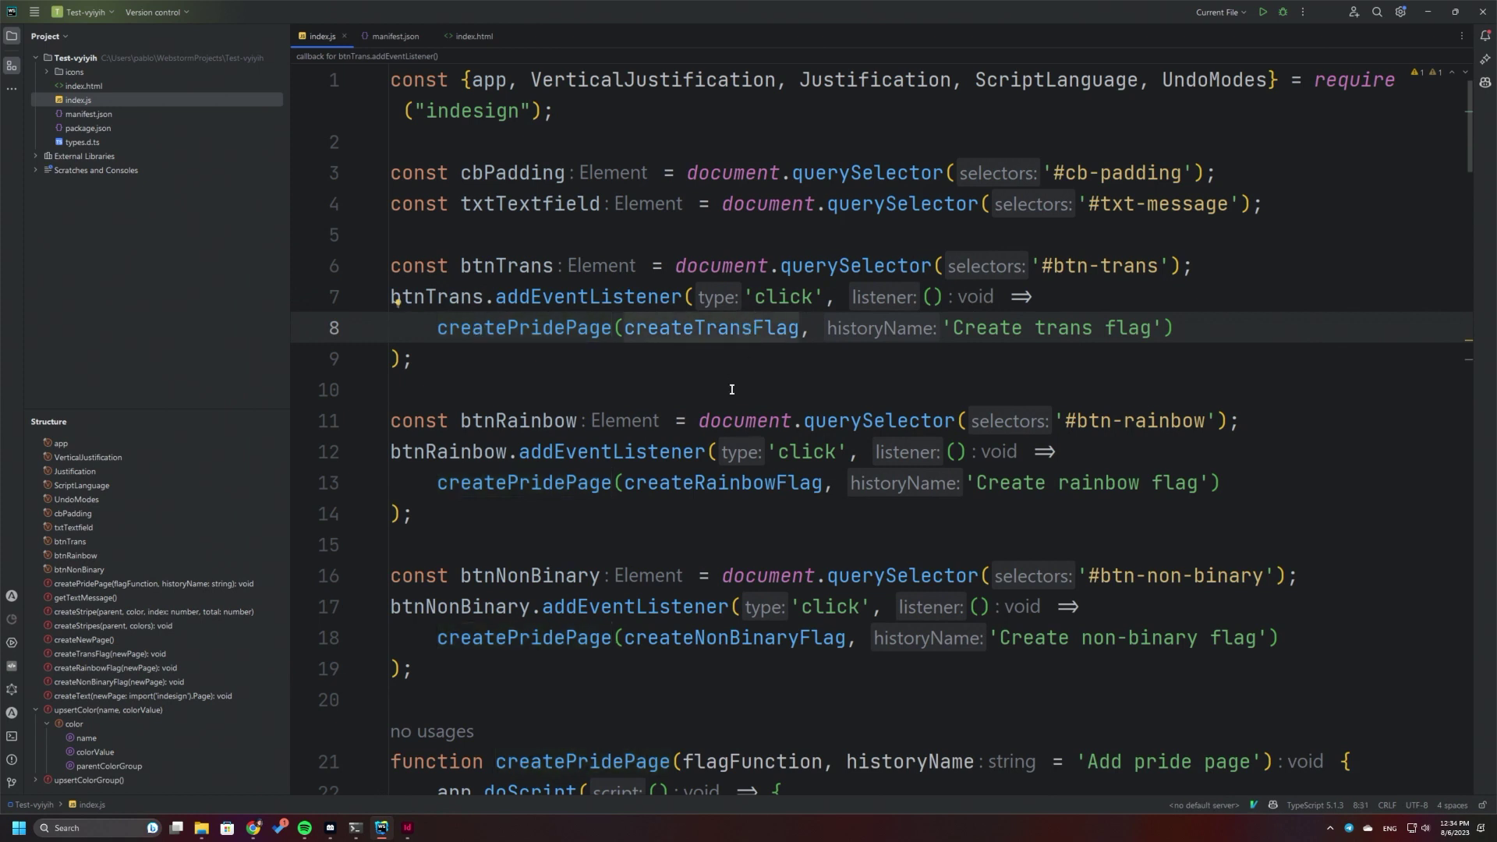
left_click(724, 491)
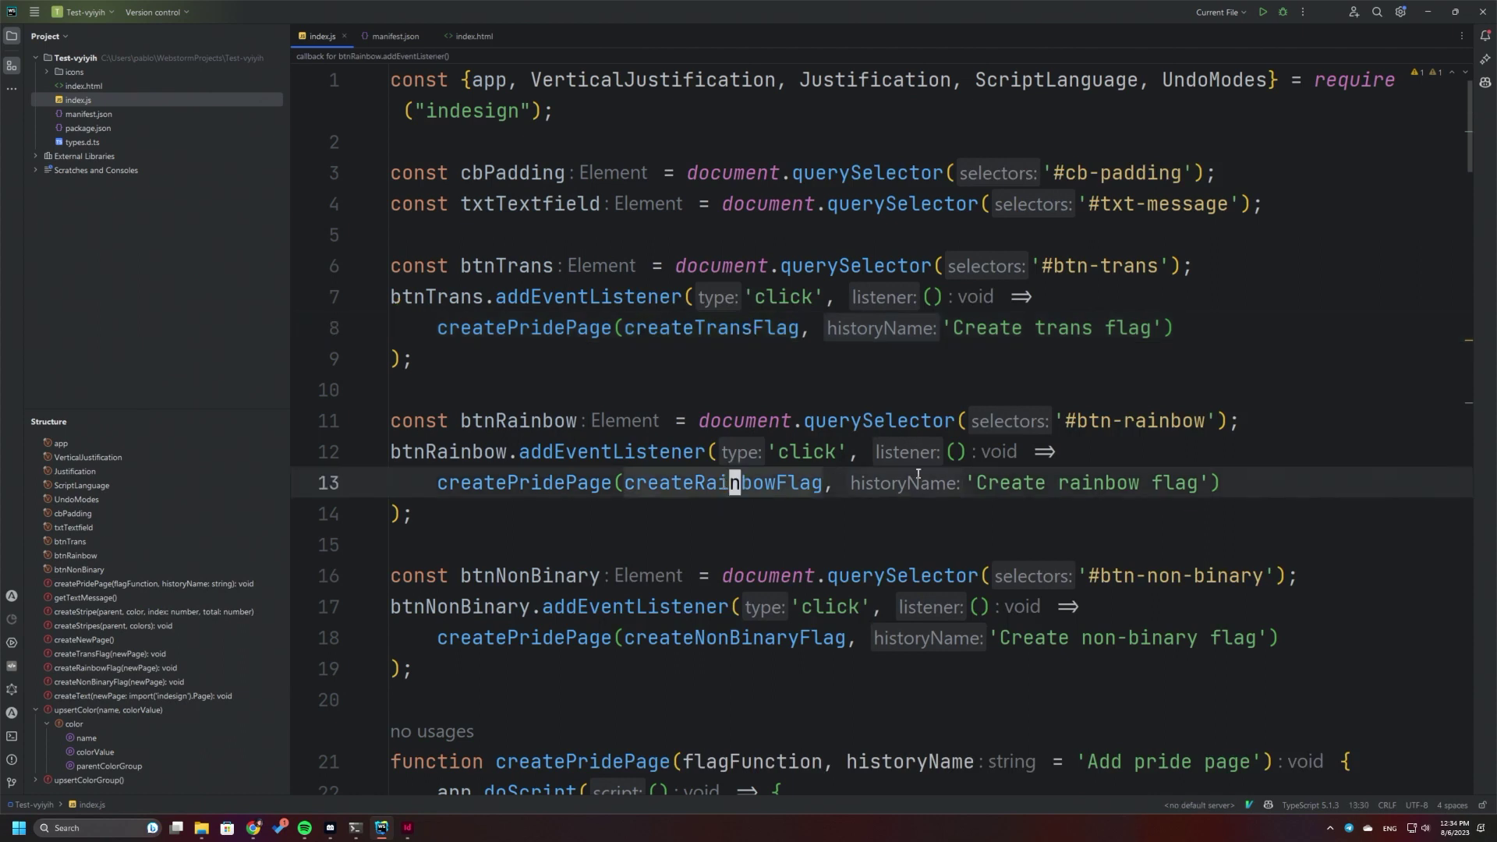
left_click(948, 333)
left_click(582, 330)
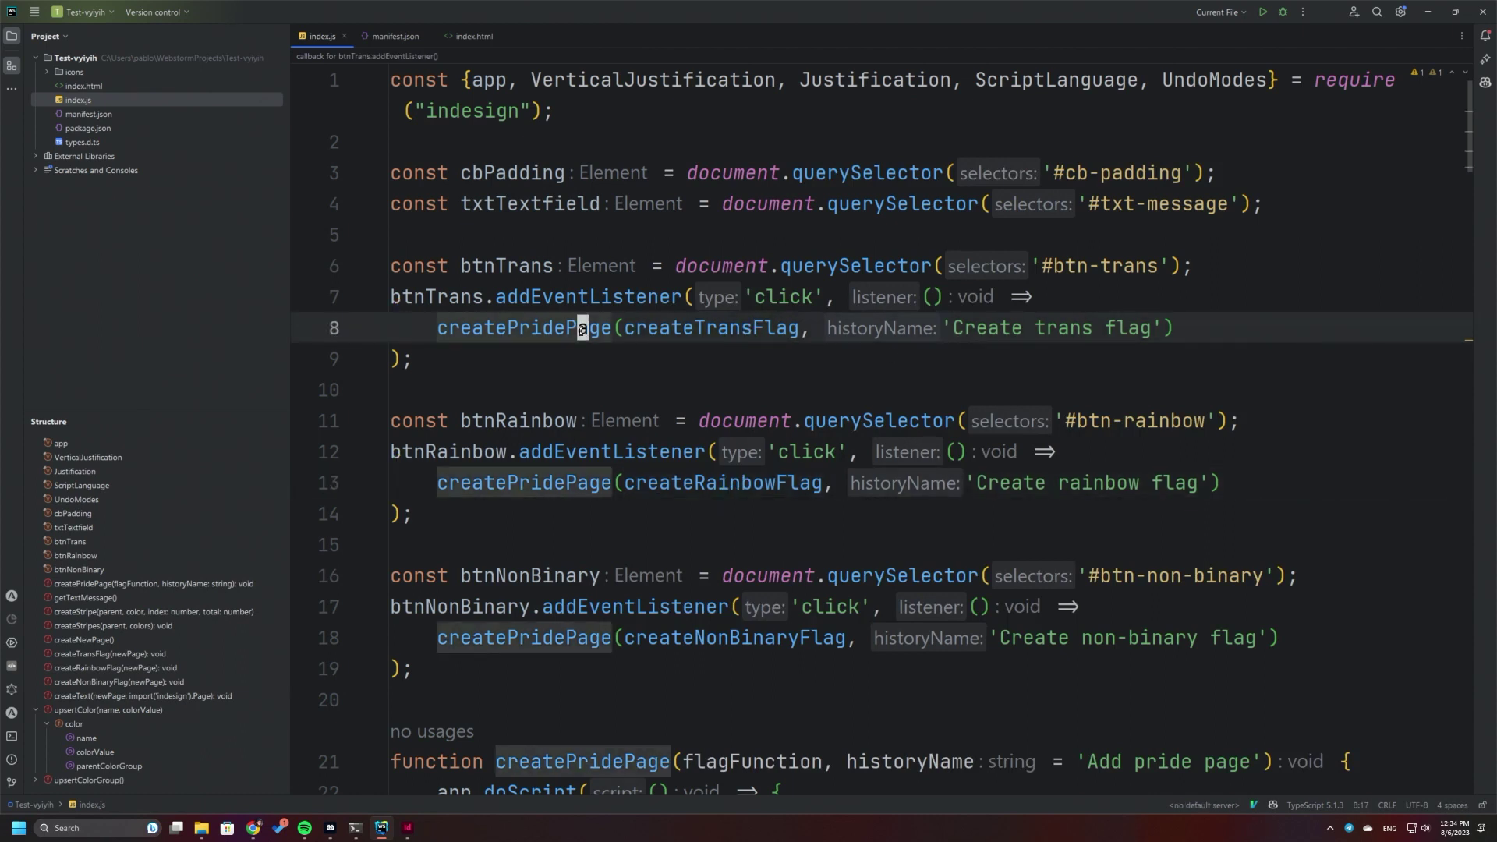
scroll(582, 330, "down", 2)
scroll(581, 332, "down", 4)
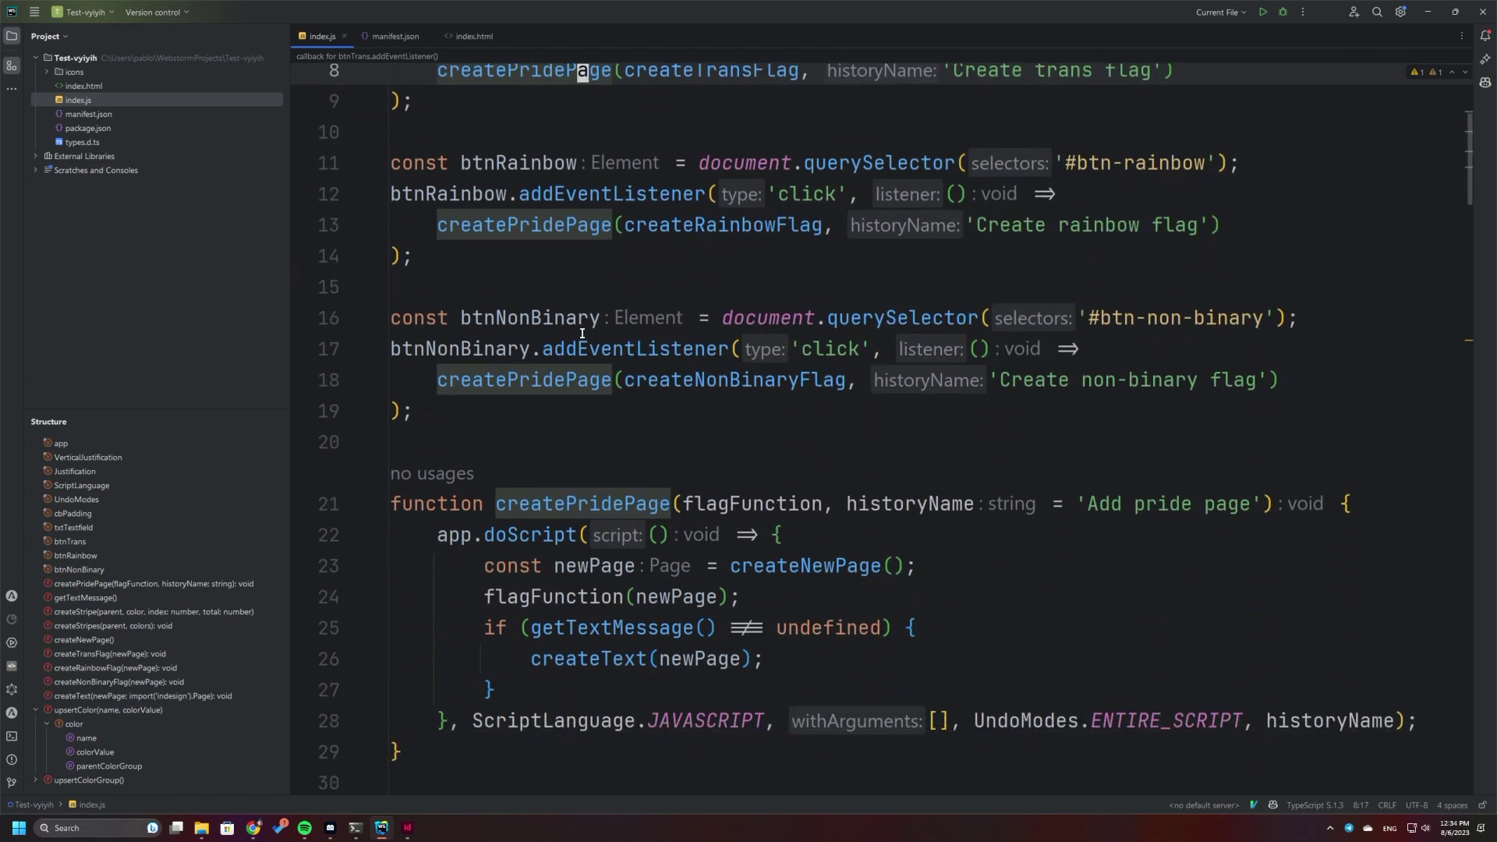
left_click(570, 204)
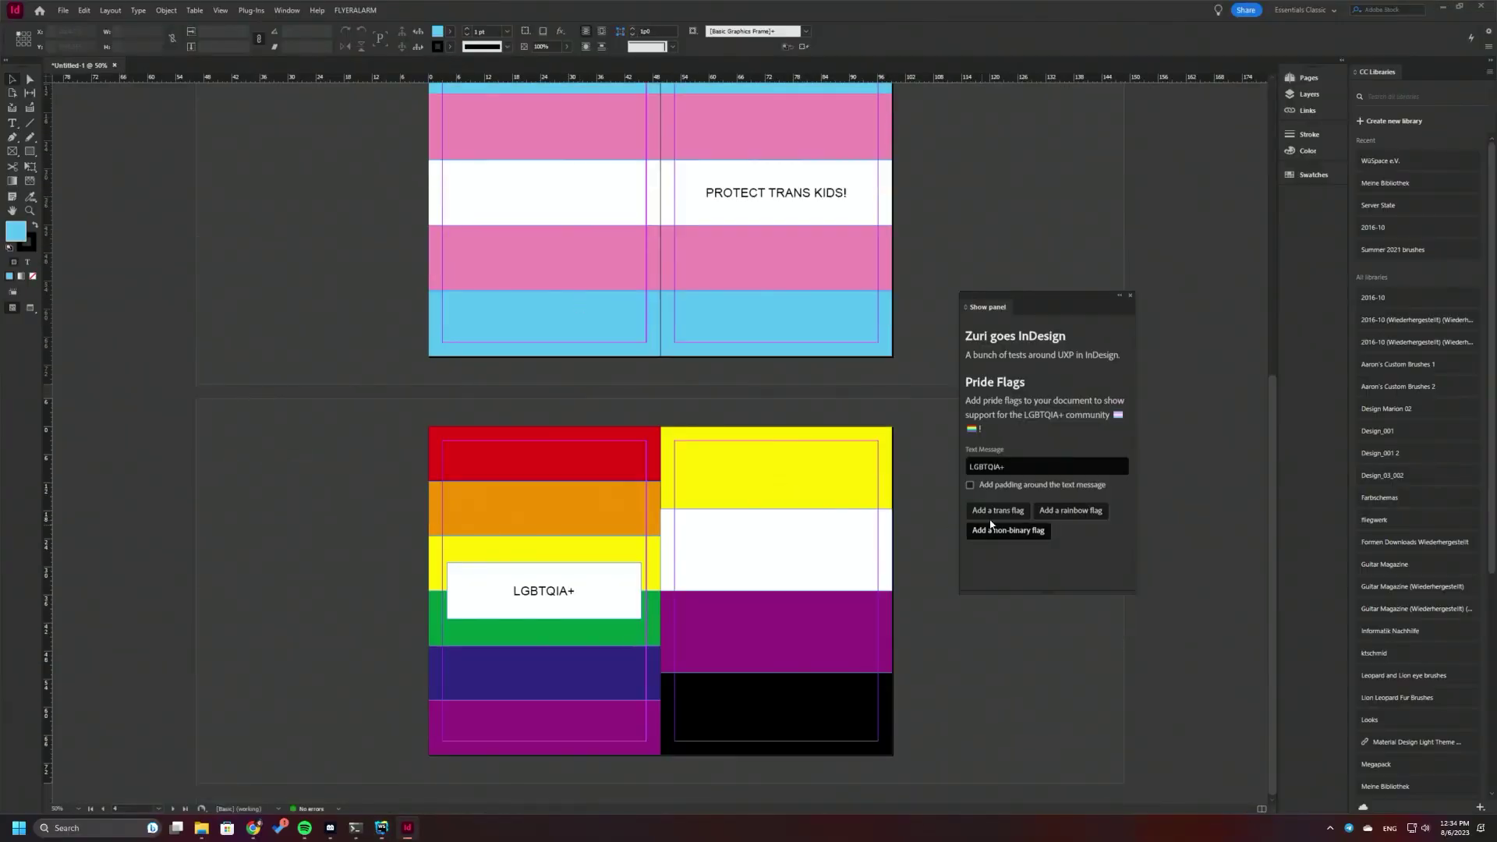
left_click(1070, 510)
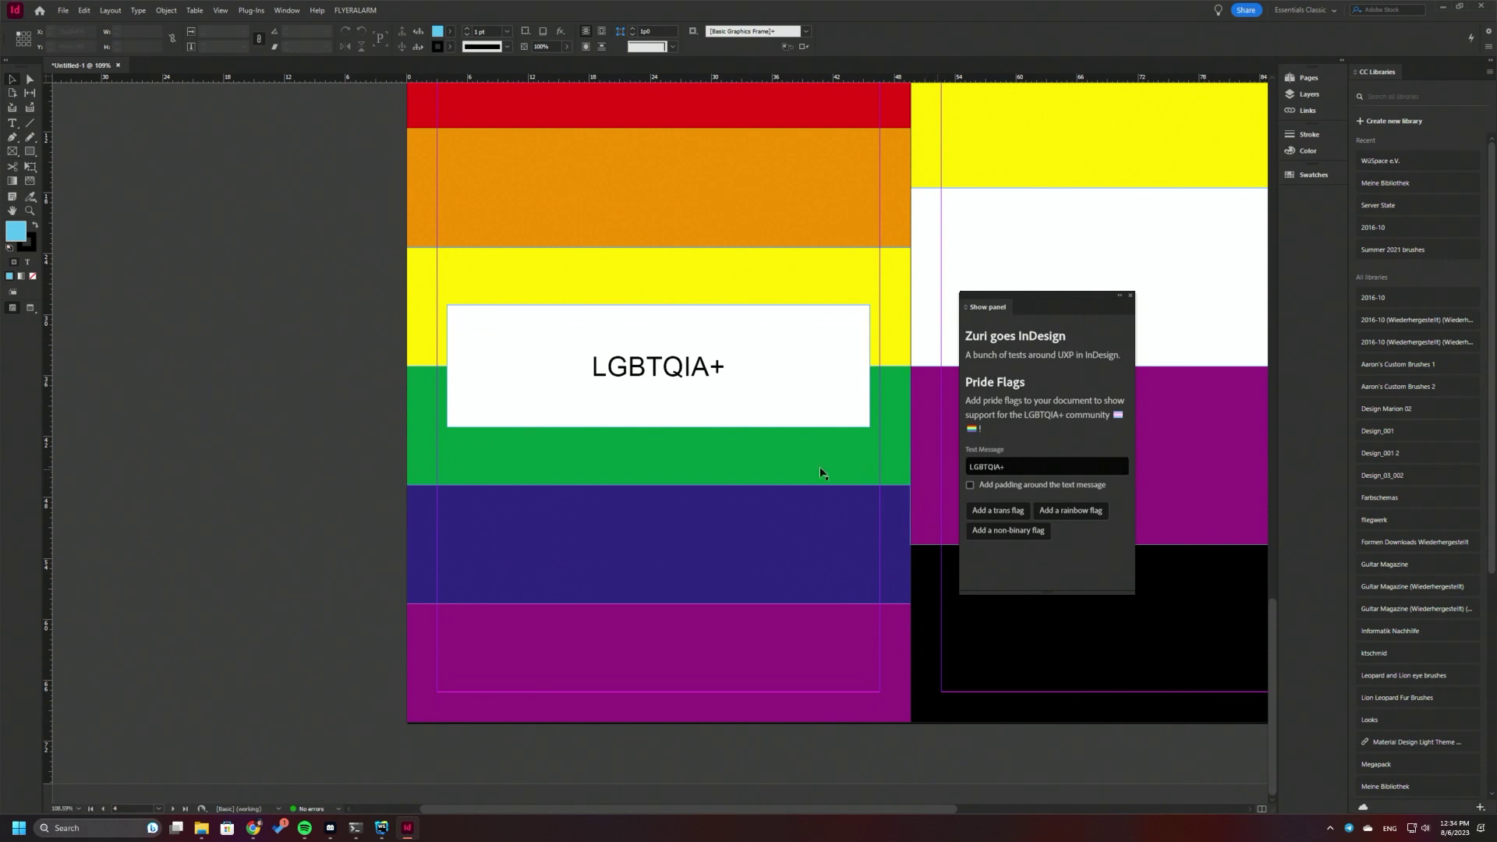
key("ctrl+minus")
key("ctrl+minus")
key("ctrl+minus")
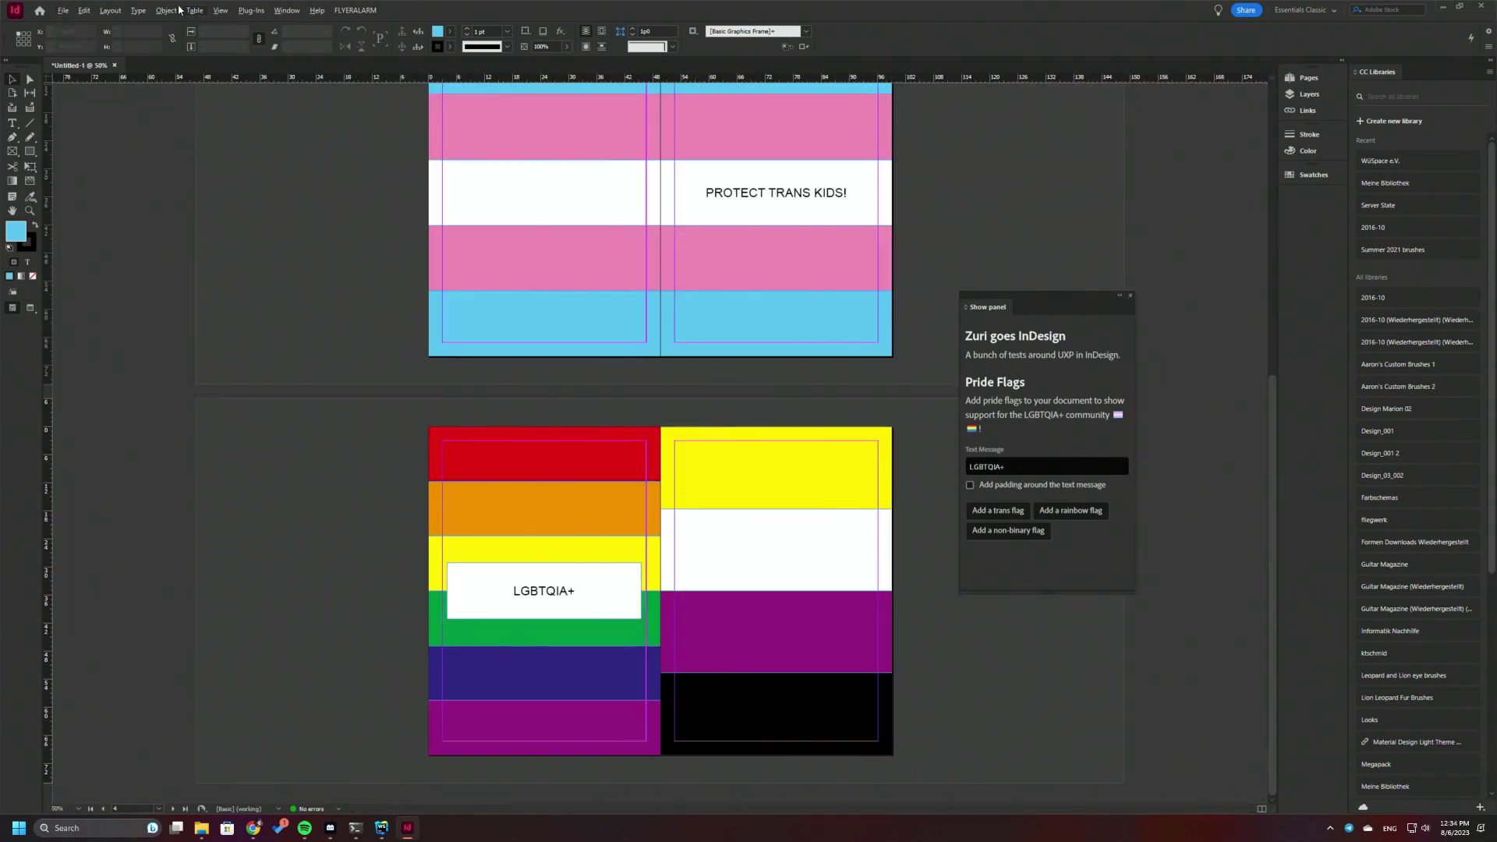
left_click(64, 10)
mouse_move(83, 11)
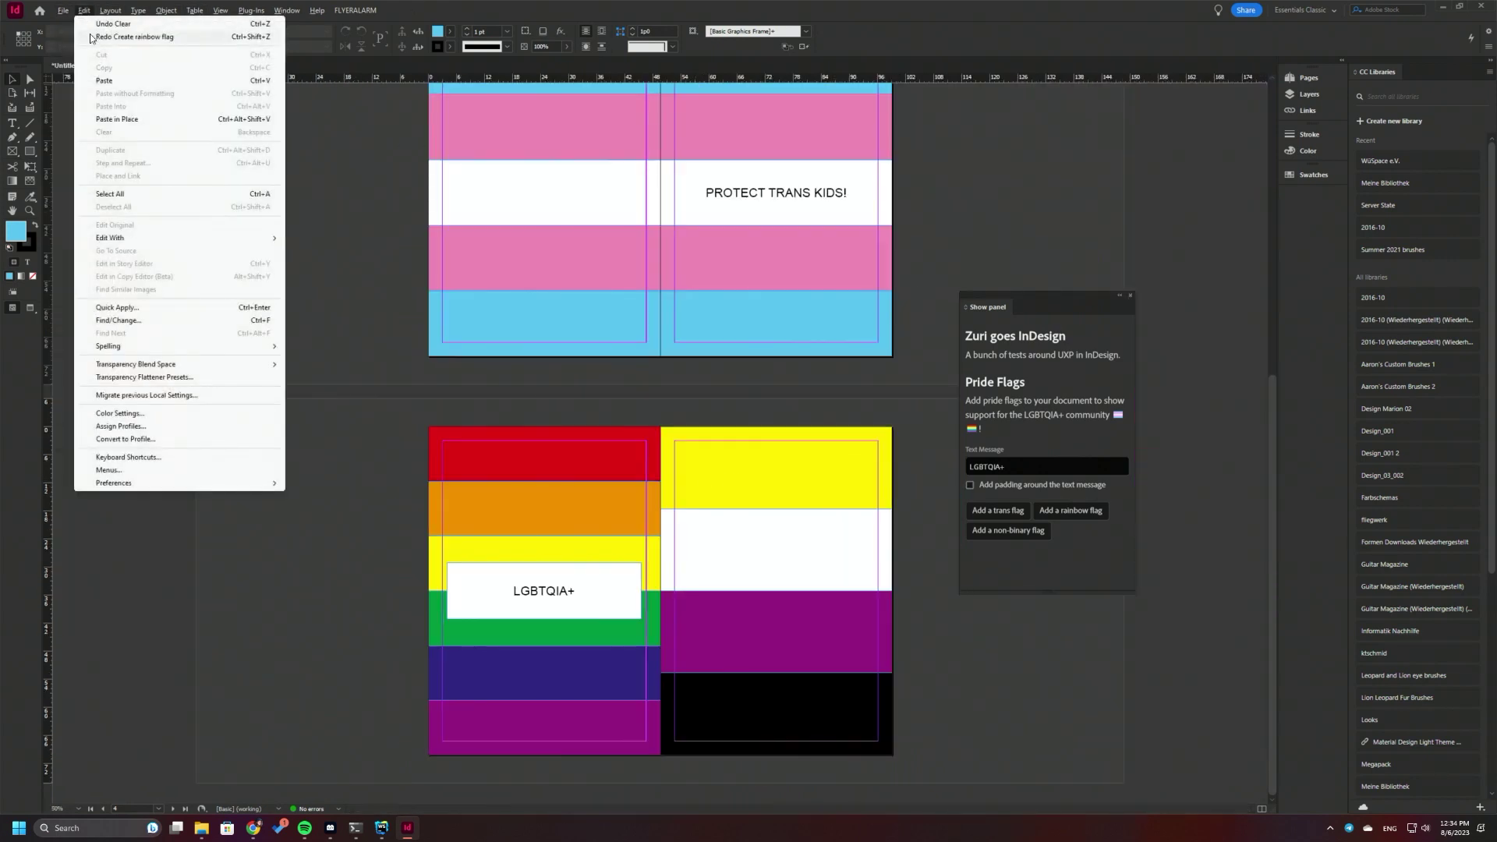
left_click(357, 155)
key("alt+Tab")
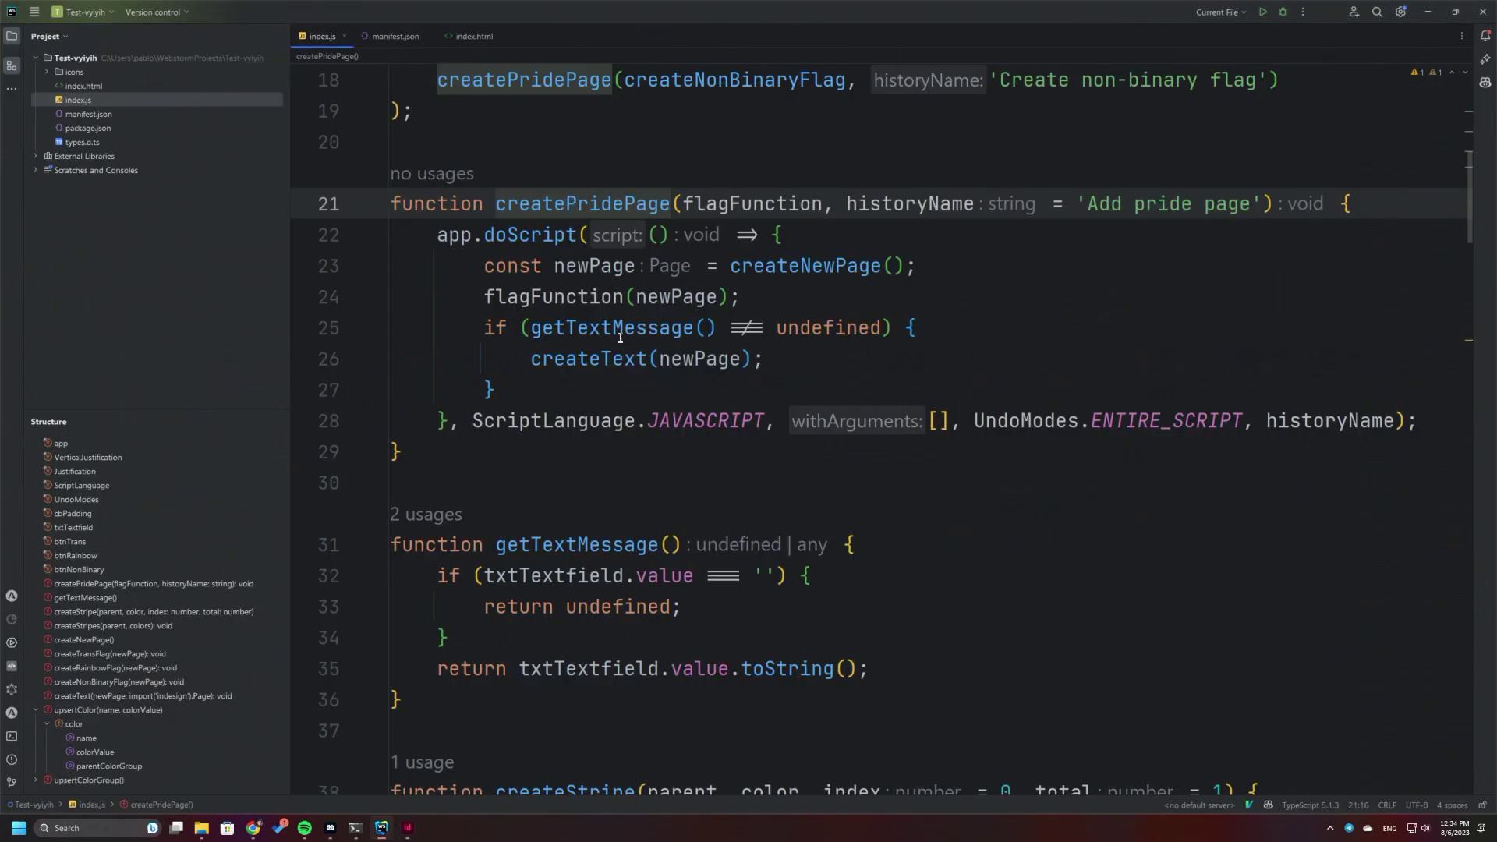
- Locate the app.doScript call in createPridePage and its callback function
left_click(543, 241)
key("Home")
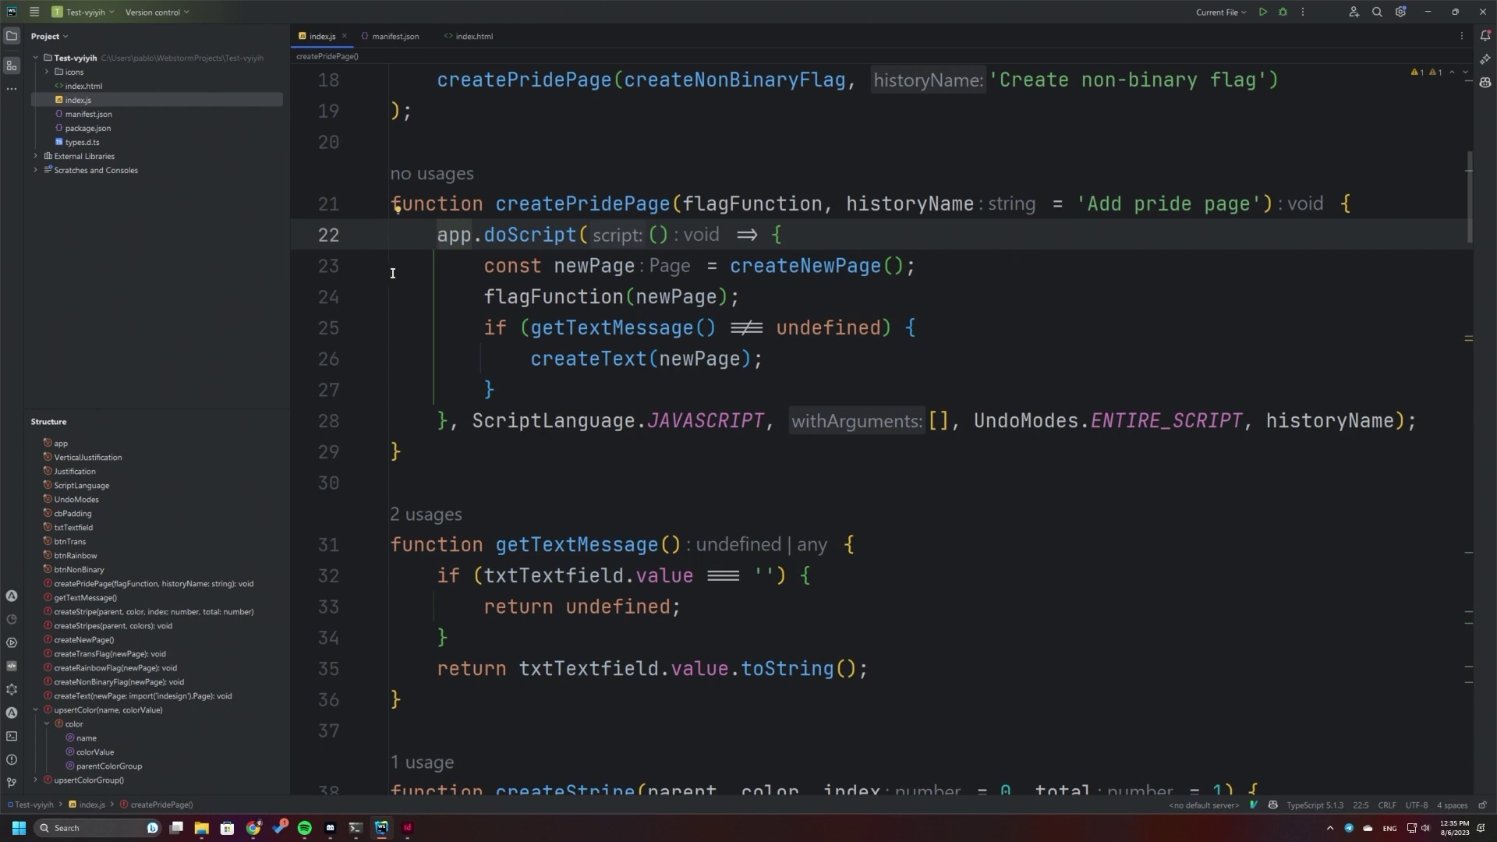
mouse_move(443, 236)
left_mouse_down()
mouse_move(638, 237)
mouse_move(825, 388)
left_mouse_up()
left_click(637, 237)
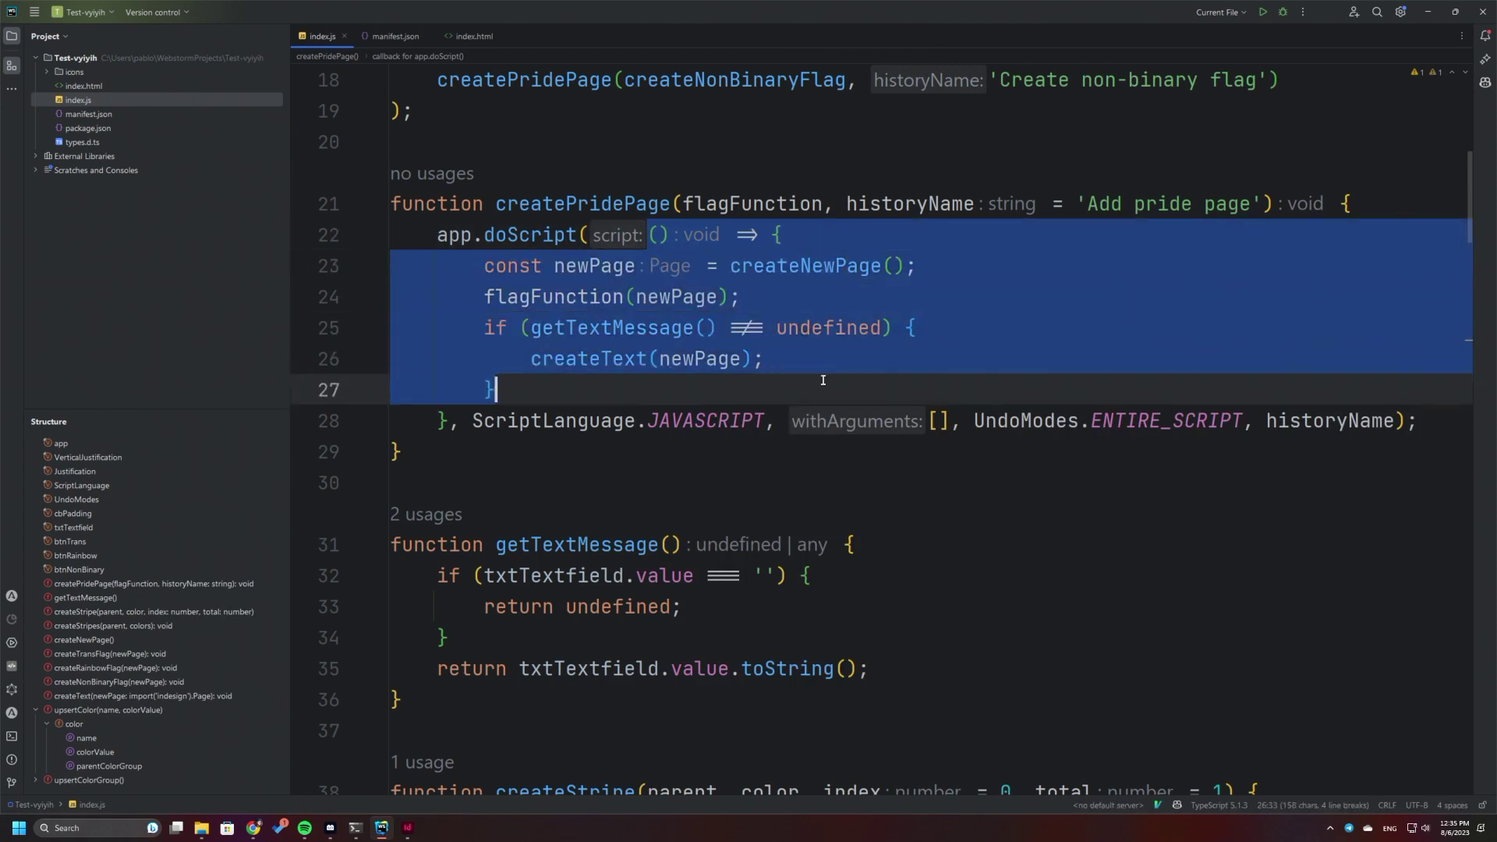
left_click(822, 380)
left_click(667, 229)
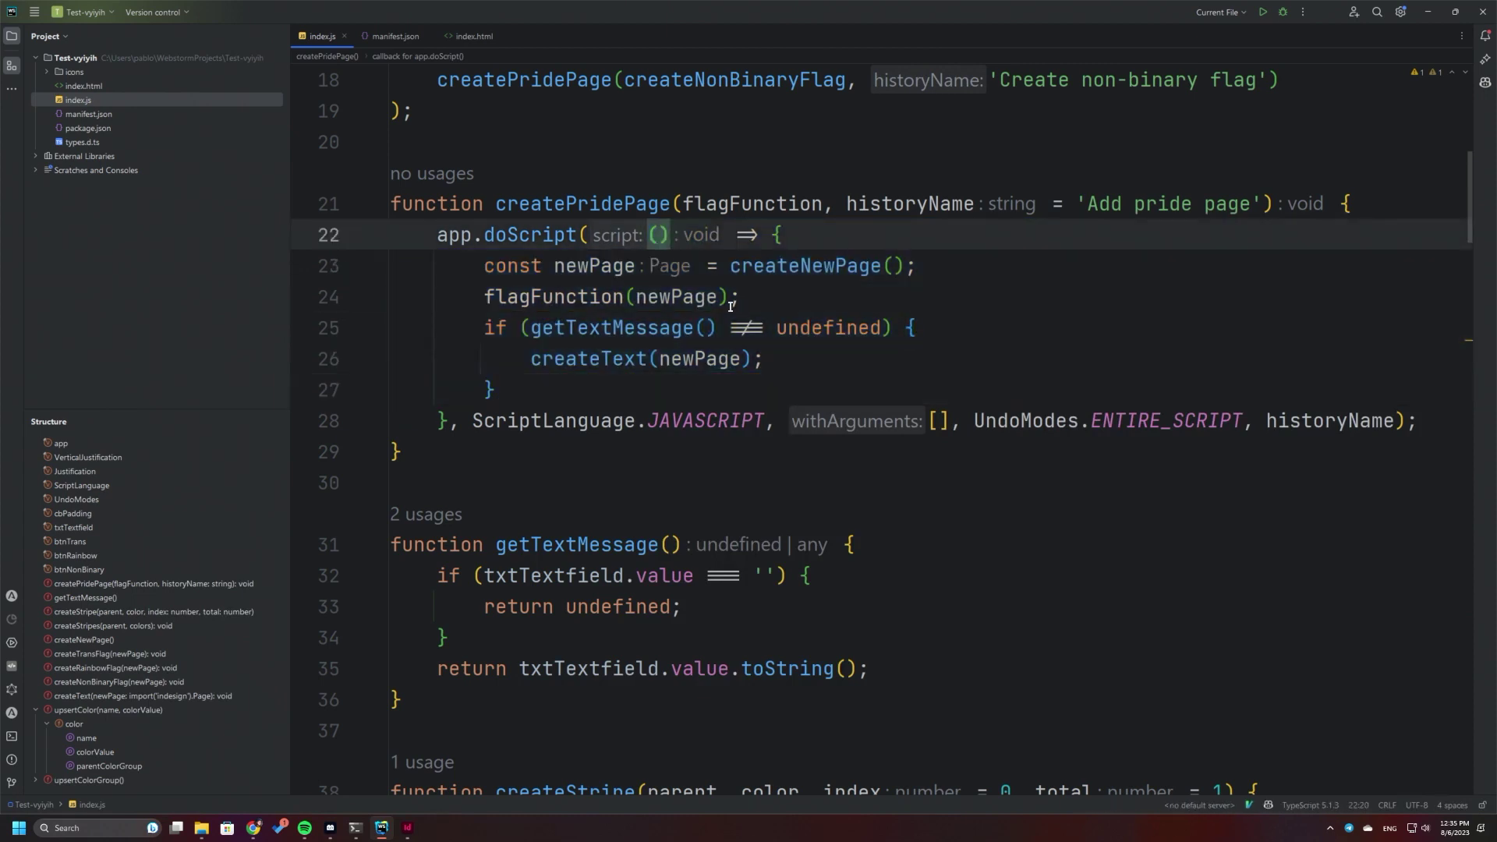
- Go over doScript's JavaScript language, empty arguments, ENTIRE_SCRIPT undo mode and historyName
left_click(614, 421)
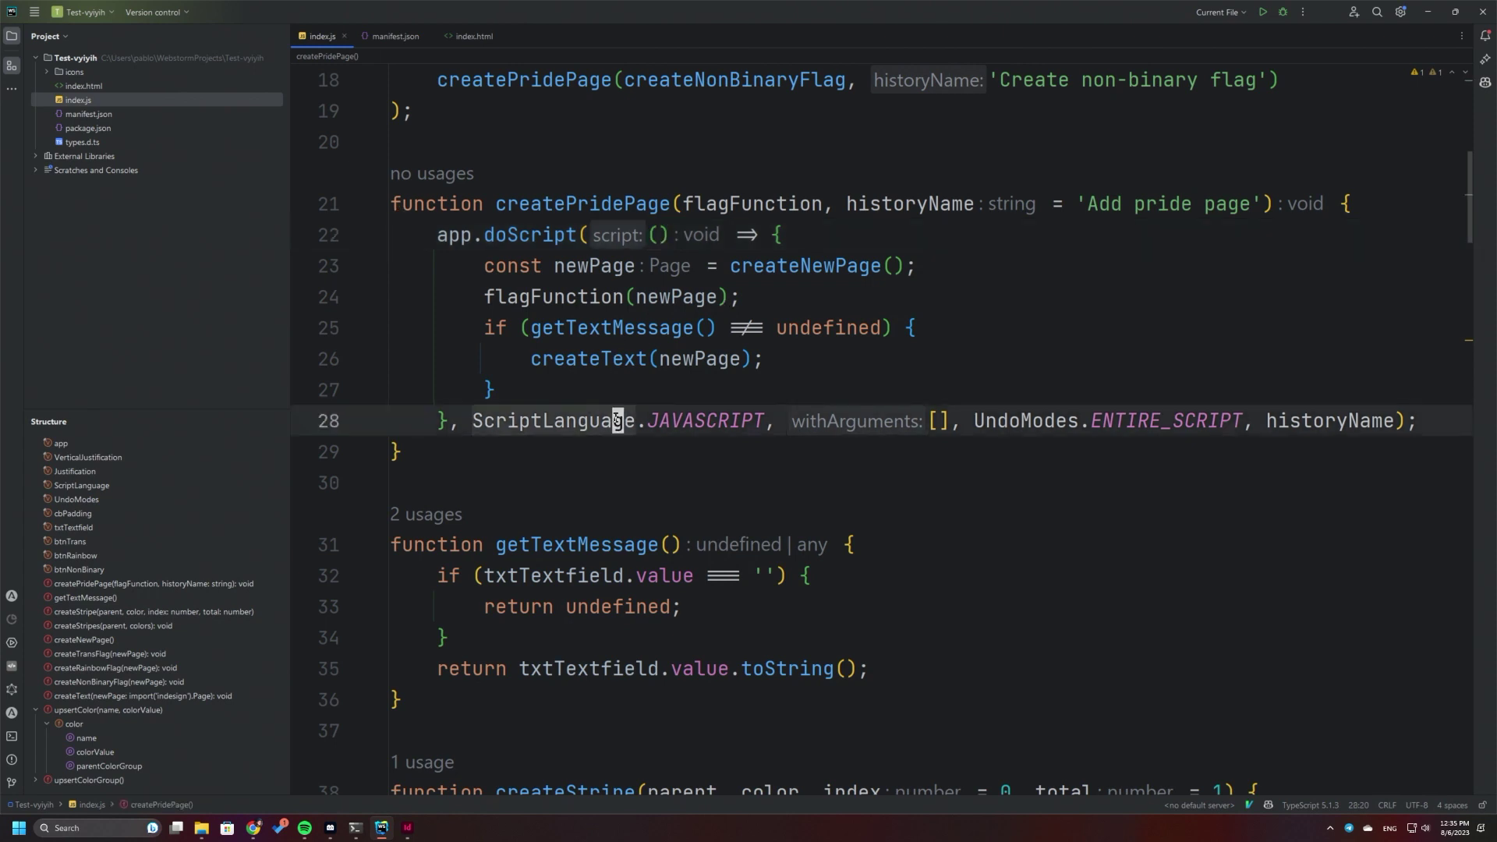
left_click(687, 422)
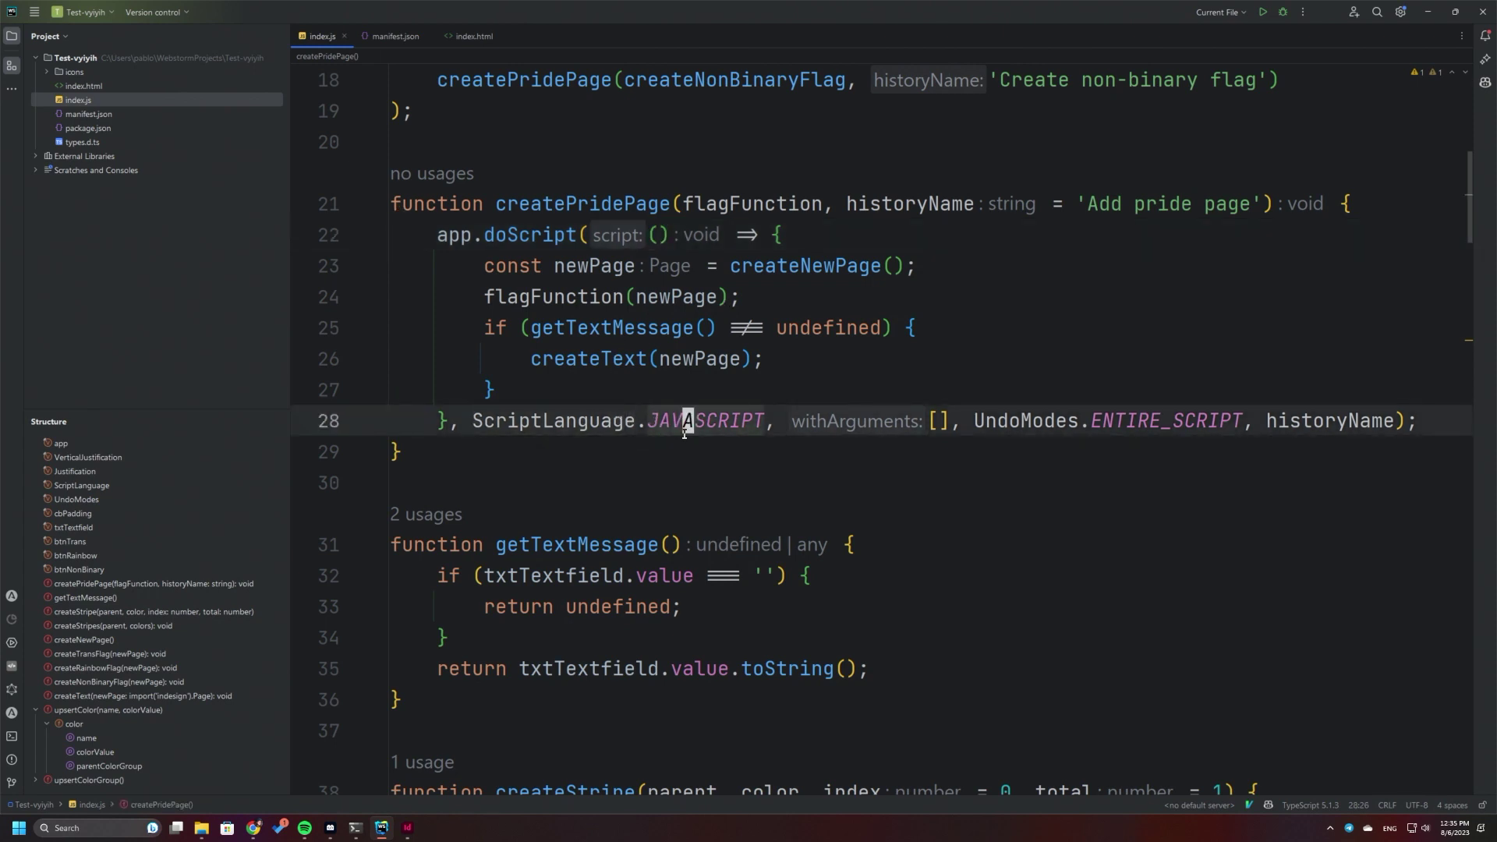
left_click(913, 422)
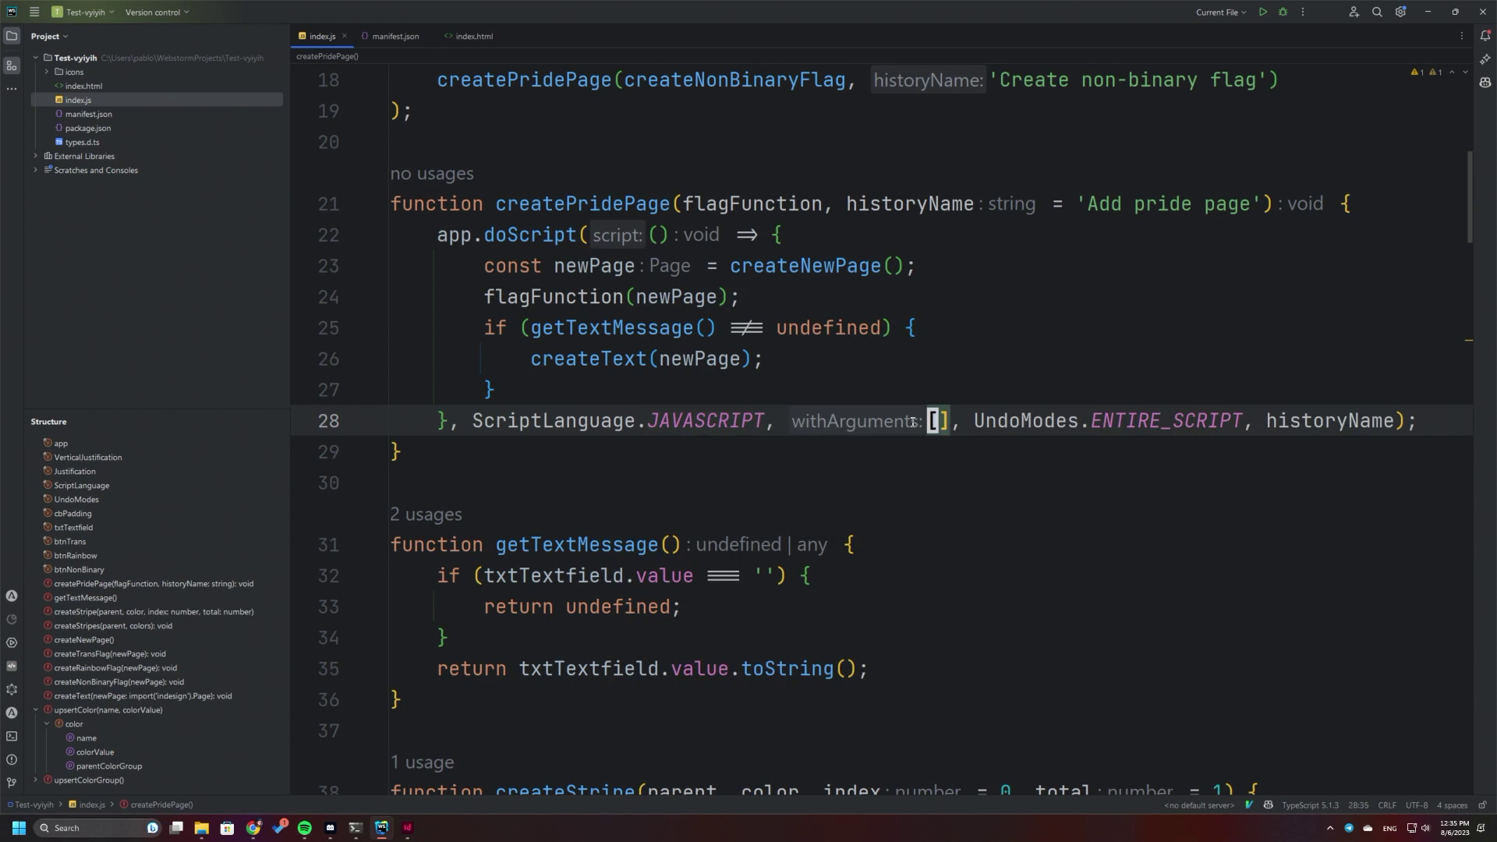
left_click(659, 235)
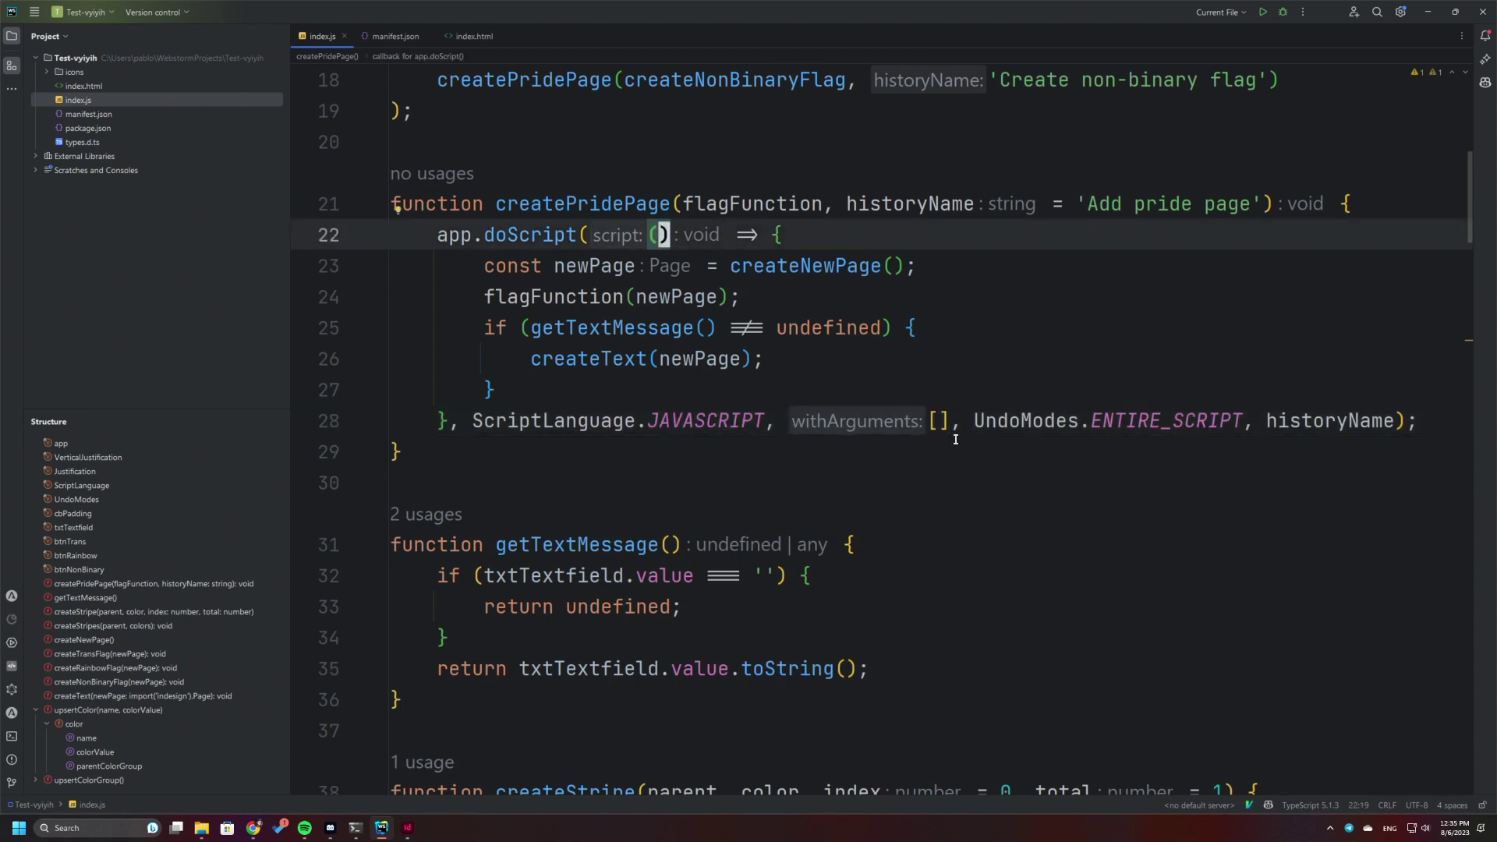
left_click(995, 421)
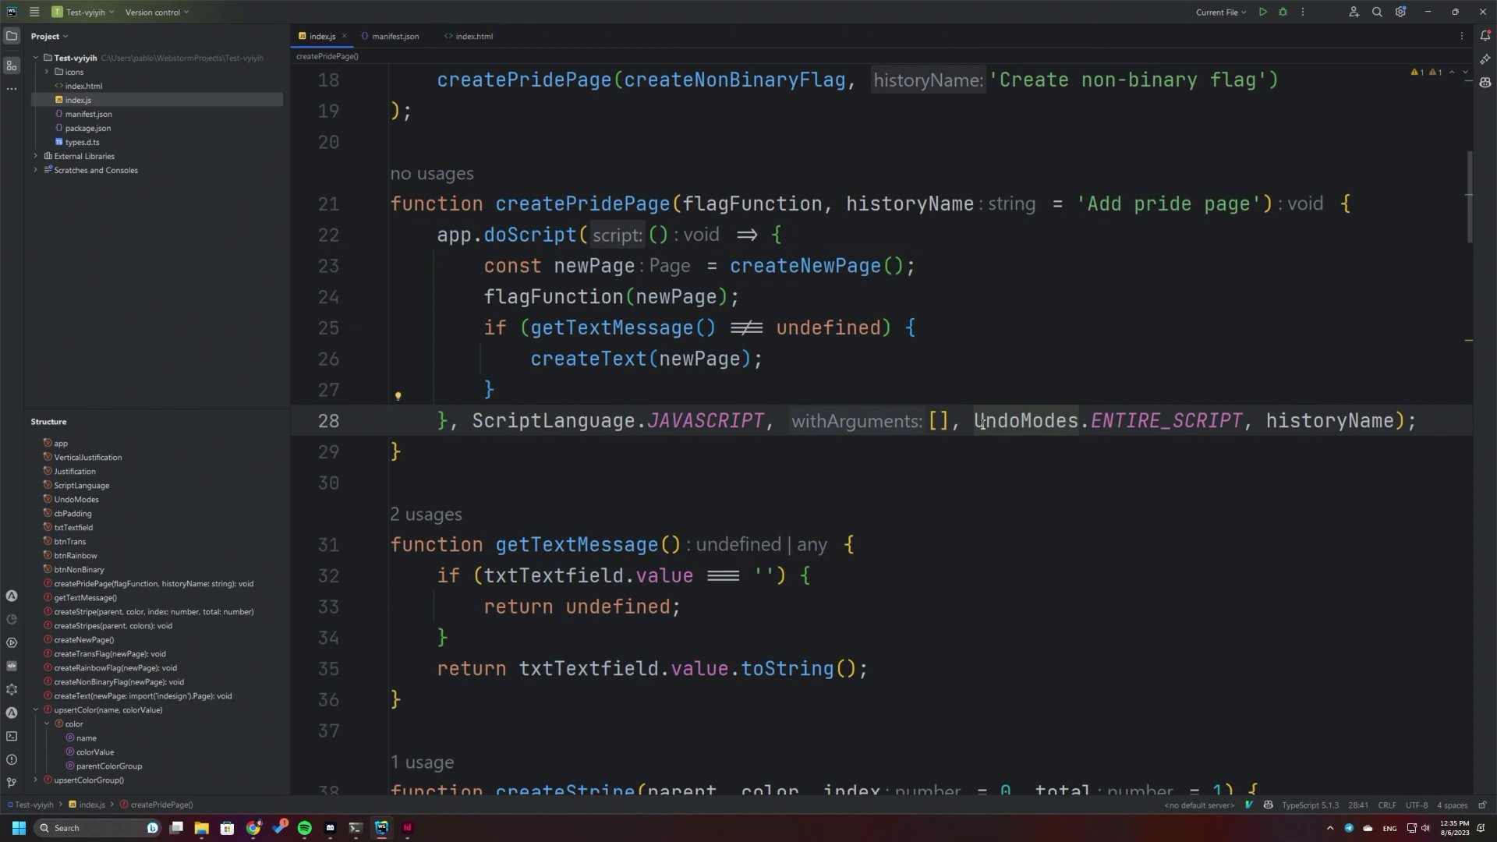
left_click(1183, 421)
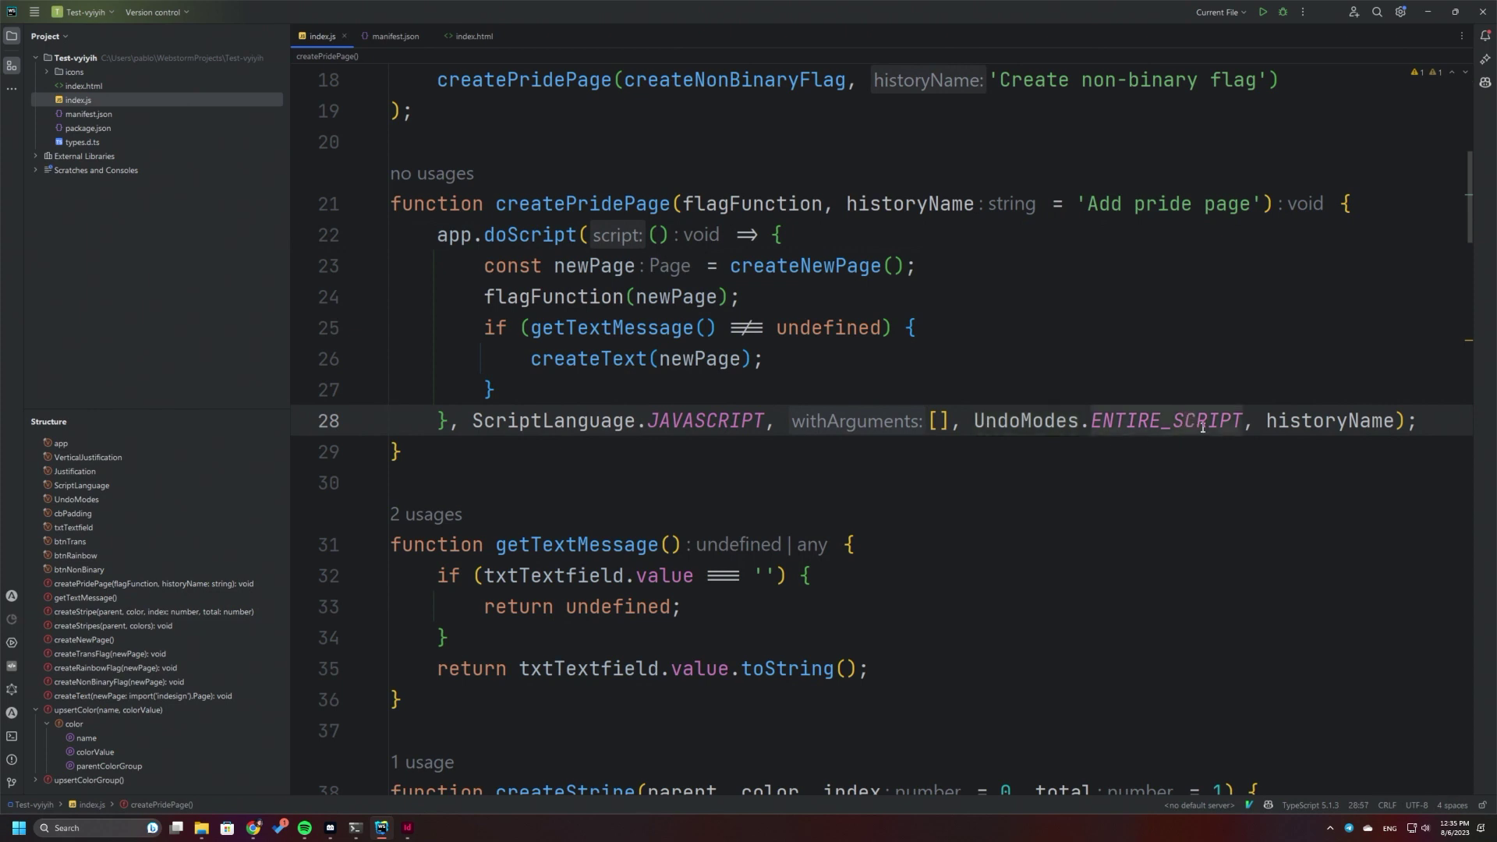
left_click(1338, 421)
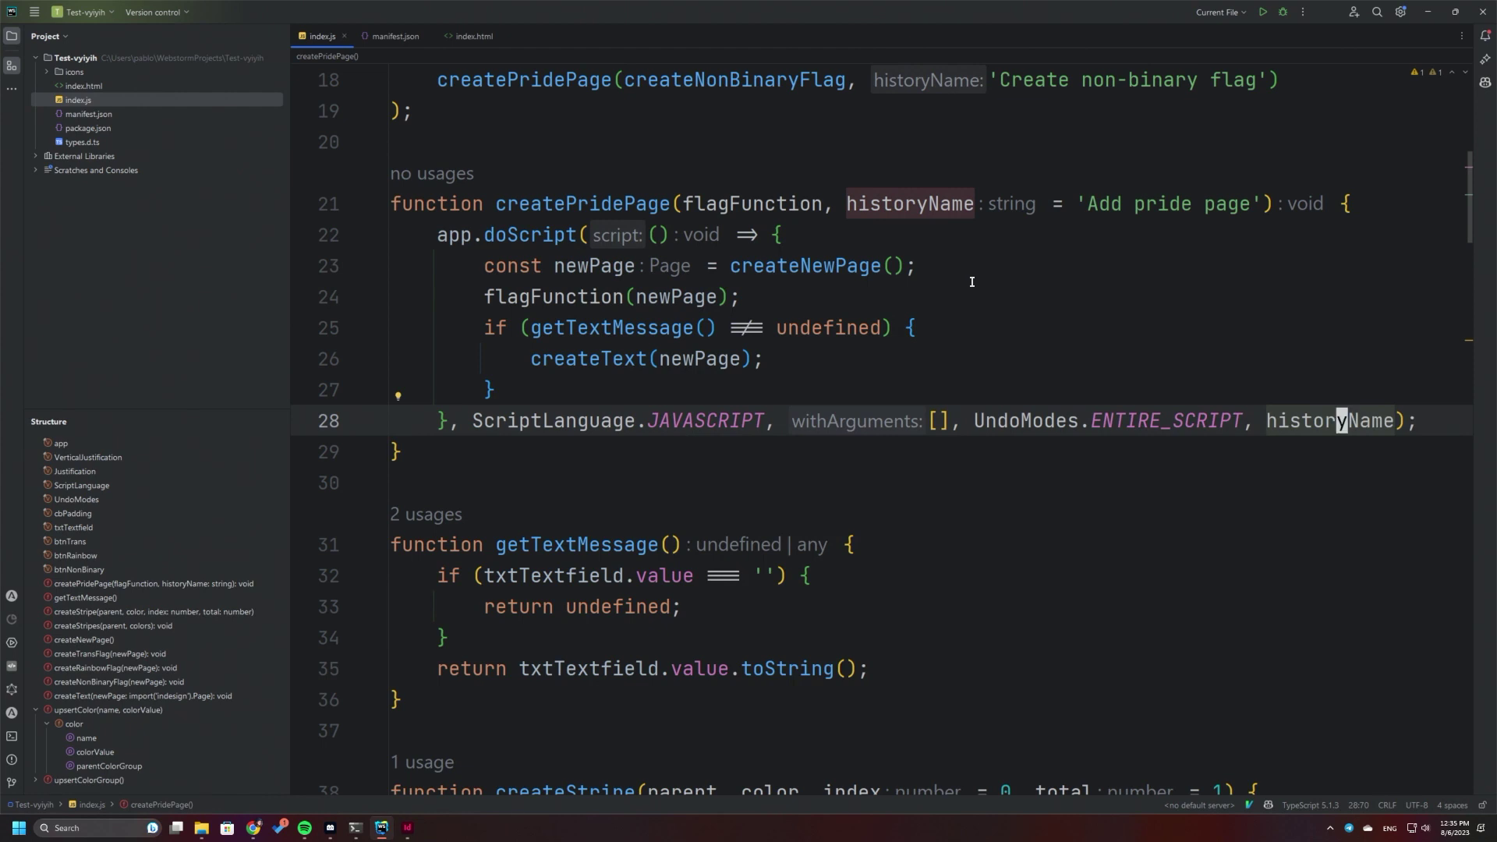
- In InDesign, confirm the Edit menu shows 'Redo Create rainbow flag', then return to WebStorm
key("alt+Tab")
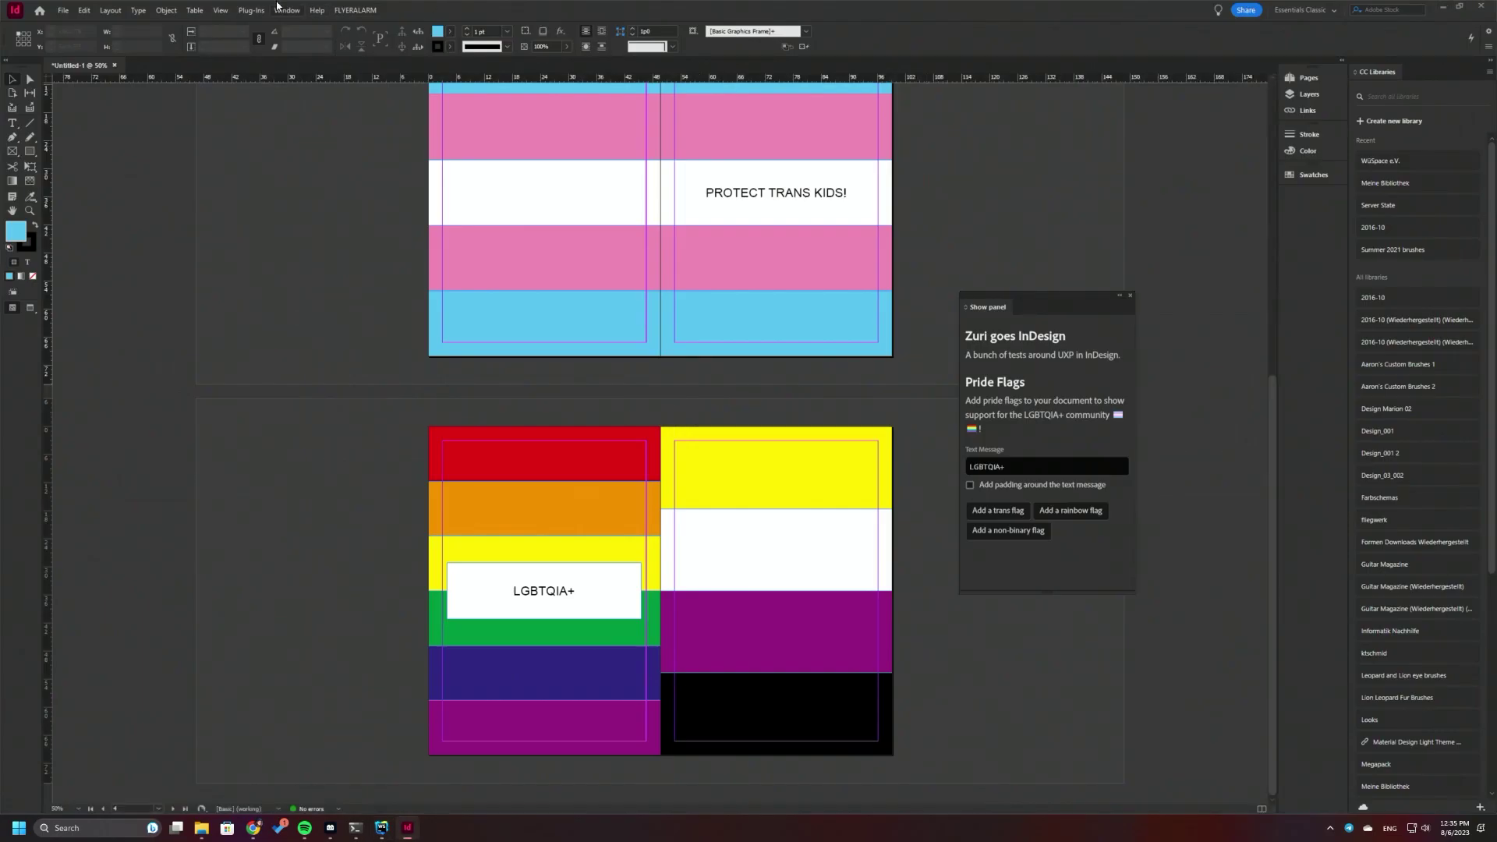
left_click(83, 9)
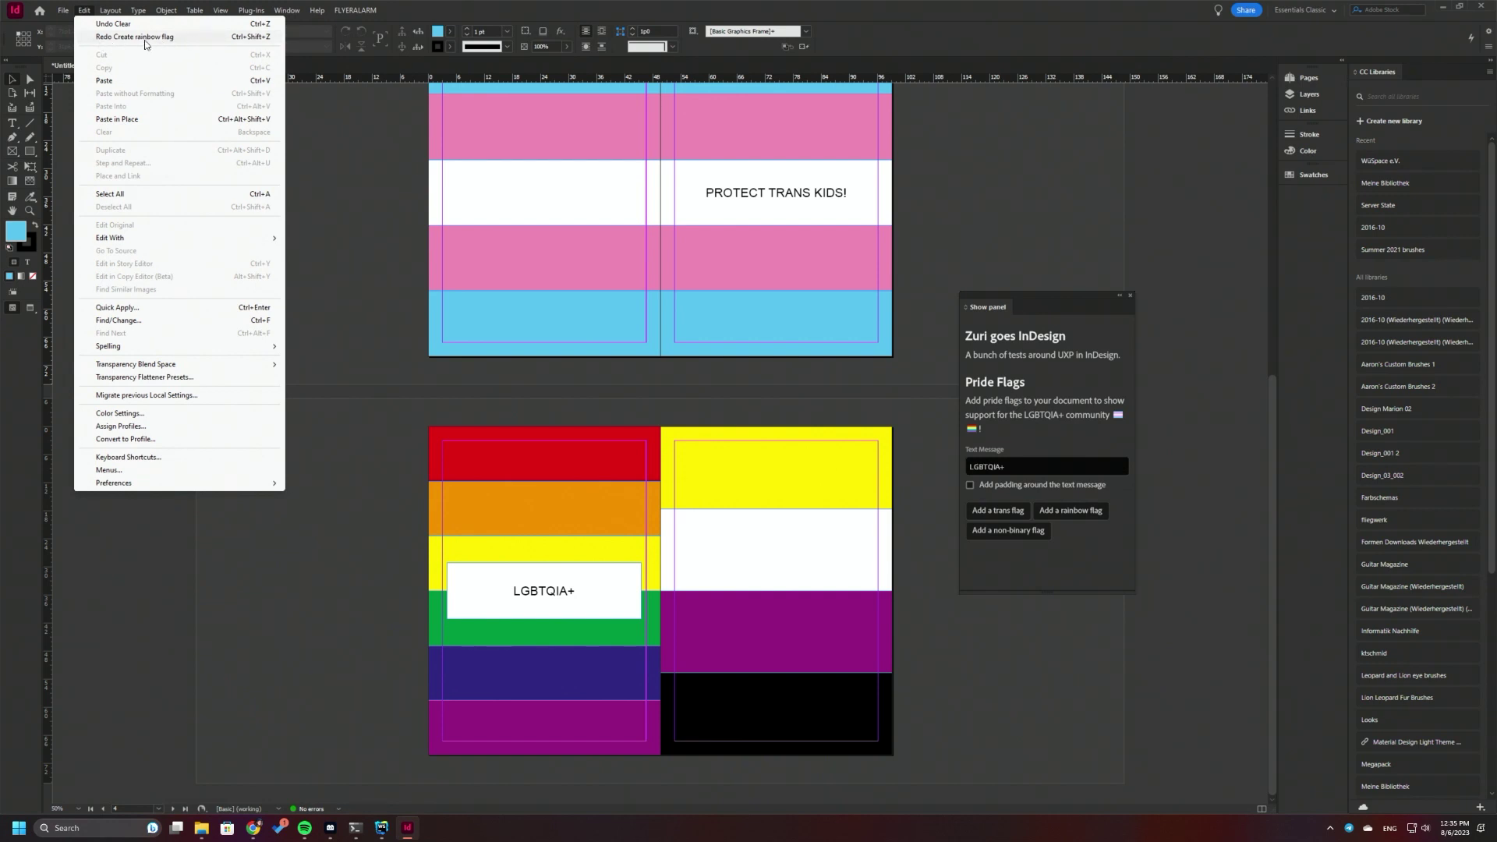
key("Escape")
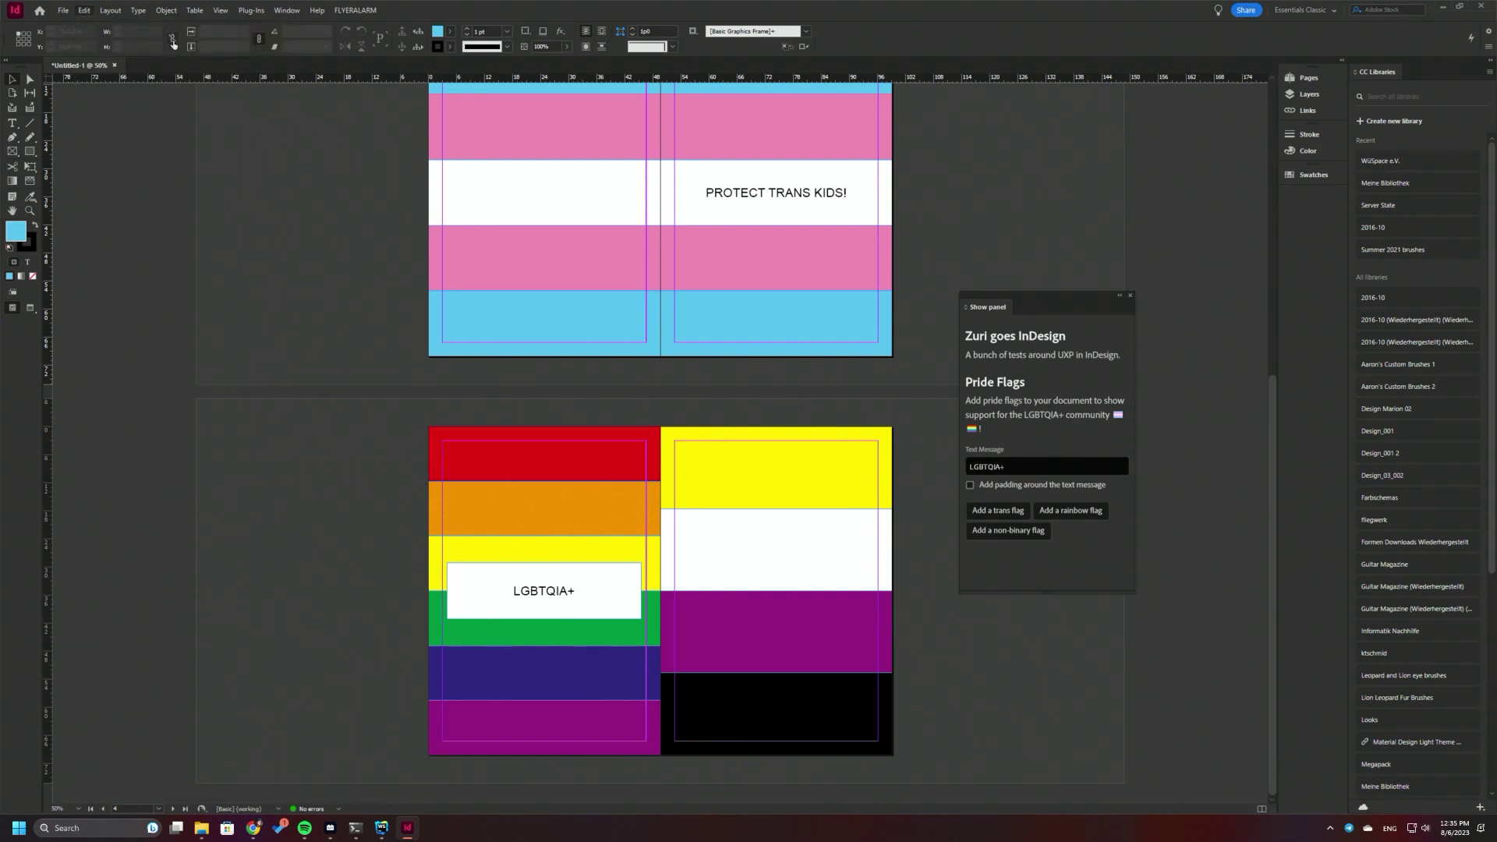
key("alt+Tab")
- Review the getTextMessage function and the createText call on line 26
scroll(616, 361, "down", 5)
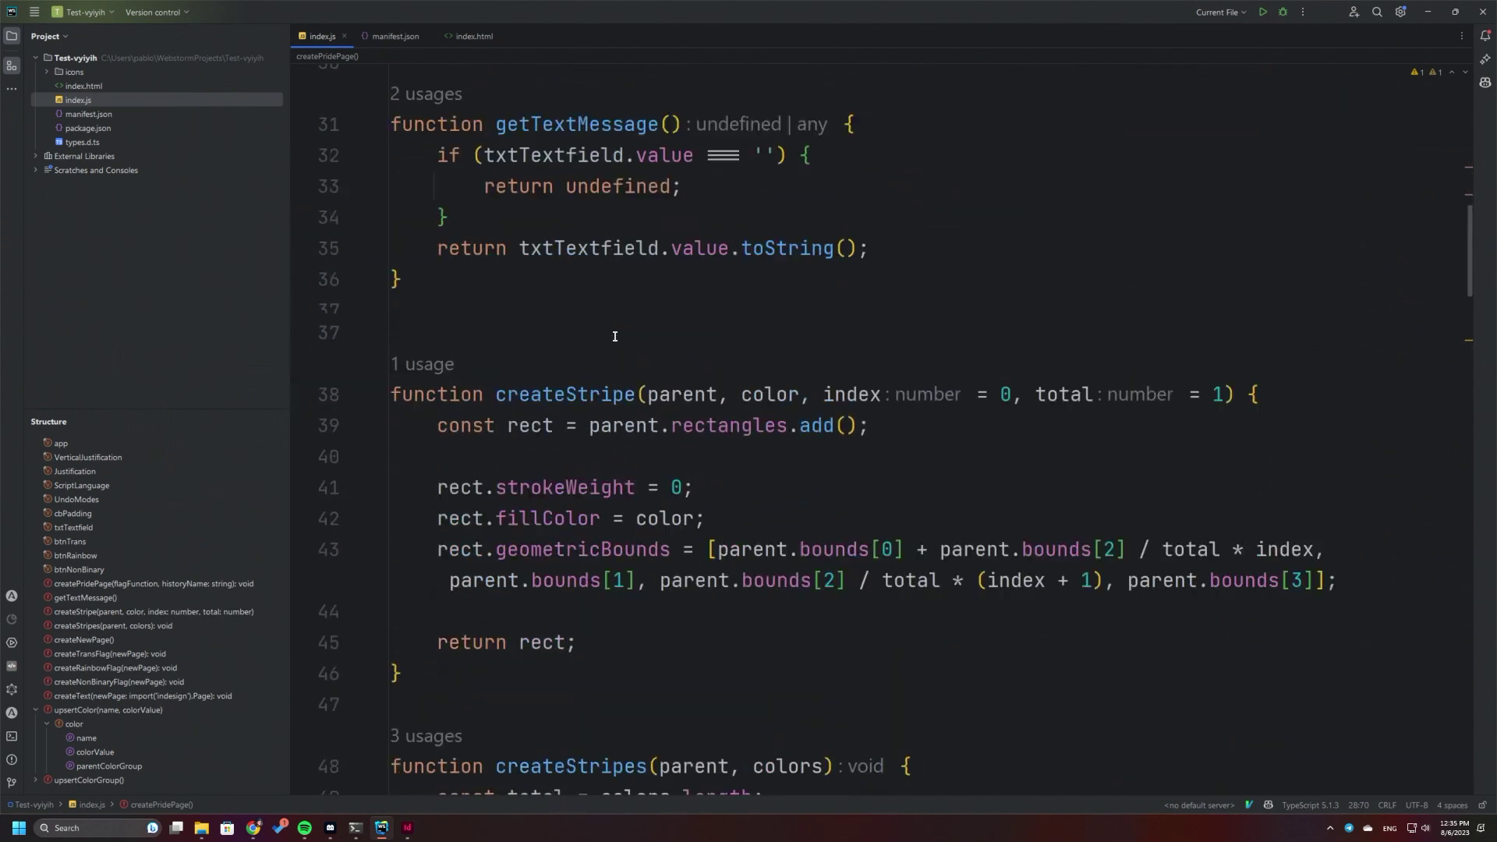
scroll(669, 344, "down", 3)
scroll(669, 343, "up", 1)
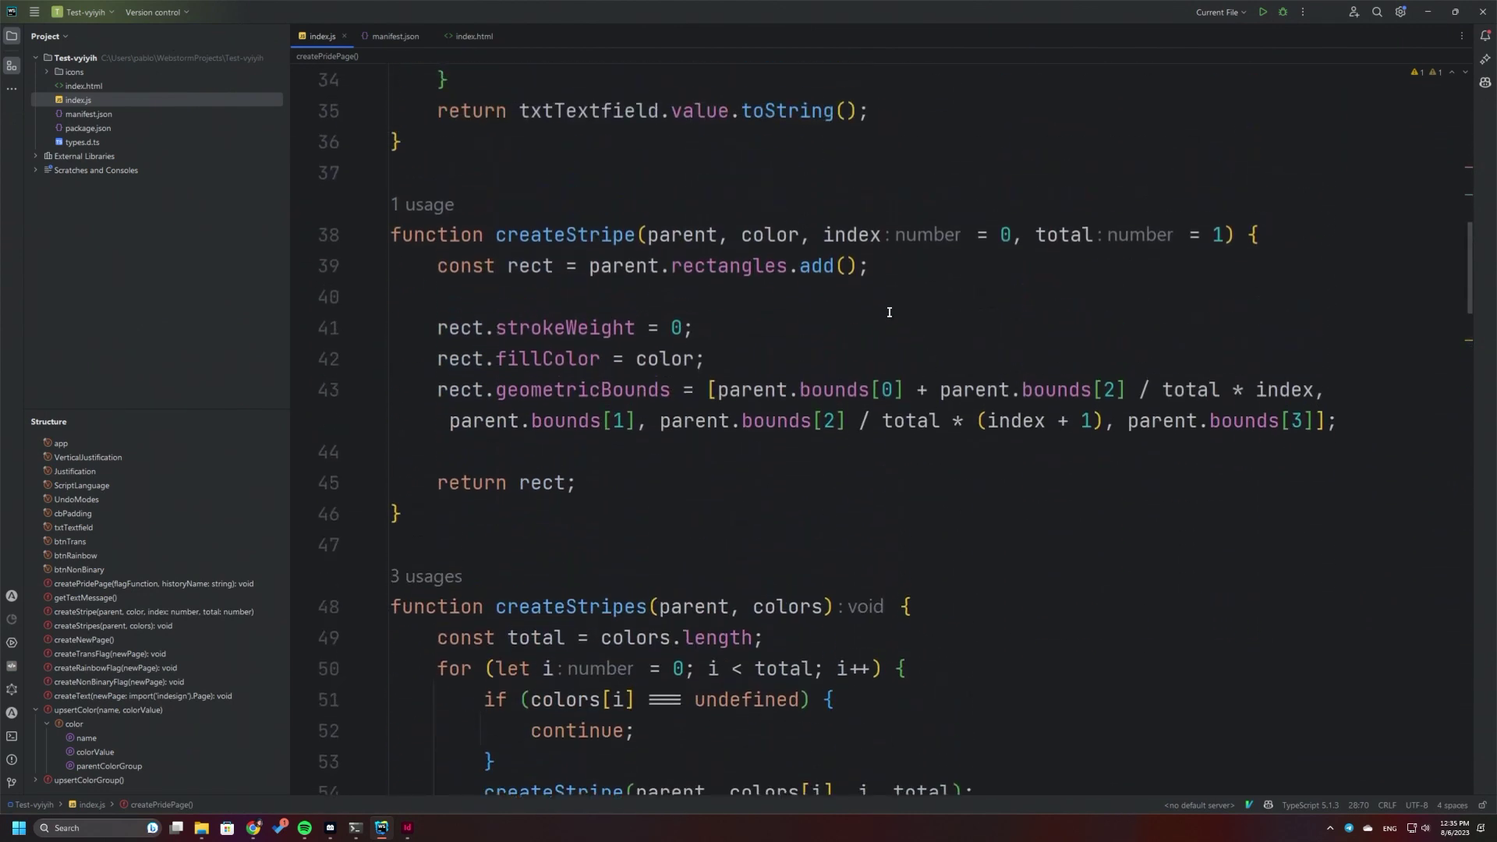
scroll(889, 312, "up", 3)
left_click(522, 266)
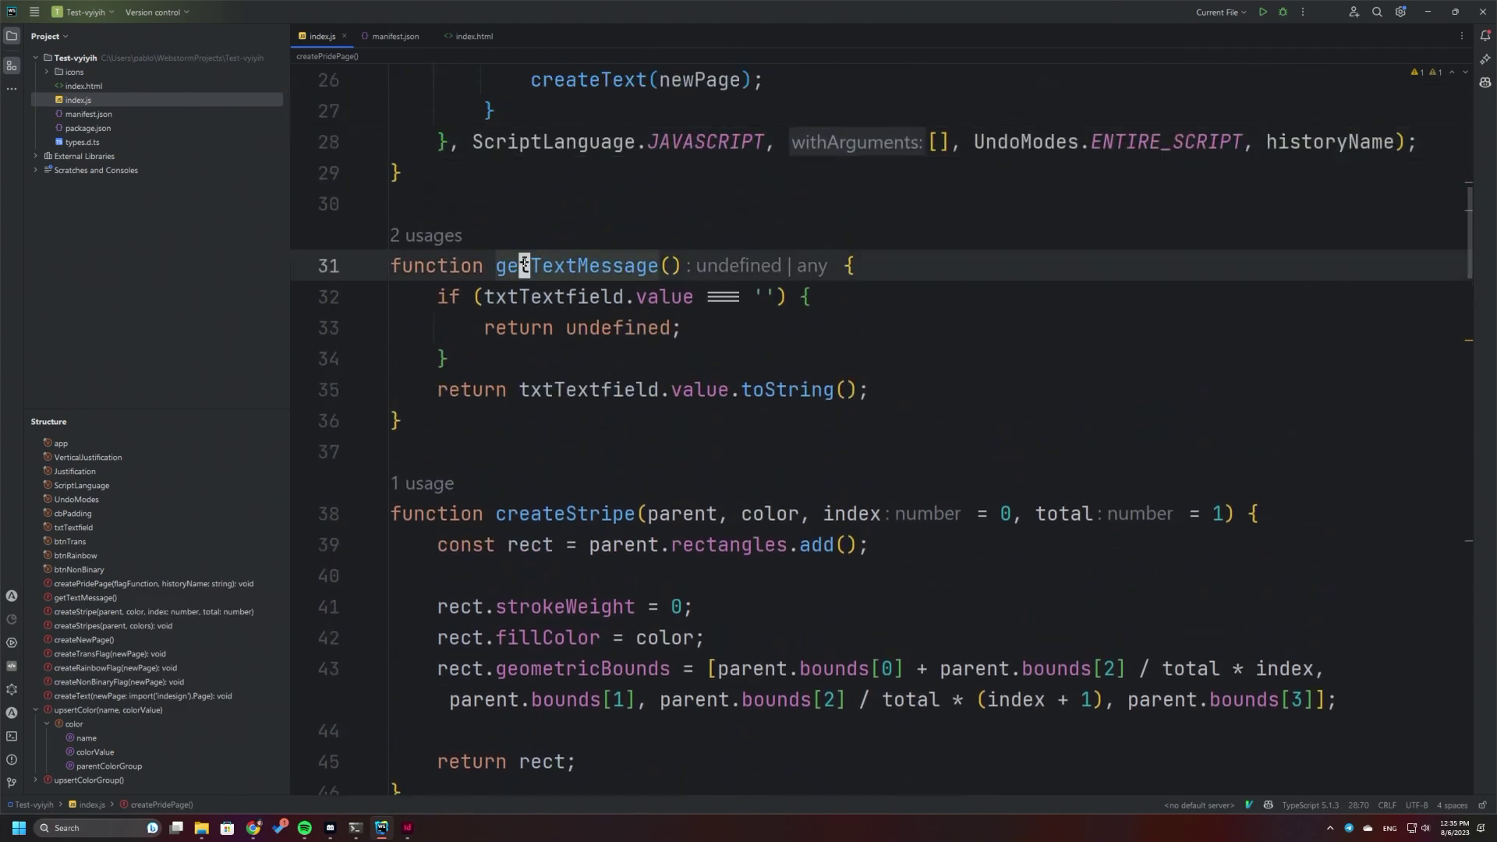
left_click(394, 421)
scroll(766, 410, "up", 3)
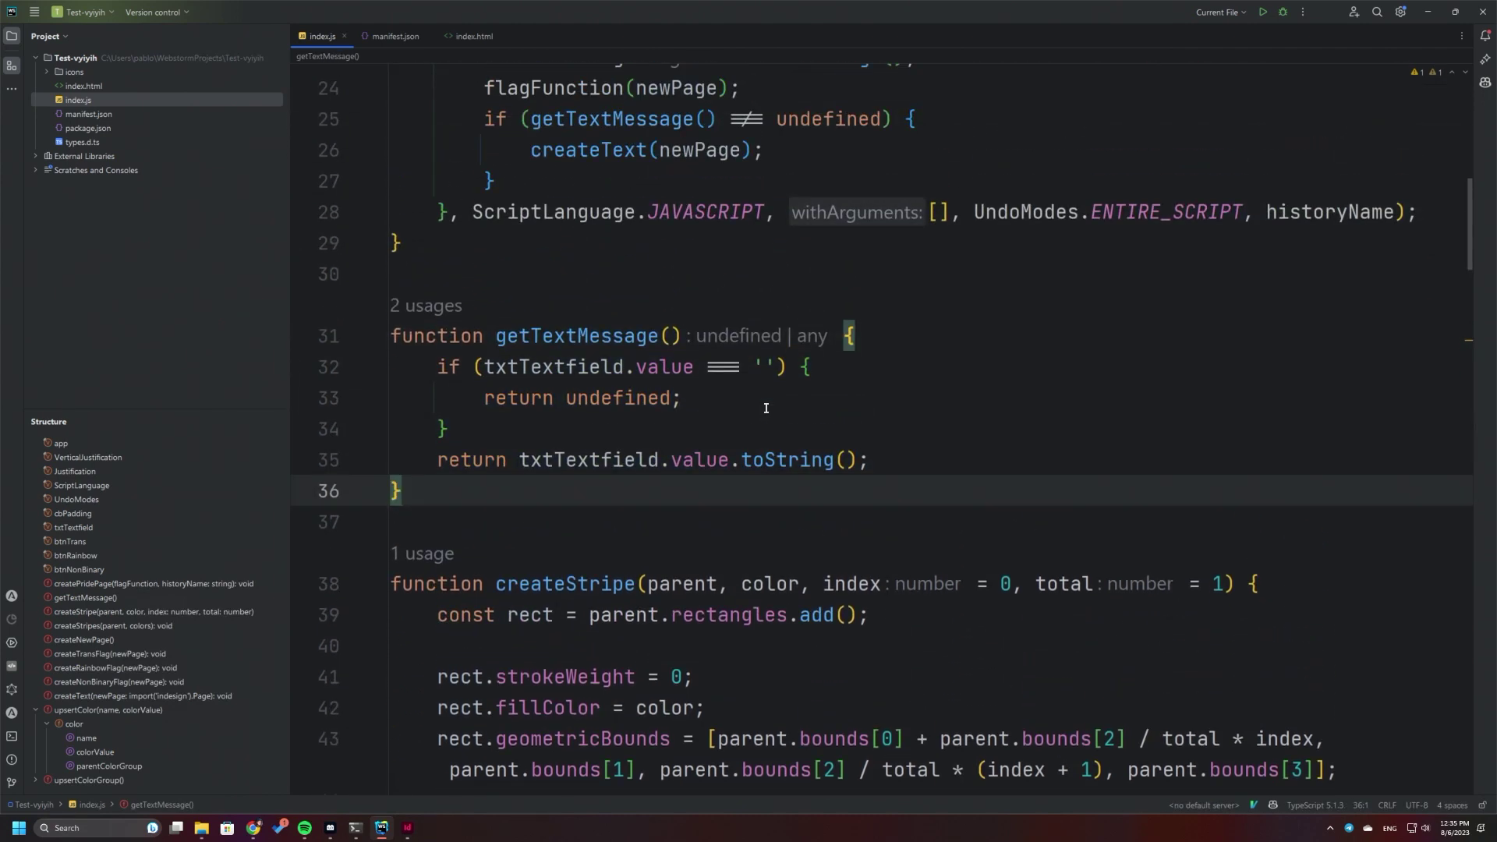
left_click(803, 361)
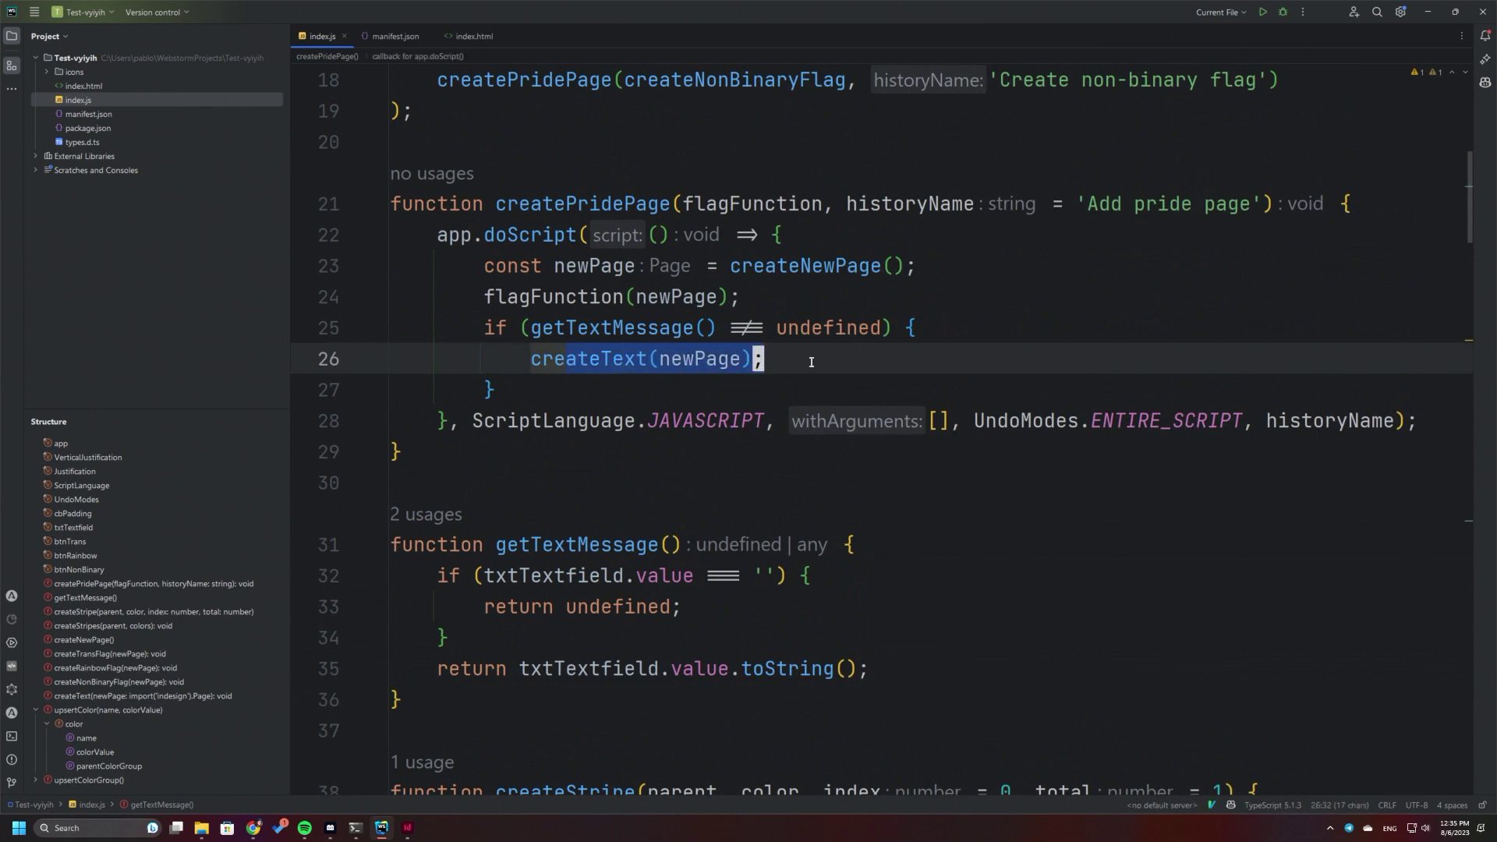
- Review how createText adds a text frame to newPage with vertical centre justification
scroll(875, 365, "down", 3)
scroll(875, 365, "down", 3)
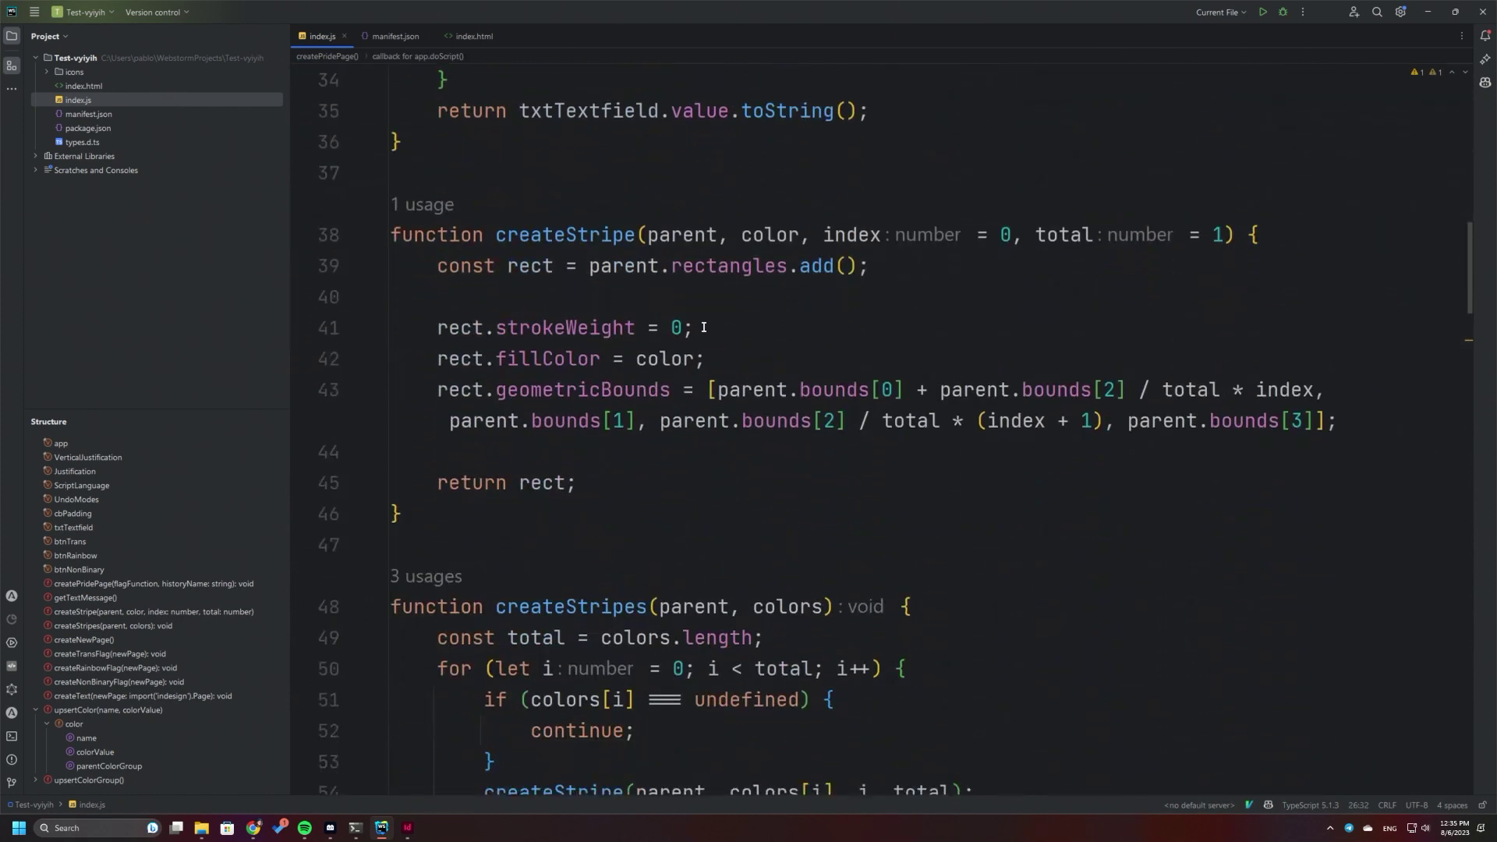
scroll(703, 327, "down", 6)
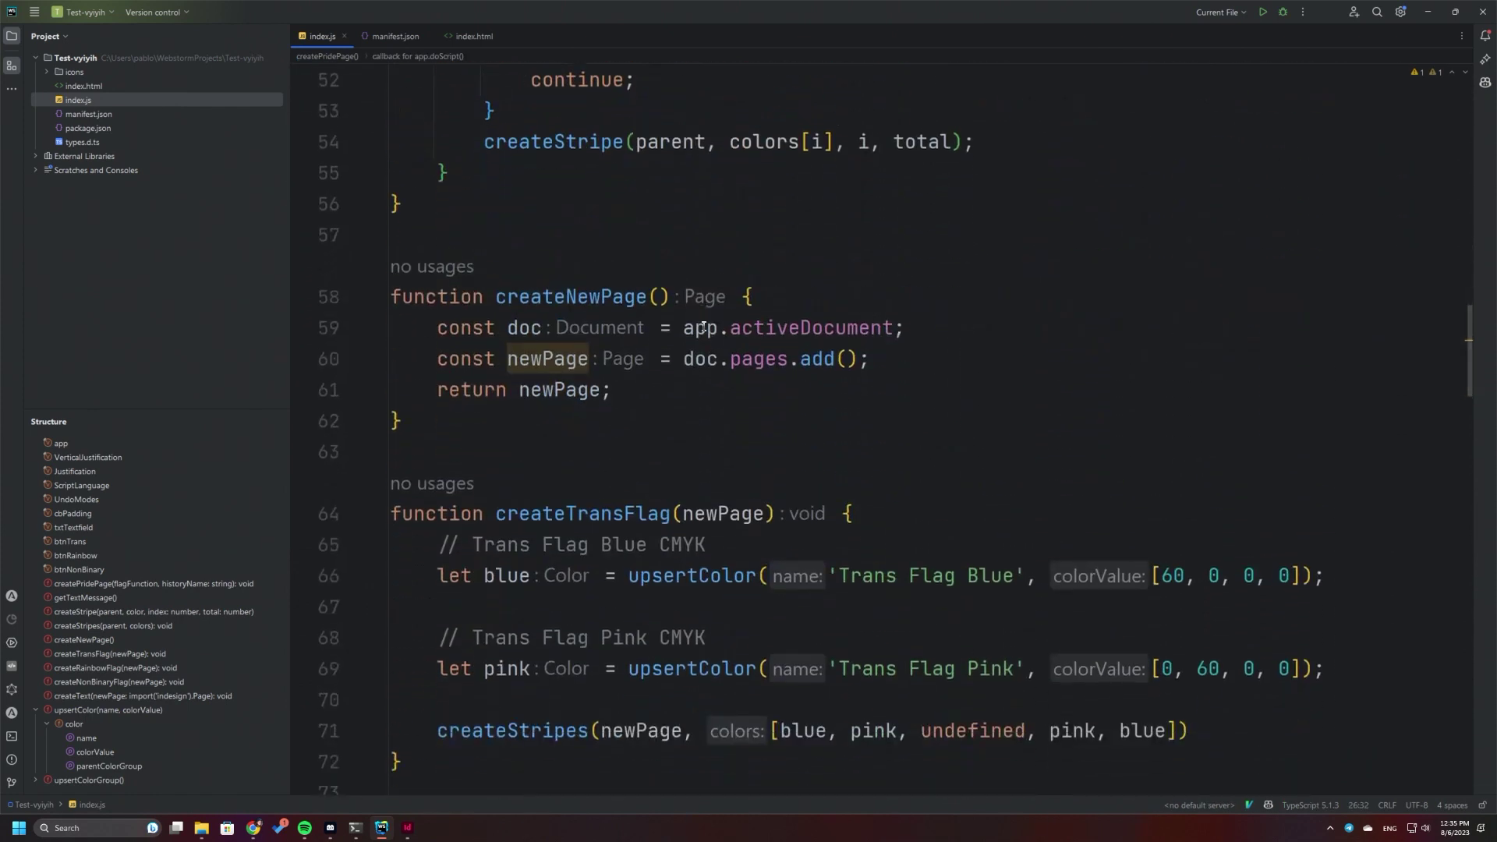
scroll(703, 327, "down", 6)
scroll(705, 327, "down", 8)
scroll(707, 328, "down", 2)
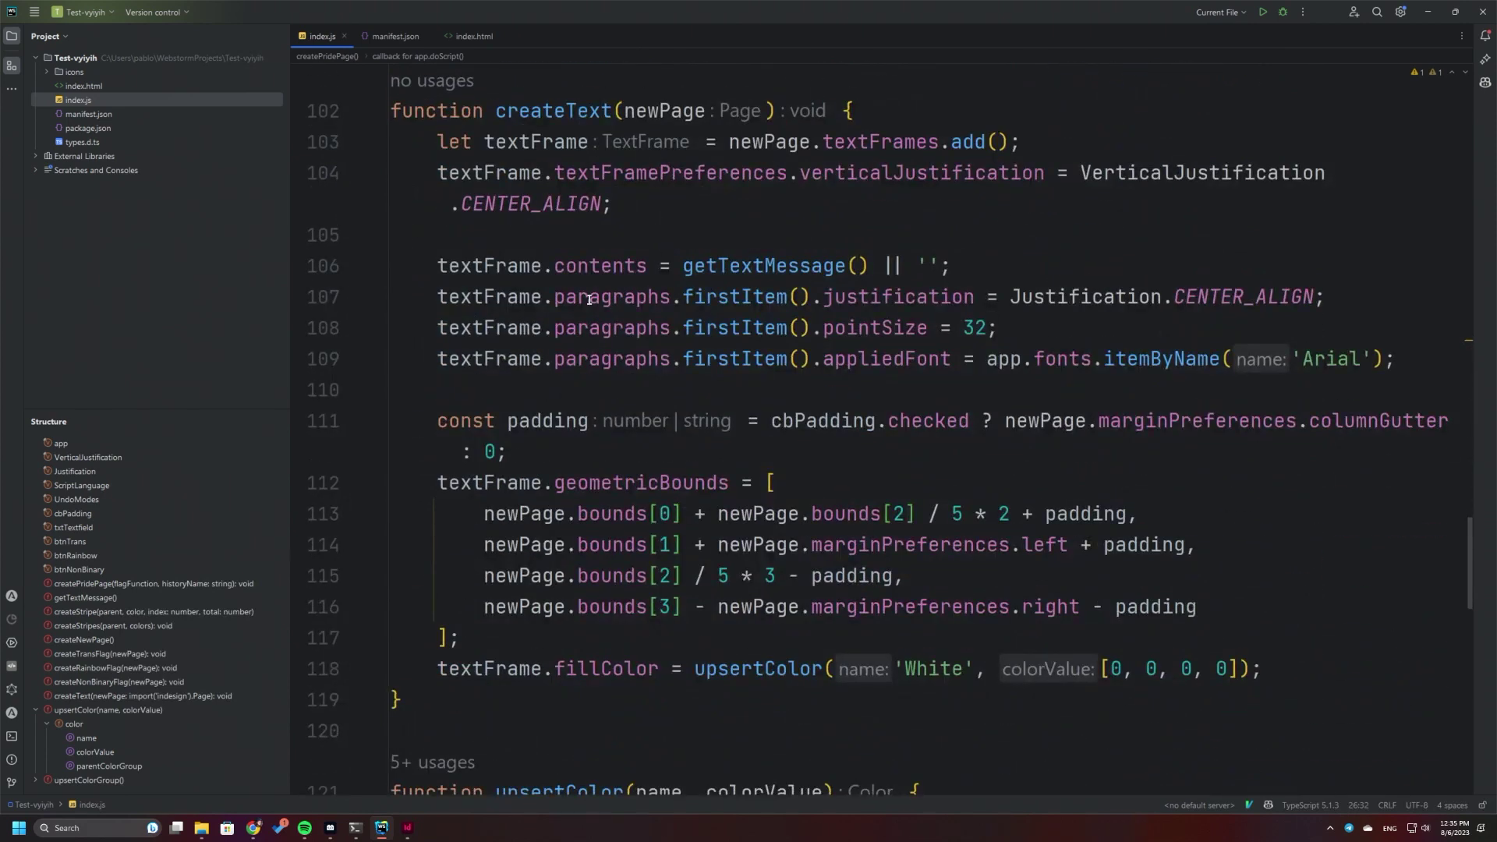
left_click(495, 146)
left_click(803, 142)
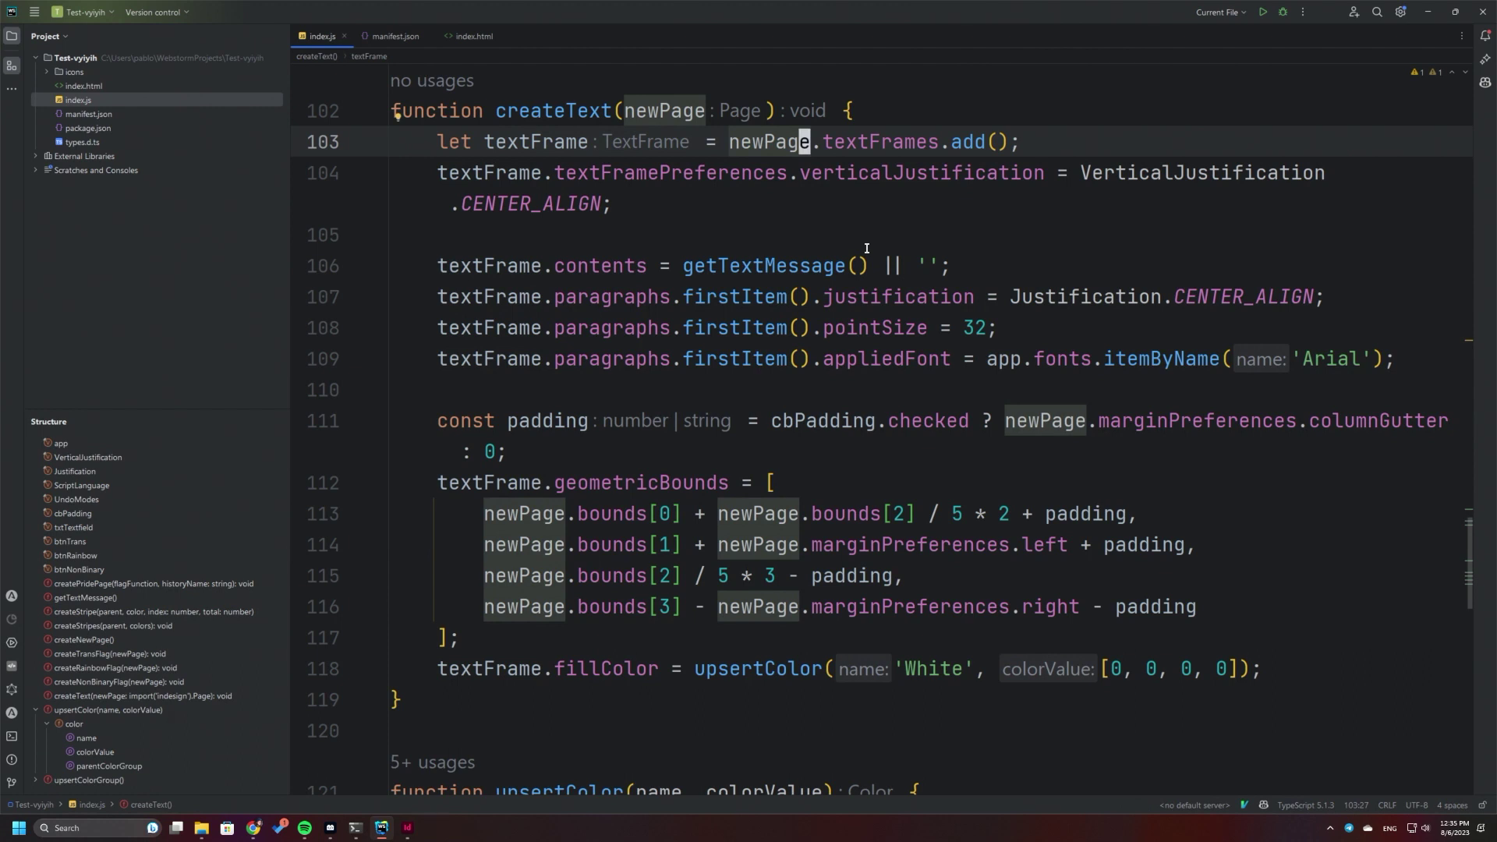
left_click(862, 142)
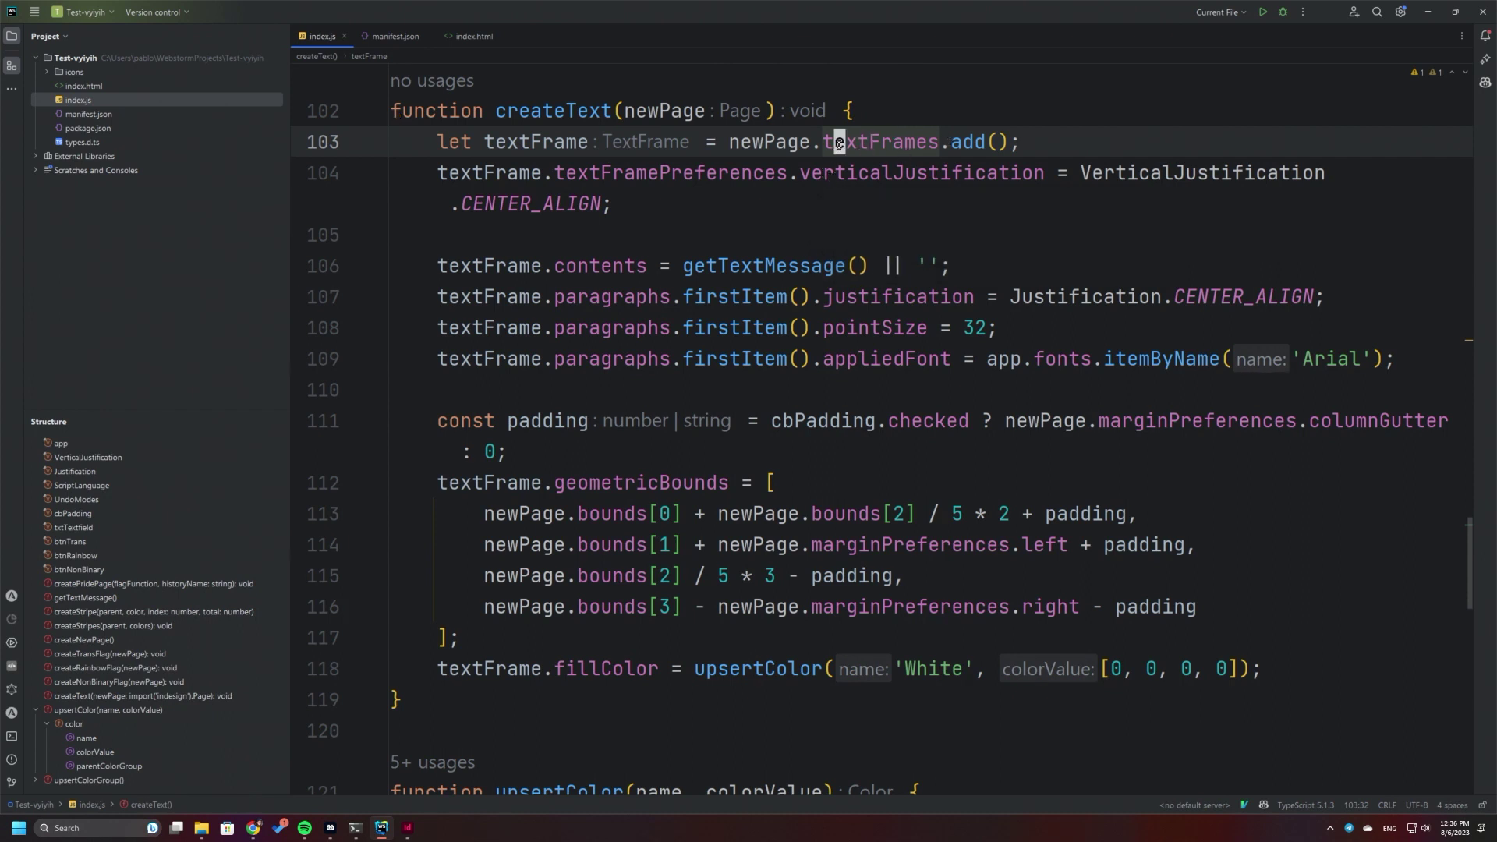
left_click_drag(731, 142, 997, 141)
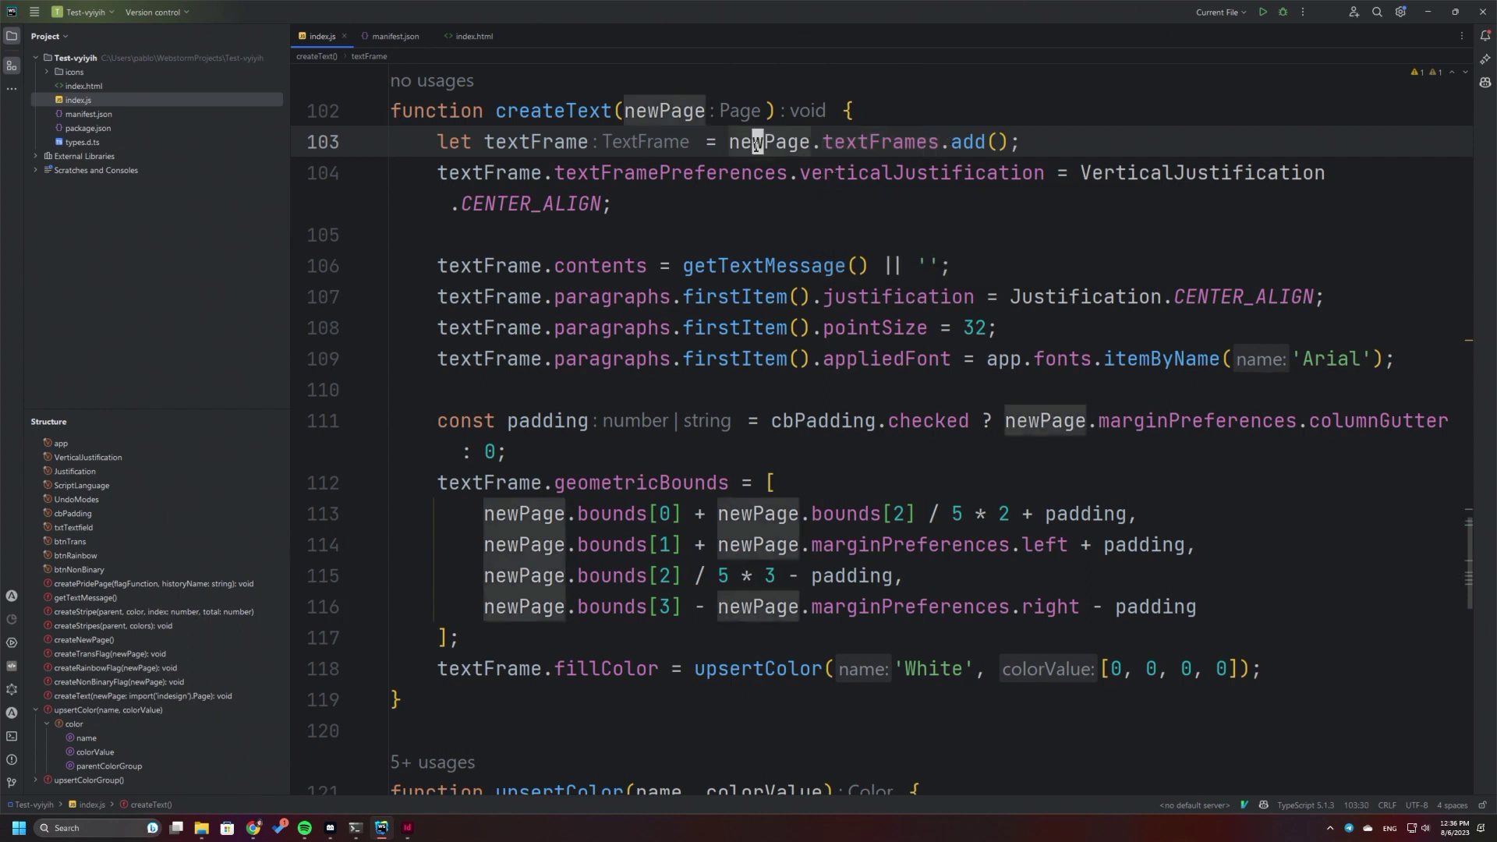
left_click(996, 142)
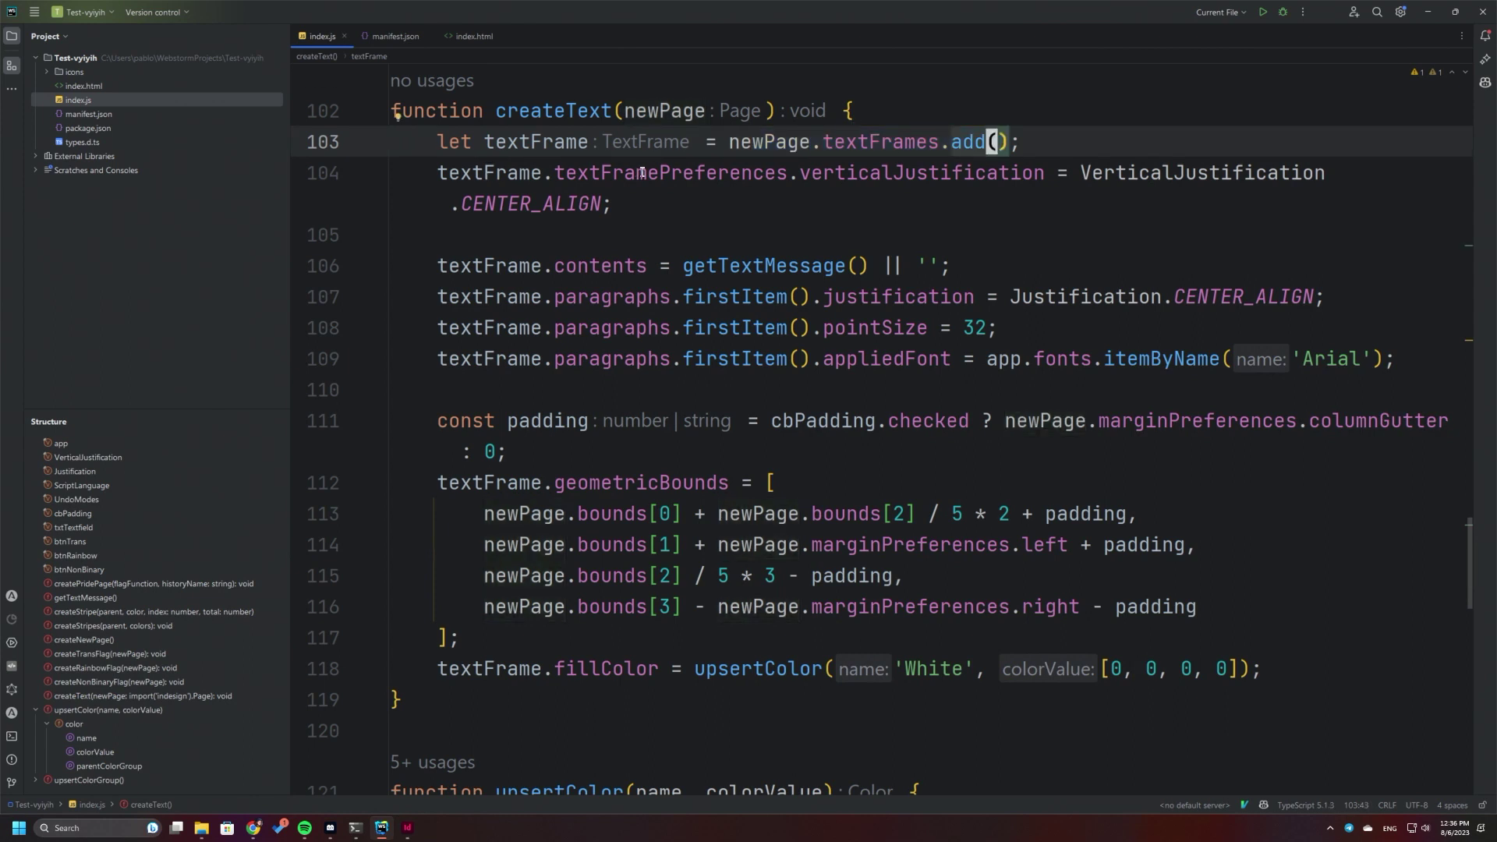
left_click(948, 173)
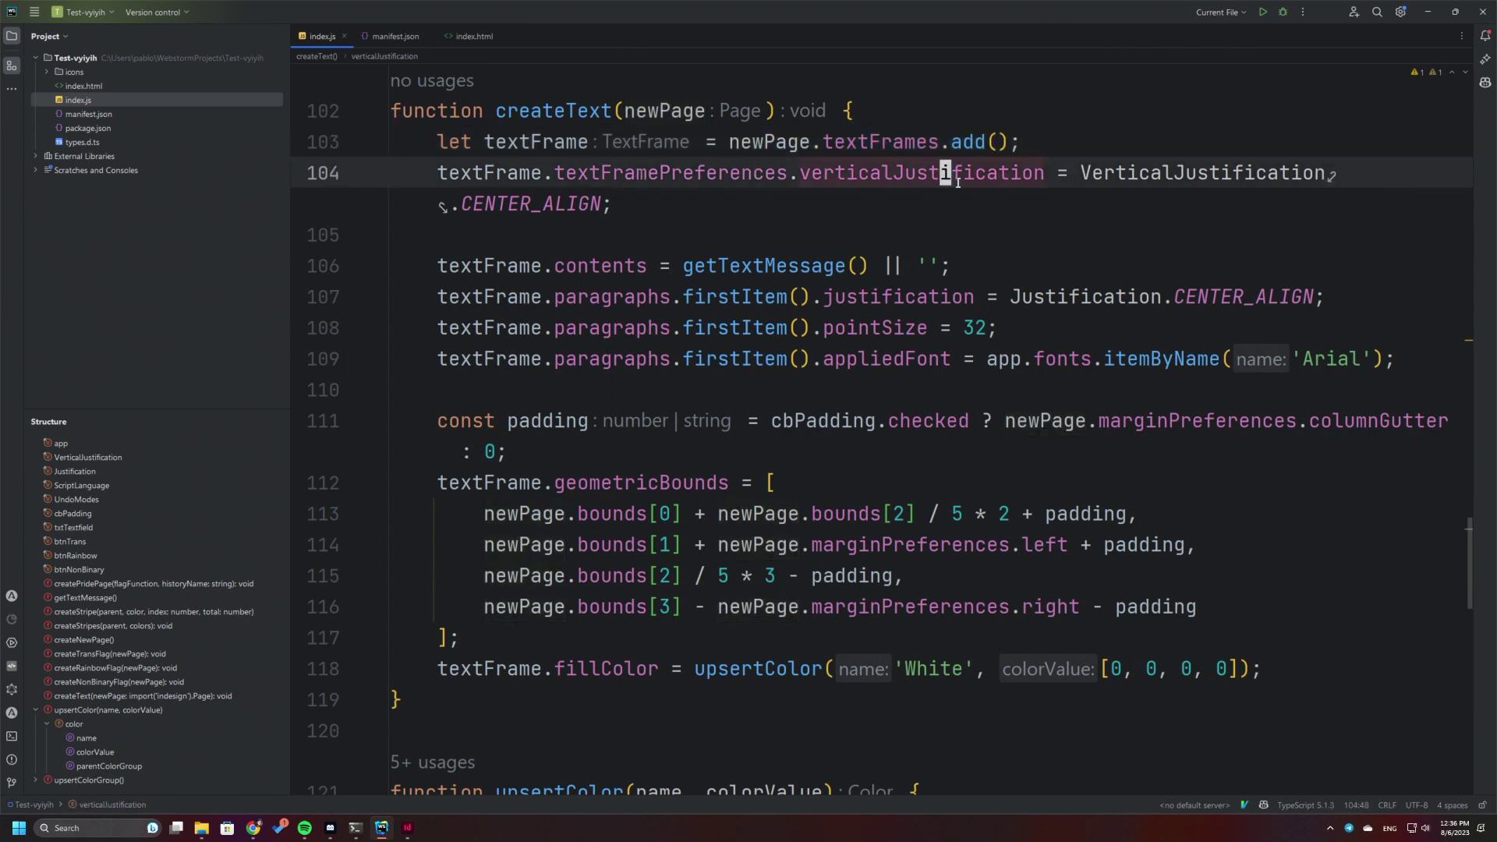
left_click(514, 206)
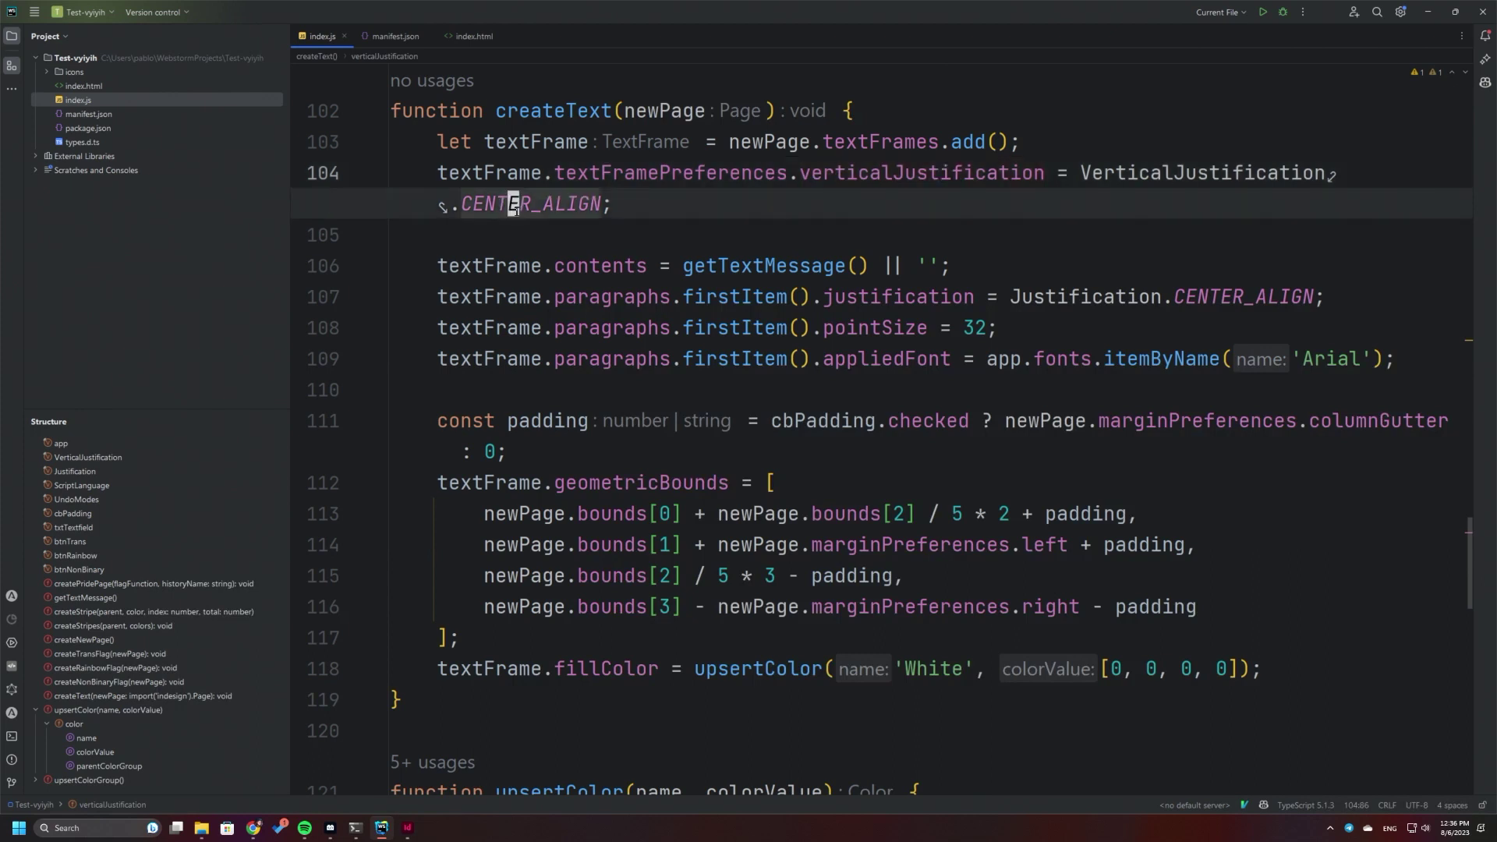
left_click(1115, 173)
double_click(1179, 172)
- Review createText's text contents, justification, size and font lines
scroll(1093, 229, "up", 3)
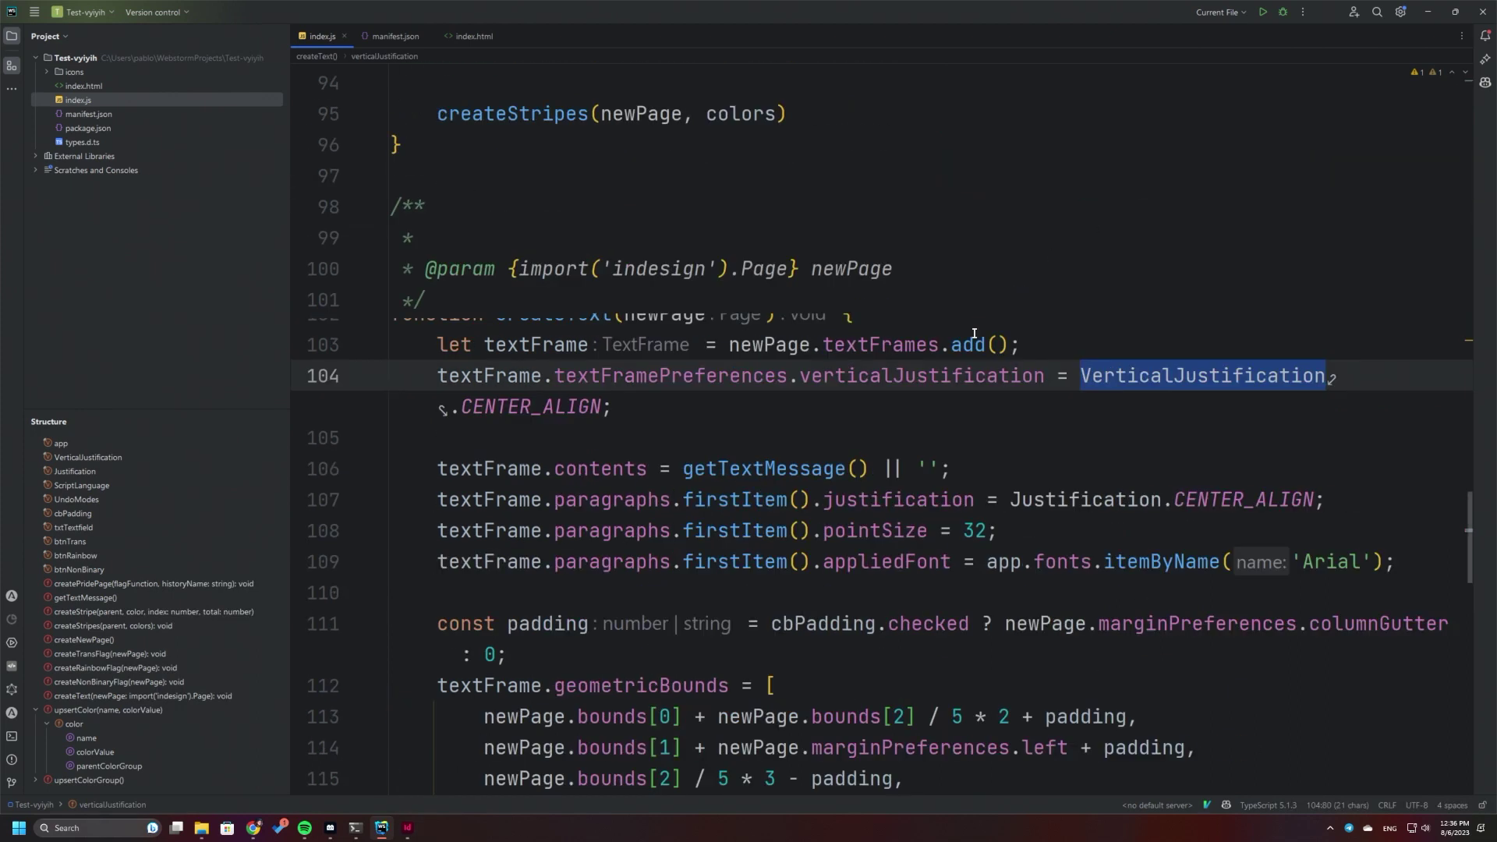
scroll(966, 375, "up", 15)
scroll(953, 377, "up", 10)
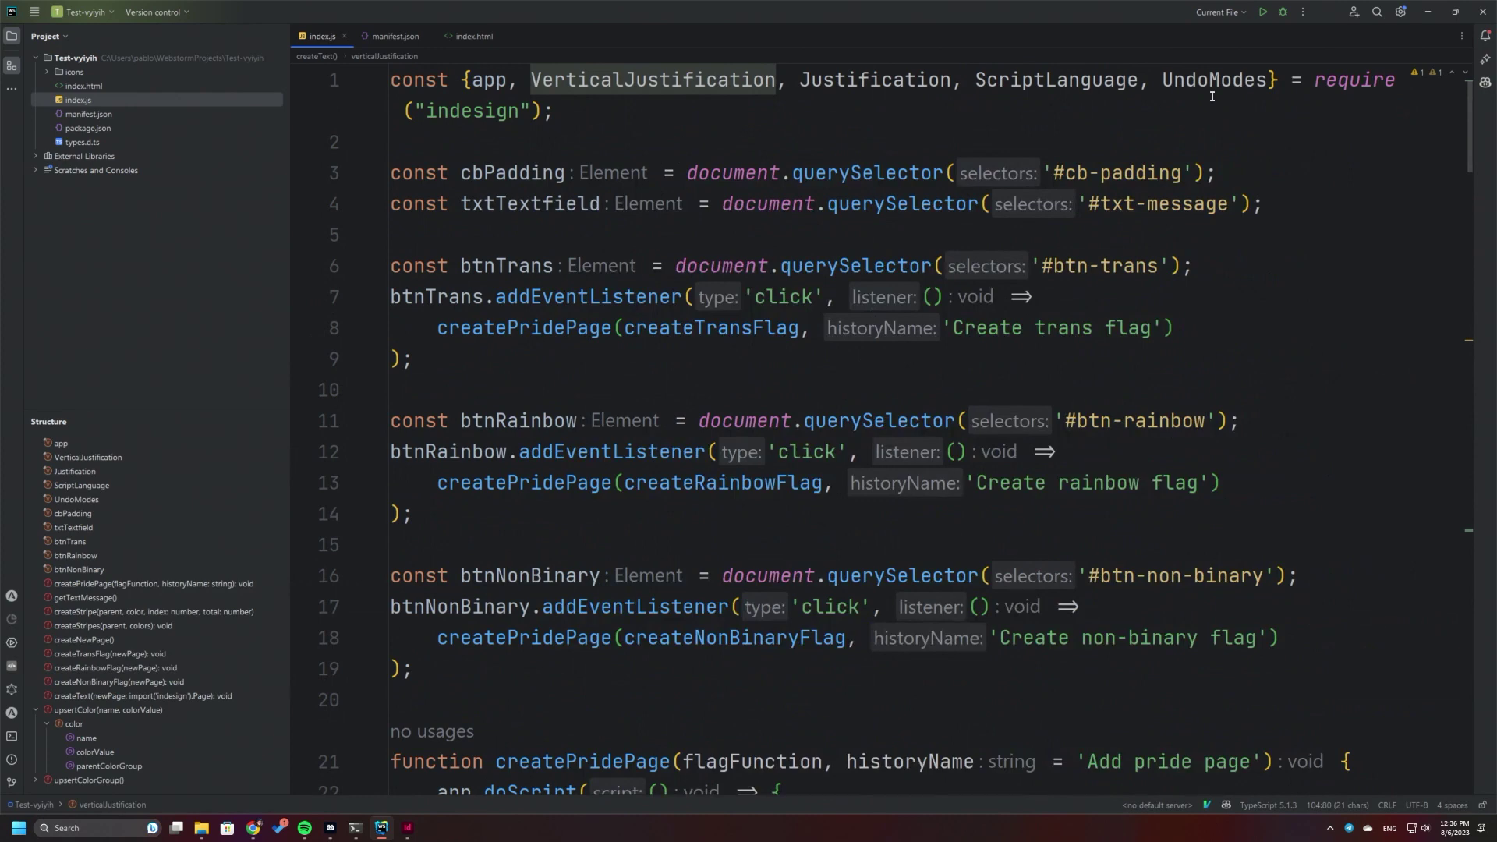
scroll(624, 195, "down", 5)
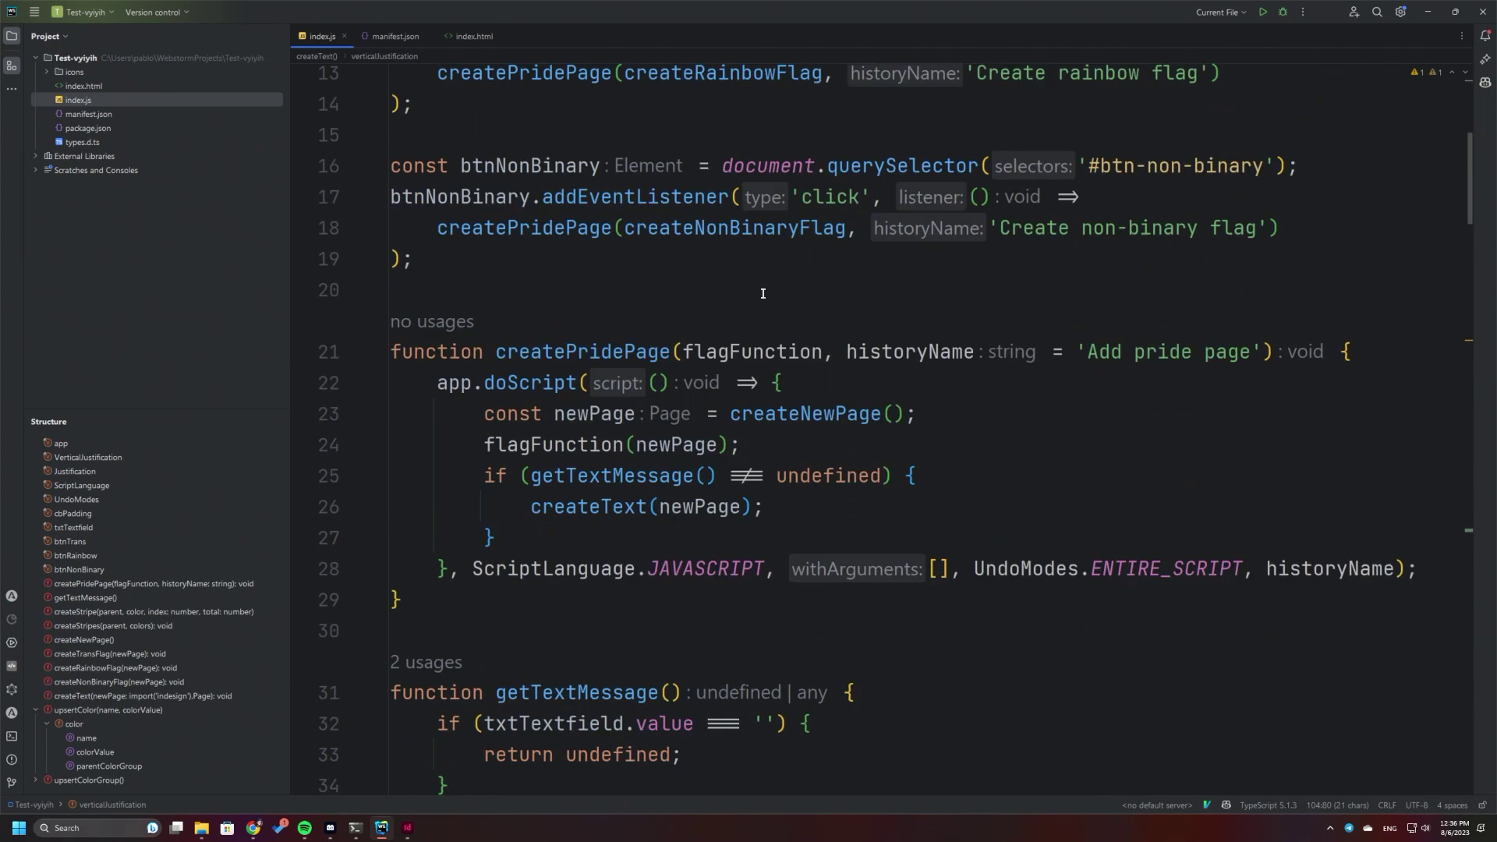
scroll(702, 234, "down", 20)
scroll(780, 265, "down", 8)
scroll(796, 273, "up", 10)
scroll(780, 289, "down", 1)
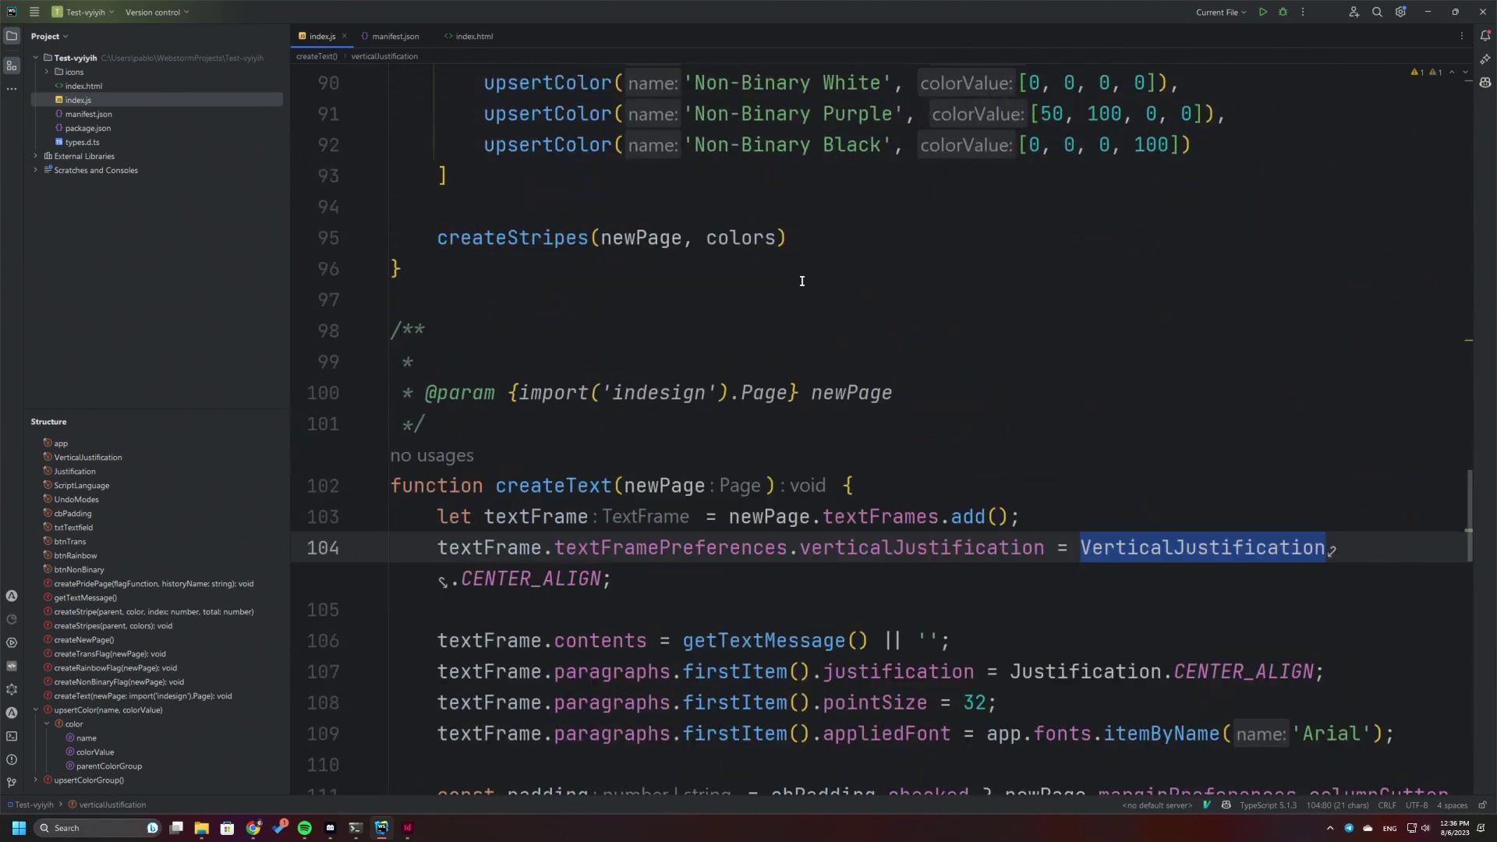
scroll(756, 312, "down", 2)
scroll(733, 335, "down", 1)
scroll(700, 356, "down", 1)
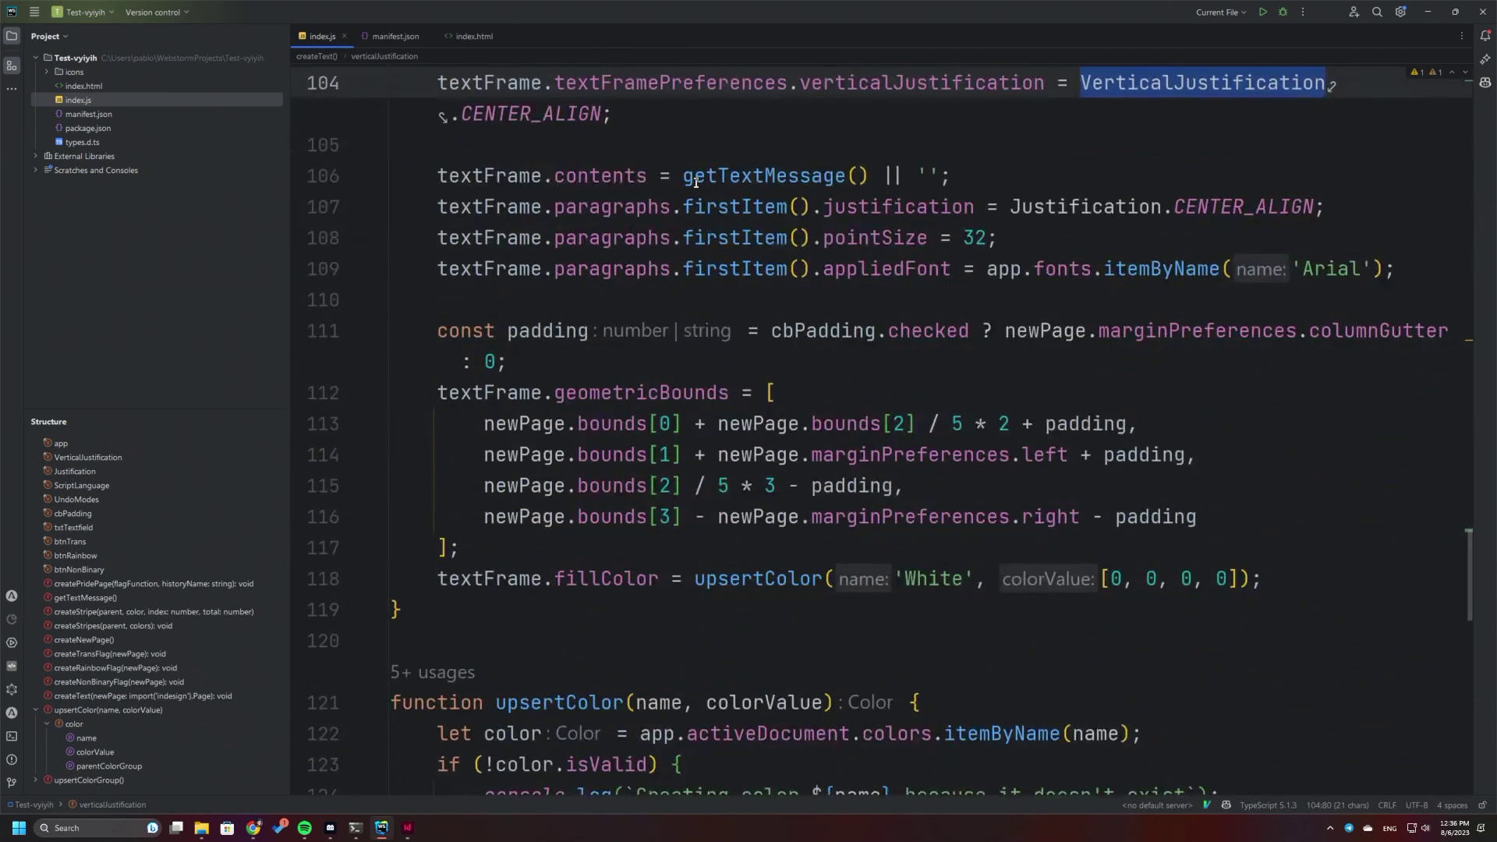
left_click(694, 176)
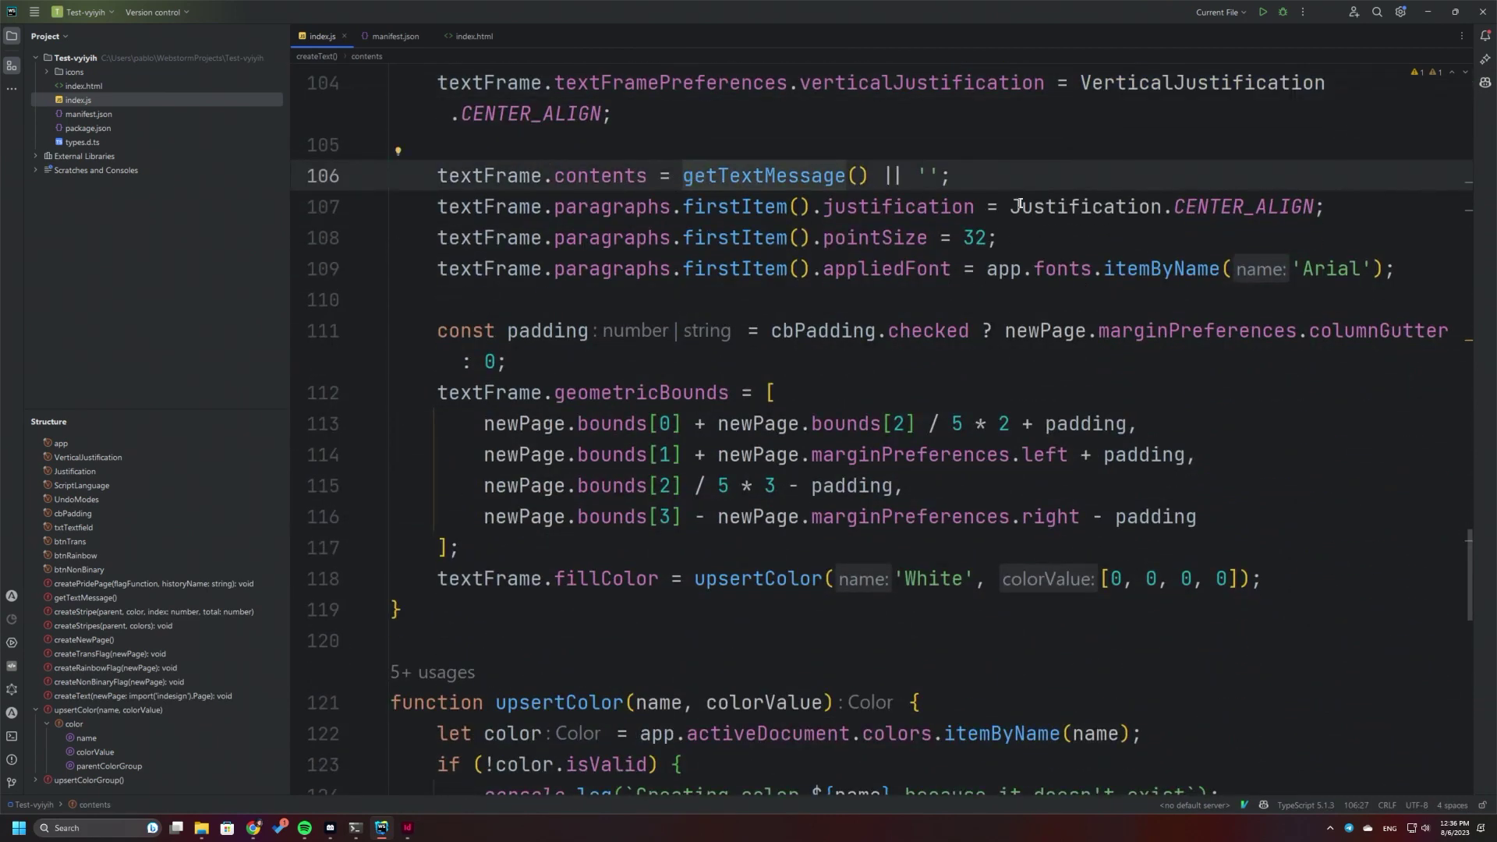
left_click_drag(1011, 206, 1139, 269)
left_click(1127, 302)
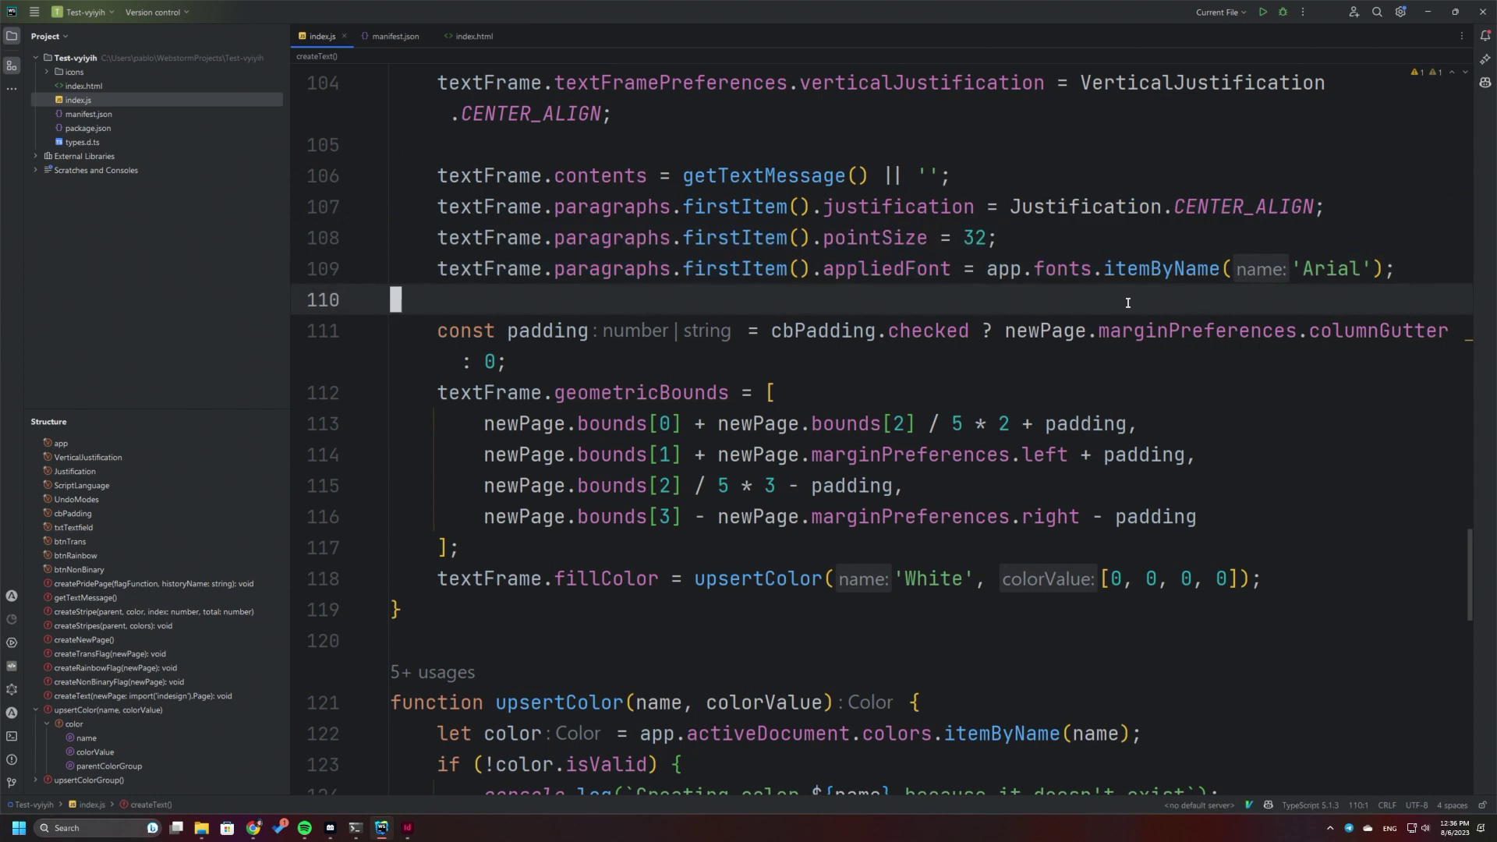
- Review the padding code using marginPreferences columnGutter, then return to InDesign
scroll(1107, 288, "down", 1)
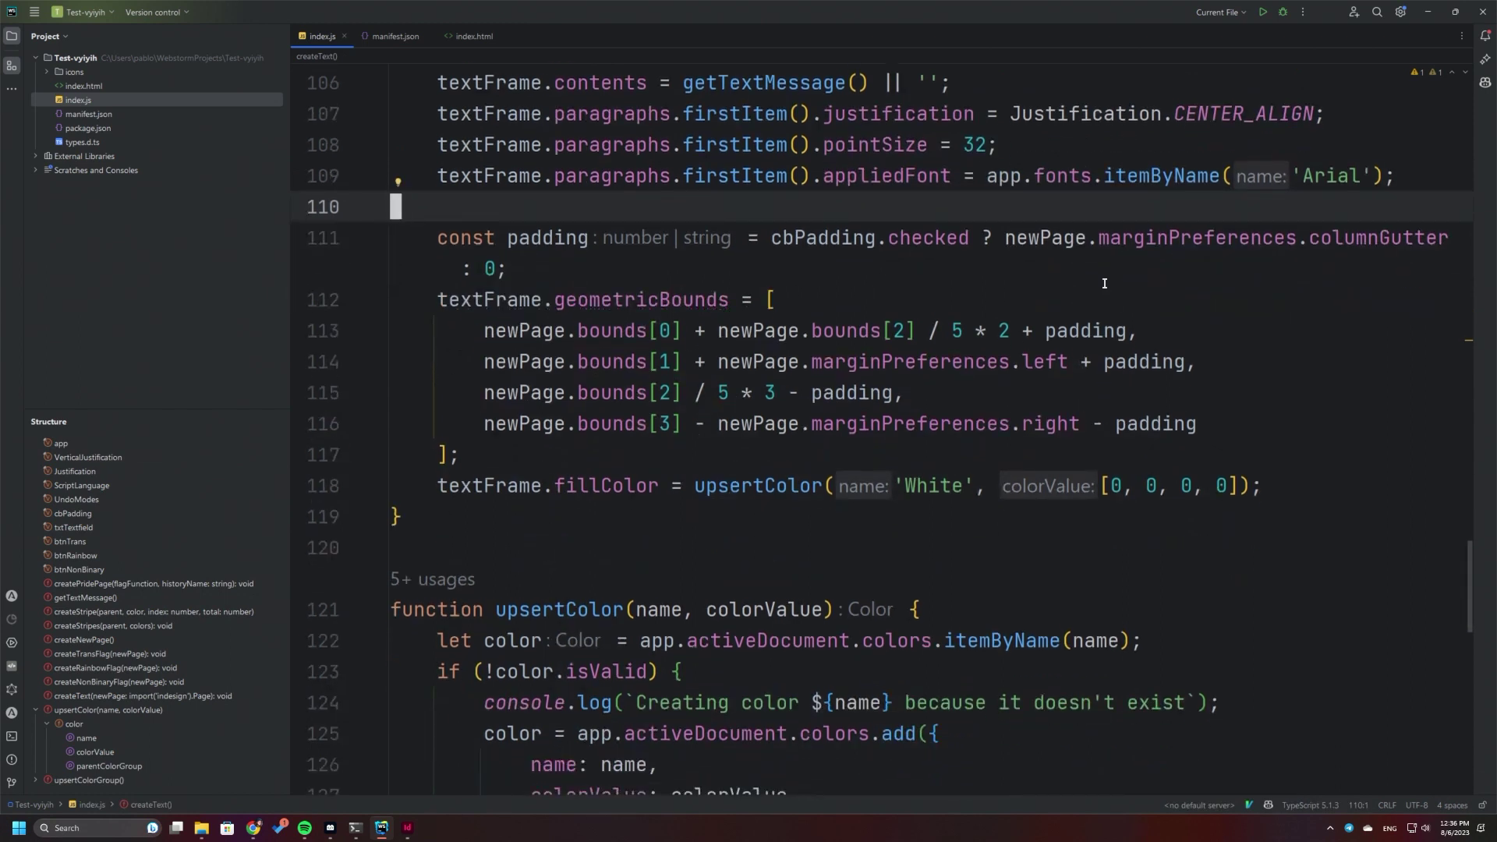
left_click(911, 223)
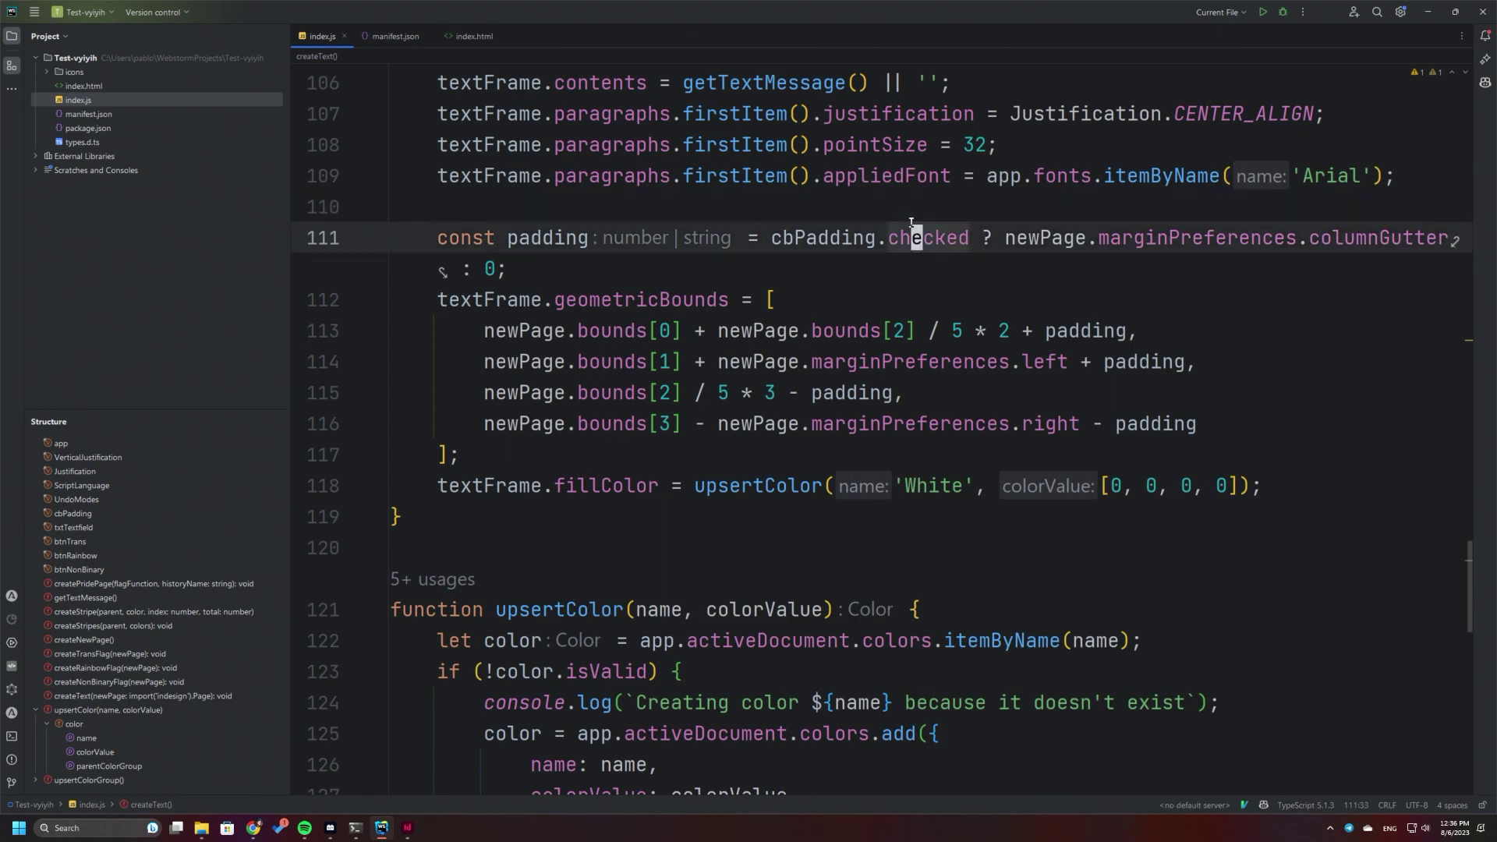
left_click(1060, 238)
left_click(1253, 238)
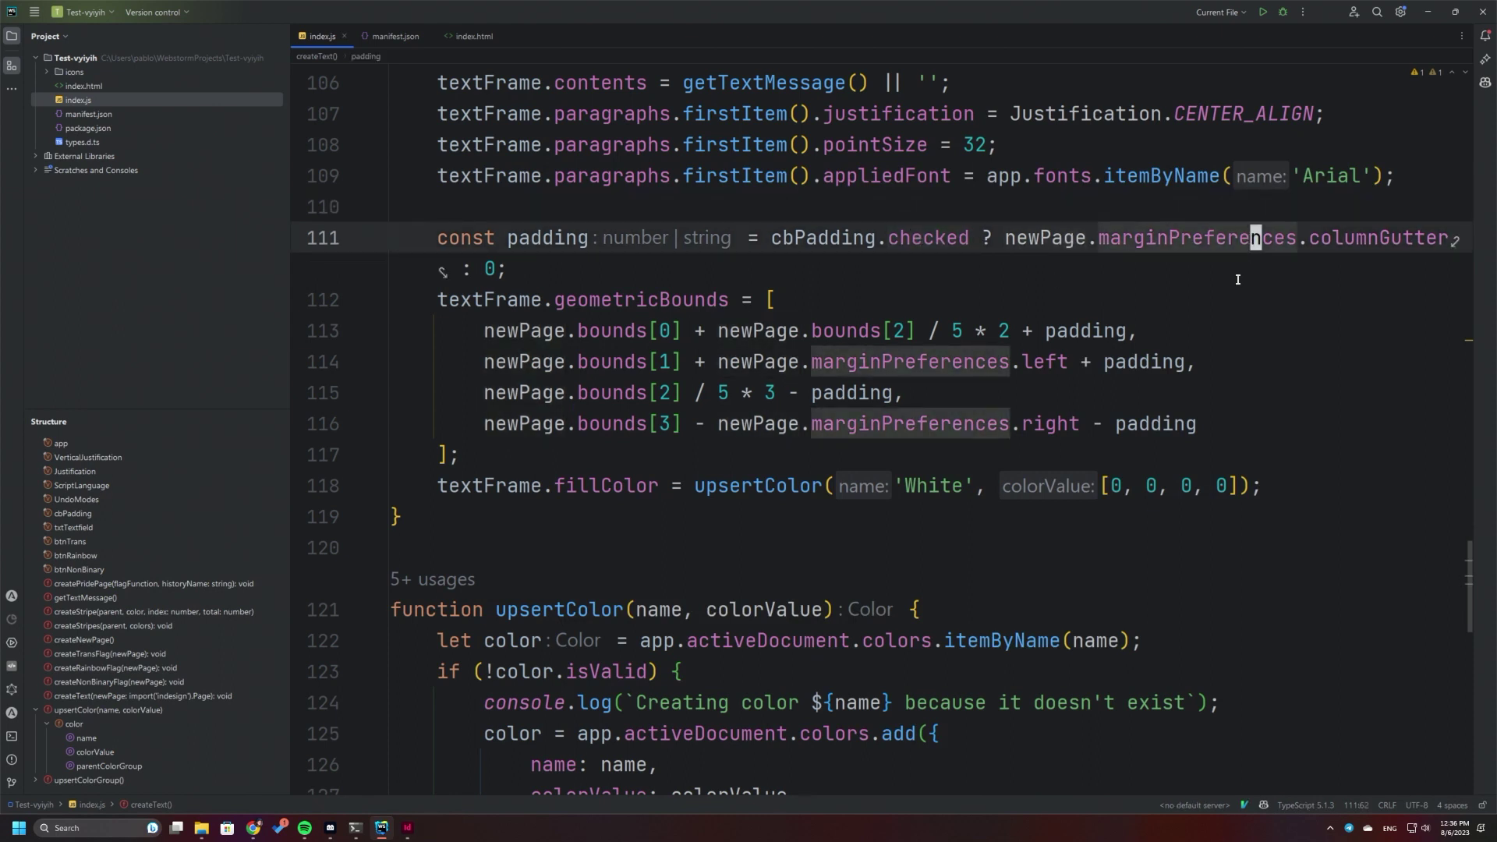
left_click(1395, 239)
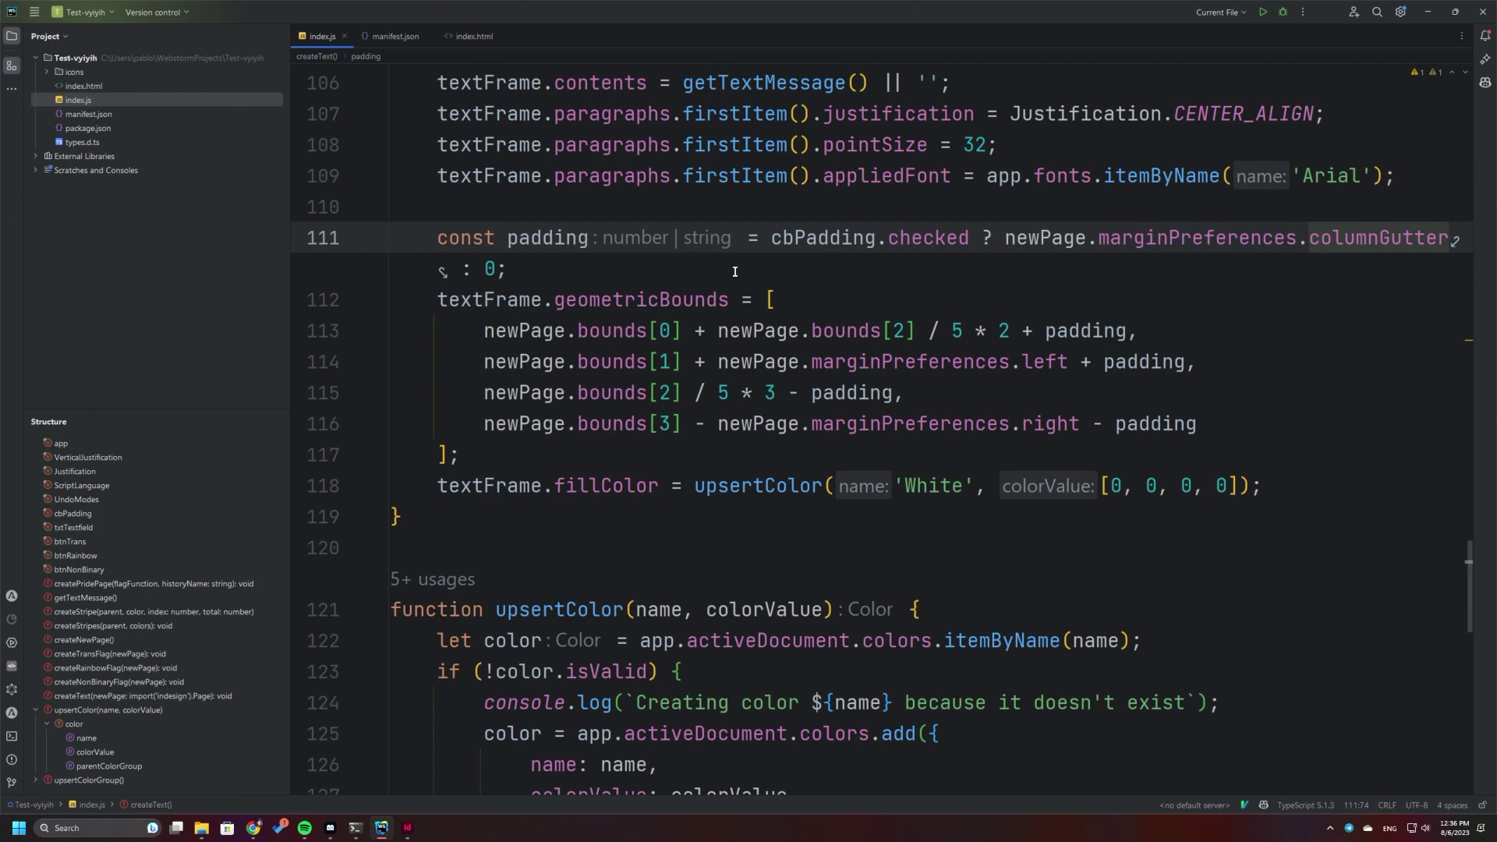
key("alt+Tab")
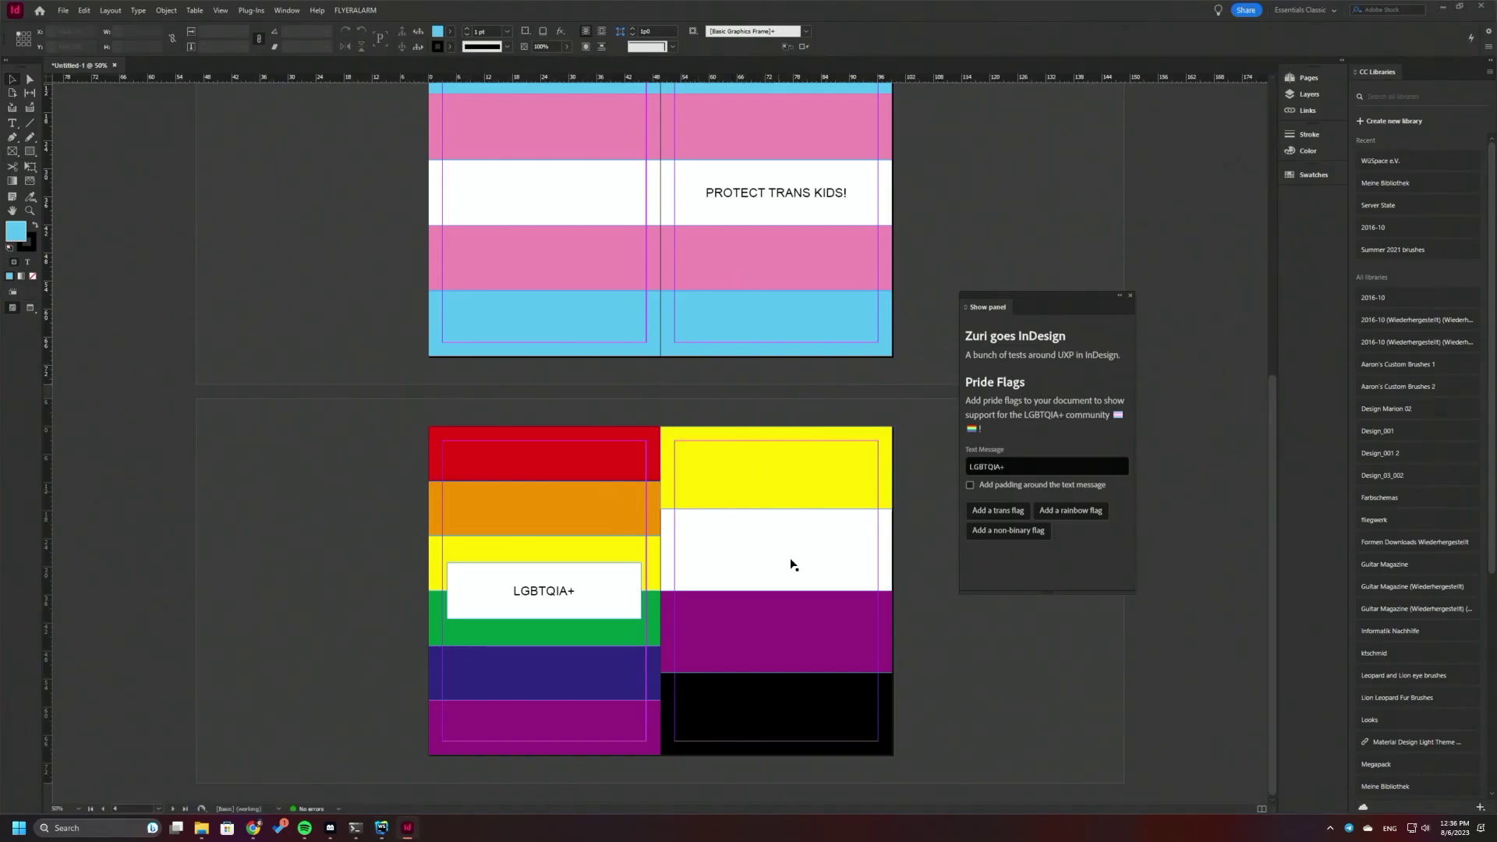
- Inspect the Gutter value in Layout > Margins and Columns, cancel without changes, and return to WebStorm
scroll(795, 568, "up", 3)
scroll(806, 606, "right", 2)
scroll(665, 572, "right", 3)
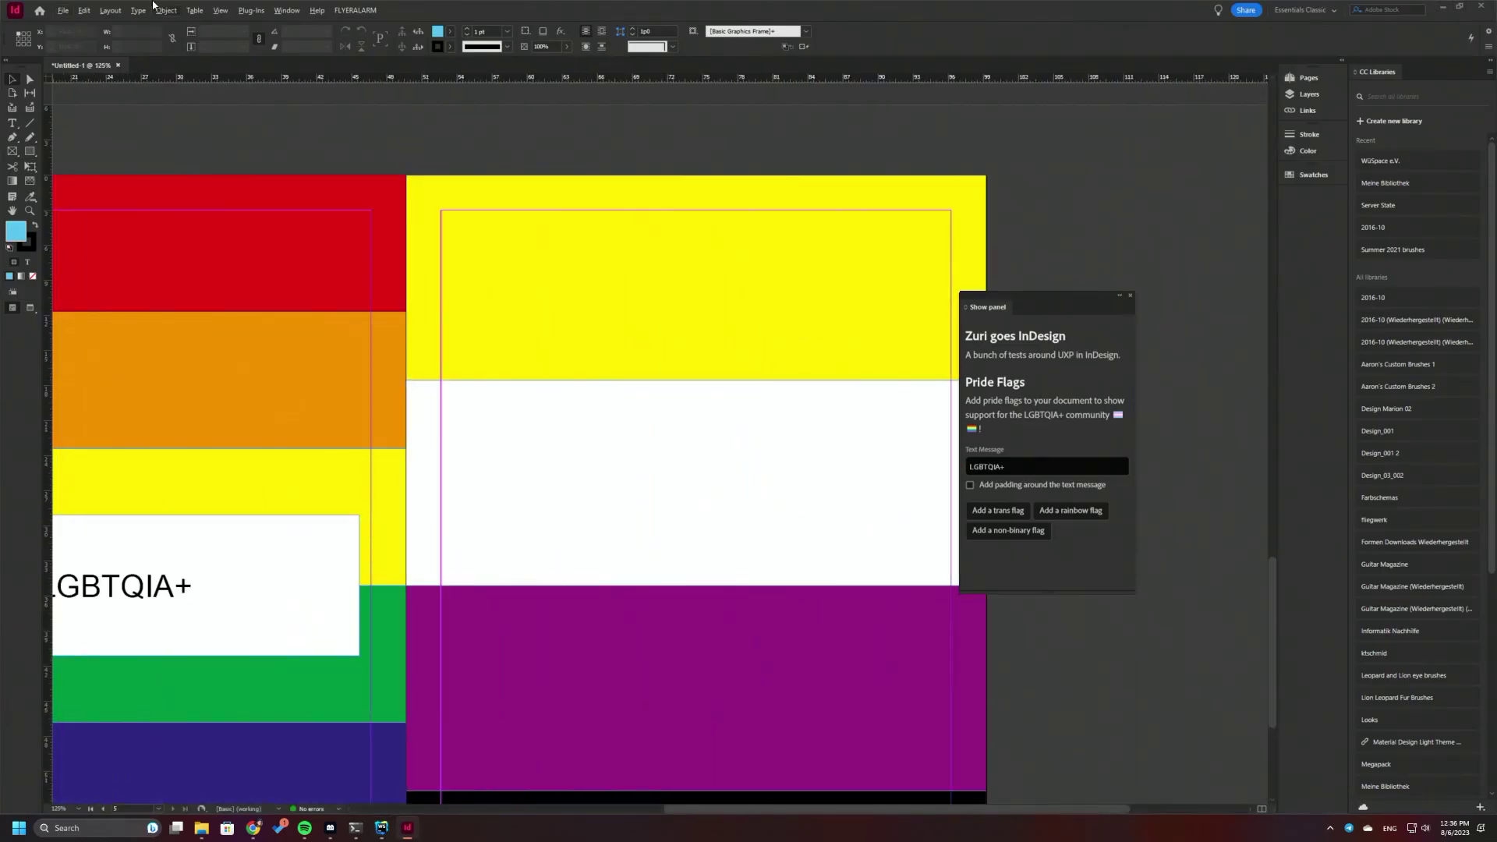
left_click(105, 11)
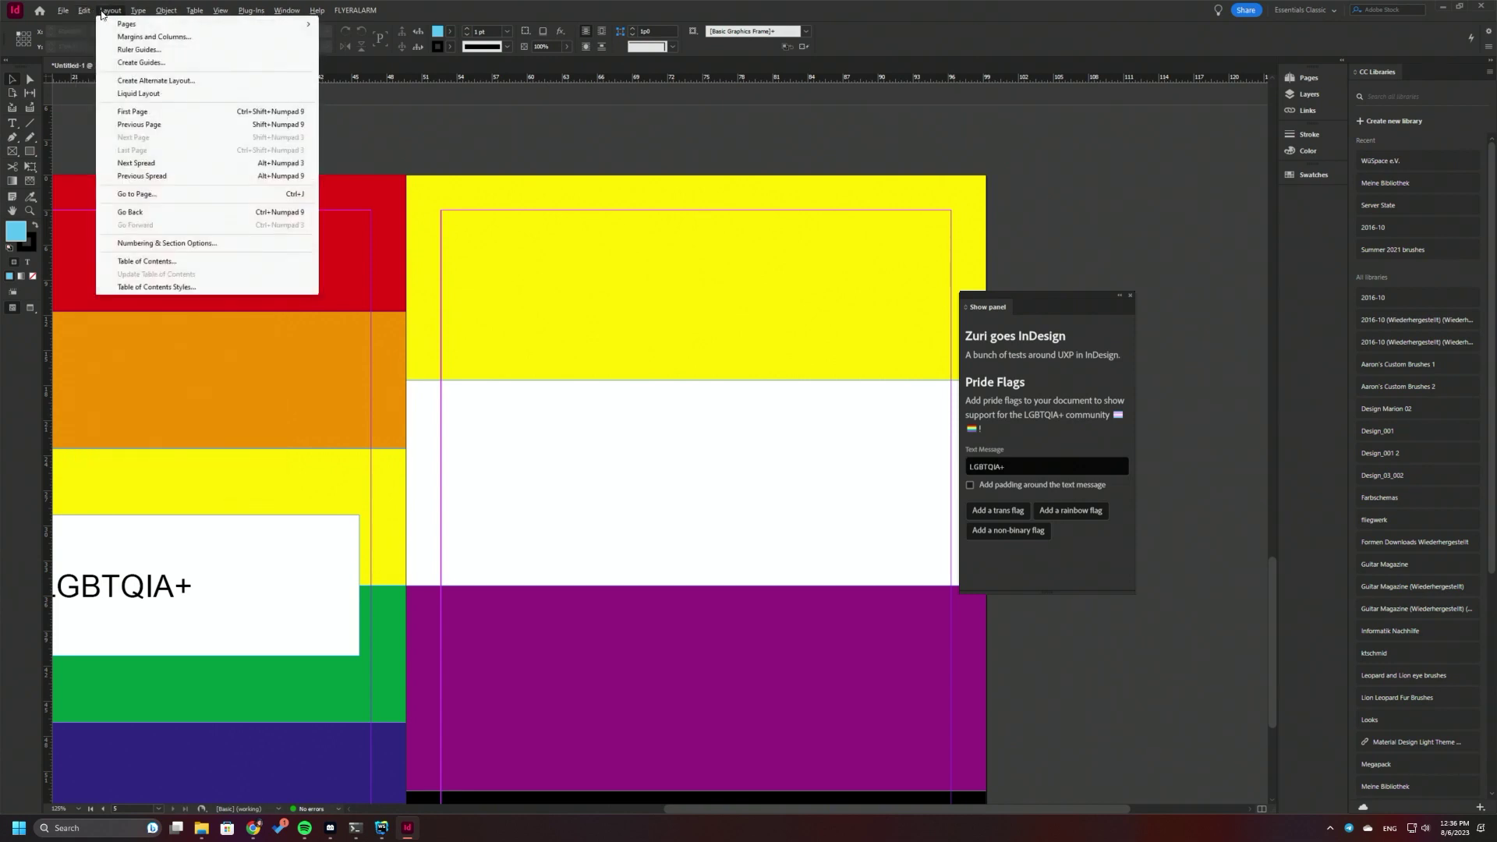
left_click(179, 39)
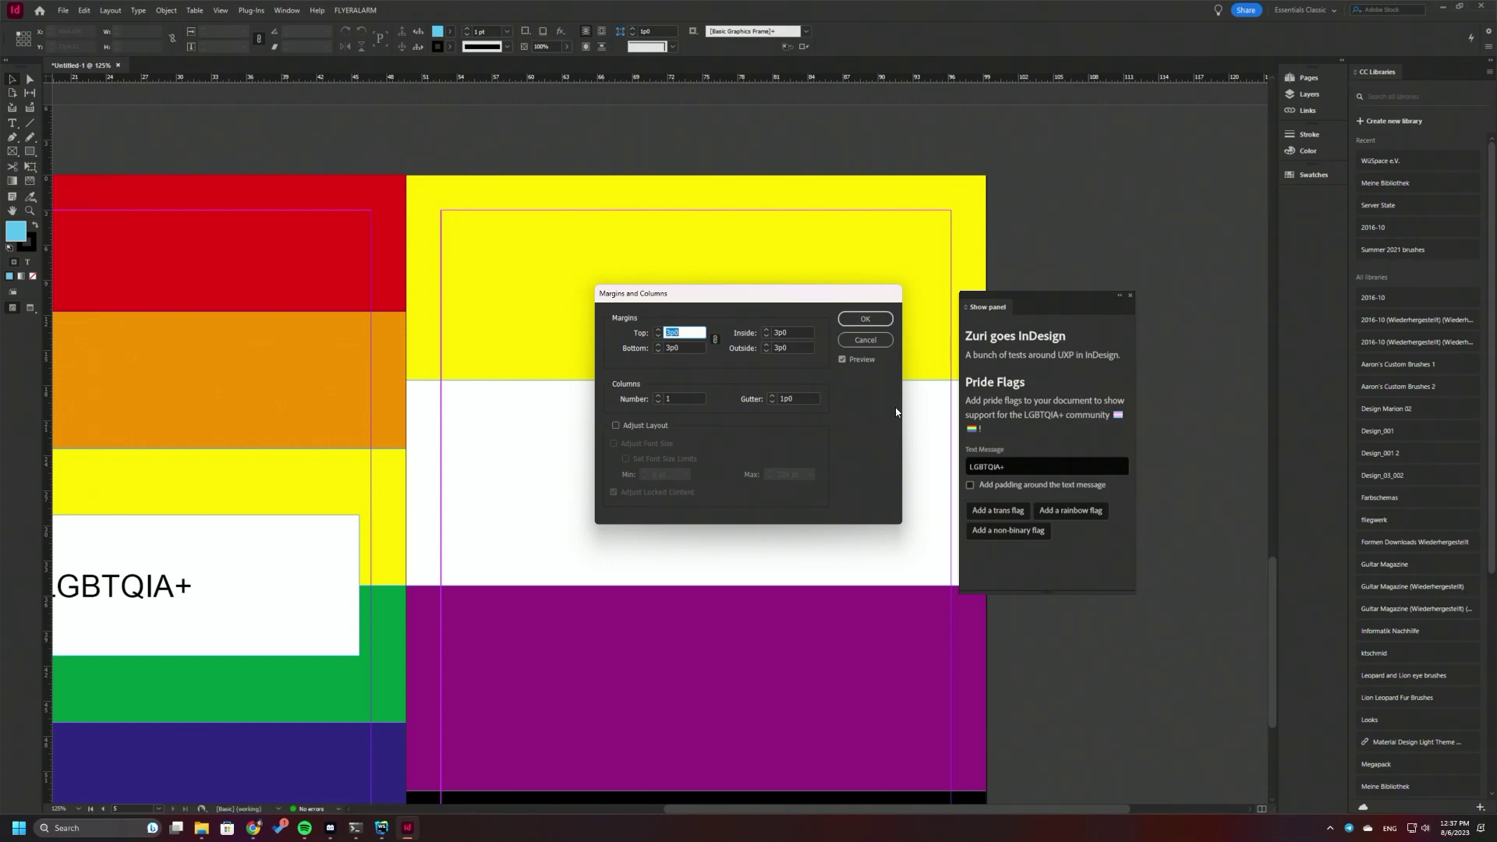
left_click(799, 399)
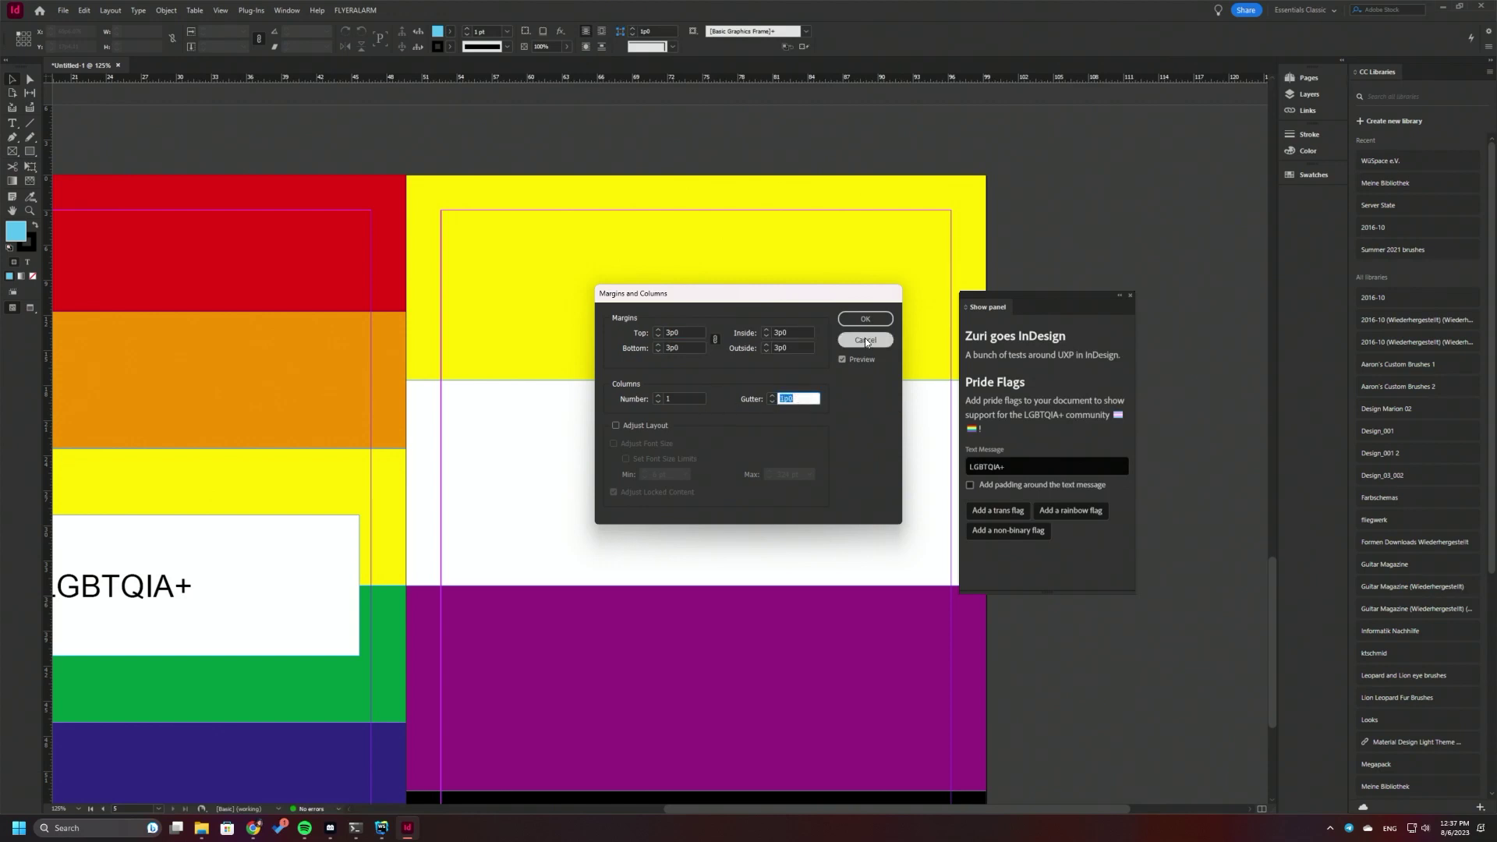
left_click(865, 341)
key("alt+Tab")
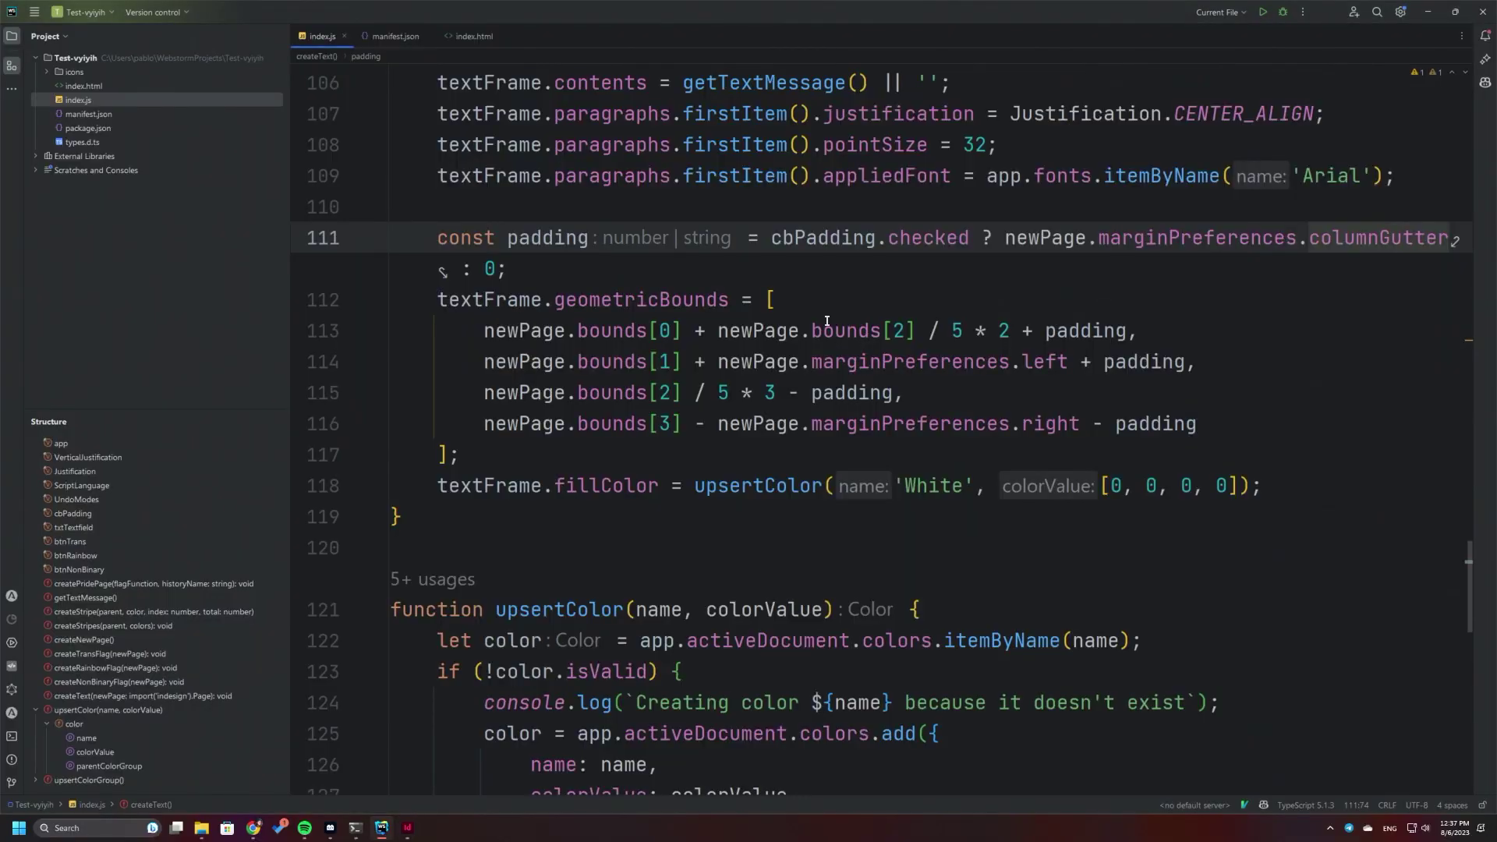
- Review the padding line and the textFrame geometricBounds expressions on lines 113–114 of createText
left_click(841, 281)
left_click(581, 301)
mouse_move(641, 301)
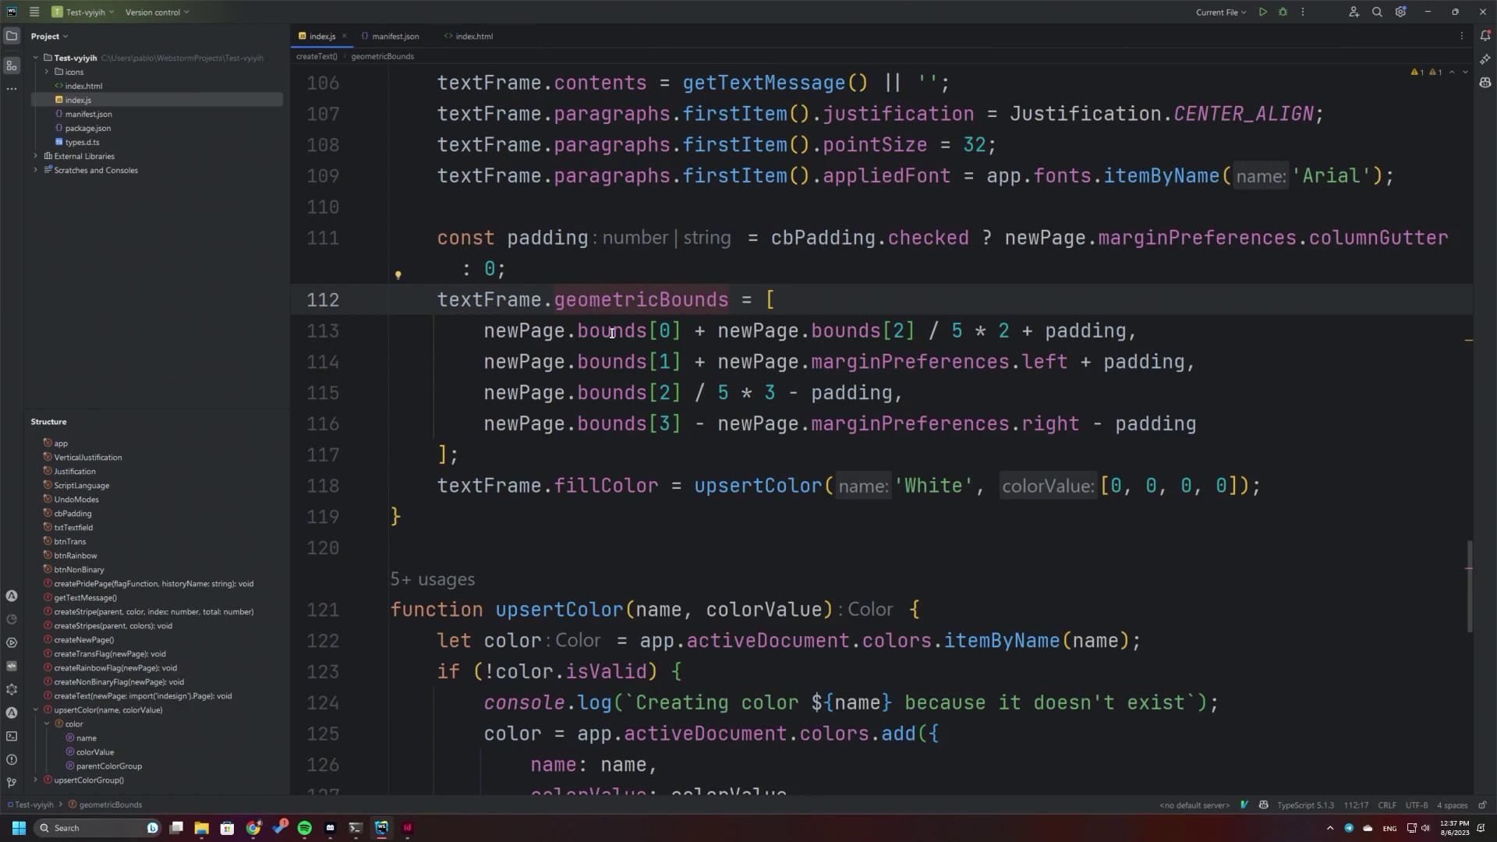
left_click_drag(612, 331, 1140, 331)
left_click(1146, 332)
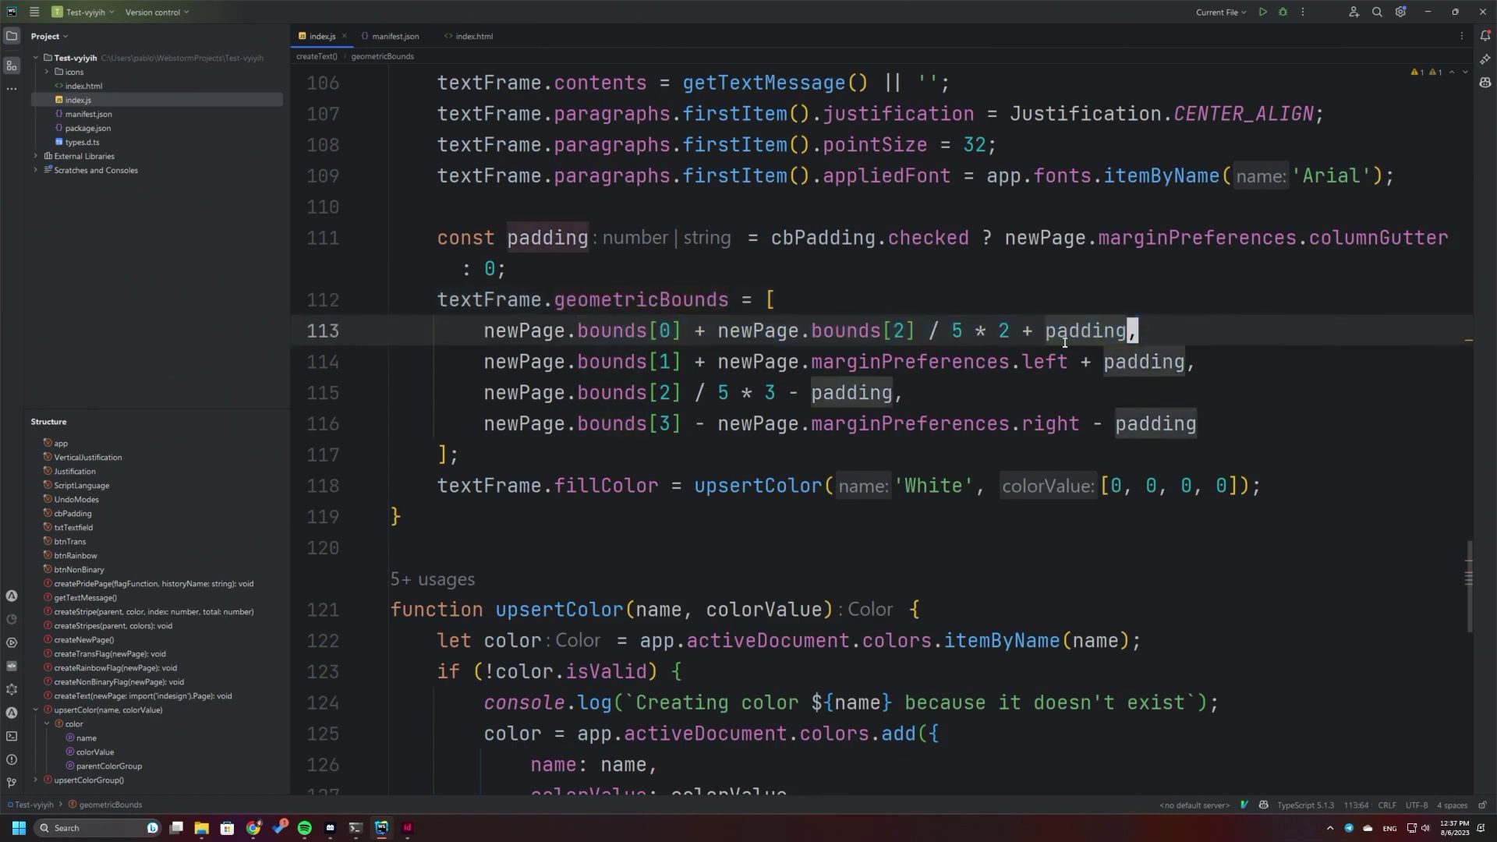
left_click(905, 364)
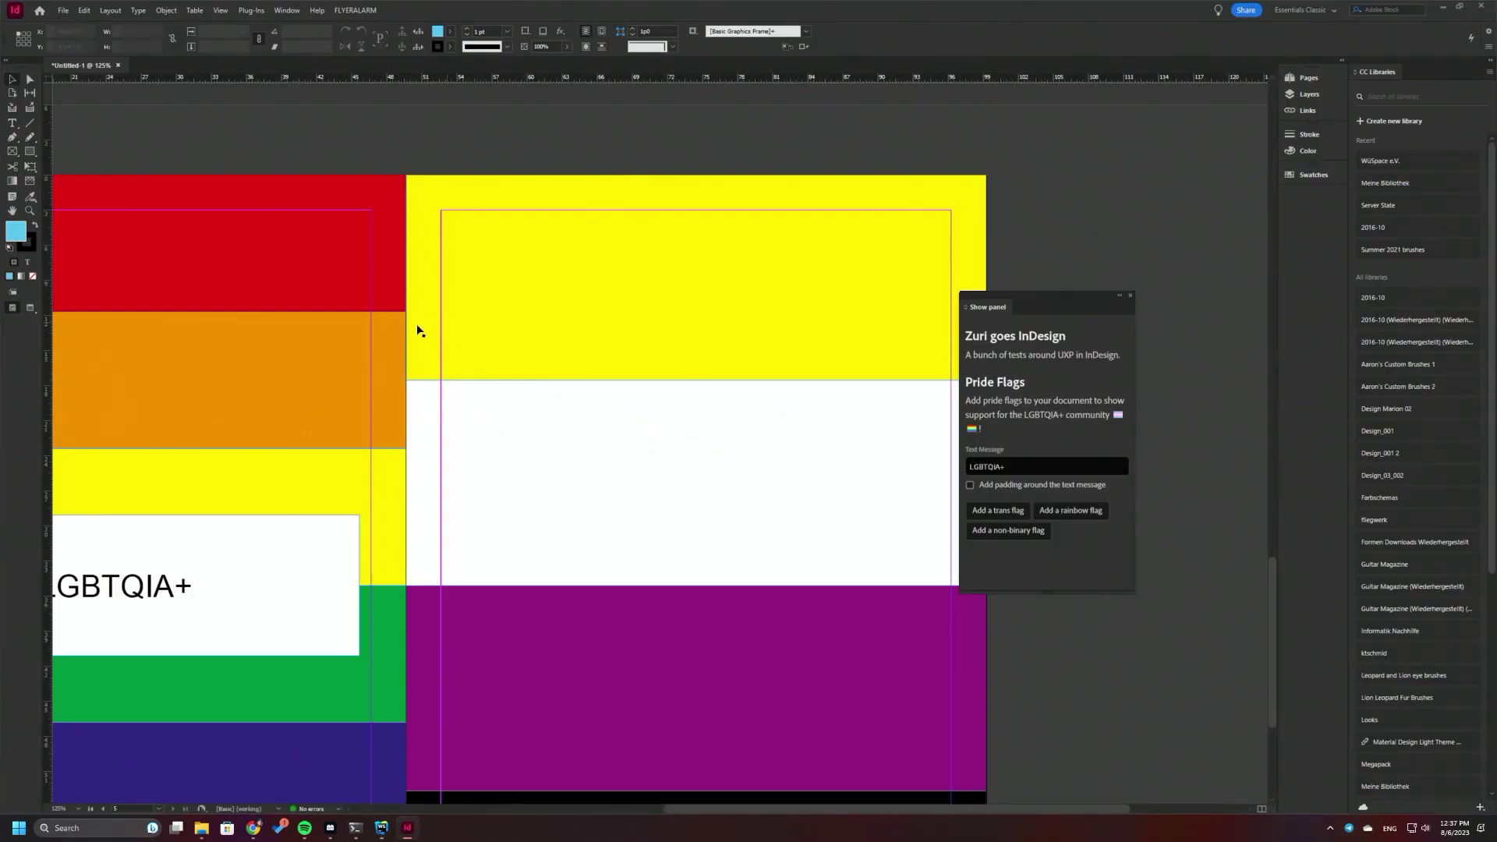
- Leave the rainbow and non-binary flag pages and switch back to index.js in WebStorm
key("alt+Tab")
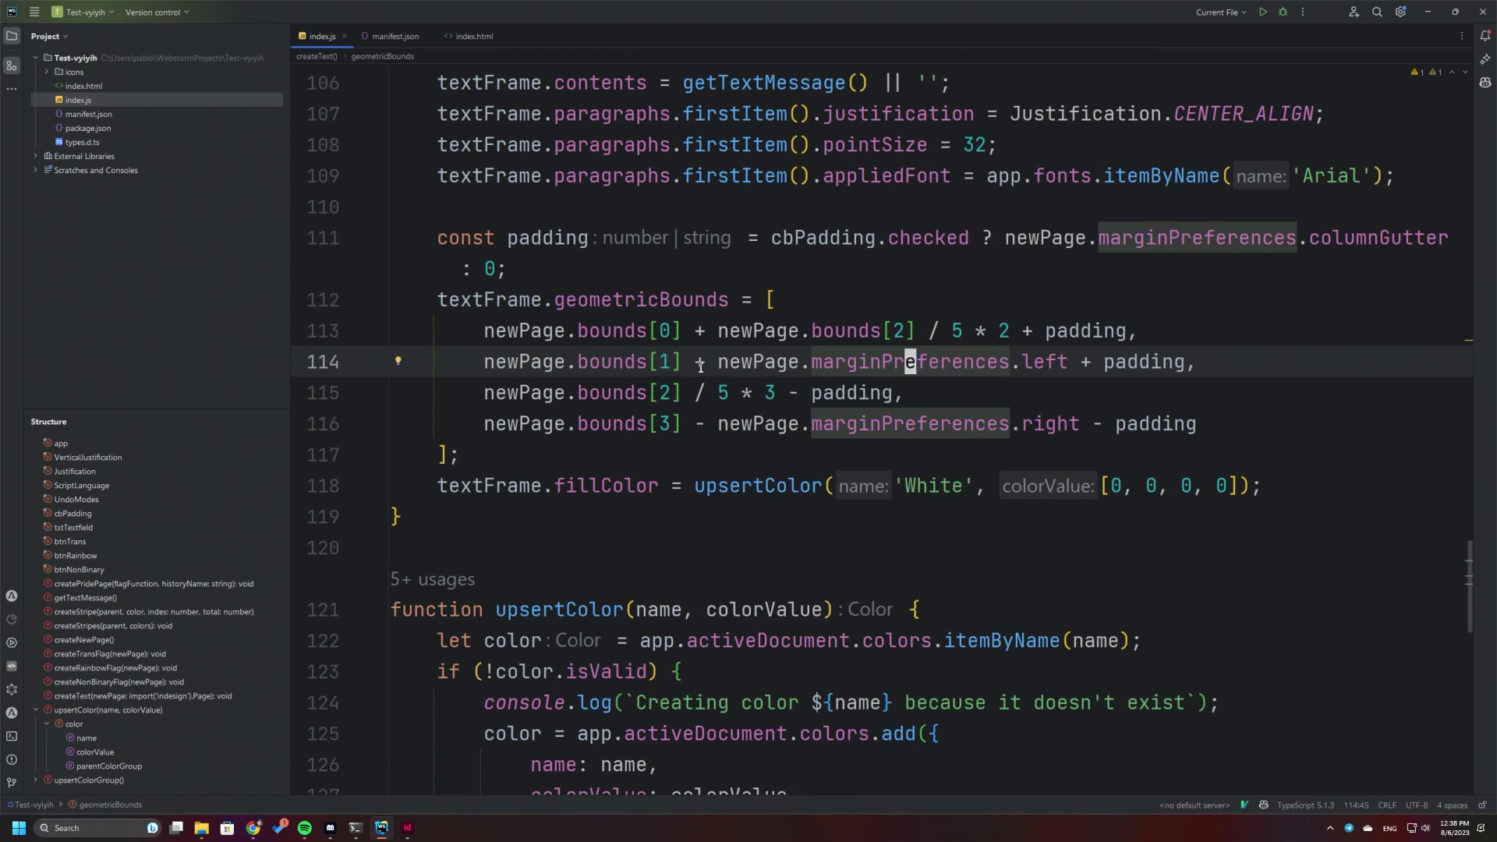
left_click(737, 365)
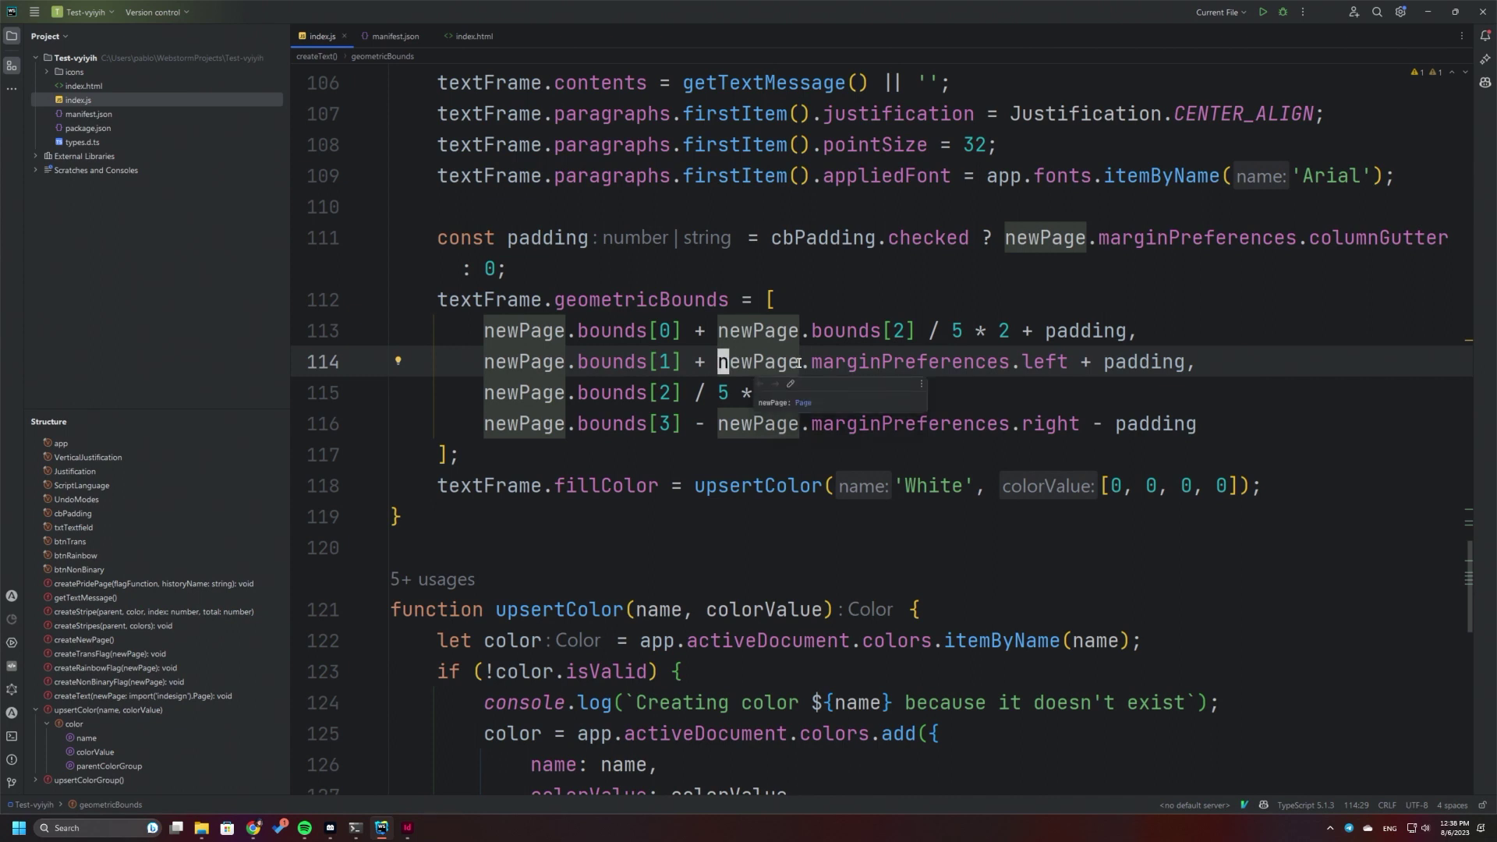
mouse_move(760, 363)
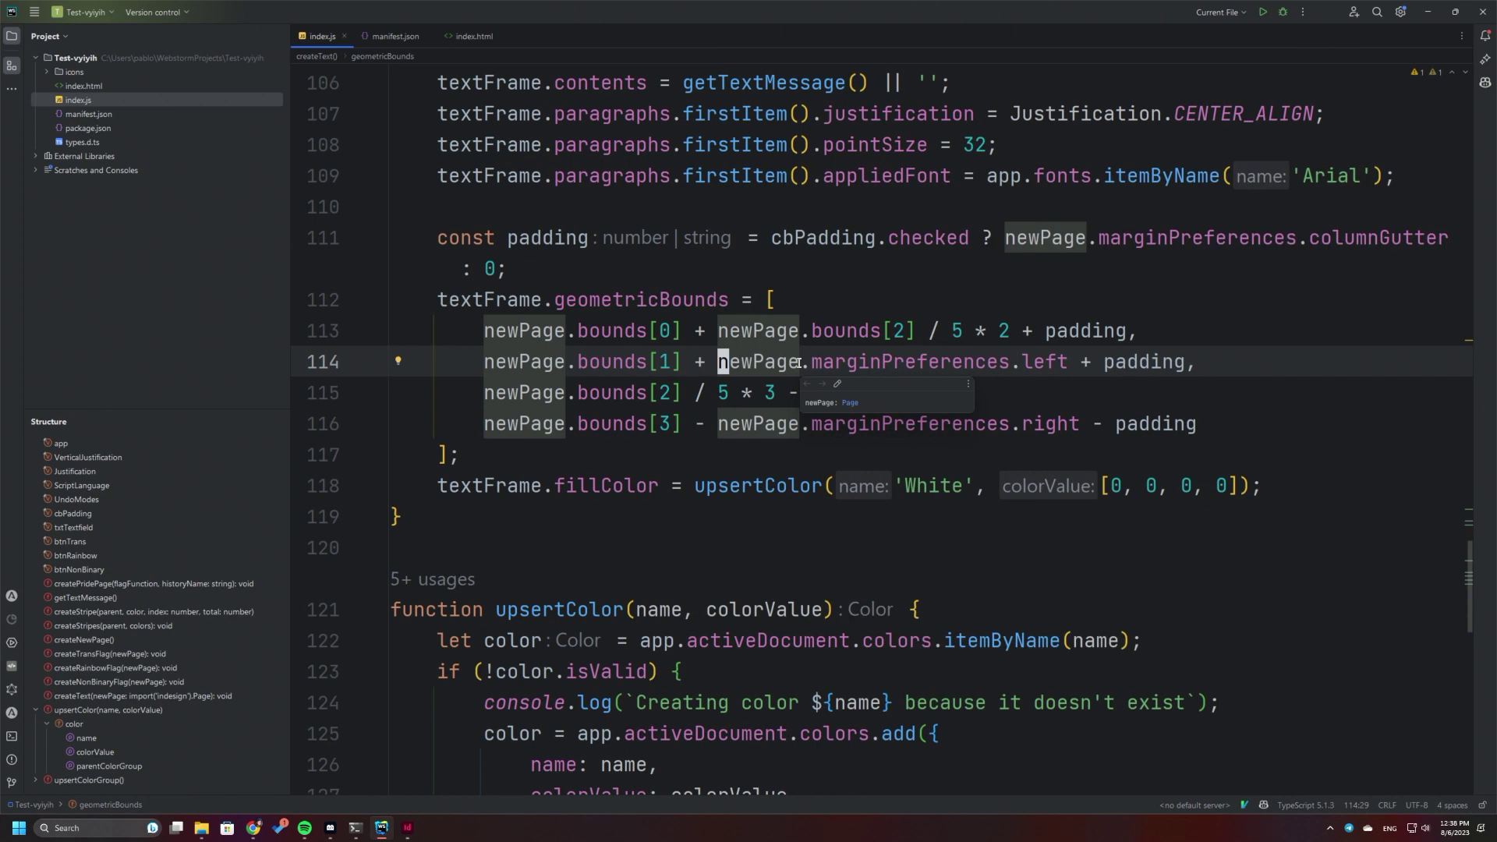
left_click_drag(812, 361, 1052, 361)
left_click_drag(707, 330, 822, 335)
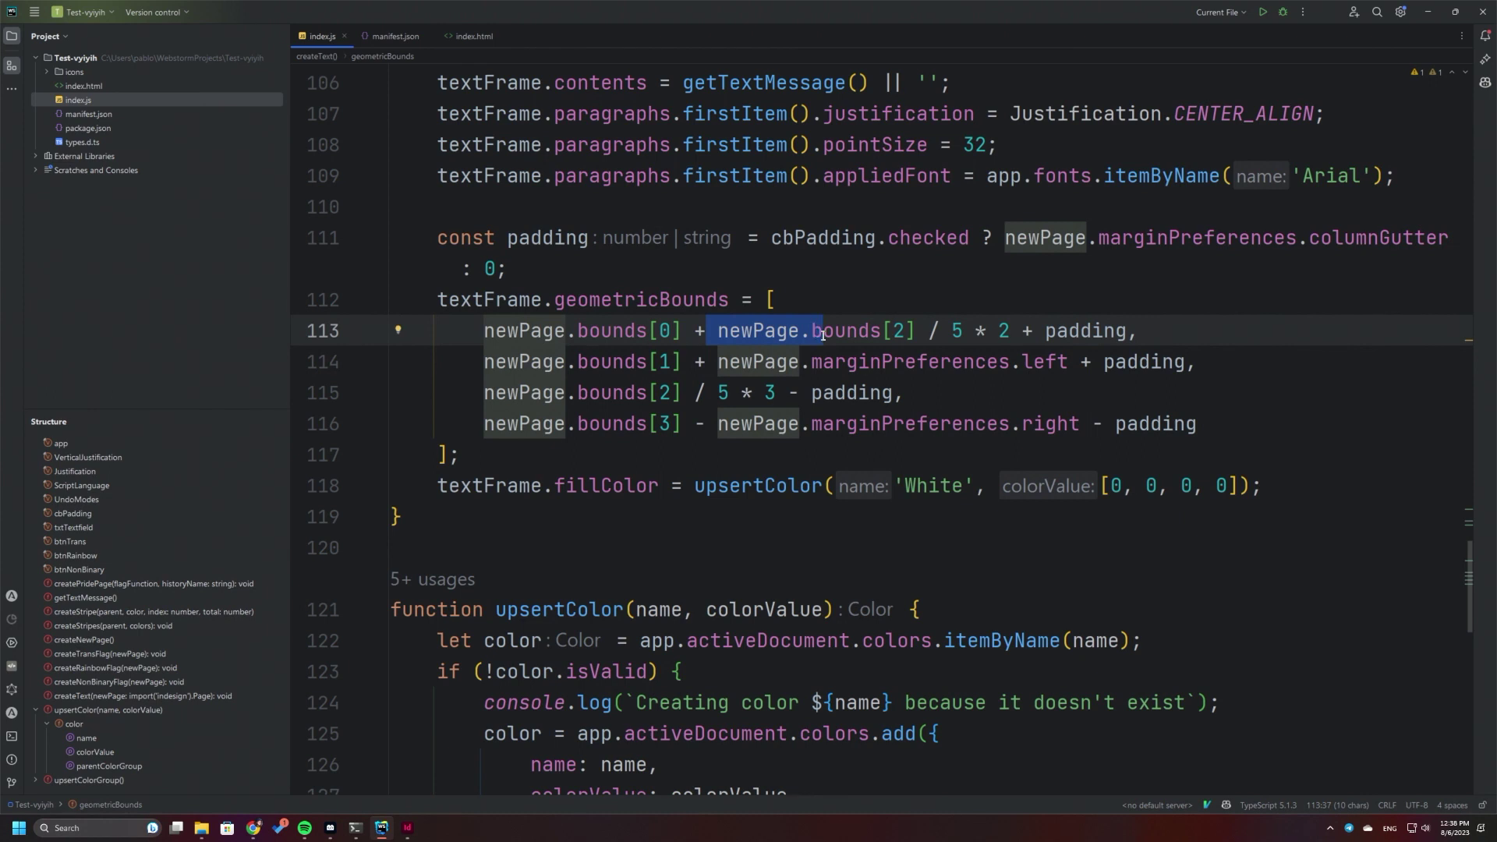
- Scroll up to the rainbow flag function and jump to the createStripes definition it calls
scroll(824, 351, "down", 2)
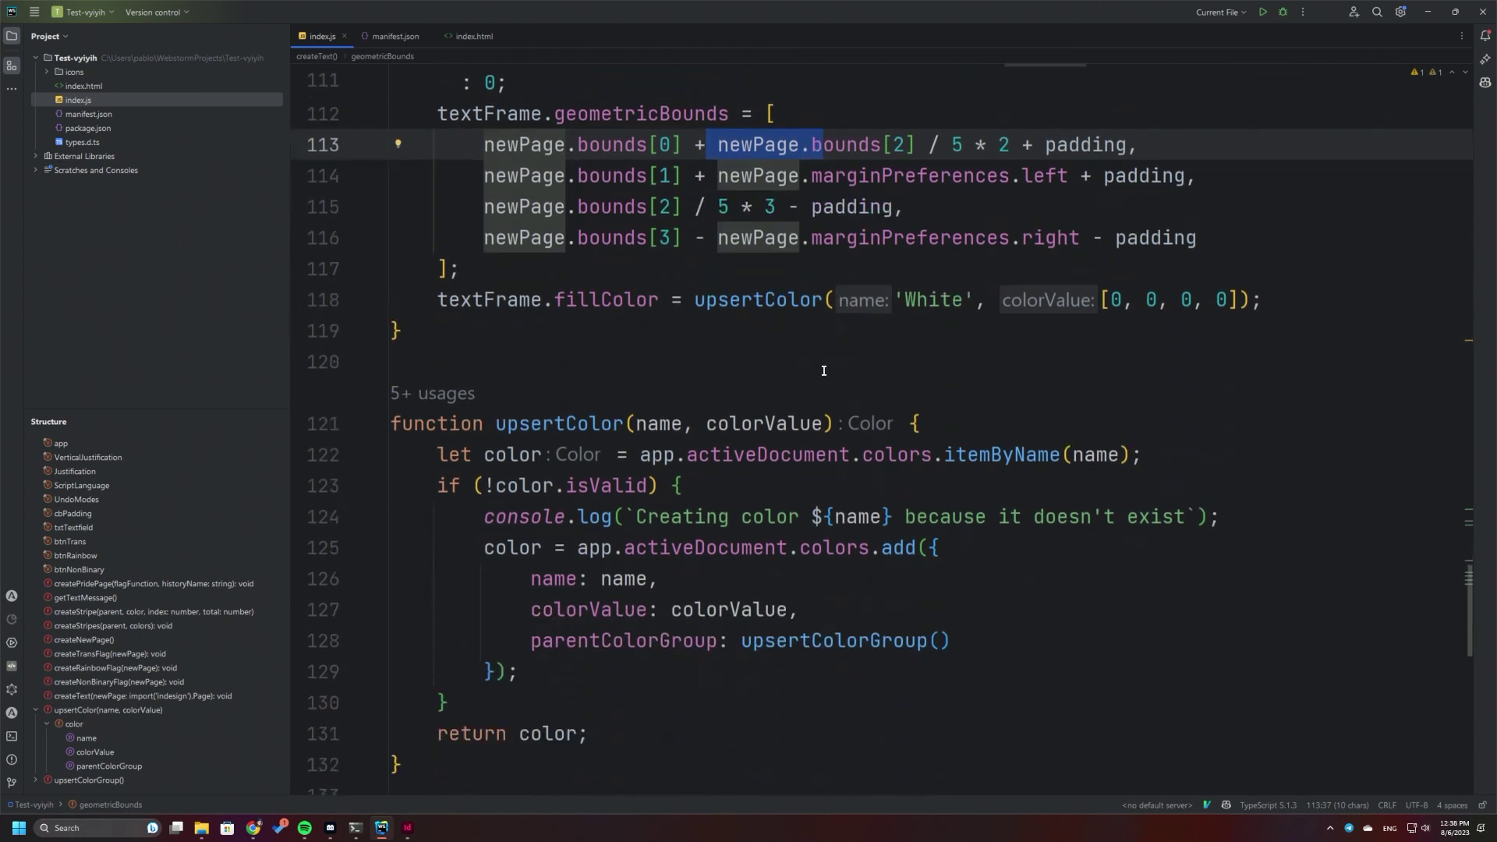
left_click(831, 366)
scroll(829, 370, "up", 2)
scroll(811, 386, "up", 6)
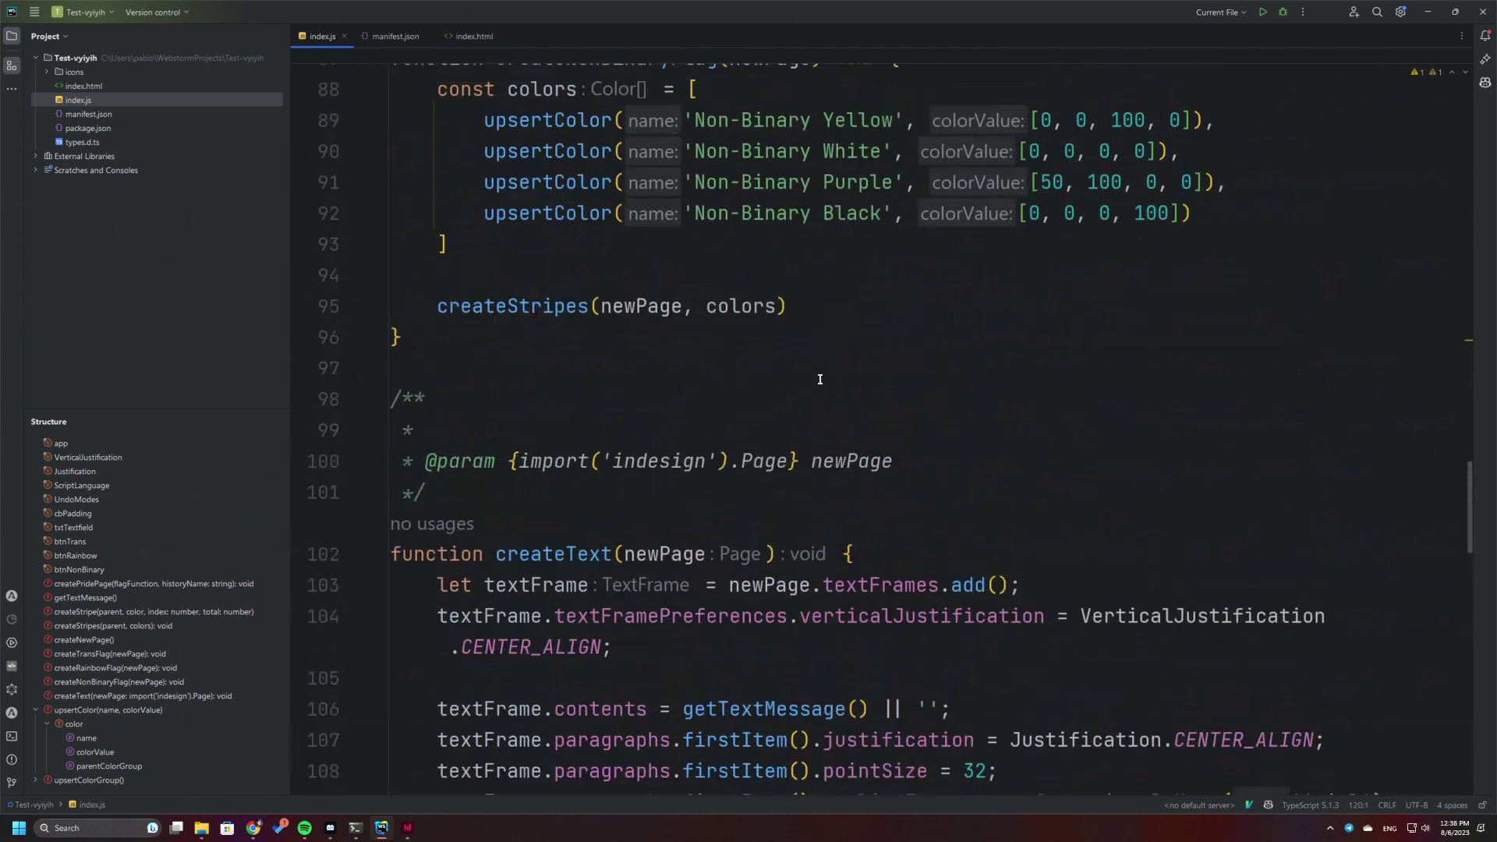
scroll(795, 401, "up", 2)
scroll(788, 411, "up", 1)
scroll(787, 410, "up", 1)
scroll(445, 272, "up", 2)
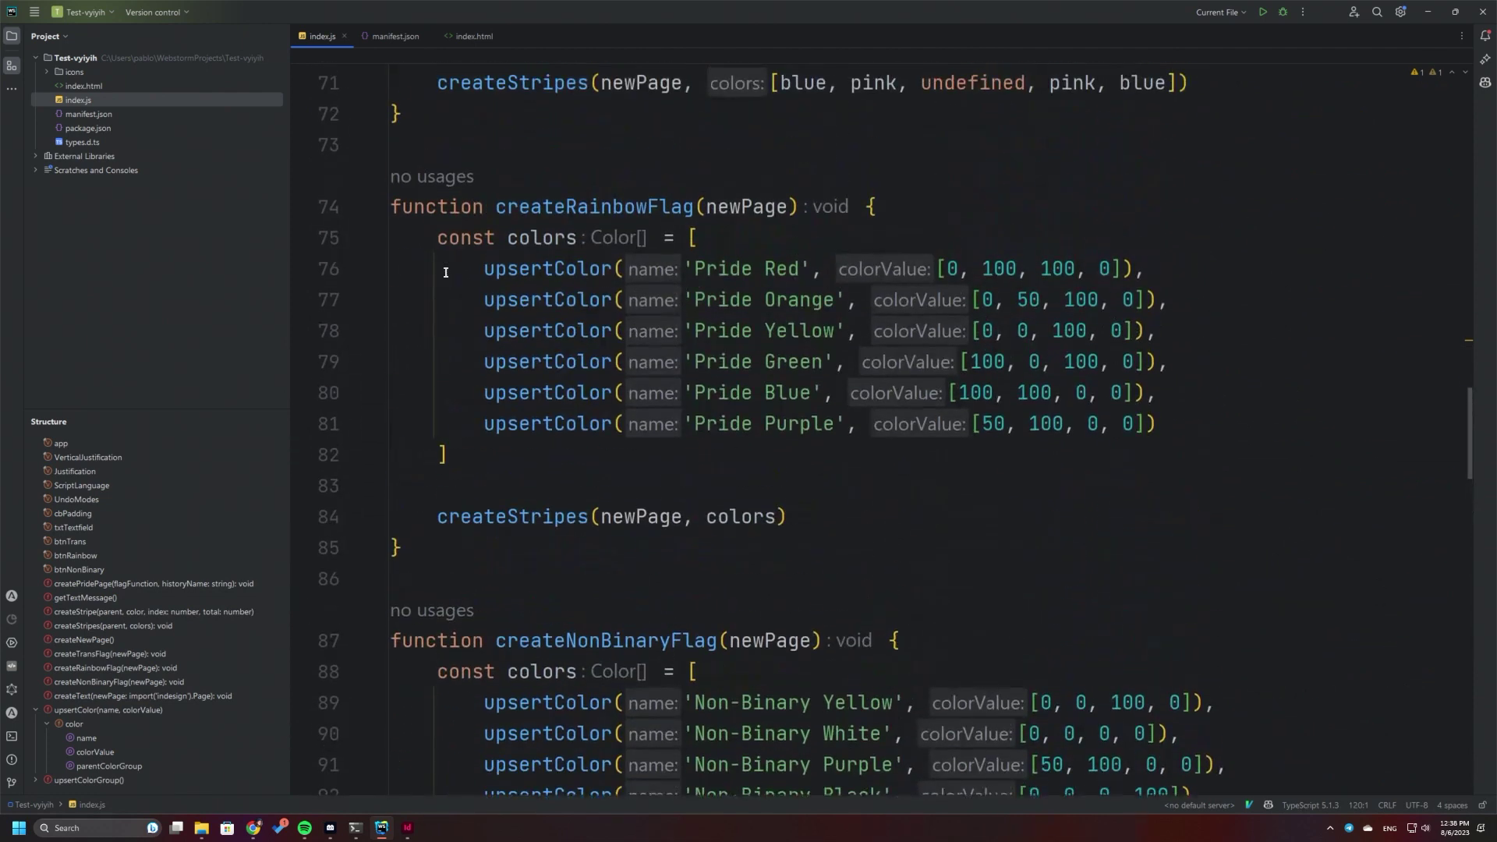
left_click(667, 209)
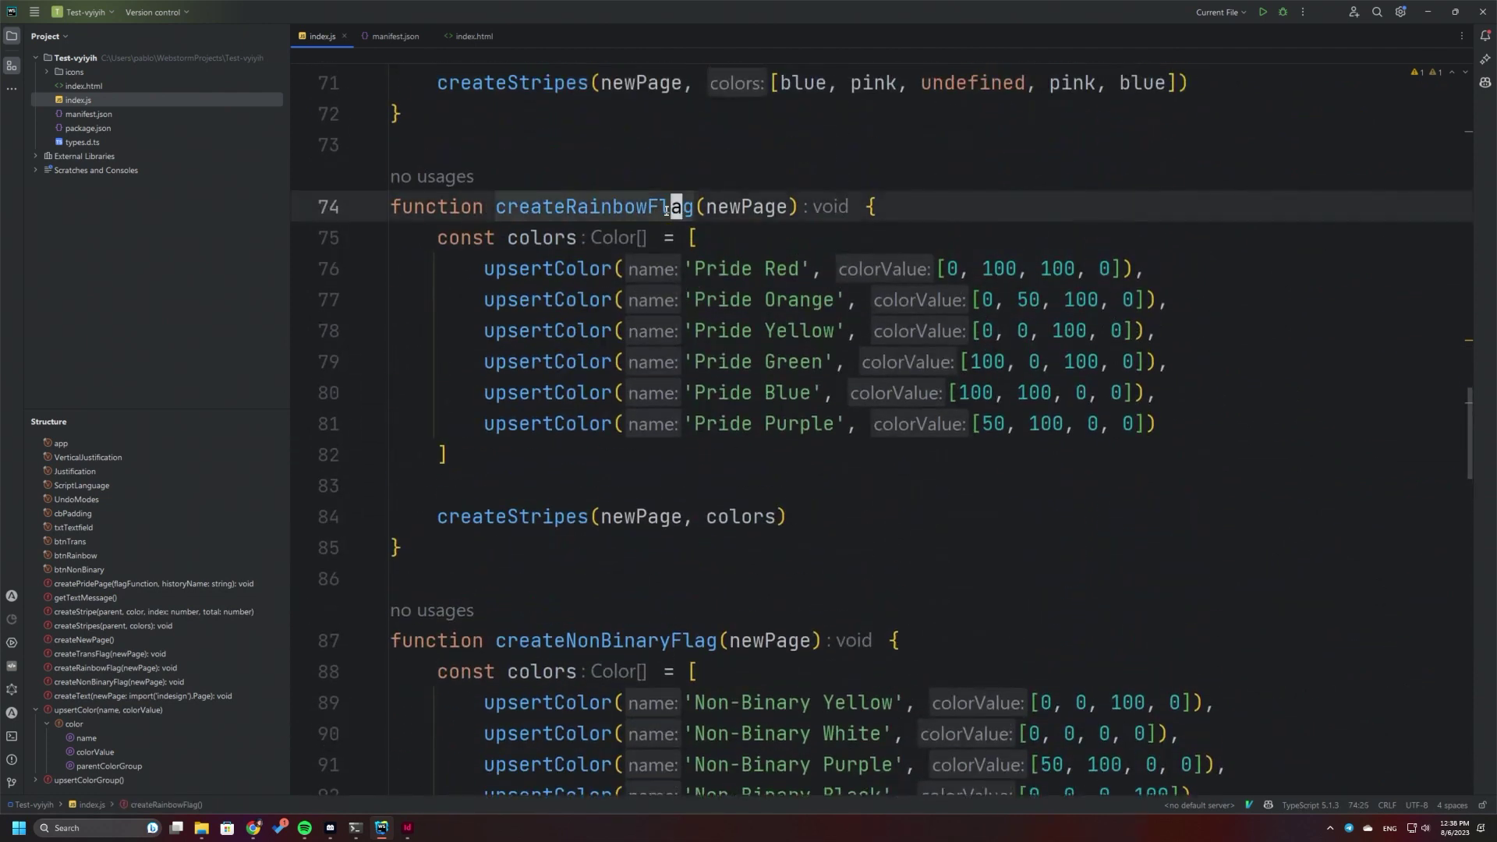
left_click(555, 519)
left_click(559, 516, "ctrl")
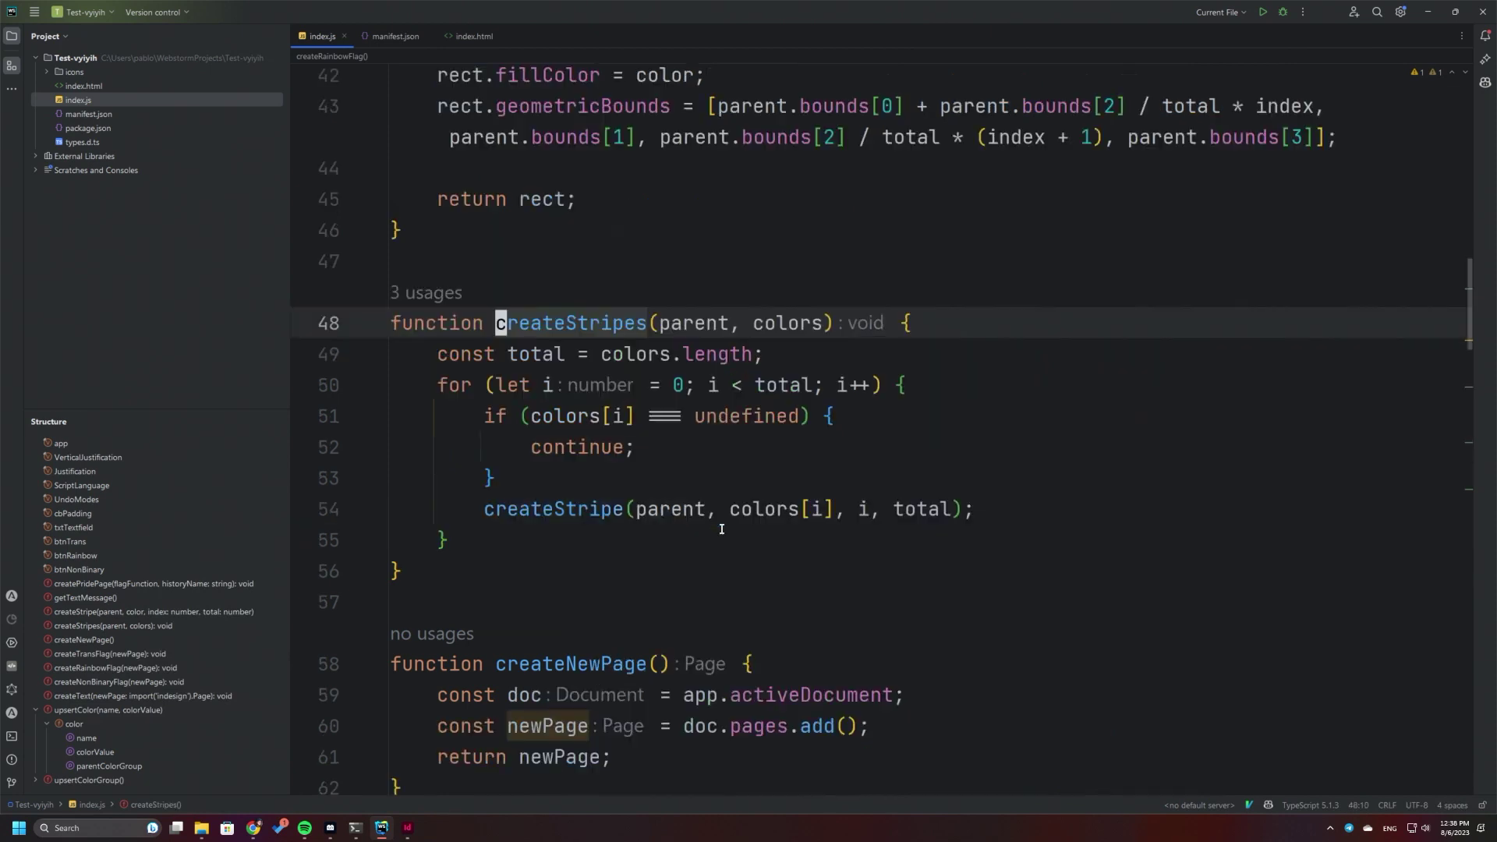
- Inspect createStripes' parent, colors and total arguments, reaching the createStripe declaration on line 38
left_click(543, 353)
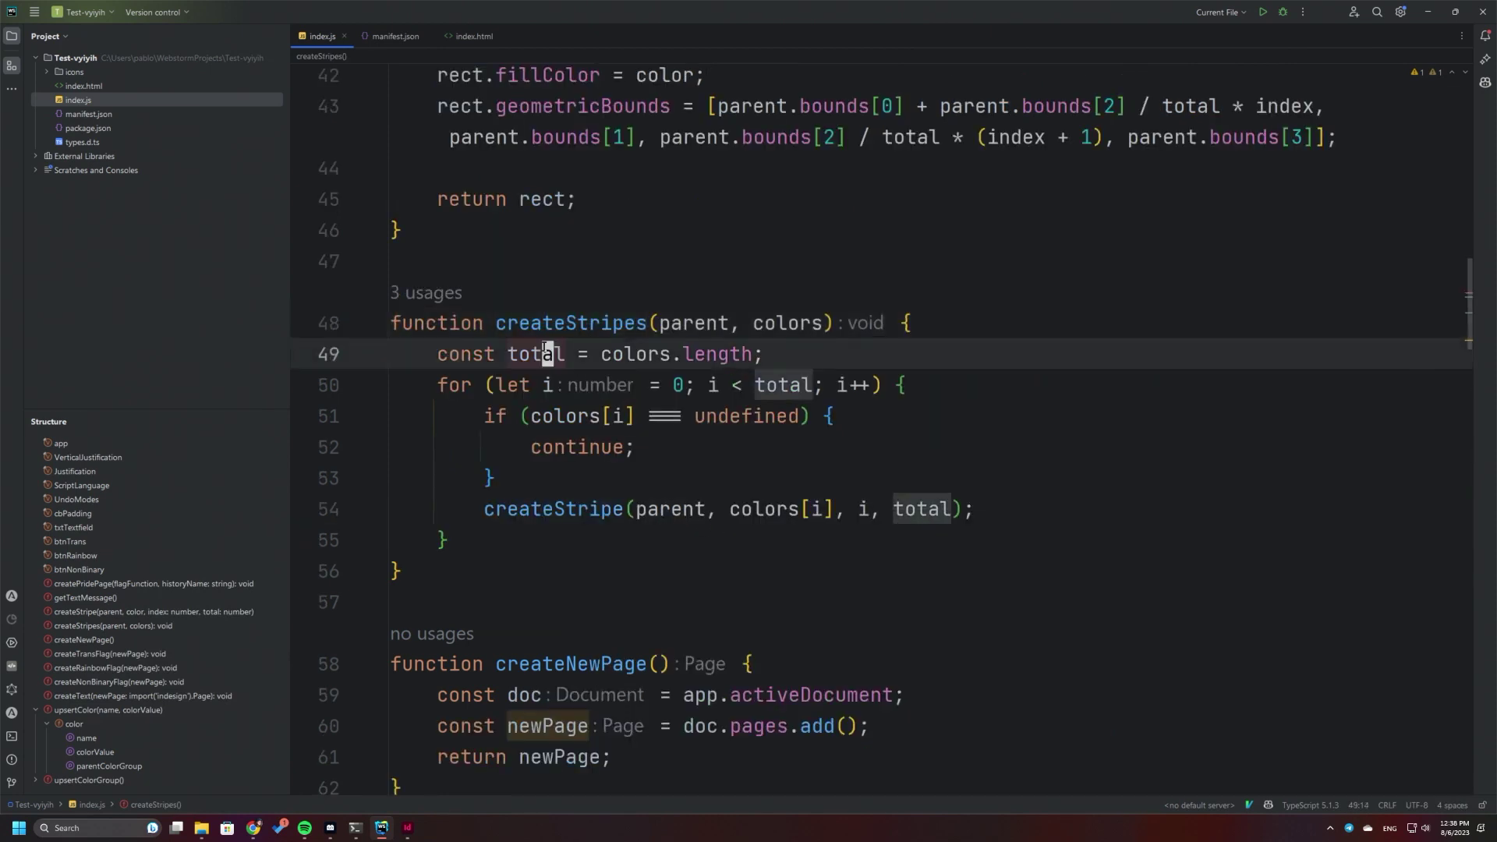
left_click(789, 321)
left_click(592, 508)
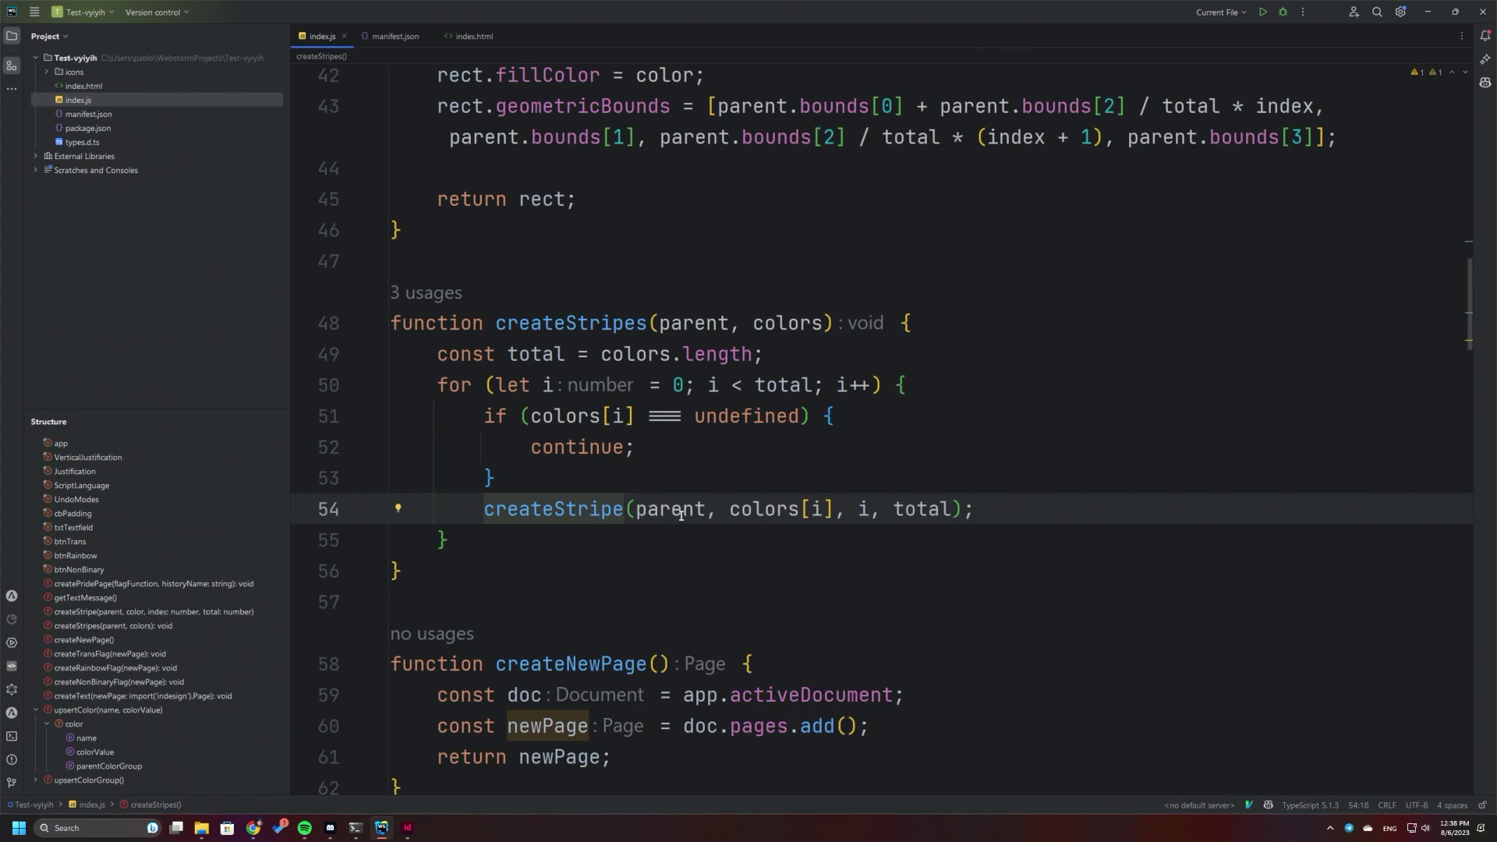
left_click(683, 510)
left_click(770, 510)
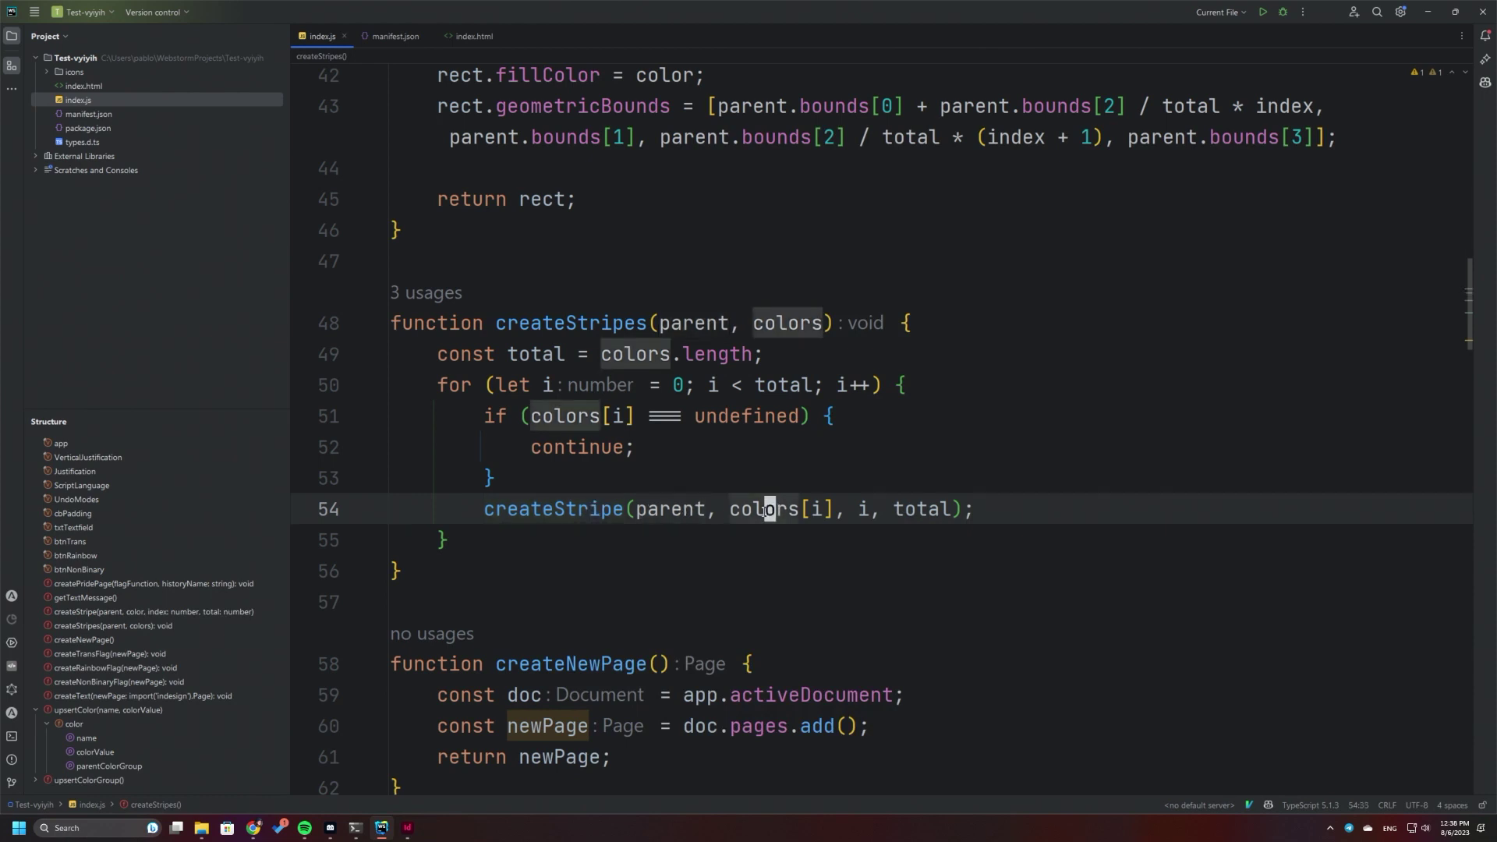
left_click(864, 511)
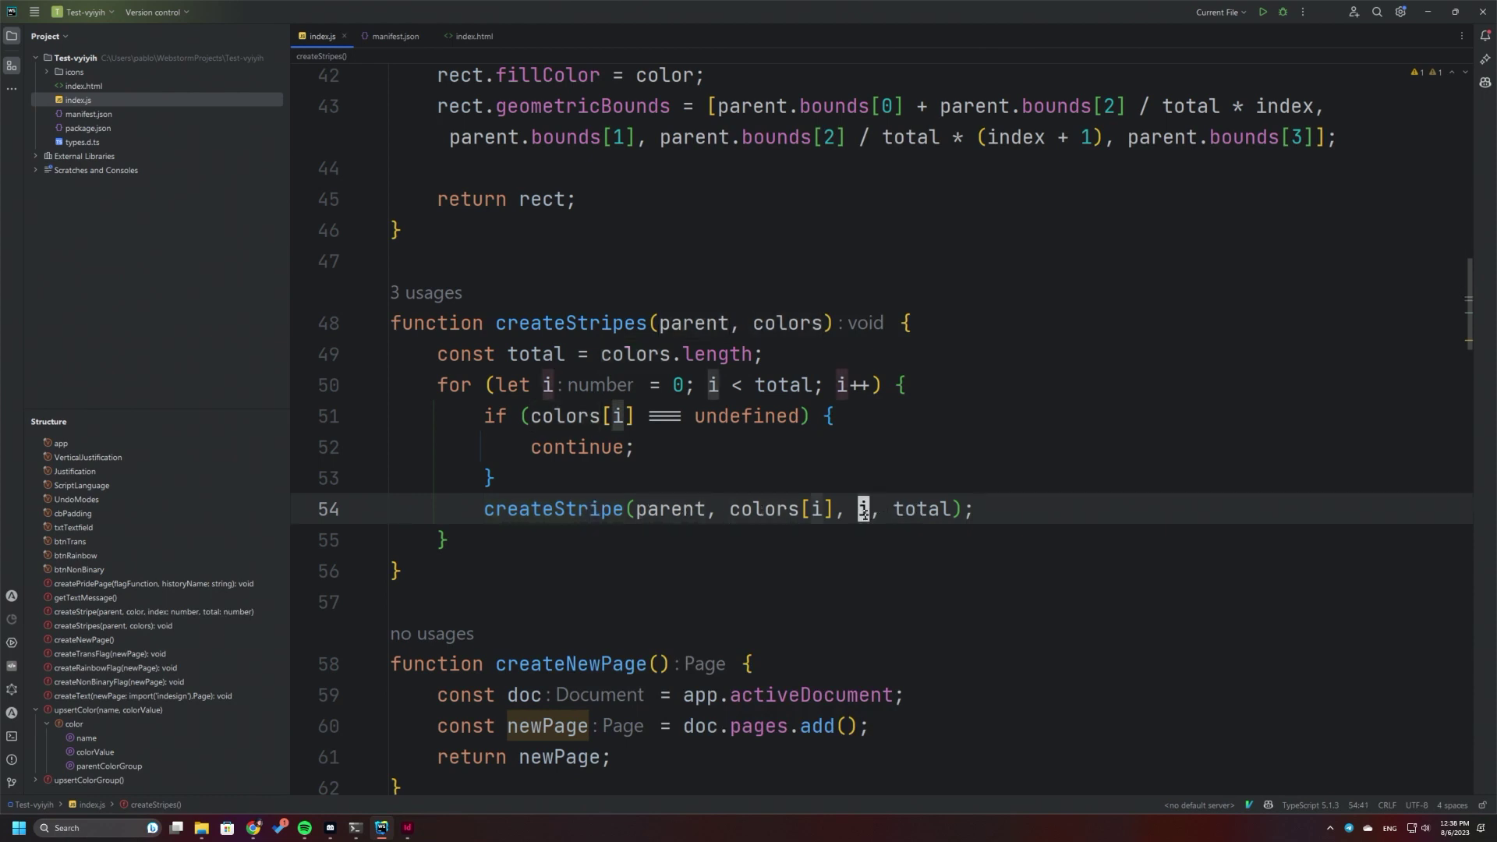
left_click(928, 511)
left_click(591, 510)
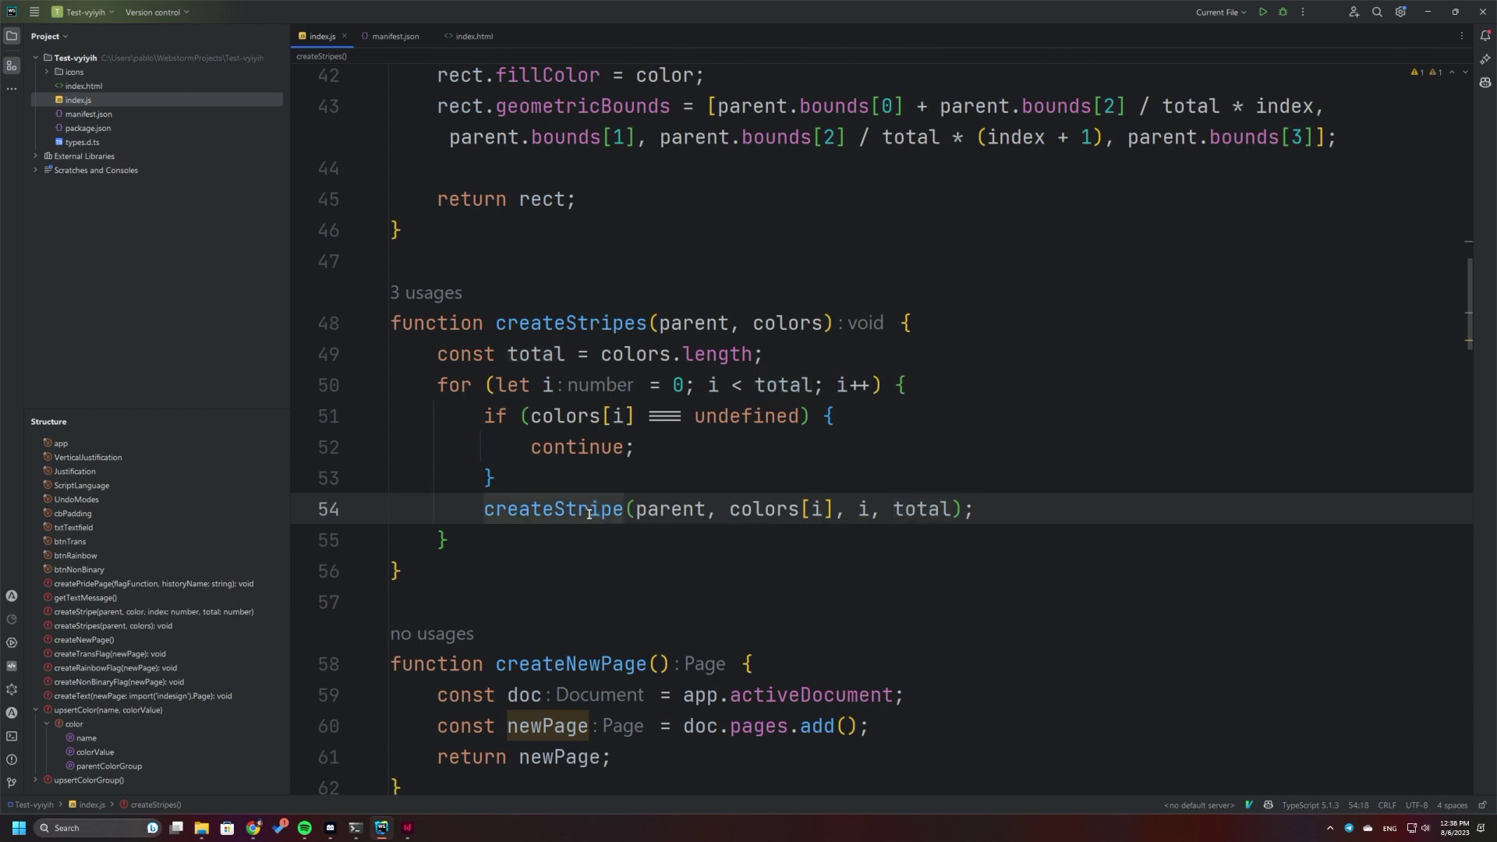
left_click(590, 511, "ctrl")
left_click(704, 447)
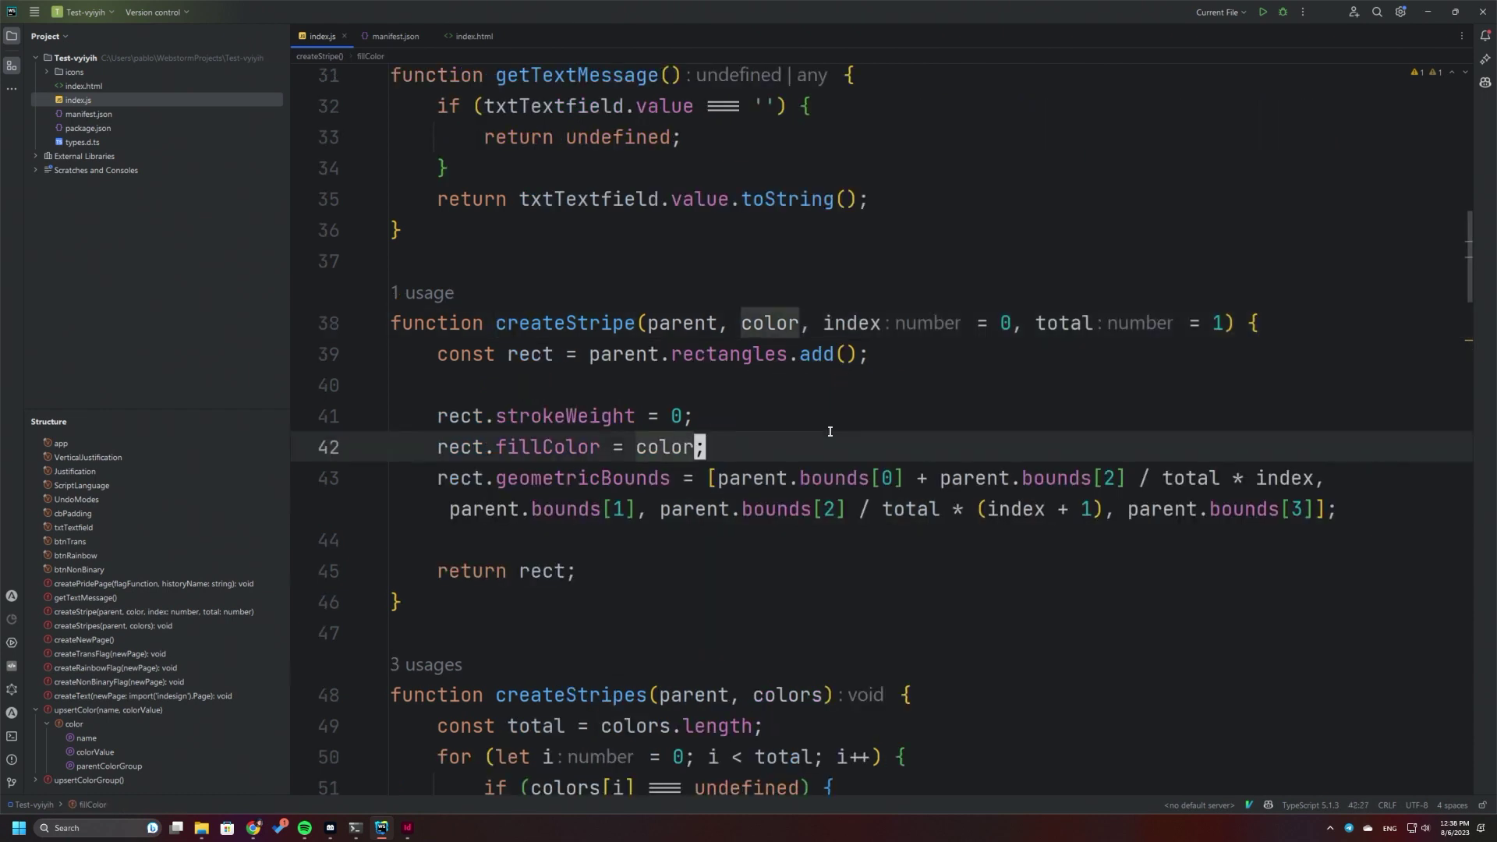
left_click_drag(553, 478, 892, 485)
double_click(1326, 510)
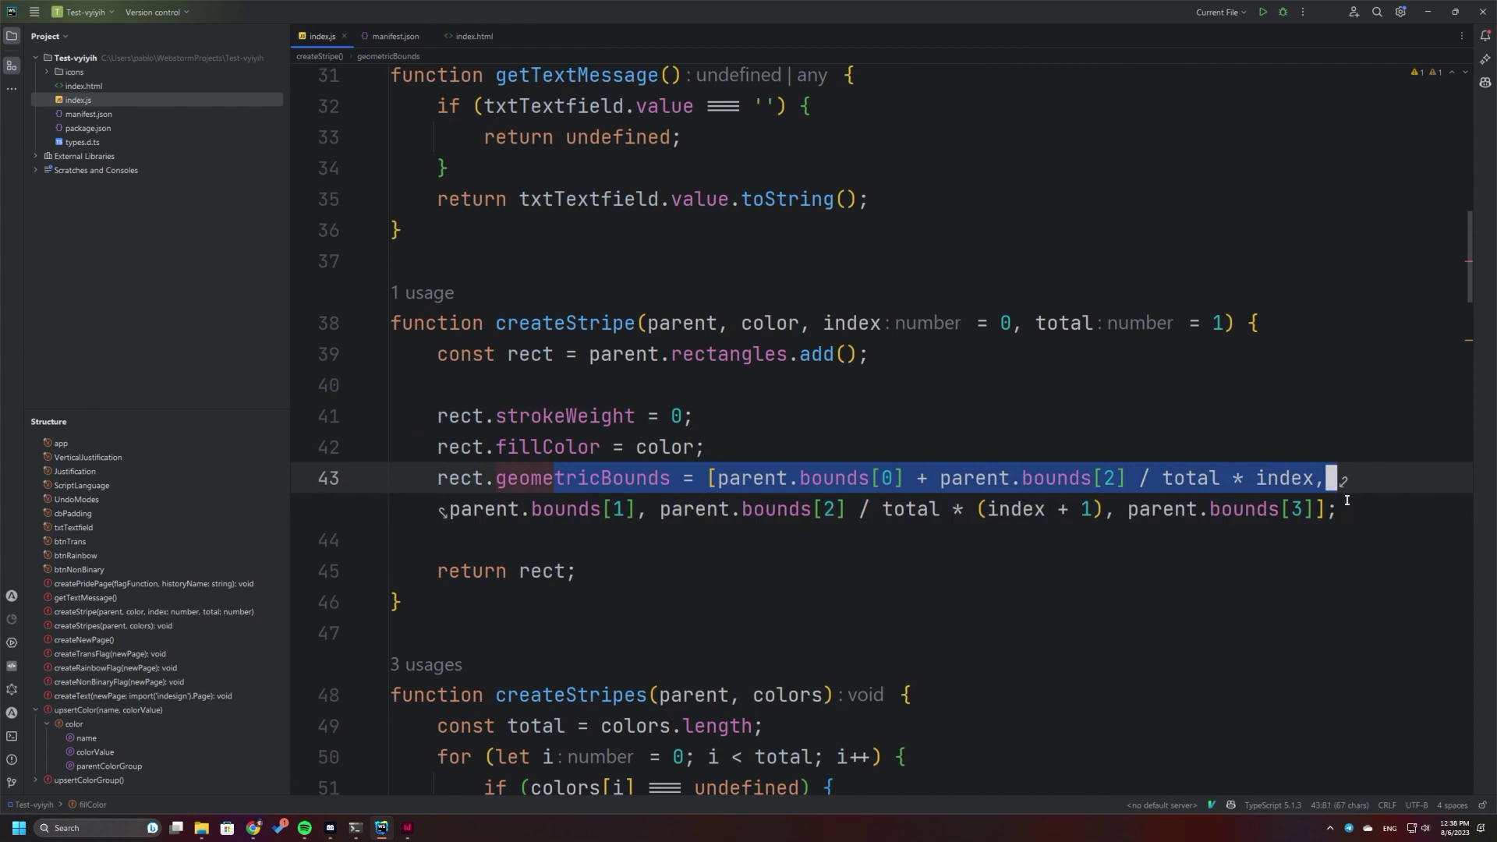
left_click(1327, 511)
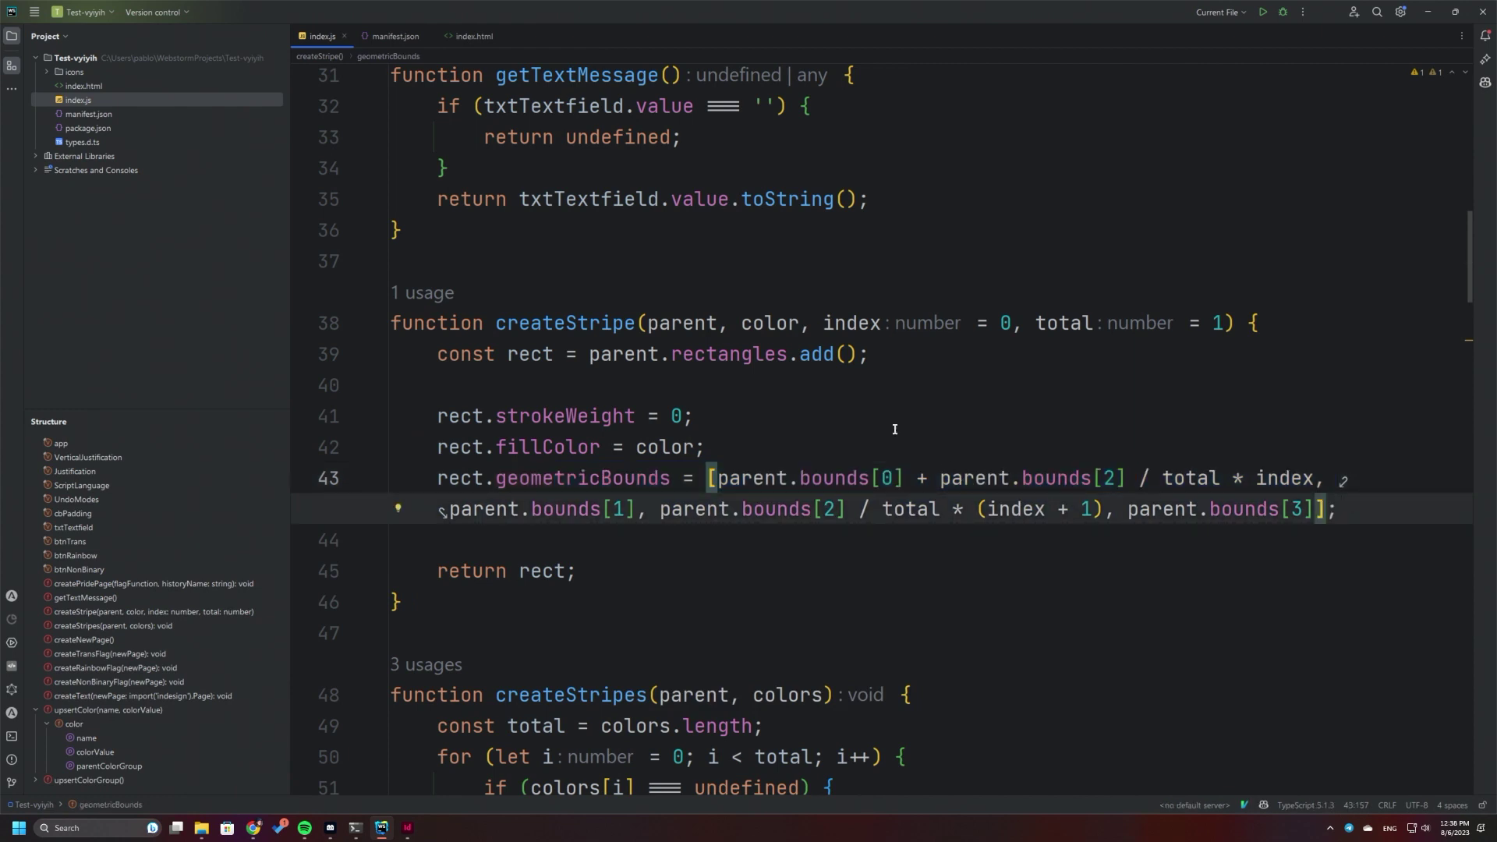
left_click(836, 381)
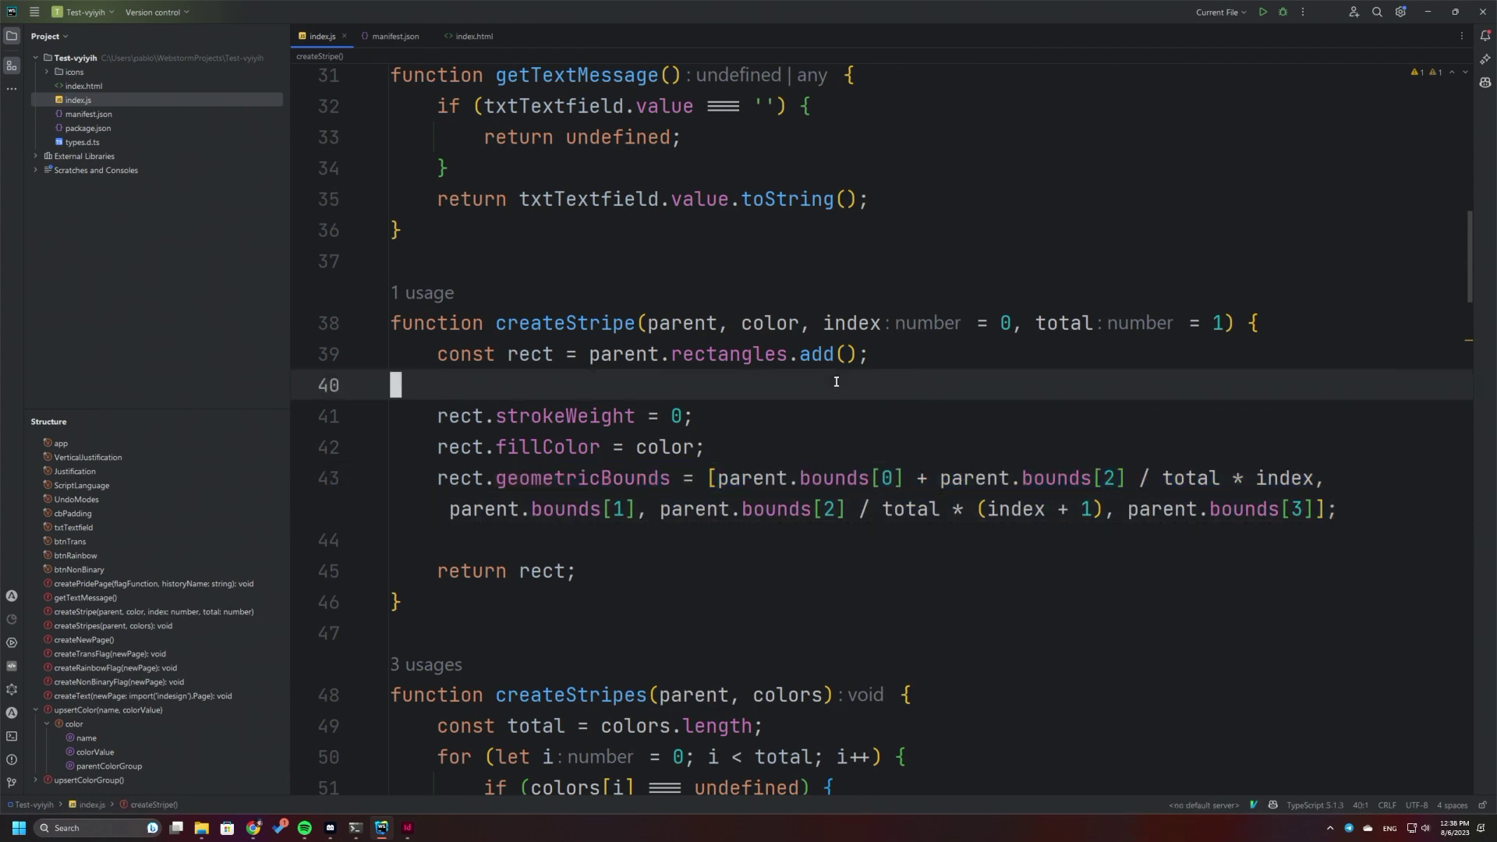
left_click(554, 416)
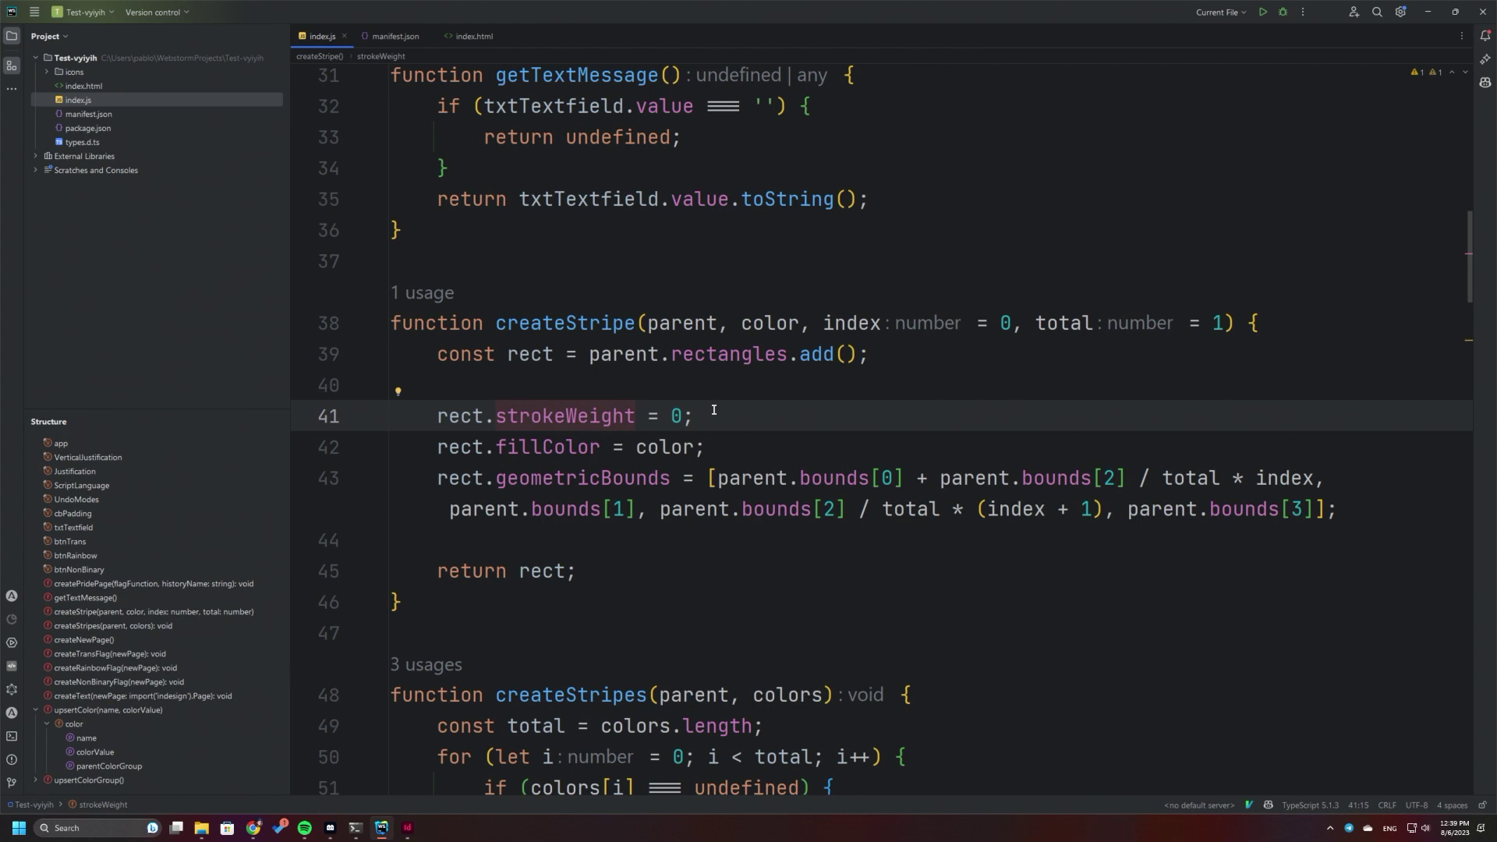
scroll(738, 469, "up", 2)
scroll(624, 420, "up", 2)
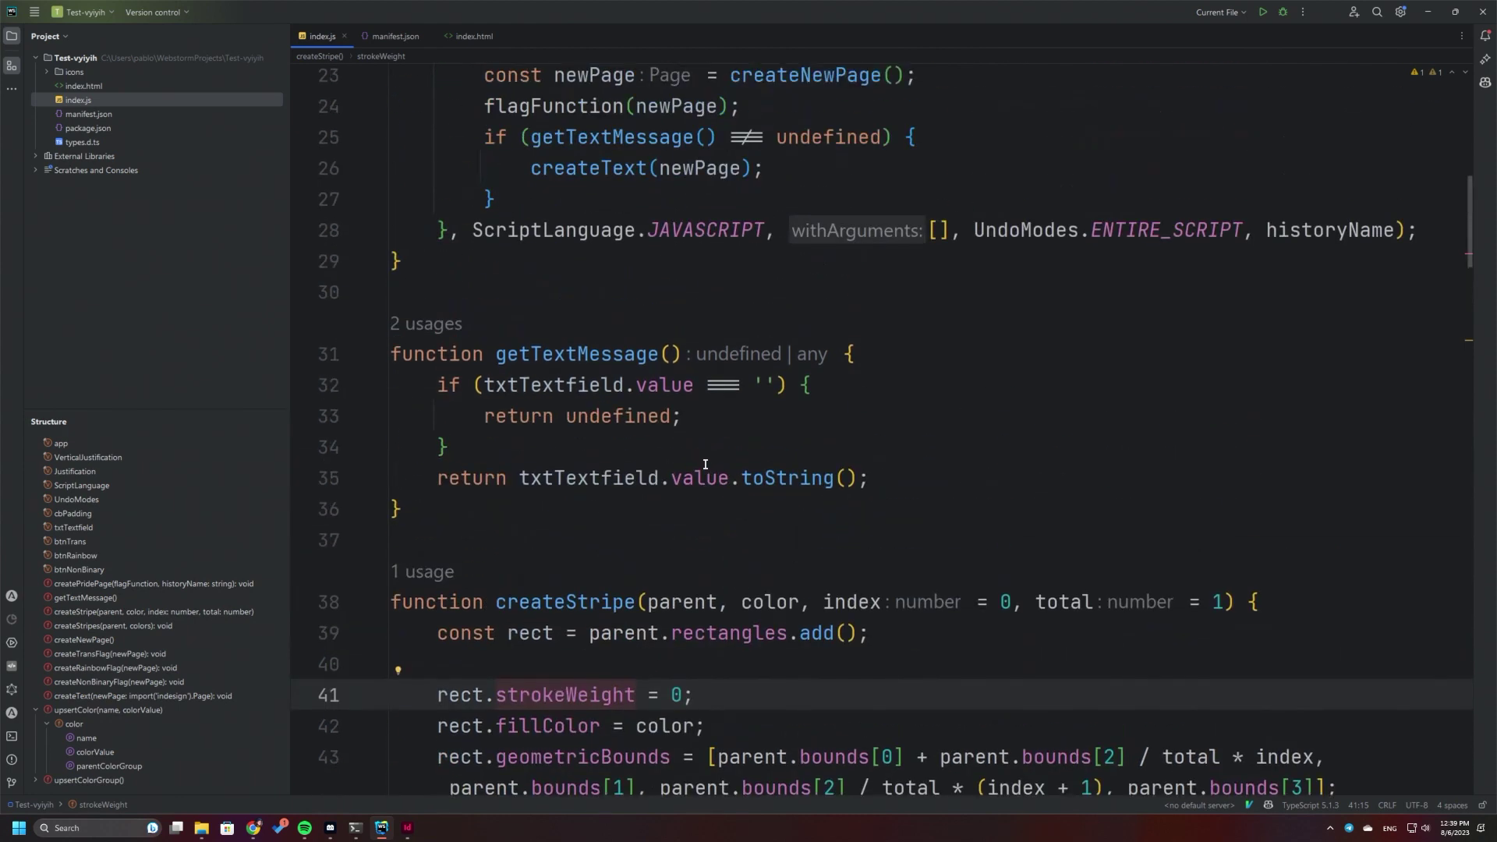
scroll(623, 420, "down", 10)
scroll(623, 421, "down", 3)
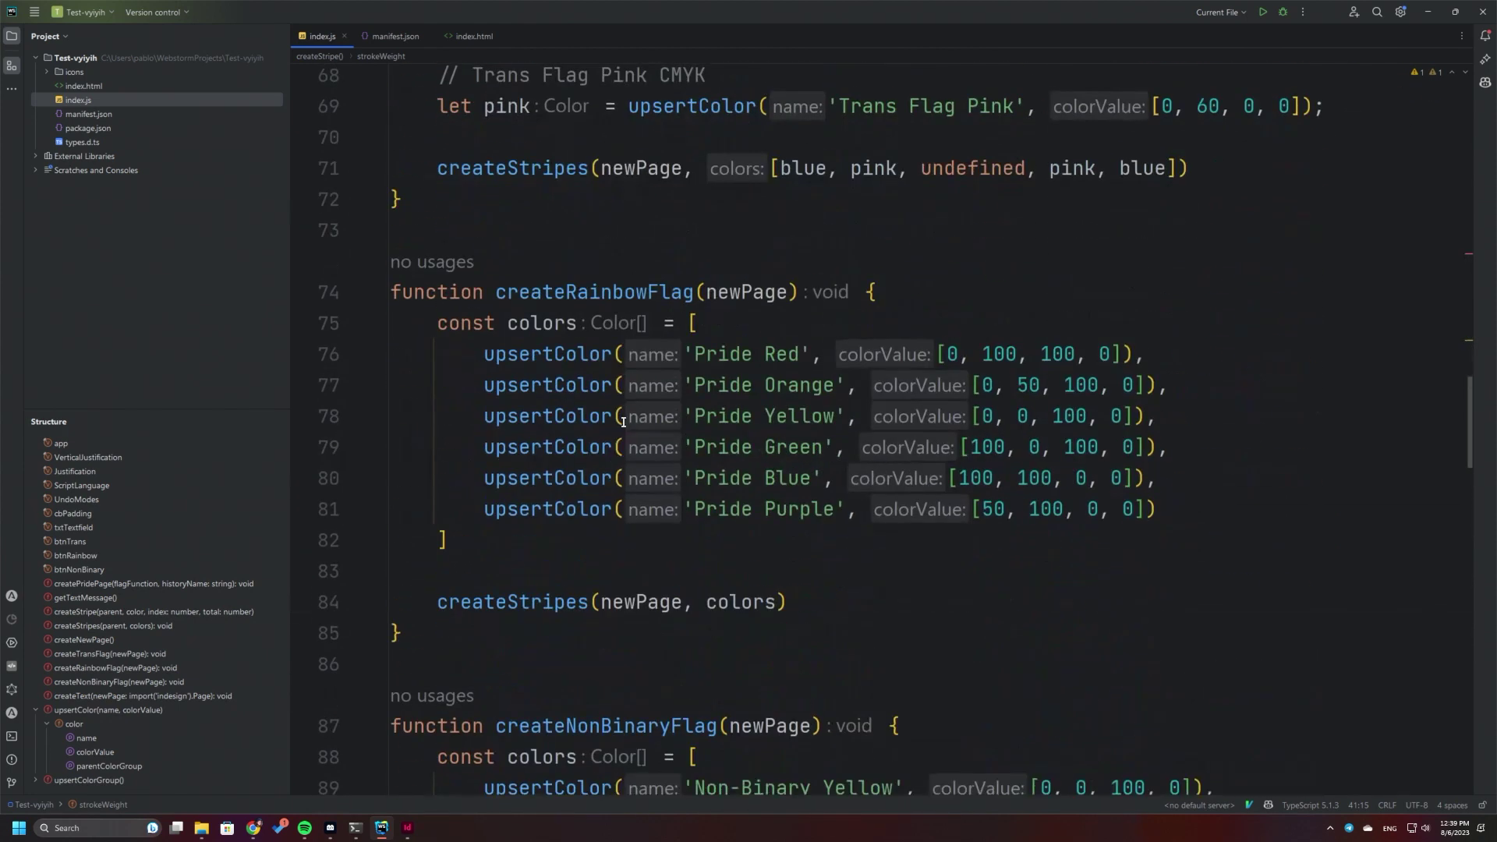
scroll(623, 422, "down", 3)
scroll(622, 424, "down", 4)
scroll(622, 424, "down", 2)
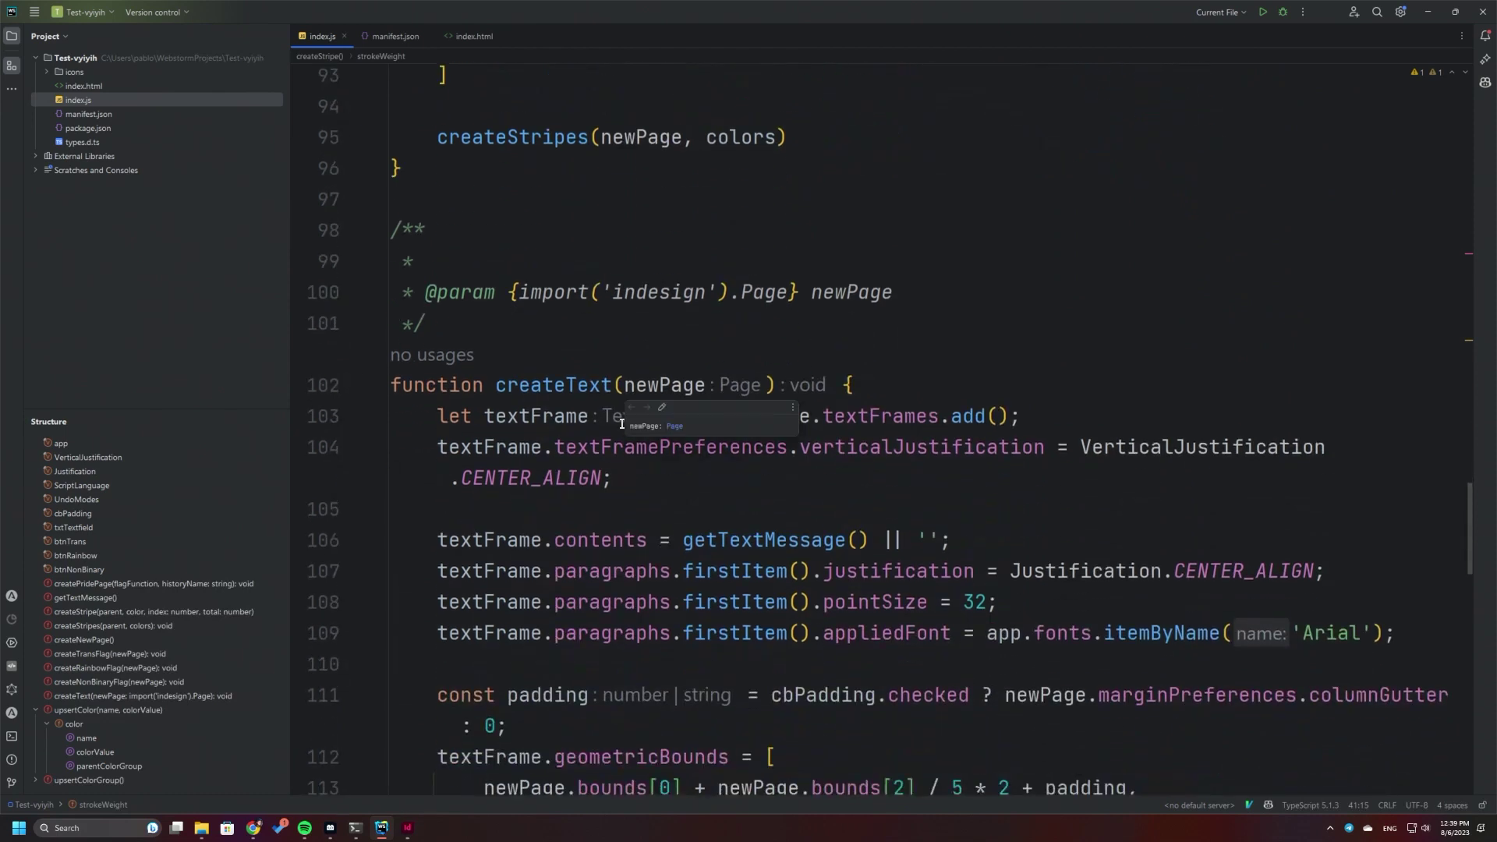
- In InDesign's Fill swatch dropdown, expand and collapse the Pride Colors swatch group
key("alt+Tab")
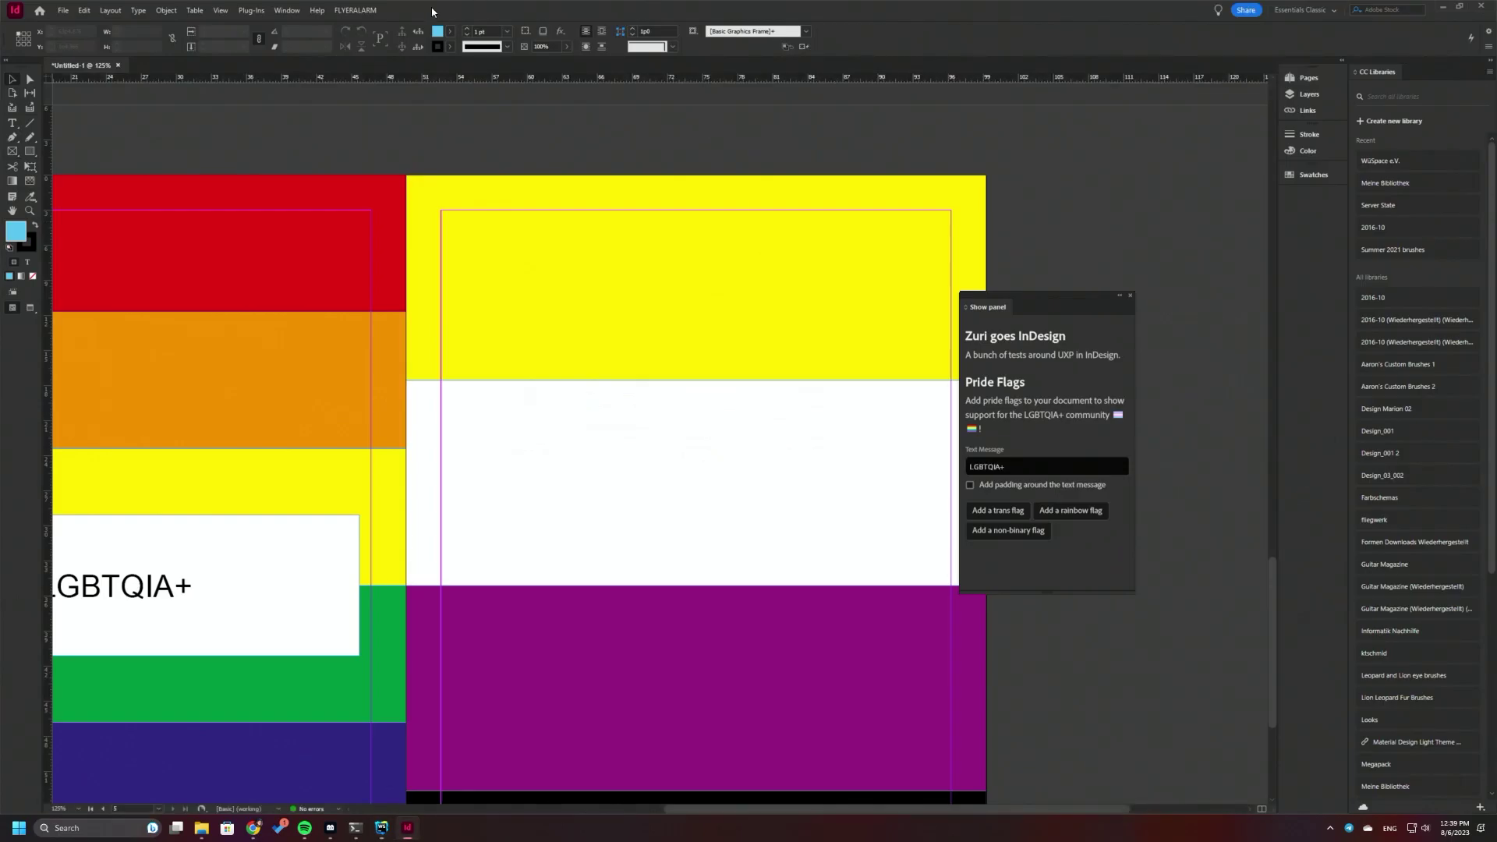
left_click(451, 32)
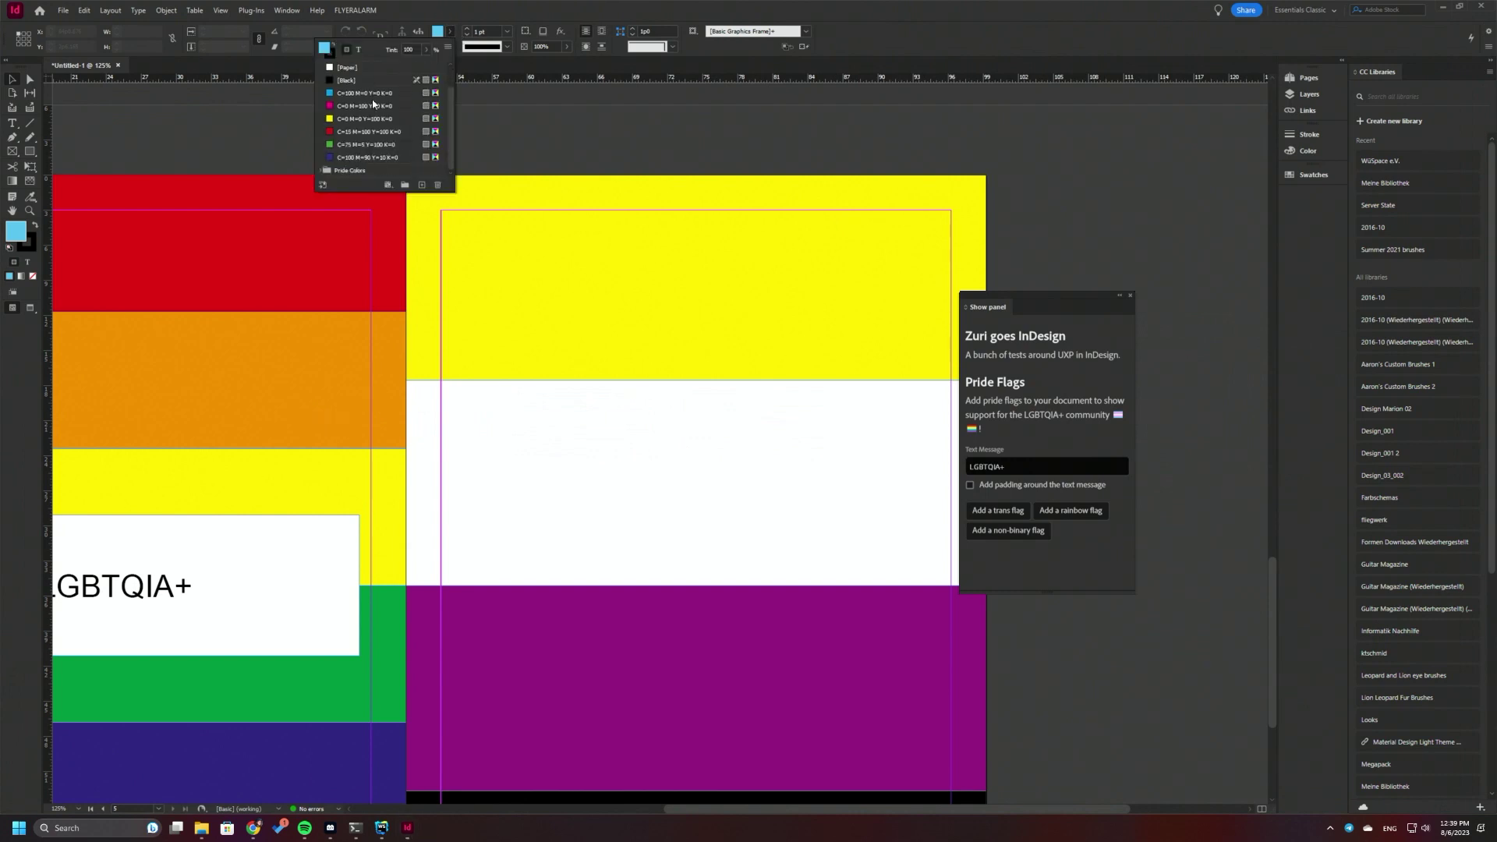
left_click(321, 171)
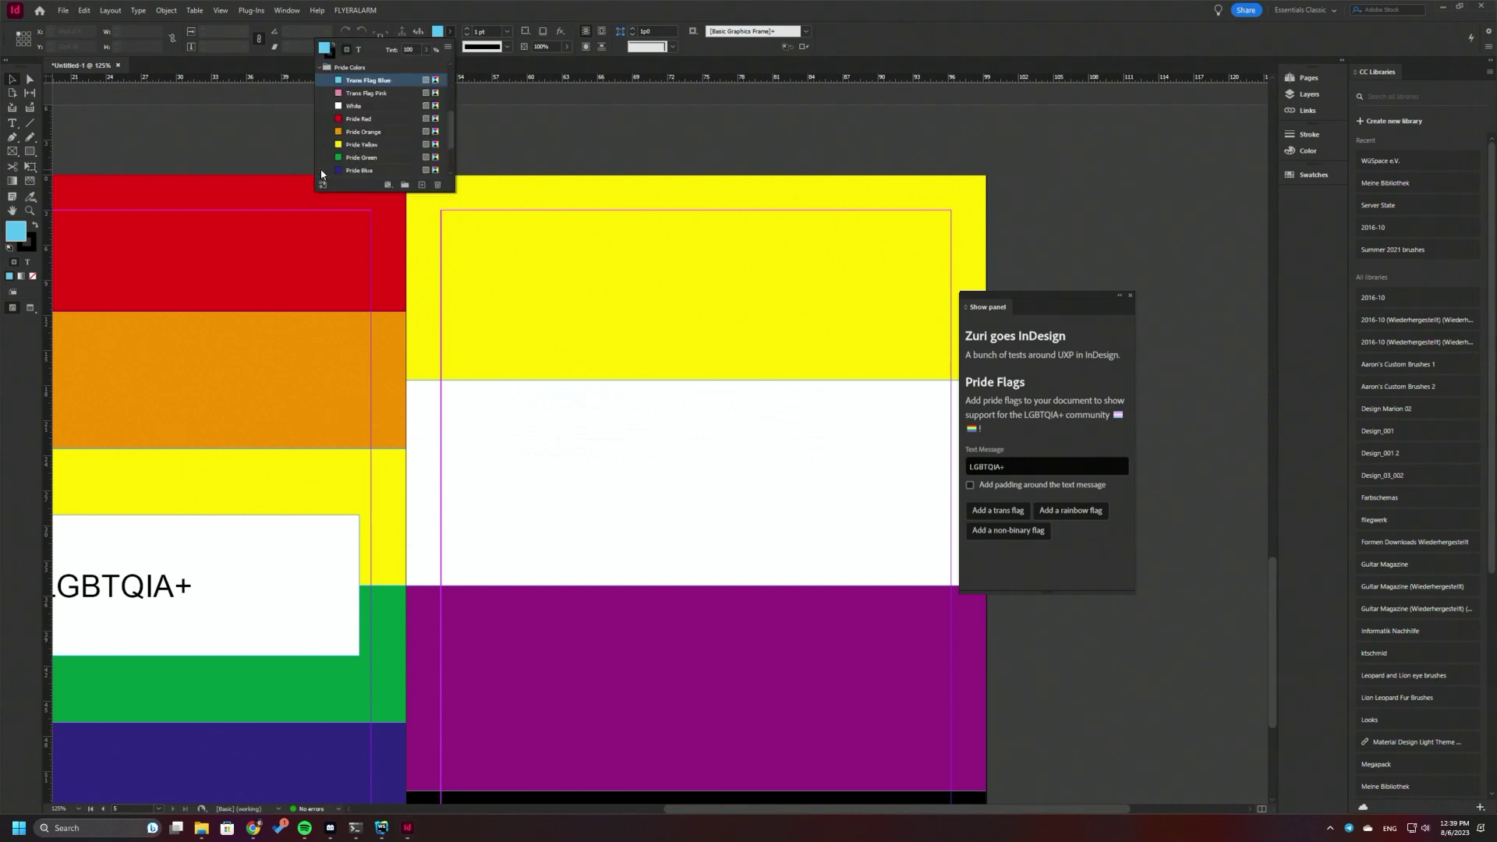
left_click(320, 68)
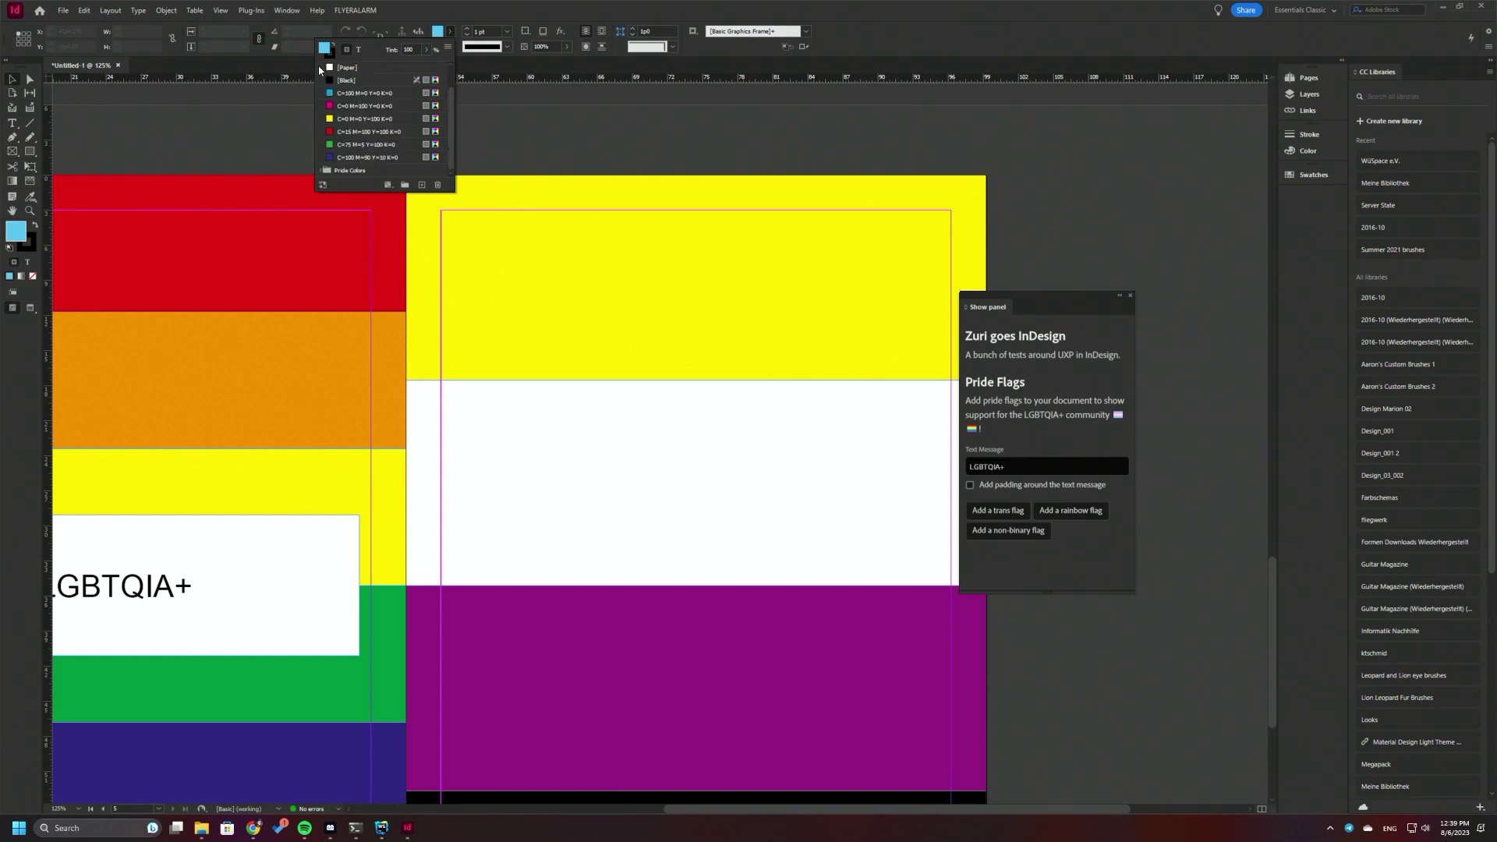
- Rename upsertColor to getOrCreateColor across index.js with Shift+F6
key("alt+Tab")
key("alt+Tab")
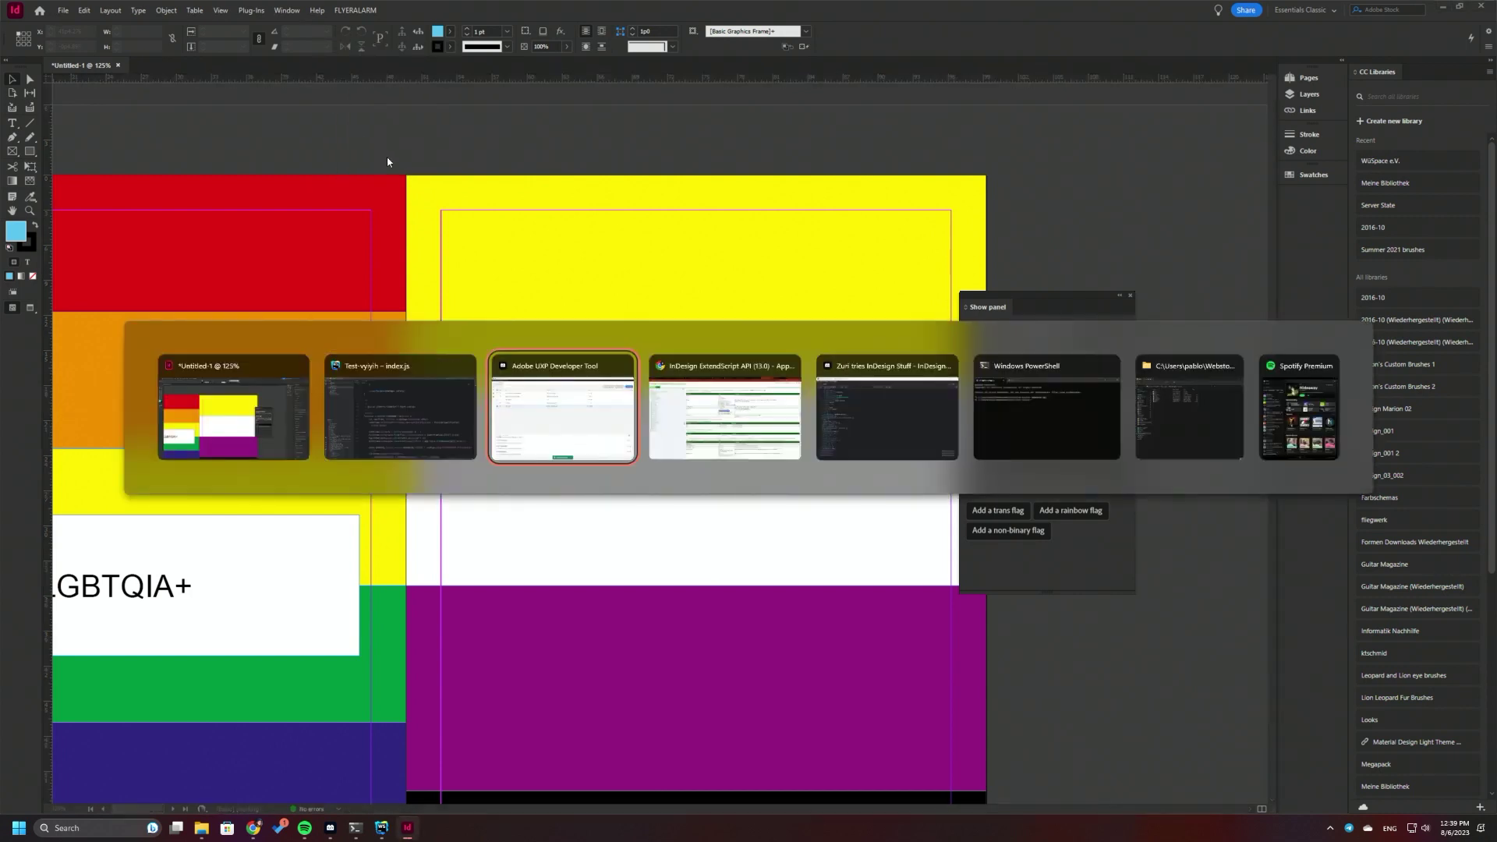
left_click(400, 405)
scroll(668, 406, "down", 5)
scroll(668, 405, "down", 5)
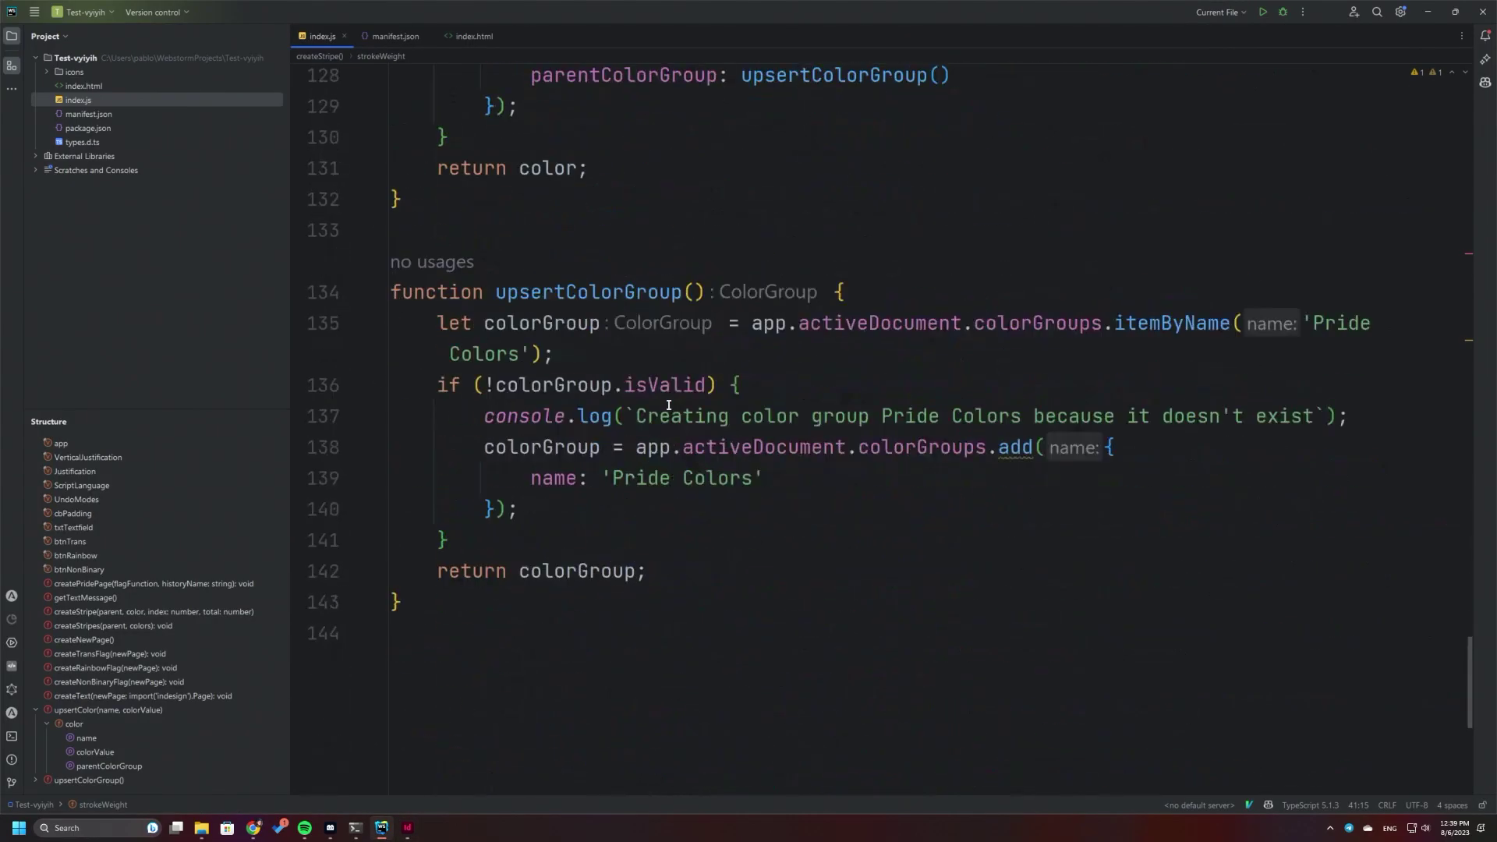
scroll(668, 405, "up", 3)
left_click(617, 416)
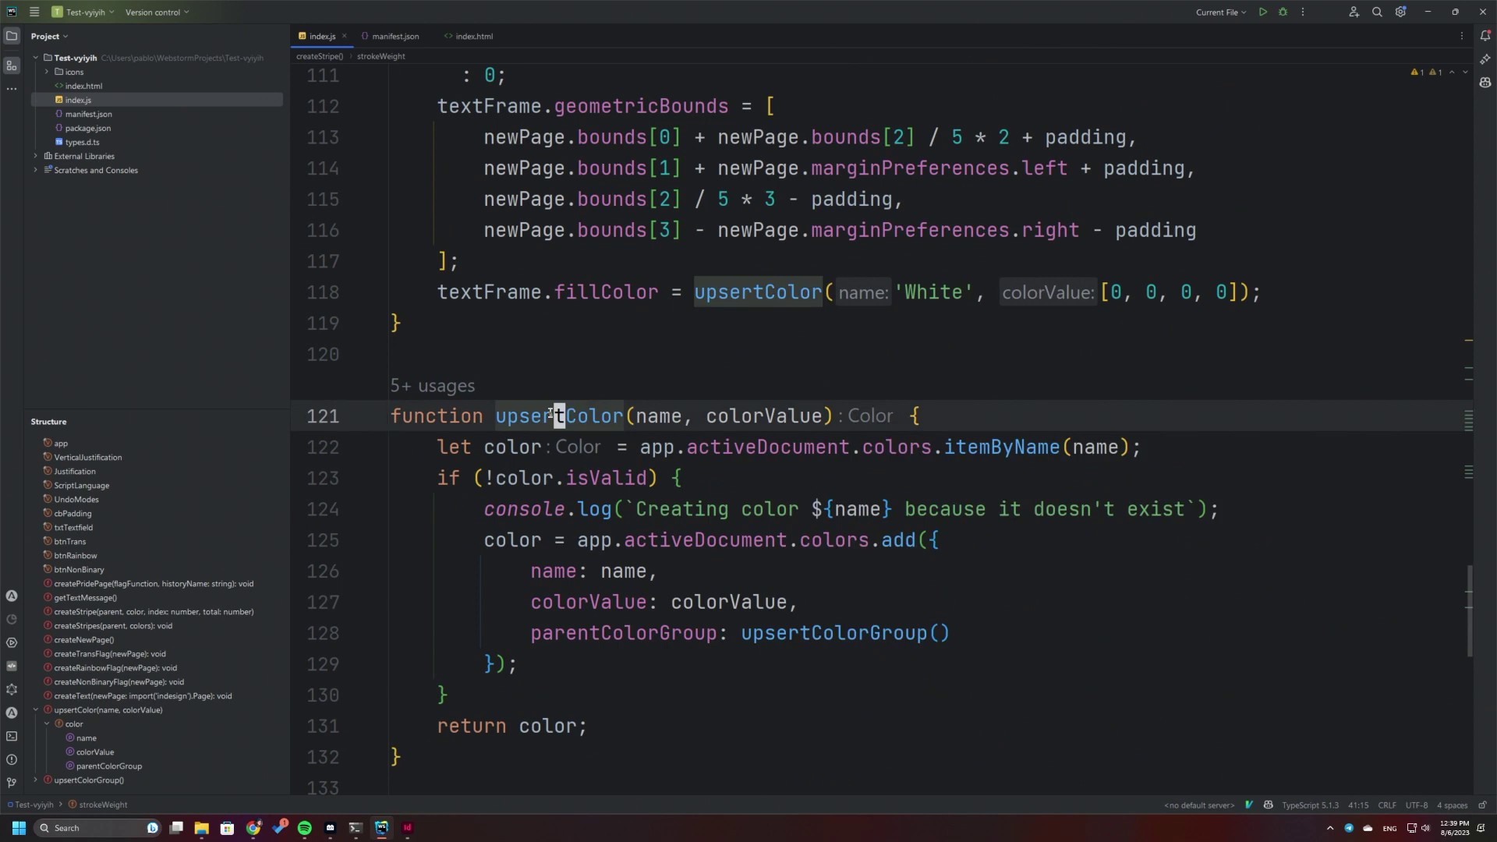
left_click(619, 354)
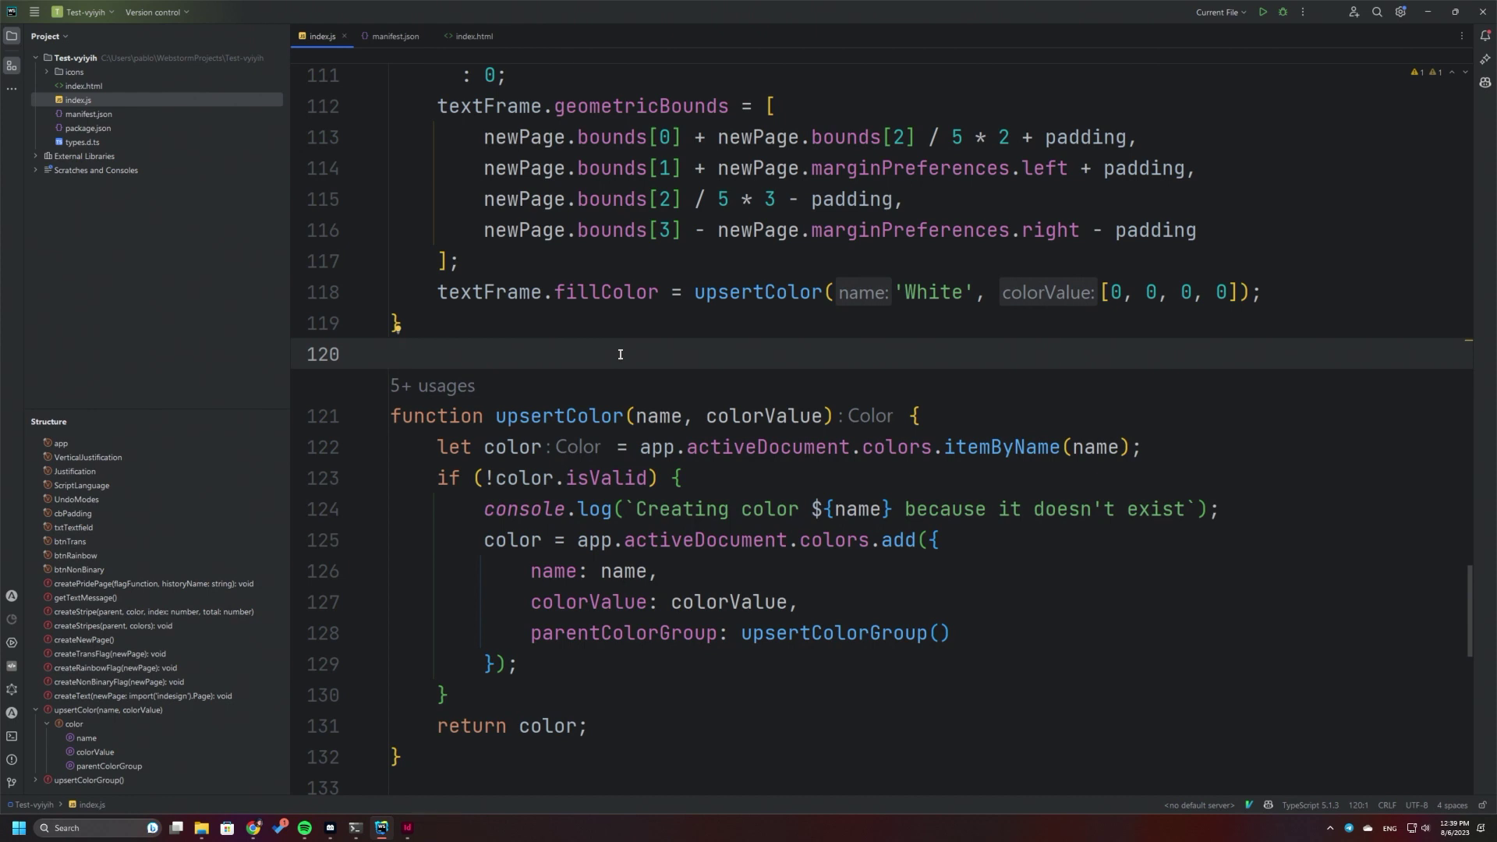
left_click(570, 416)
key("shift+F6")
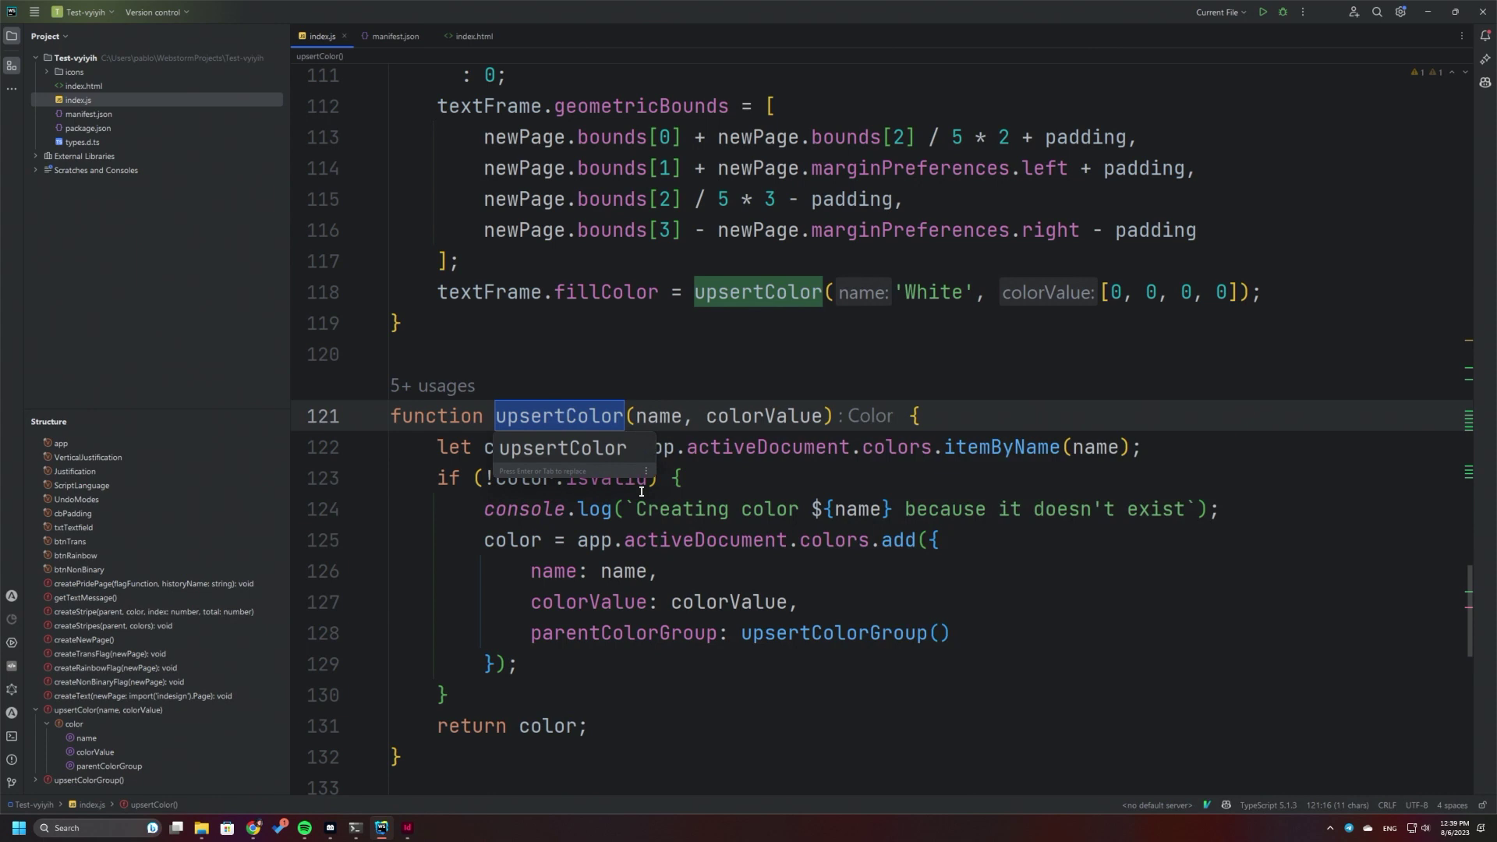
type("gre")
key("BackSpace")
key("BackSpace")
type("etO")
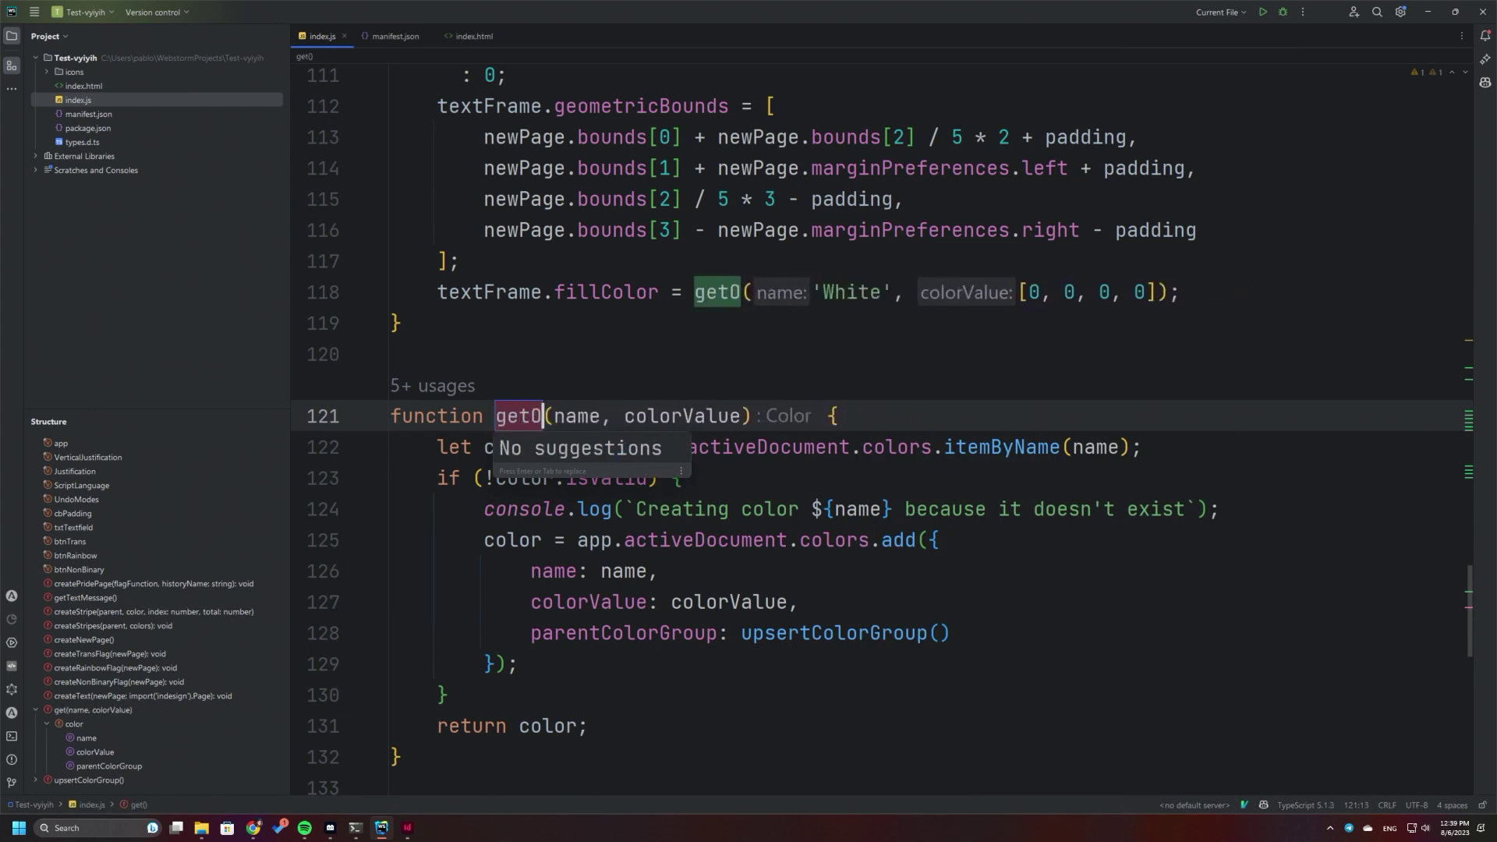
type("rCreateColor")
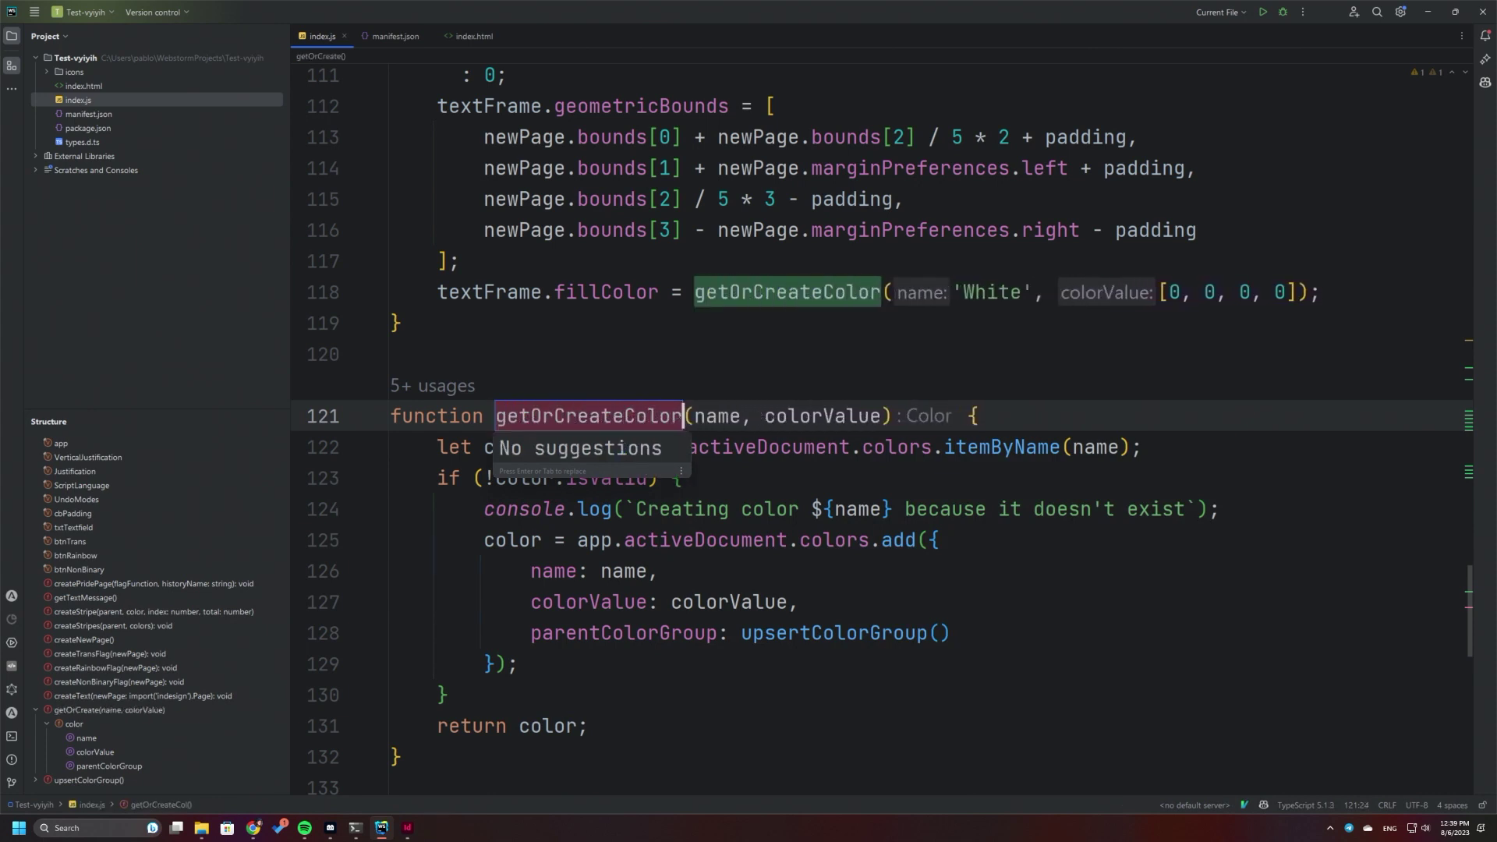
key("Return")
- Rename upsertColorGroup to getOrCreateColorGroup across index.js with Shift+F6
scroll(540, 398, "down", 5)
left_click(540, 398)
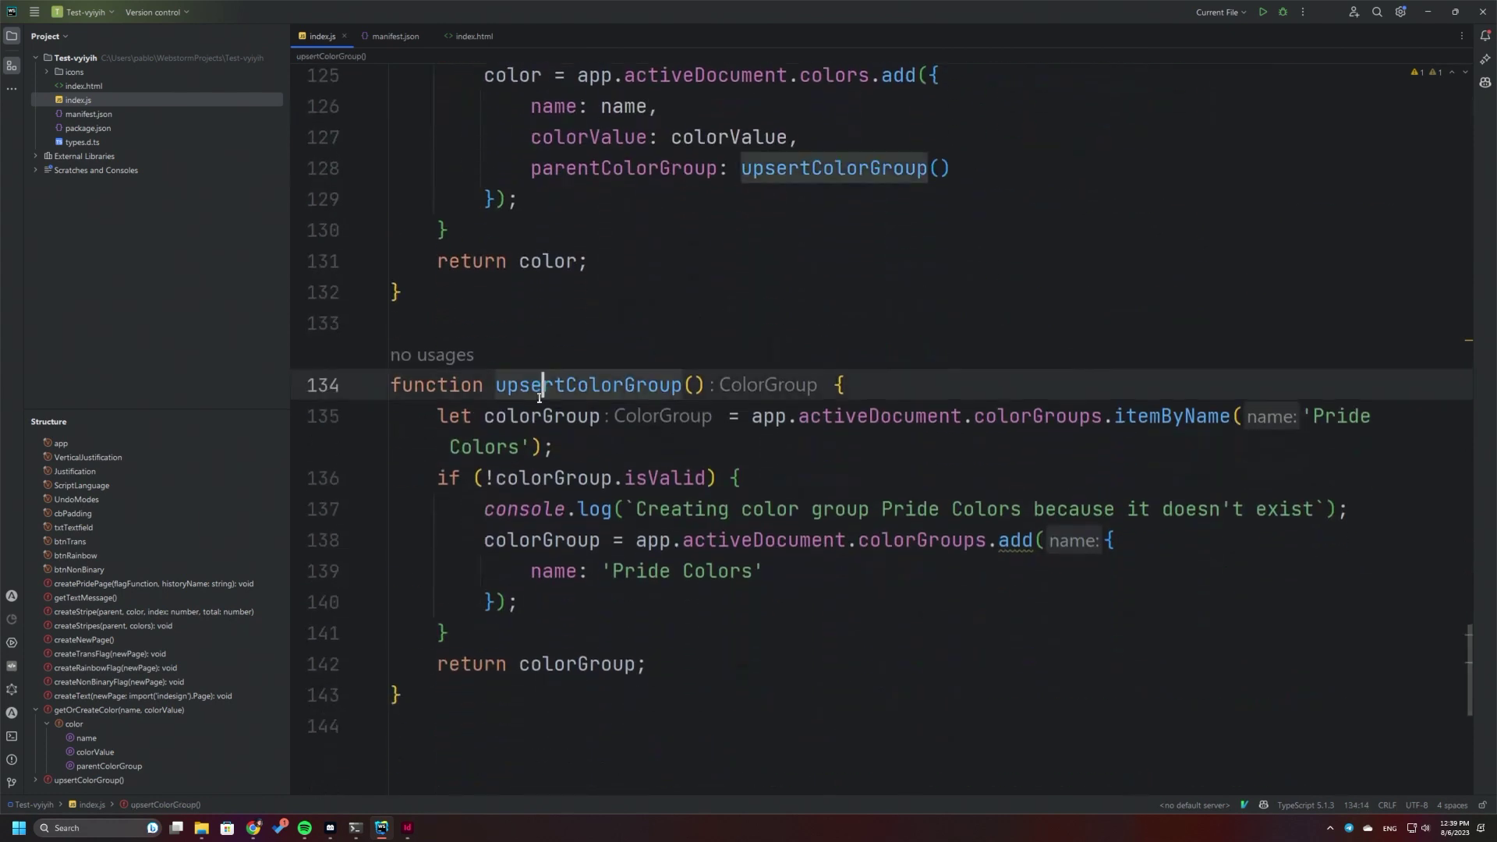
key("shift+F6")
type("getOr")
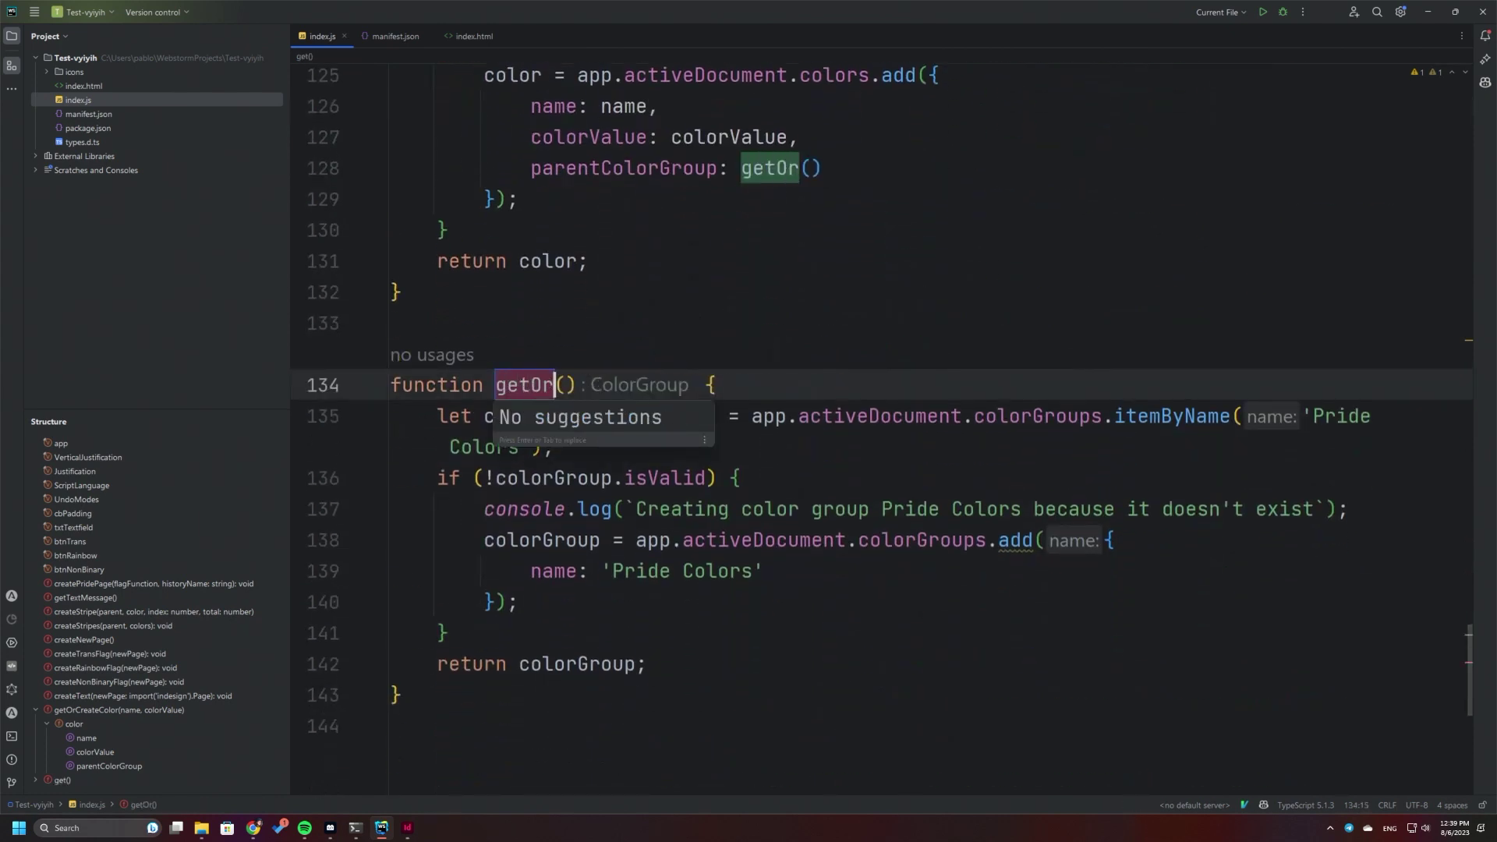
type("CreateColor")
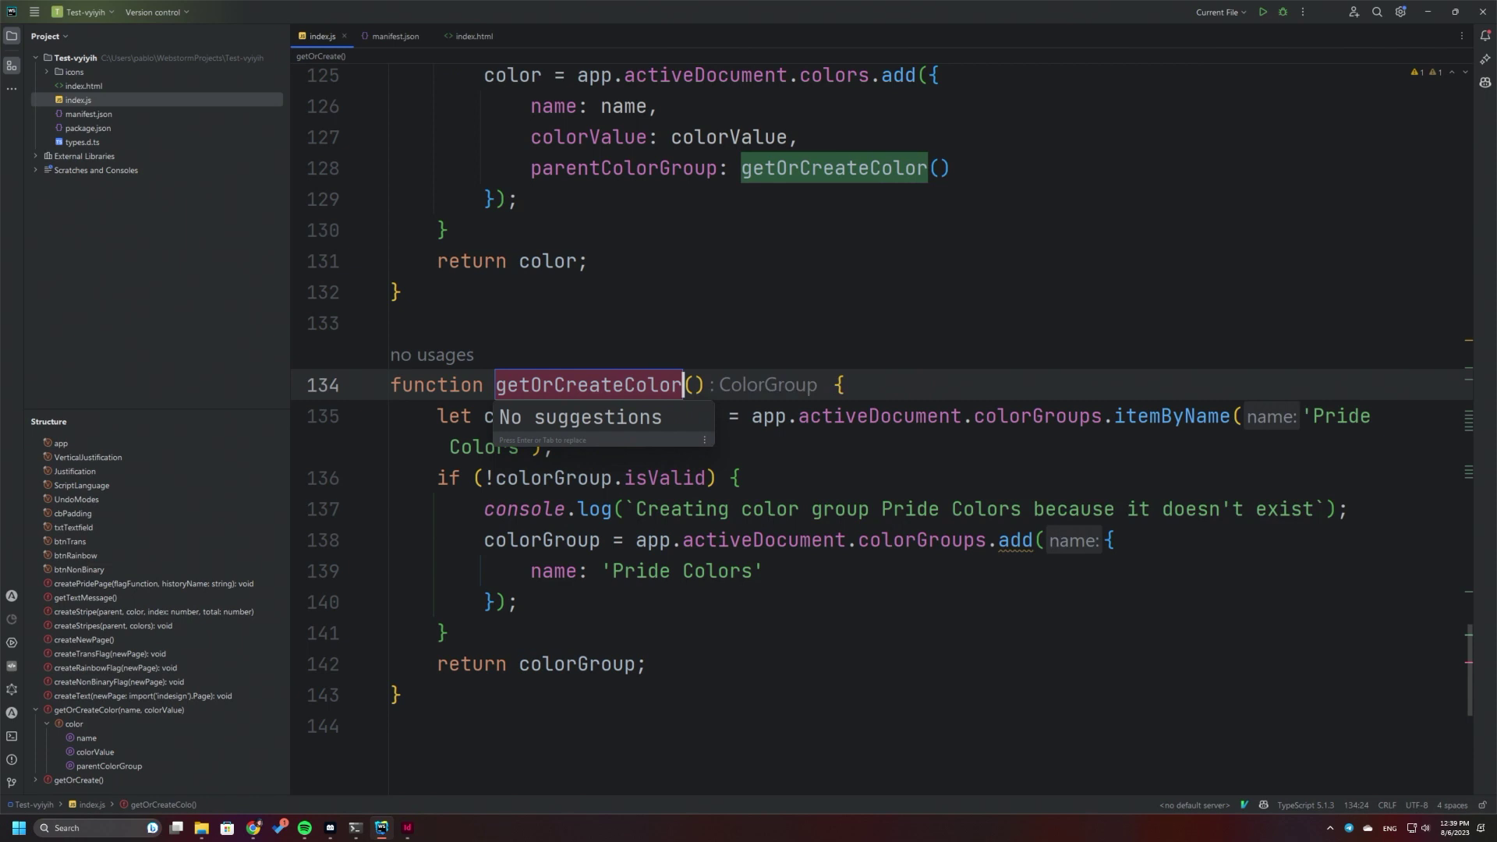
type("Group")
key("Return")
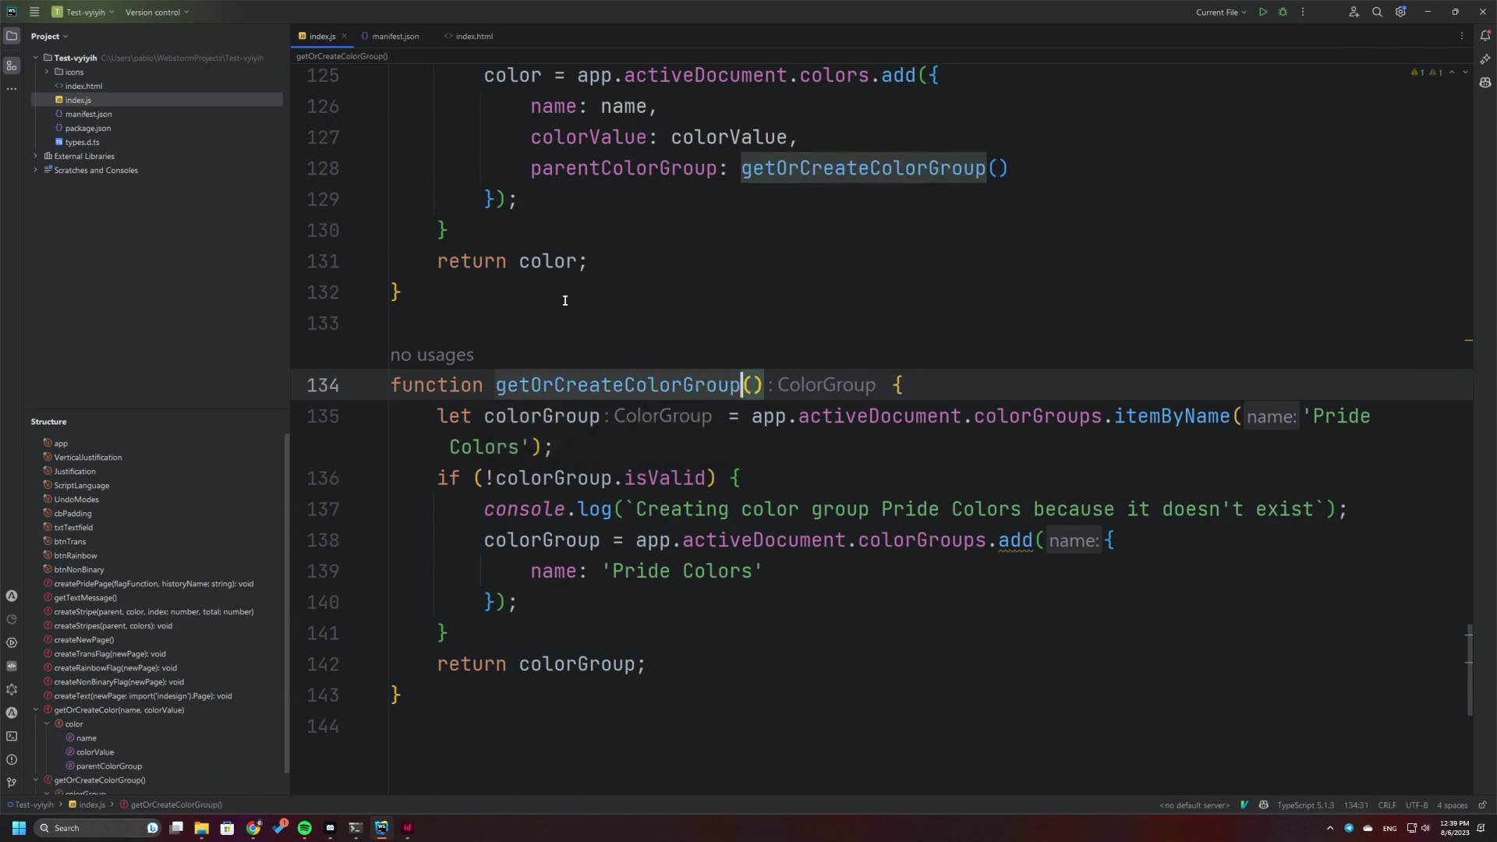
scroll(572, 312, "up", 5)
left_click(572, 312)
scroll(593, 328, "down", 2)
scroll(604, 358, "up", 2)
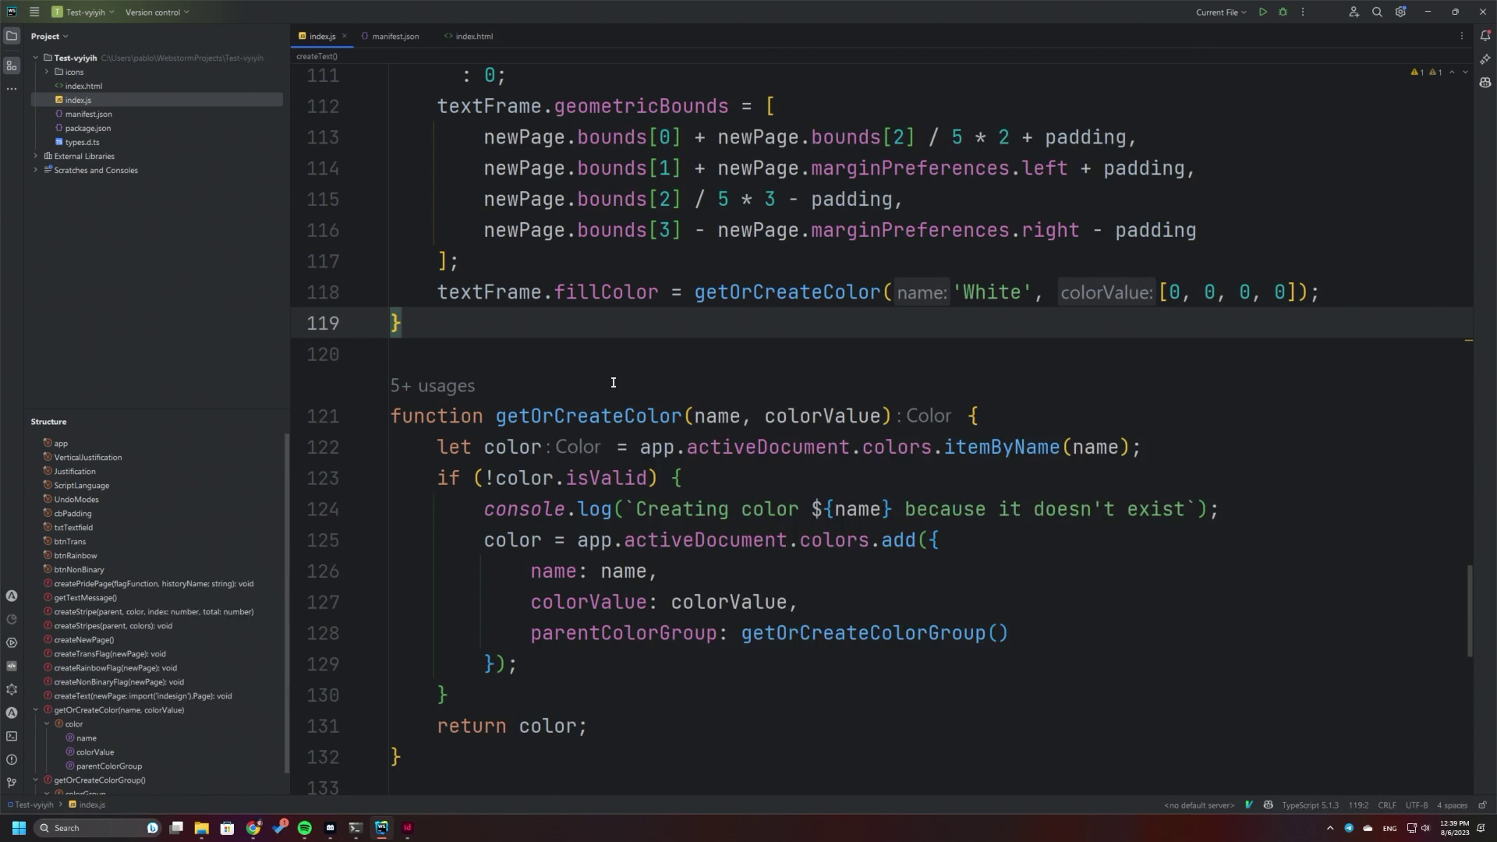
left_click(593, 361)
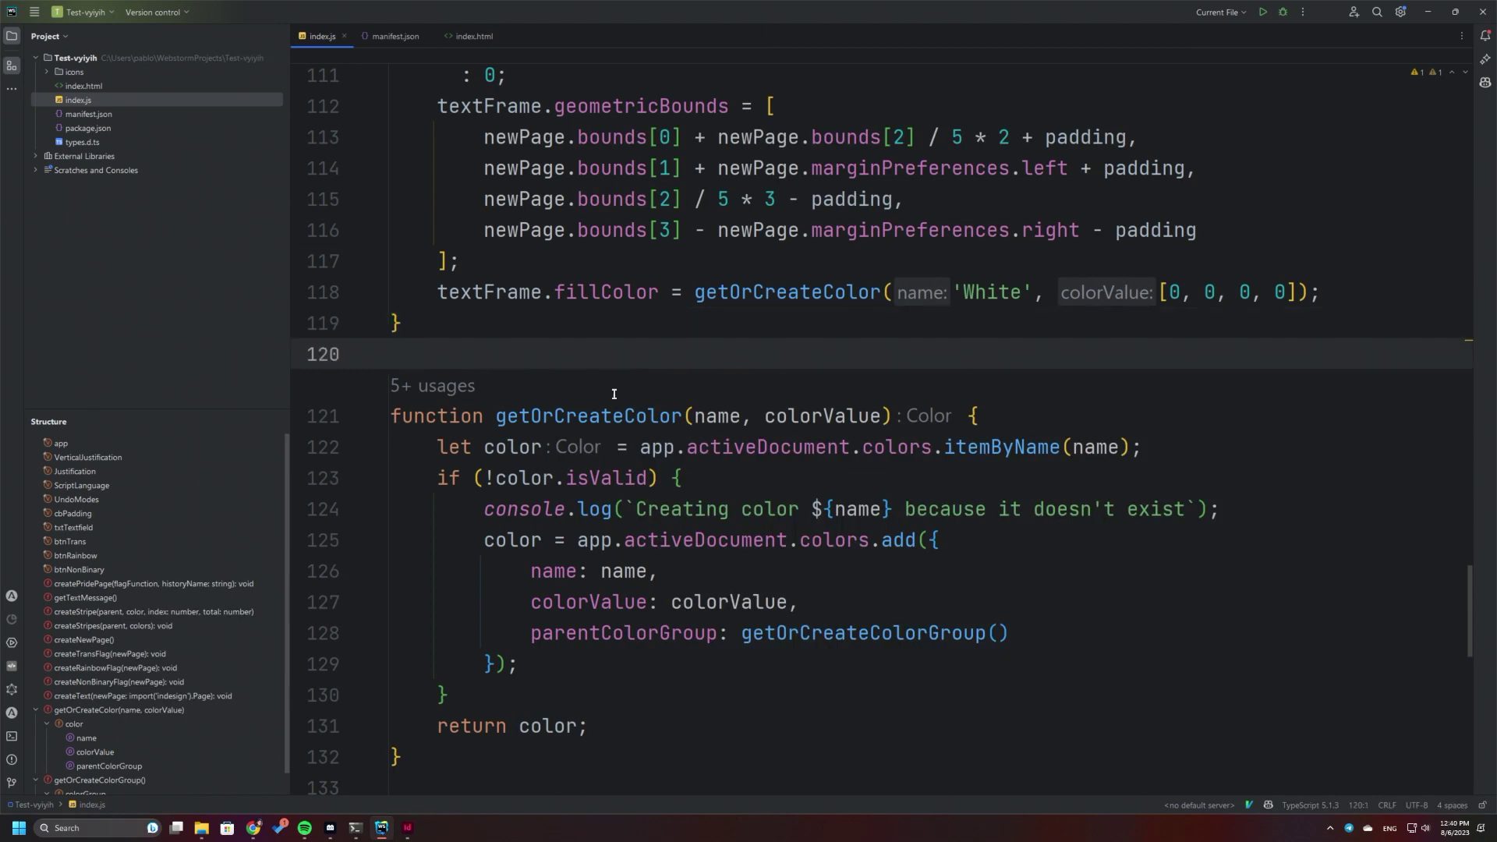
left_click(578, 416)
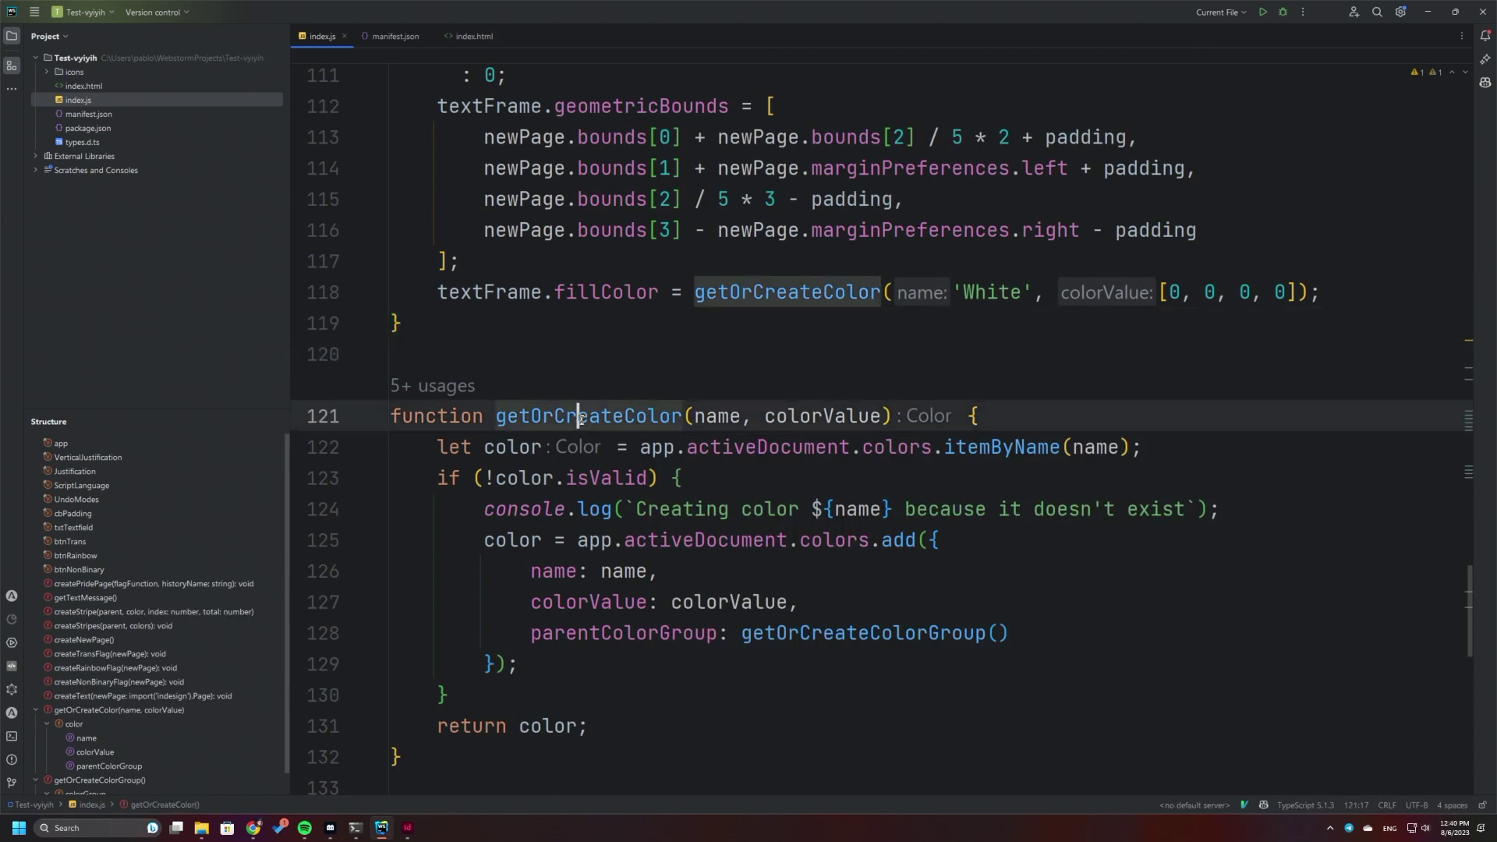
left_click(484, 447)
left_click(974, 448)
left_click(1085, 451)
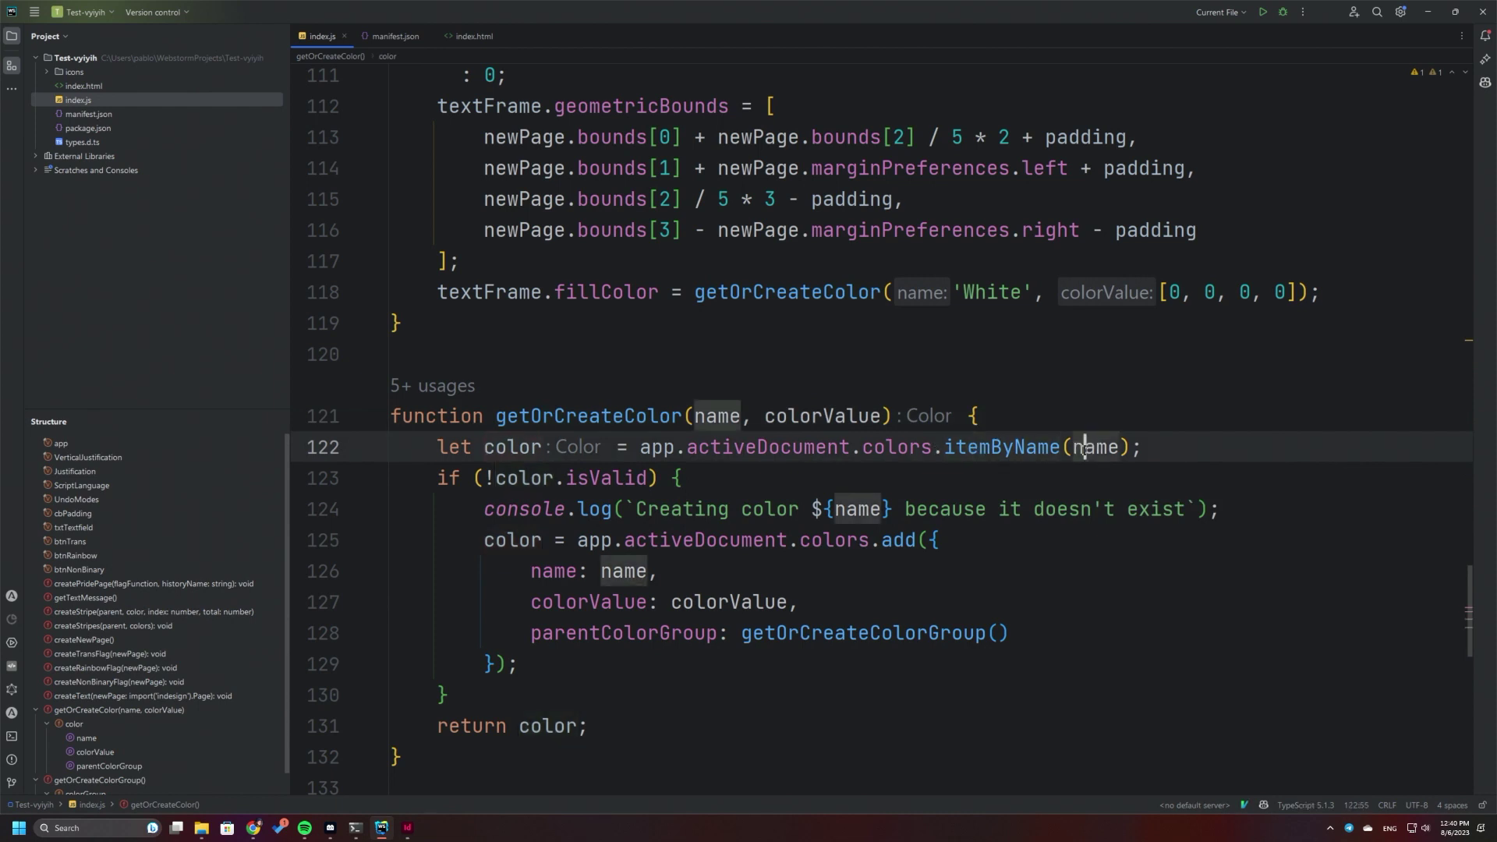
scroll(680, 415, "up", 1)
scroll(684, 421, "down", 1)
left_click(959, 447)
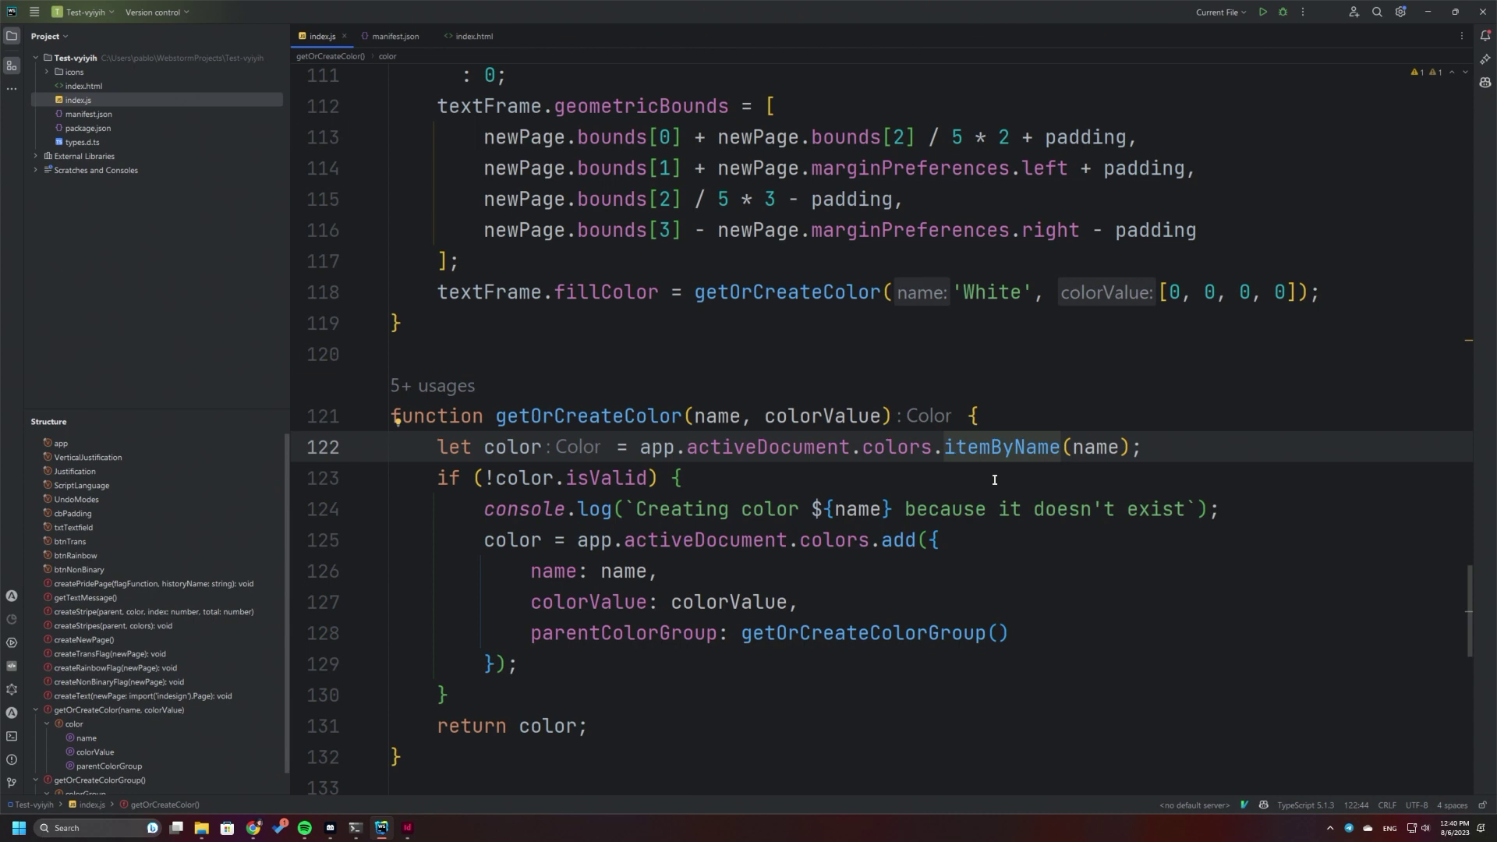
left_click(528, 448)
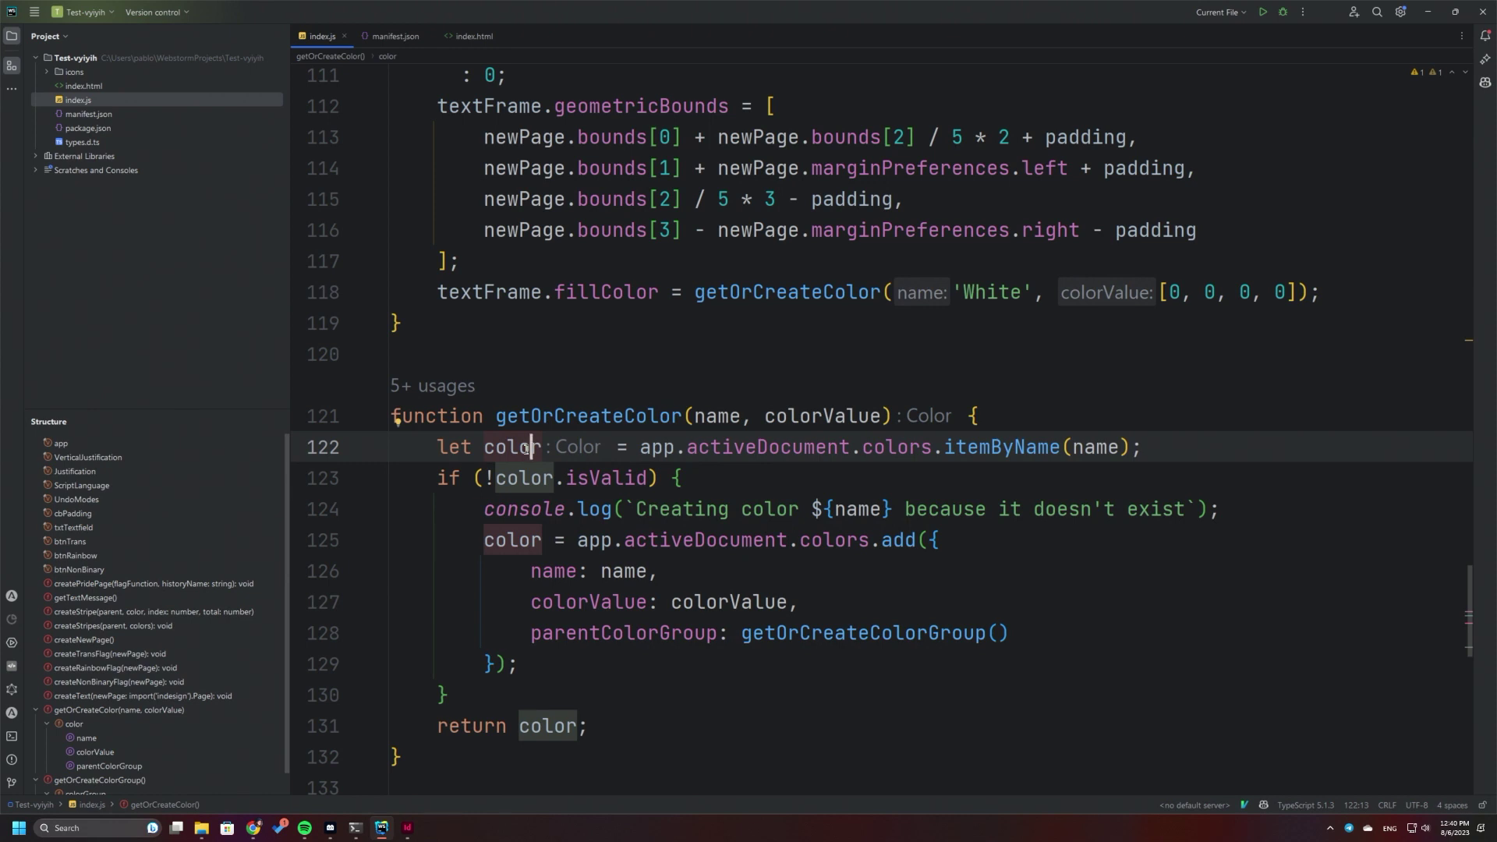
left_click(547, 479)
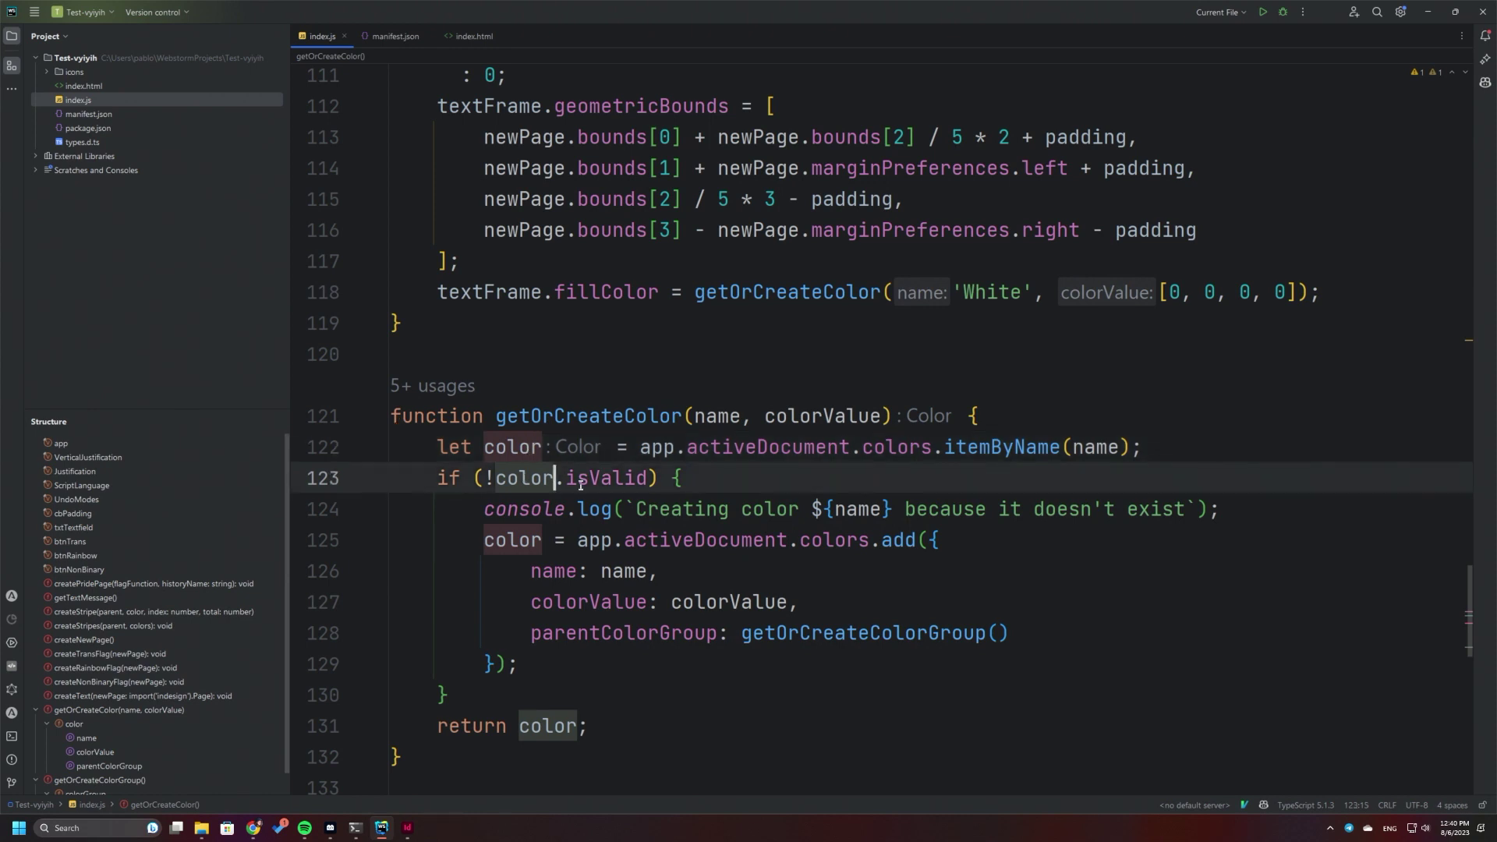
left_click(602, 480)
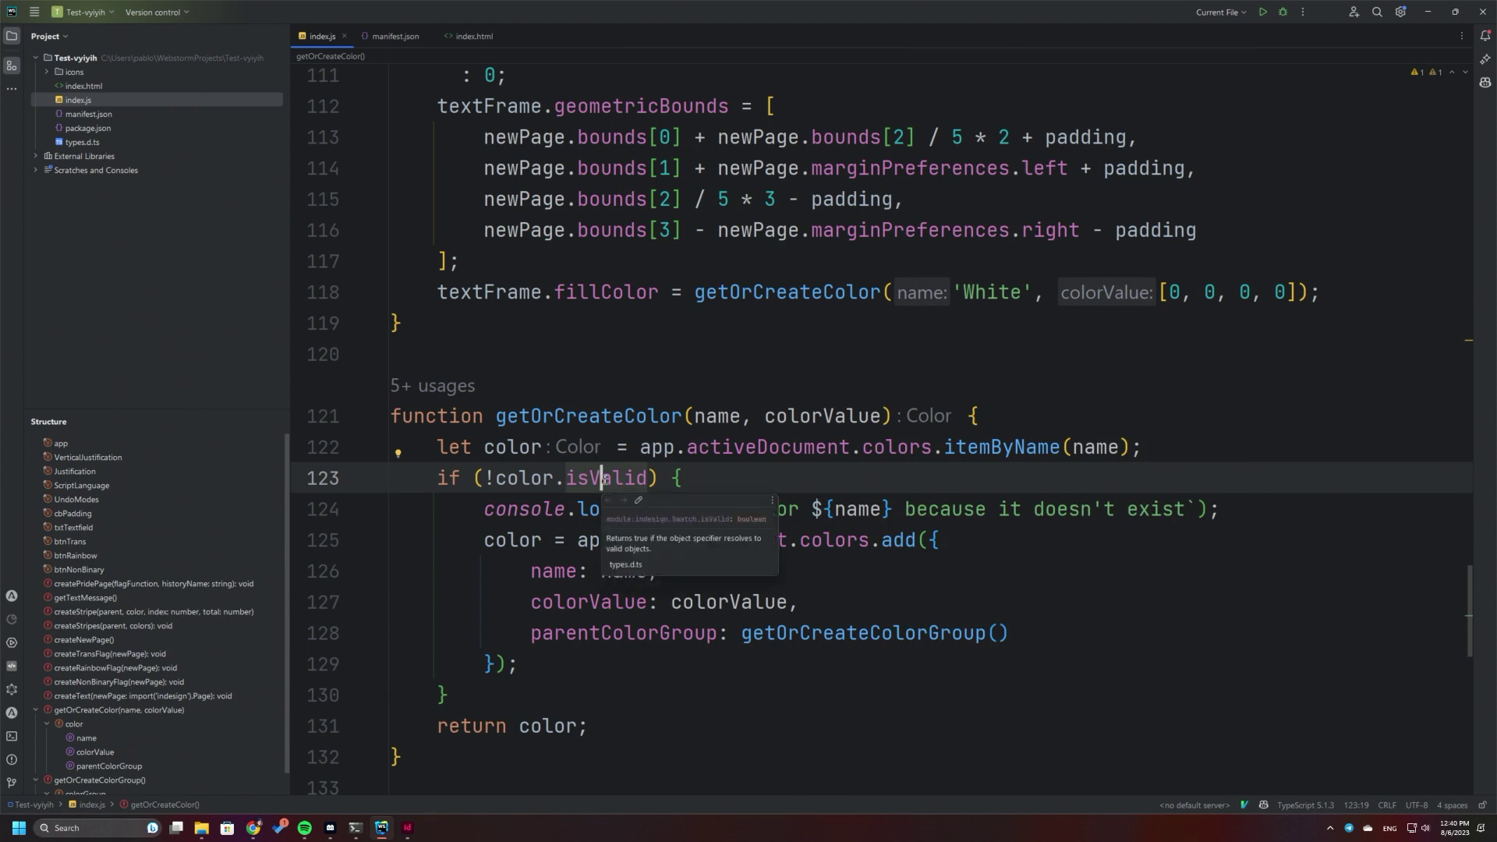
left_click(625, 542)
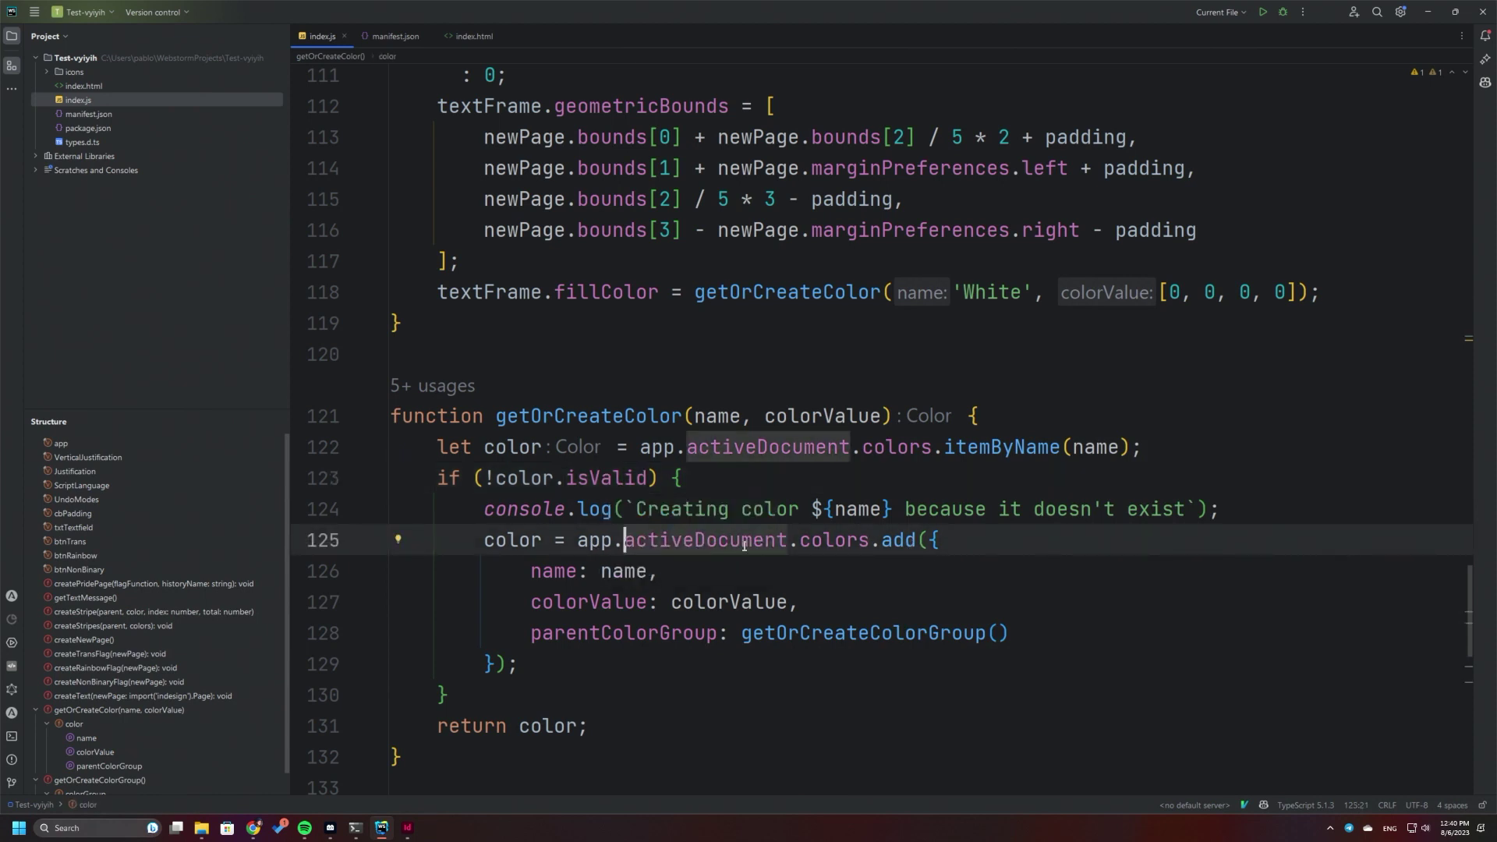
left_click(818, 540)
left_click(905, 540)
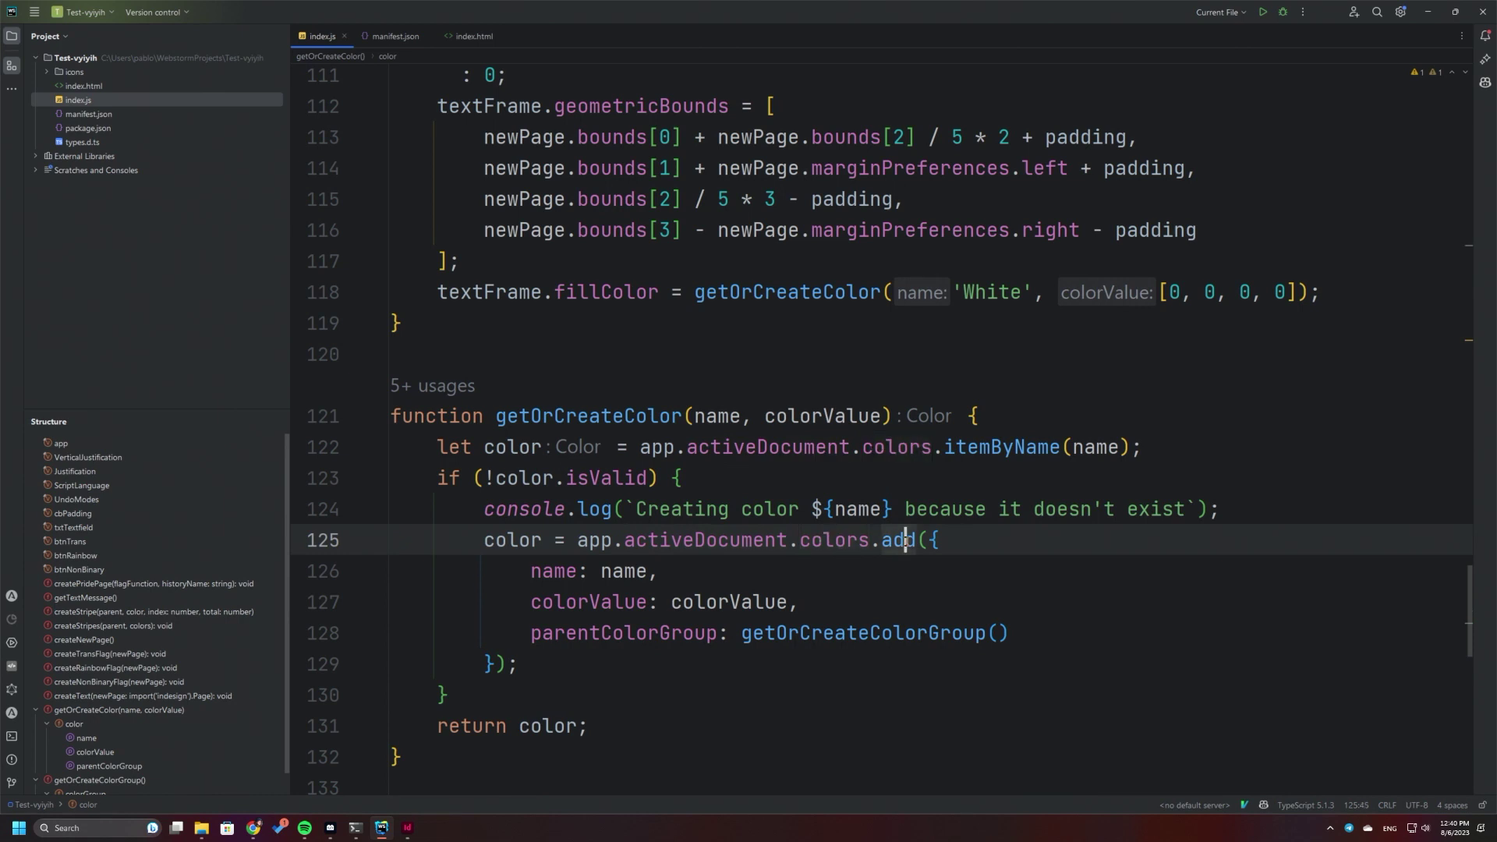
left_click(592, 574)
left_click(765, 602)
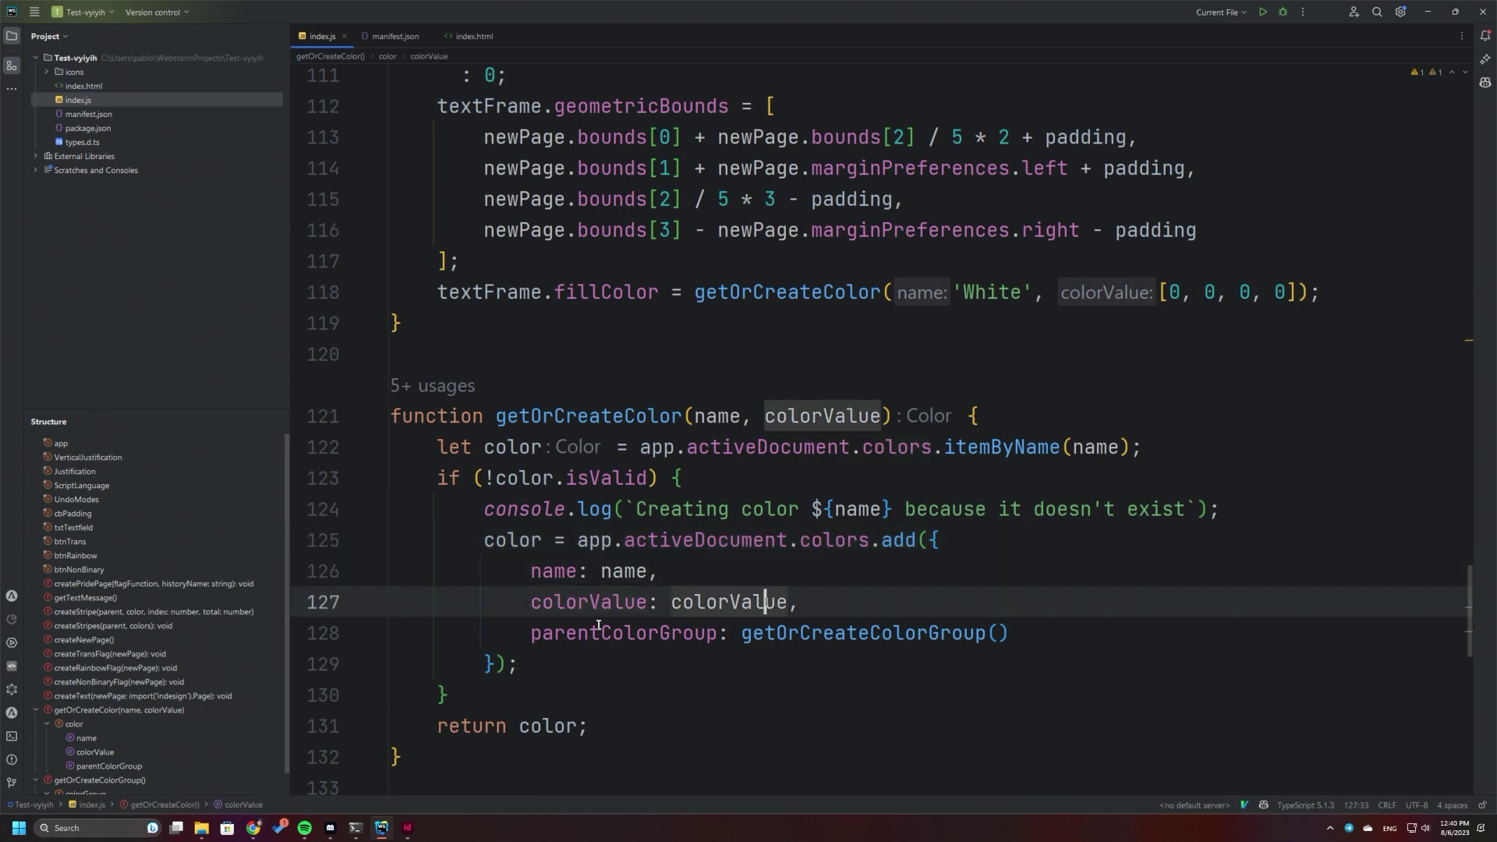
left_click(599, 630)
scroll(868, 626, "down", 2)
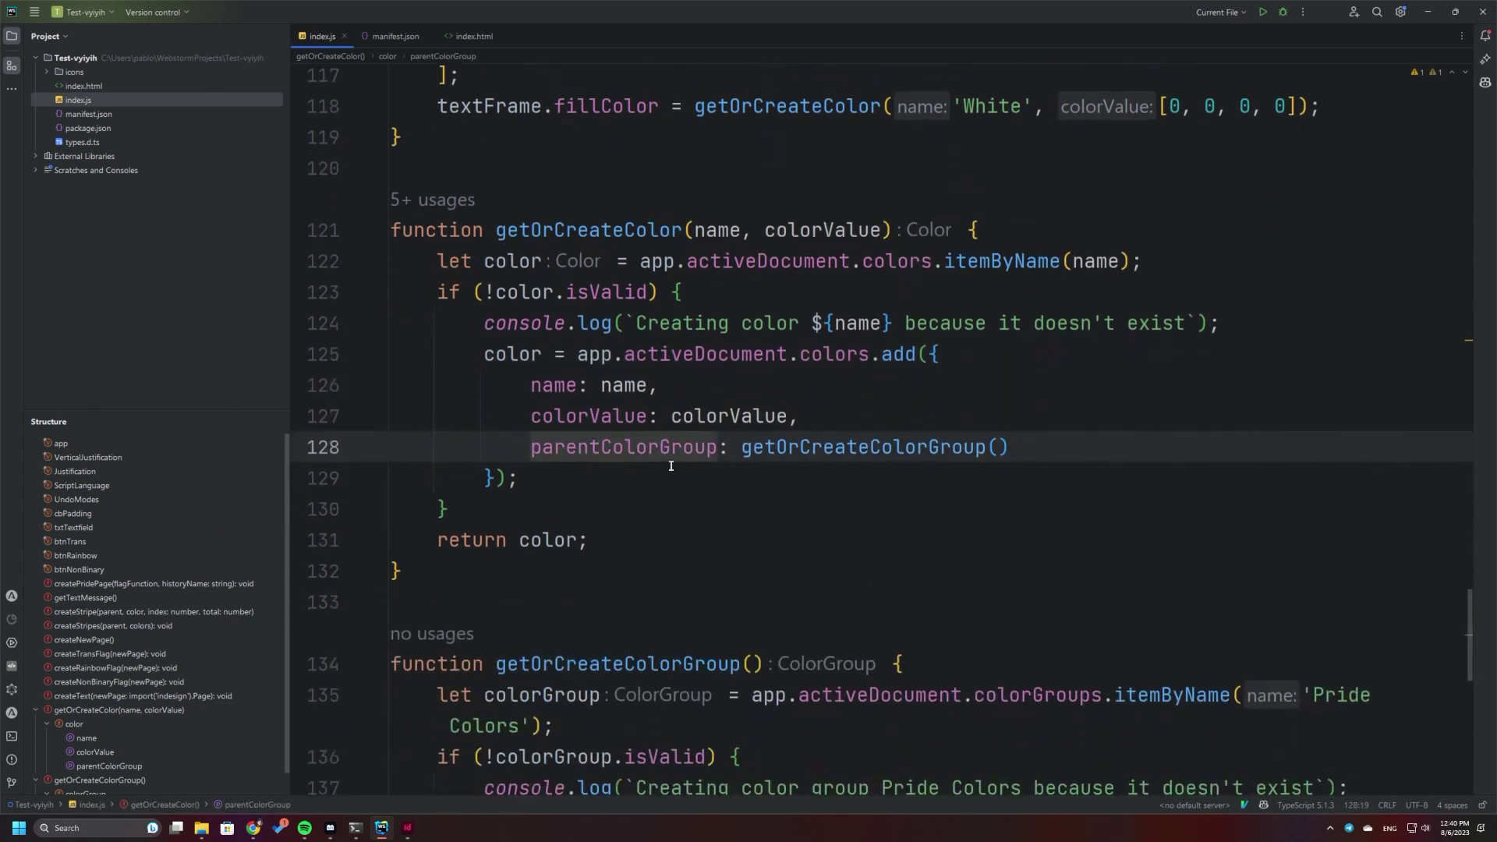
scroll(734, 472, "down", 1)
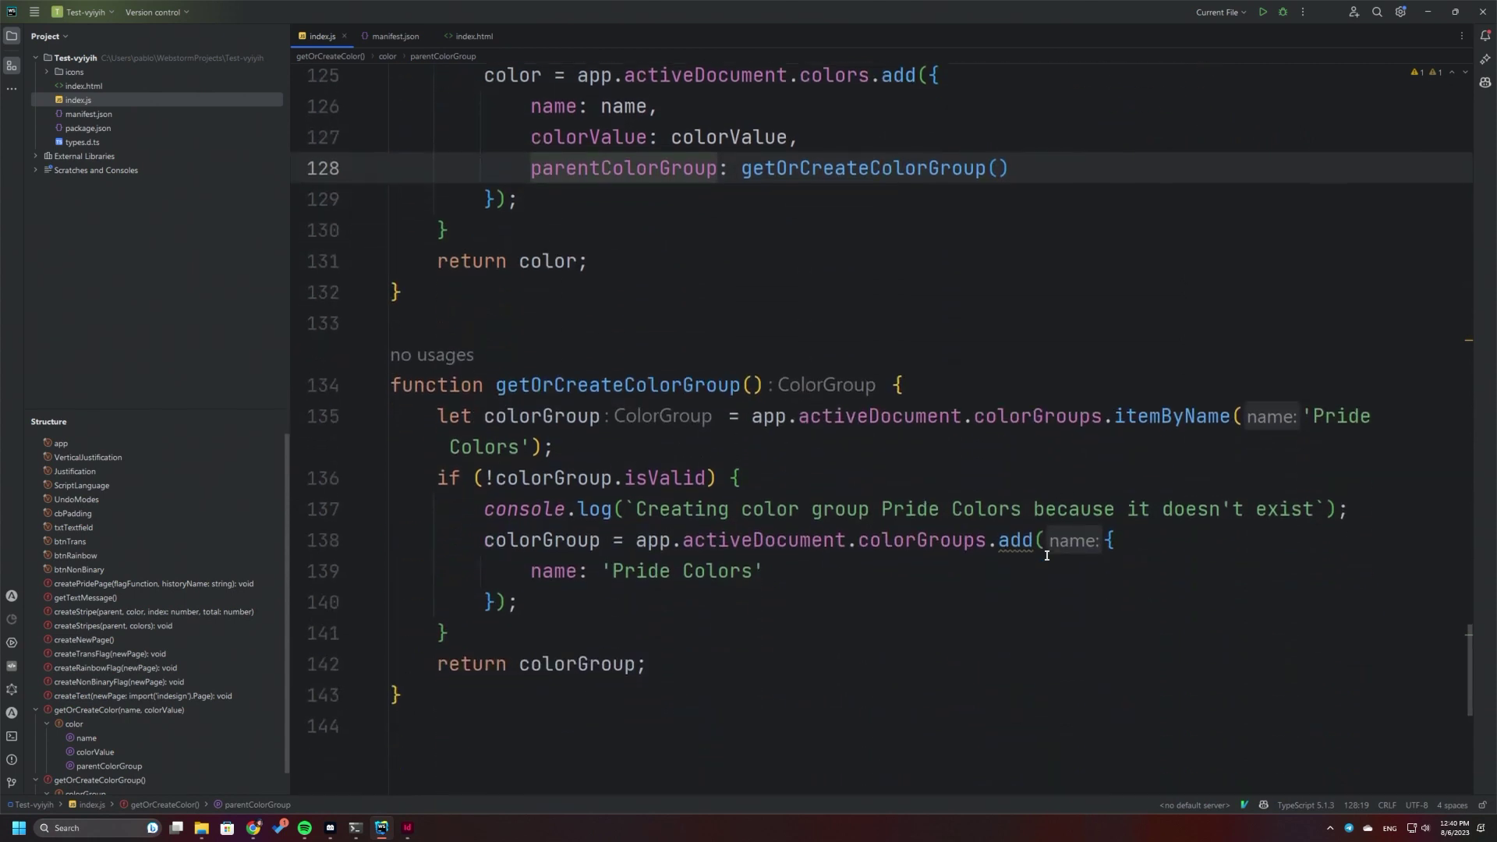
- Select the Pride Colors group in InDesign's Fill swatch list, then return to index.js in WebStorm
key("alt+Tab")
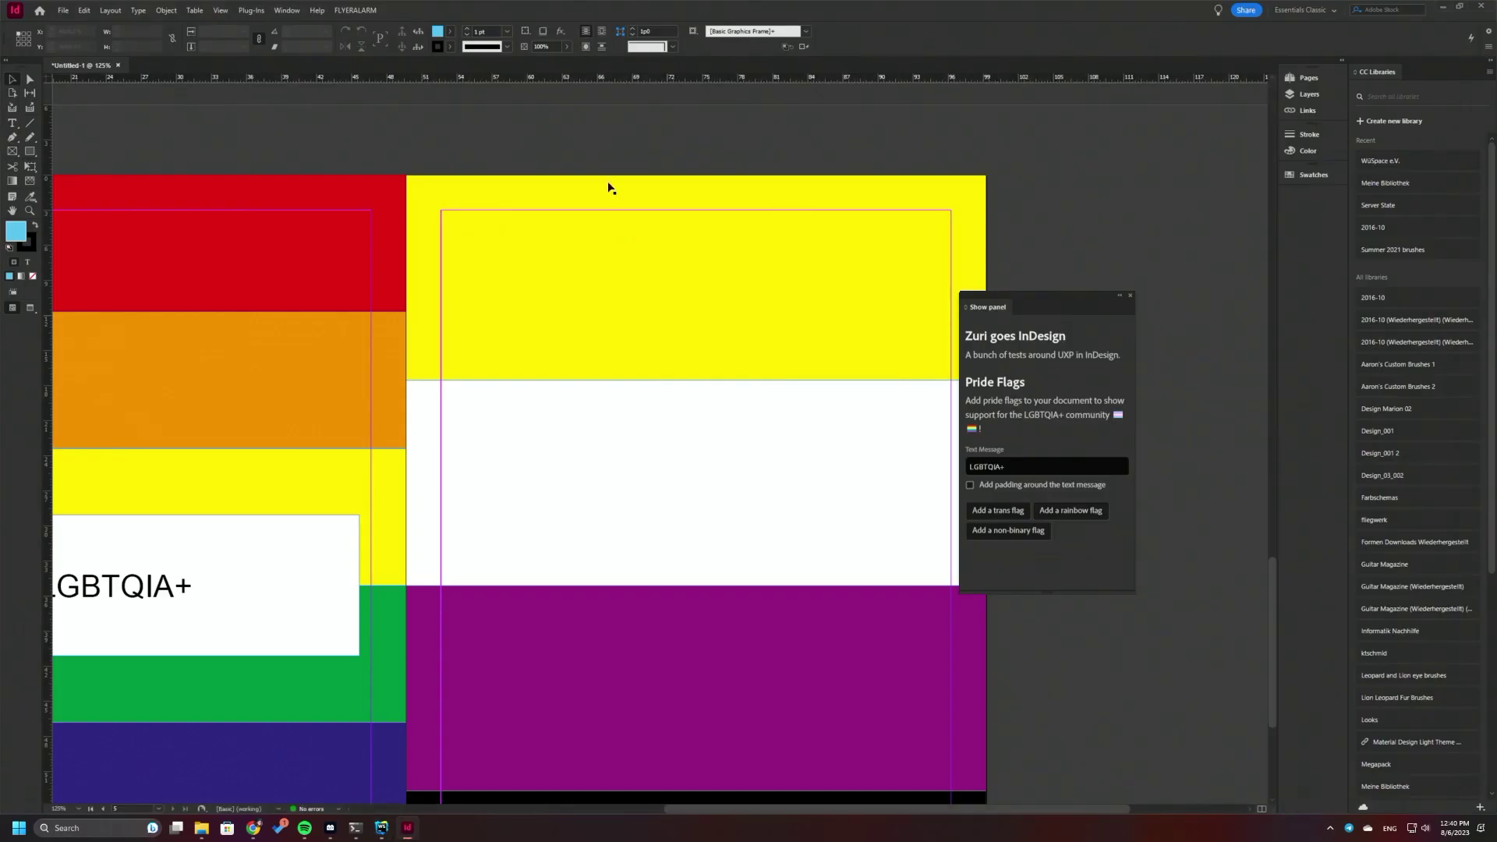
left_click(448, 32)
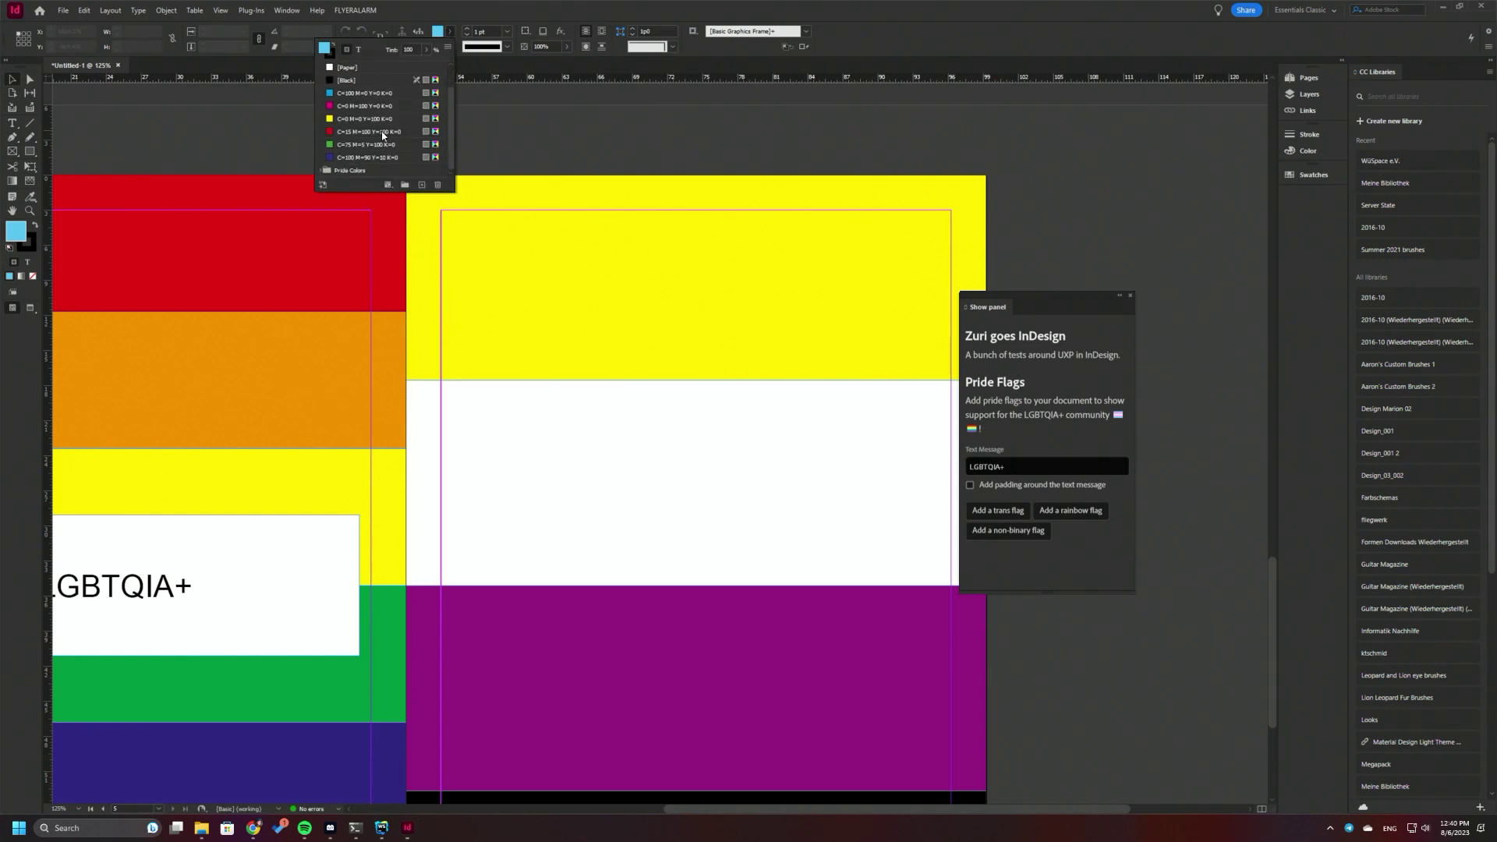
left_click(353, 171)
key("alt+Tab")
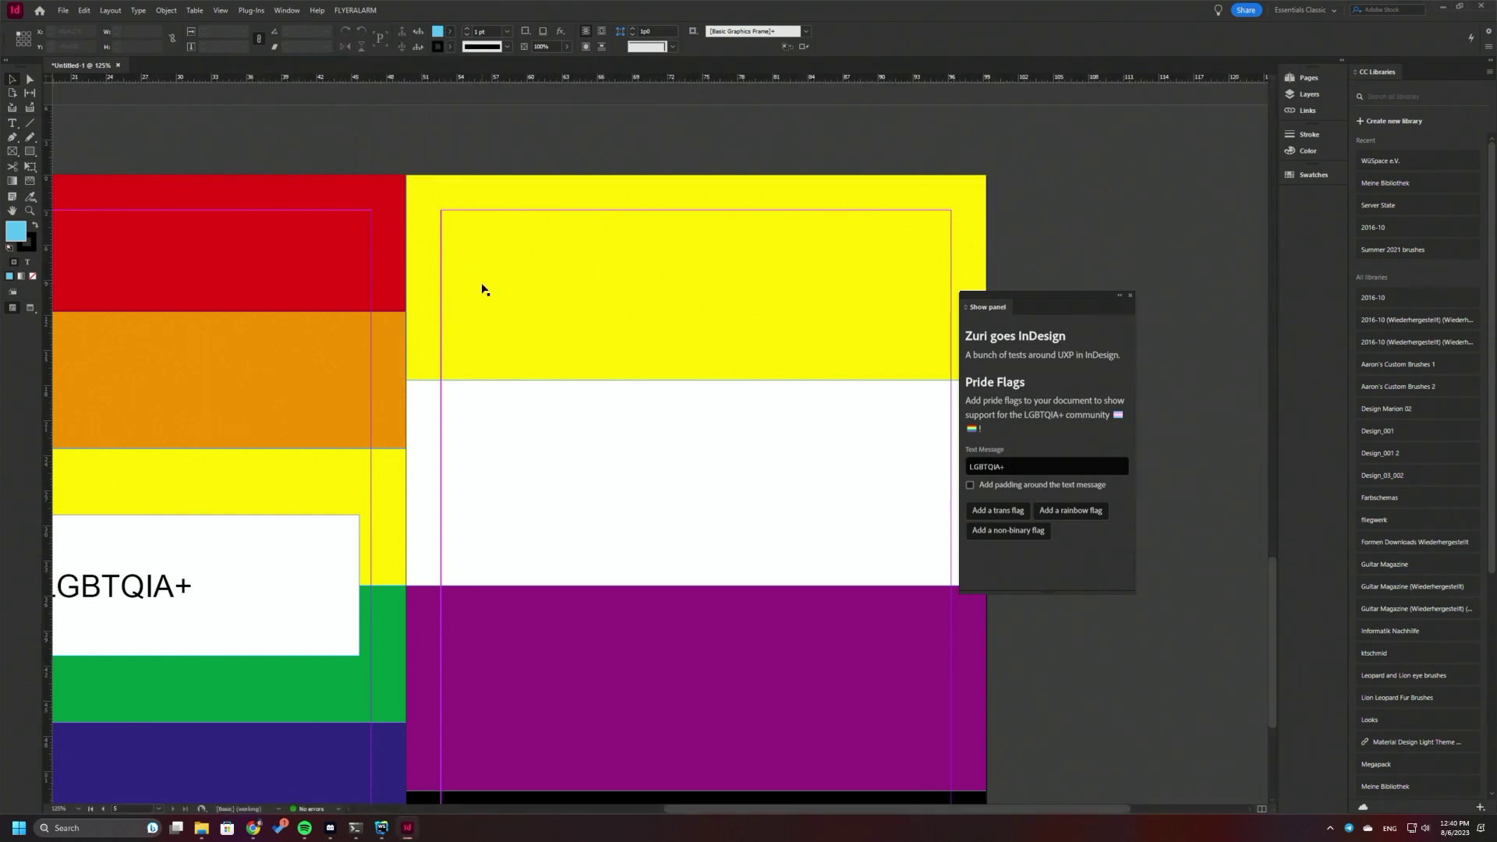
key("alt+Tab")
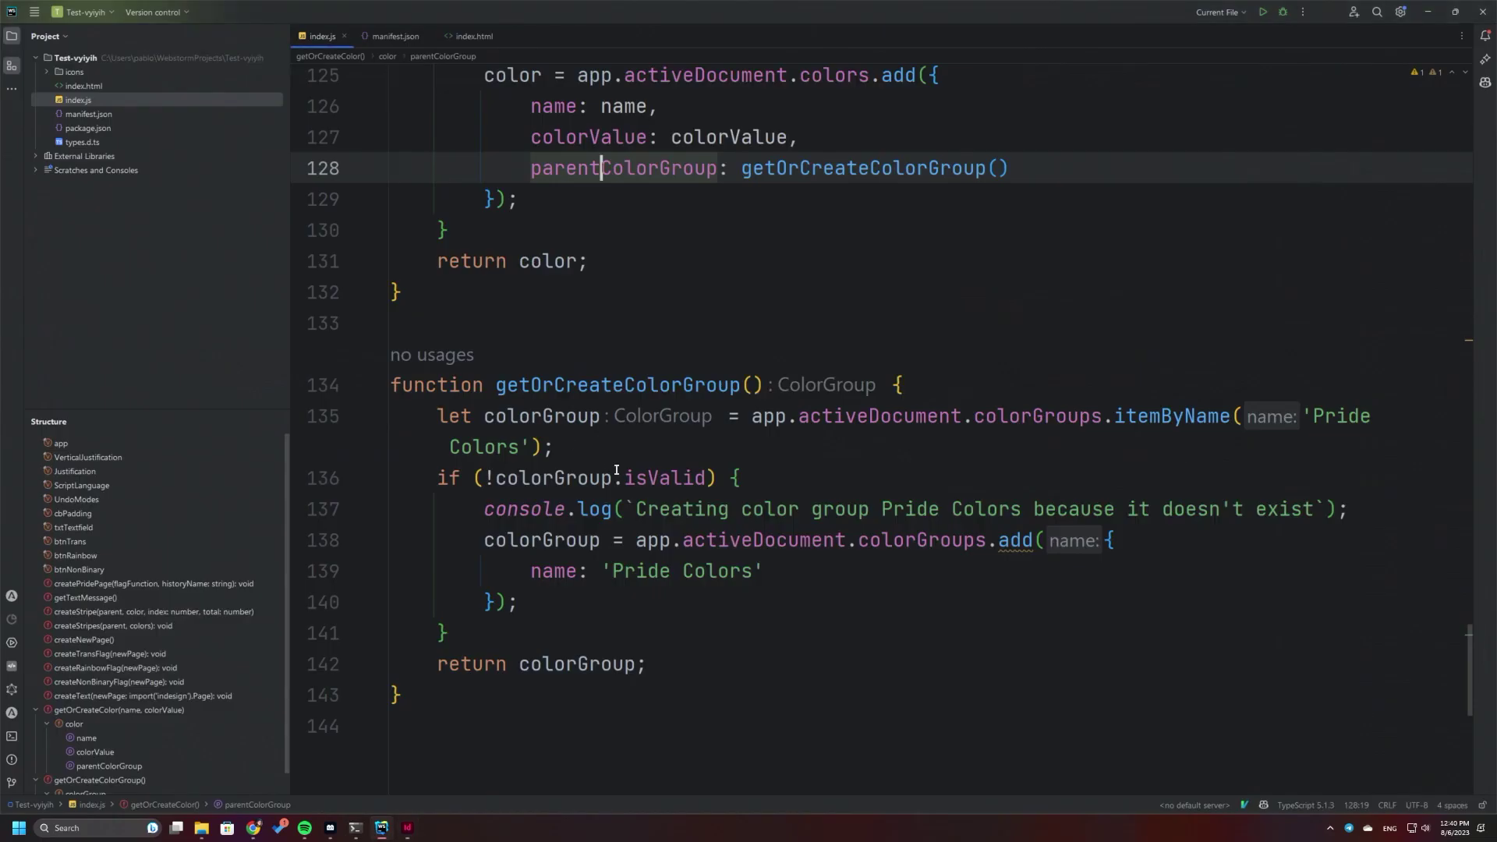
- Scroll up to createNonBinaryFlag and look at its Non-Binary Yellow getOrCreateColor call
left_click(615, 325)
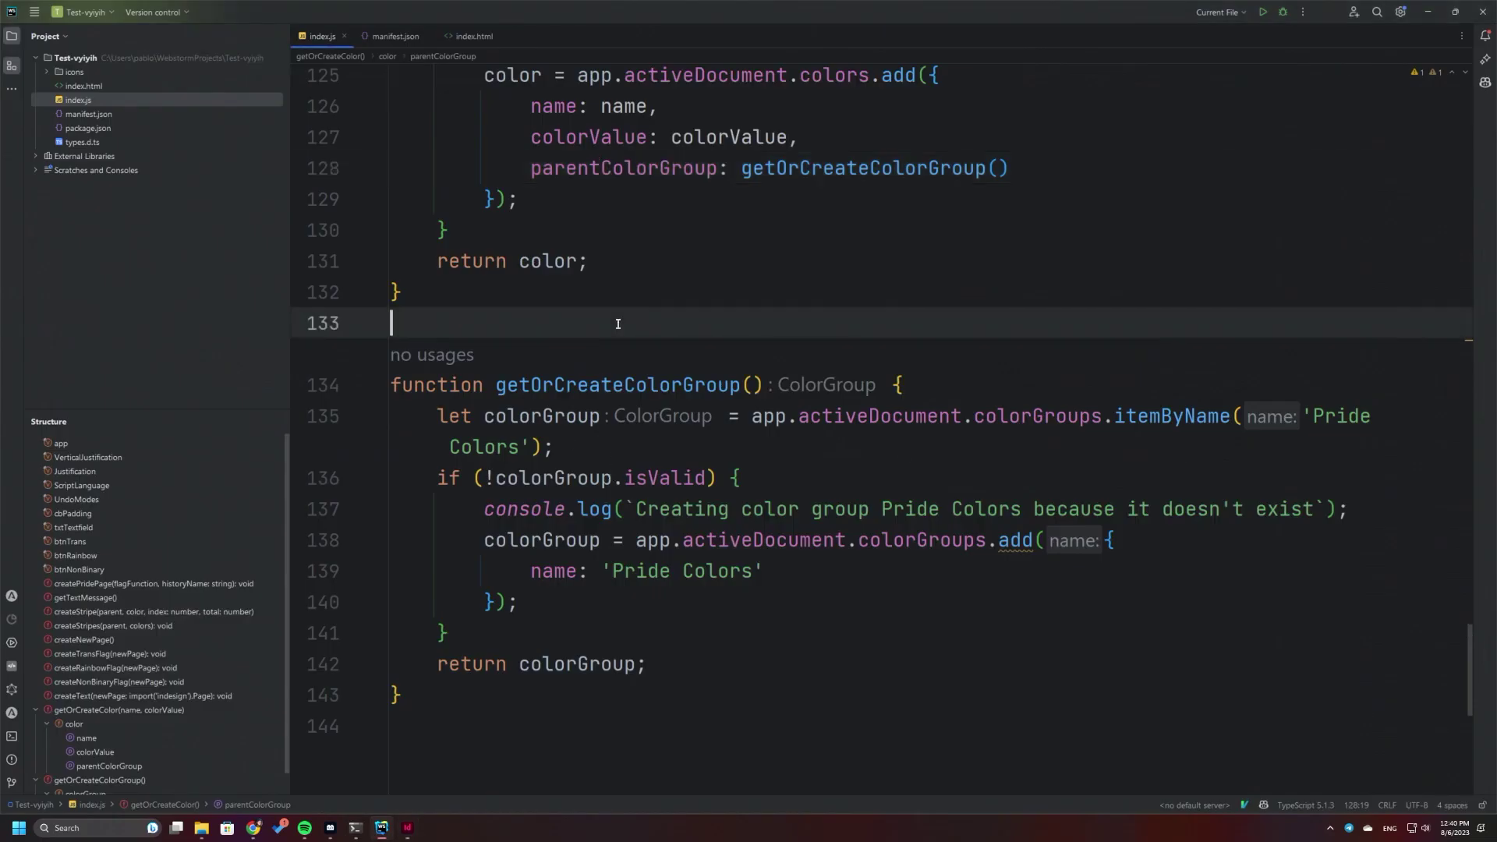
scroll(616, 390, "up", 4)
scroll(616, 400, "up", 5)
scroll(616, 400, "up", 5)
scroll(616, 400, "up", 2)
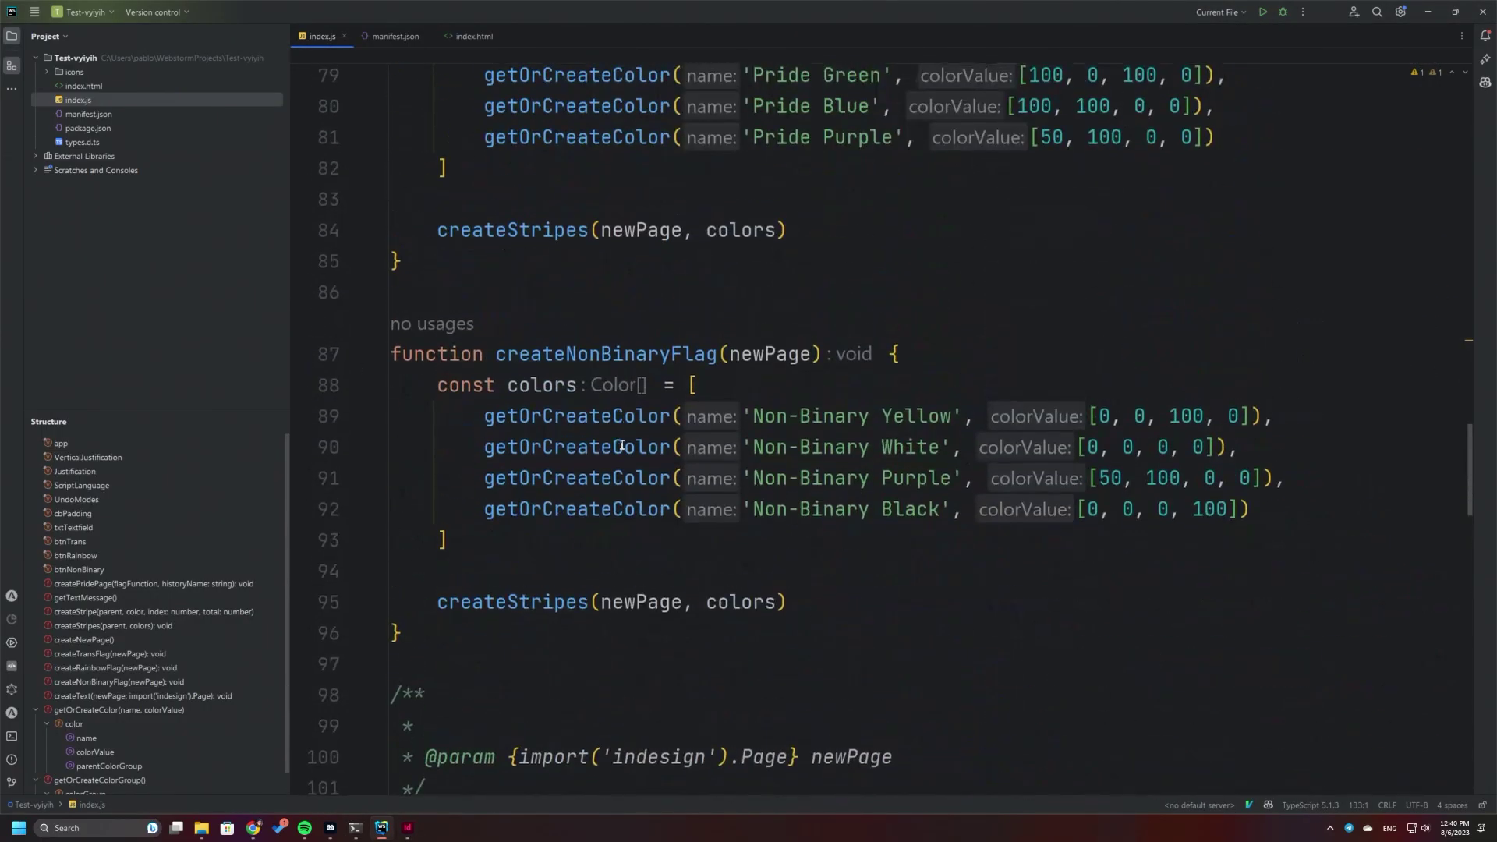
left_click(612, 417)
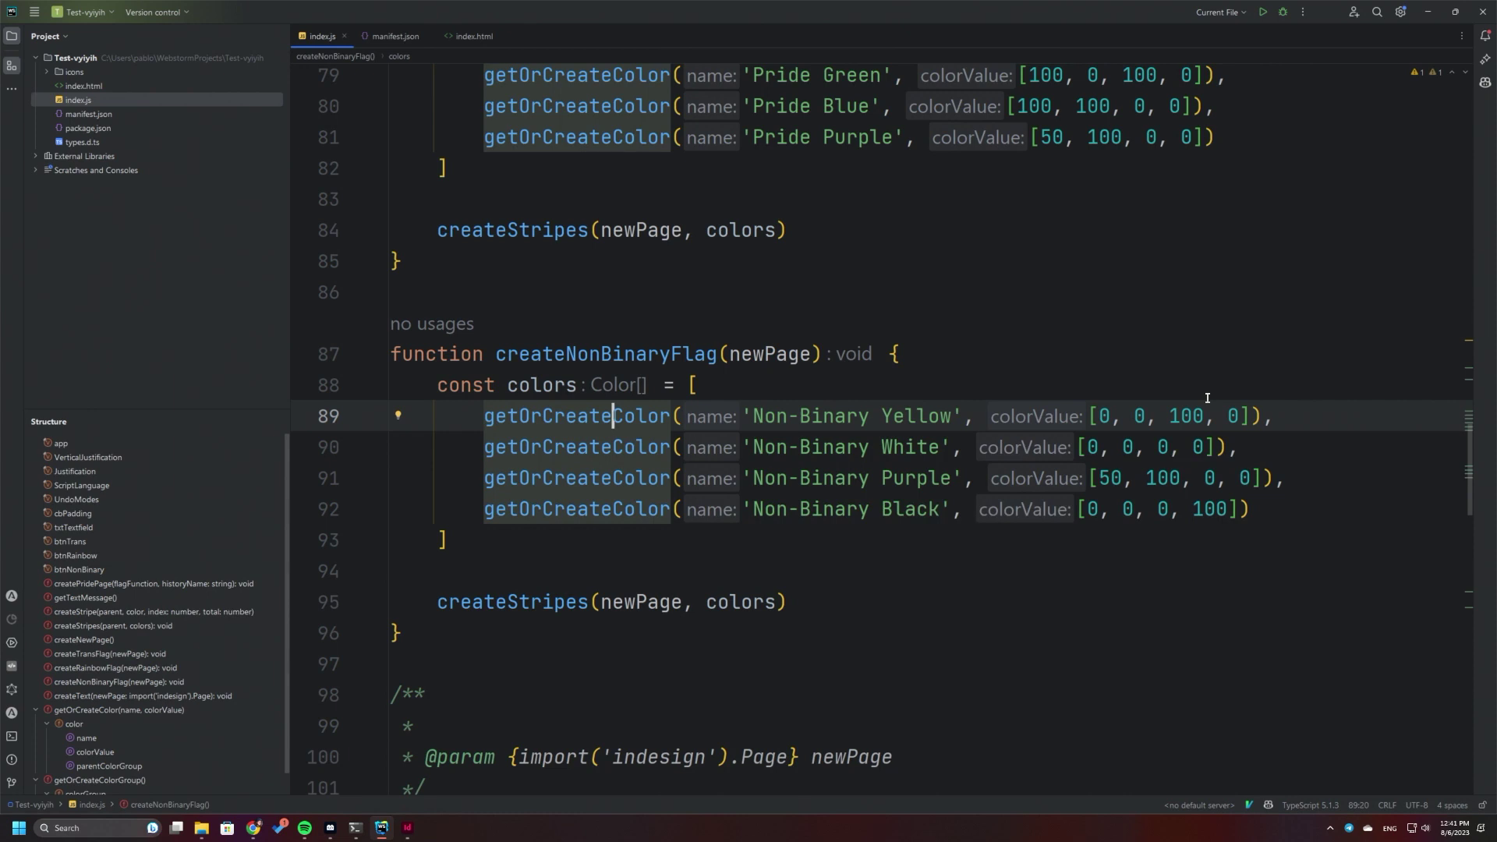
- Scroll to the top of index.js and switch back to the InDesign flag spreads
scroll(1207, 398, "up", 4)
scroll(1205, 397, "up", 7)
scroll(1205, 397, "up", 6)
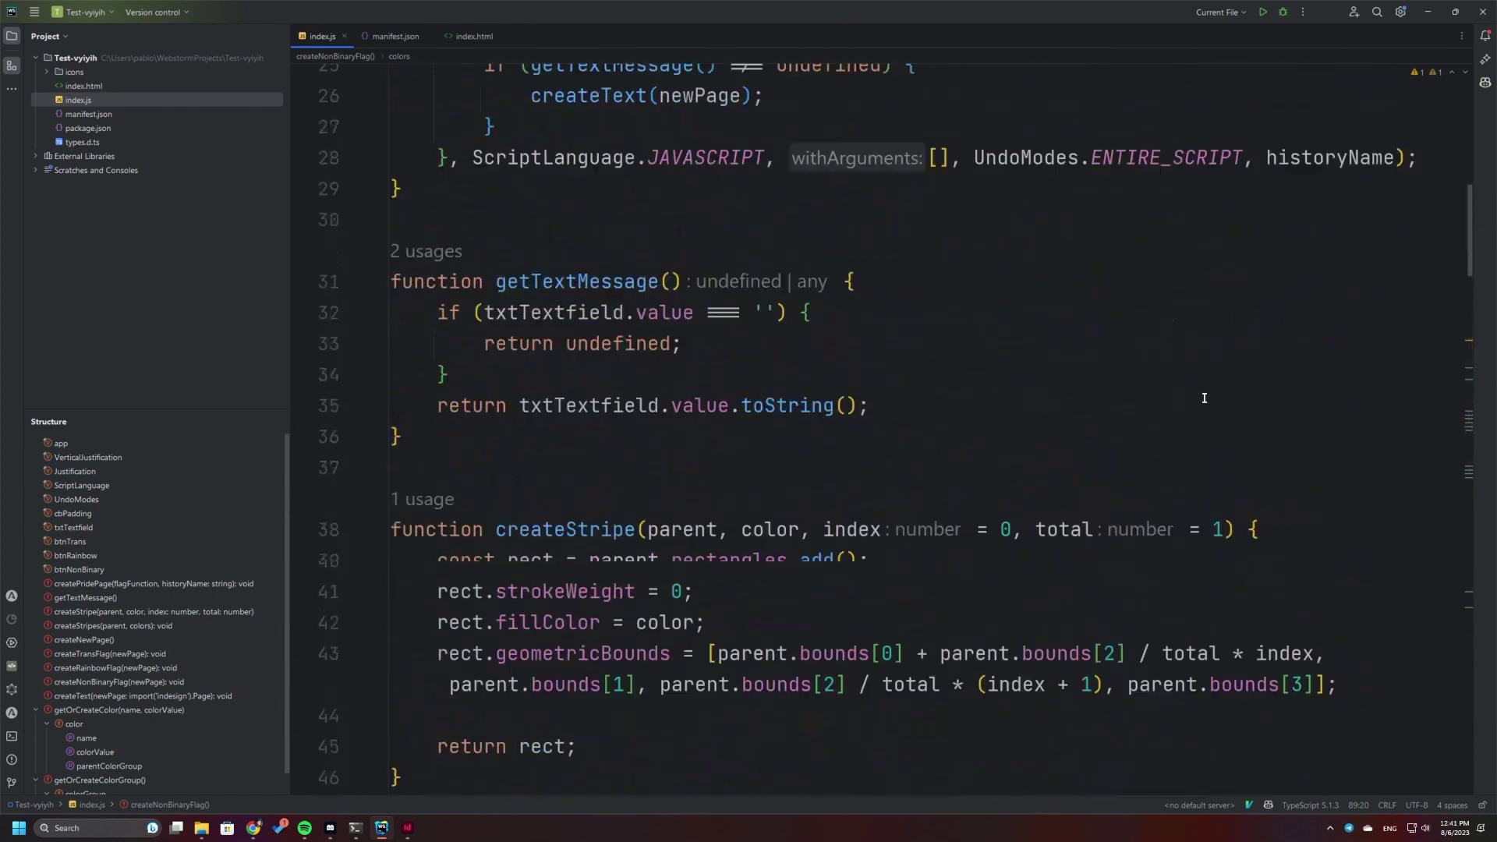
scroll(1204, 398, "up", 6)
scroll(1202, 398, "up", 4)
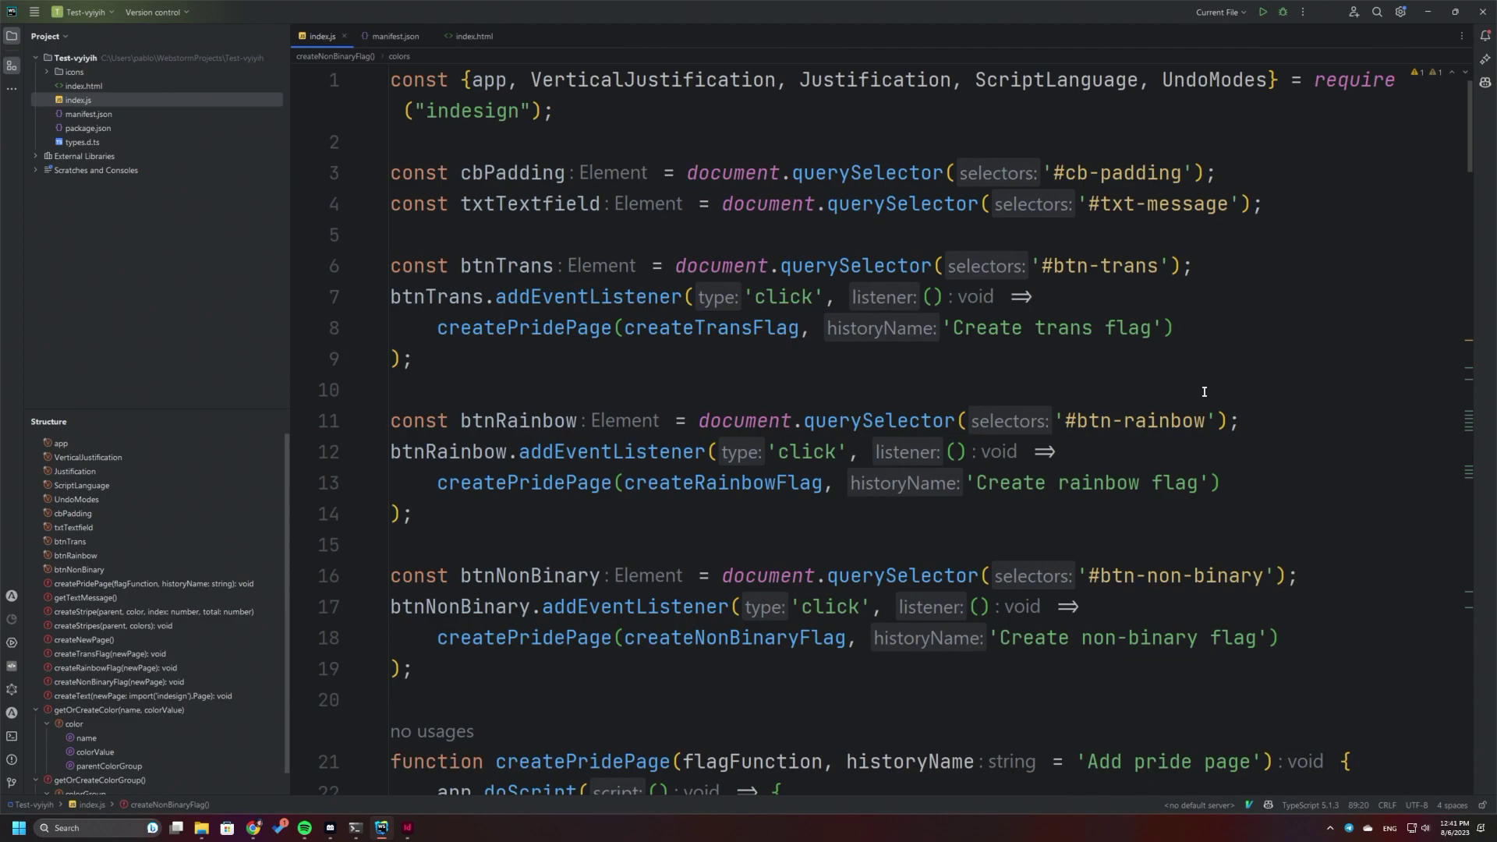
key("alt+Tab")
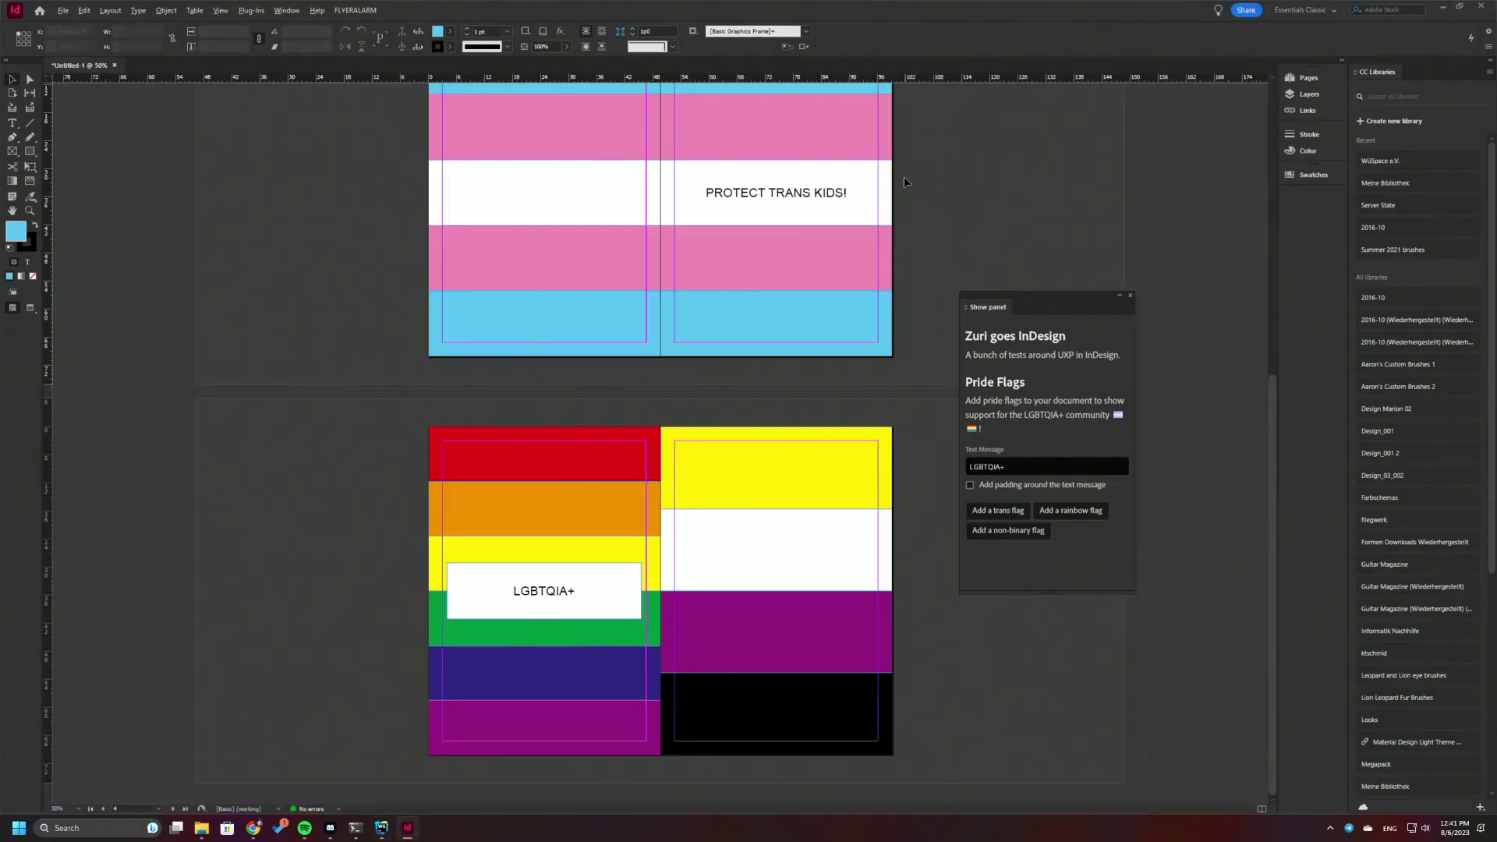
scroll(906, 180, "up", 3)
scroll(721, 268, "up", 2)
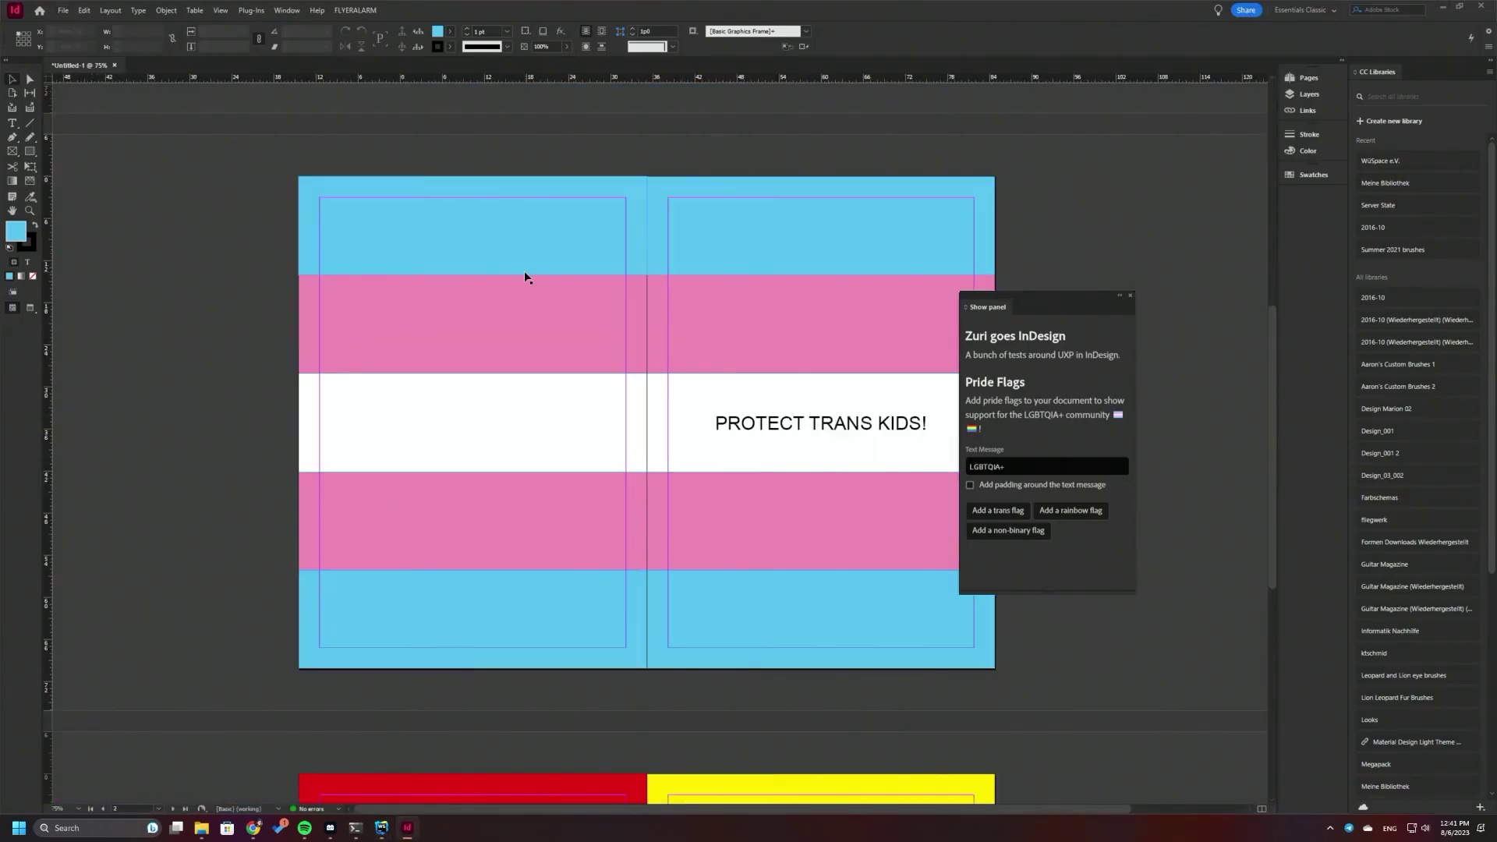
scroll(524, 270, "right", 2)
scroll(525, 270, "down", 4)
scroll(536, 264, "down", 3)
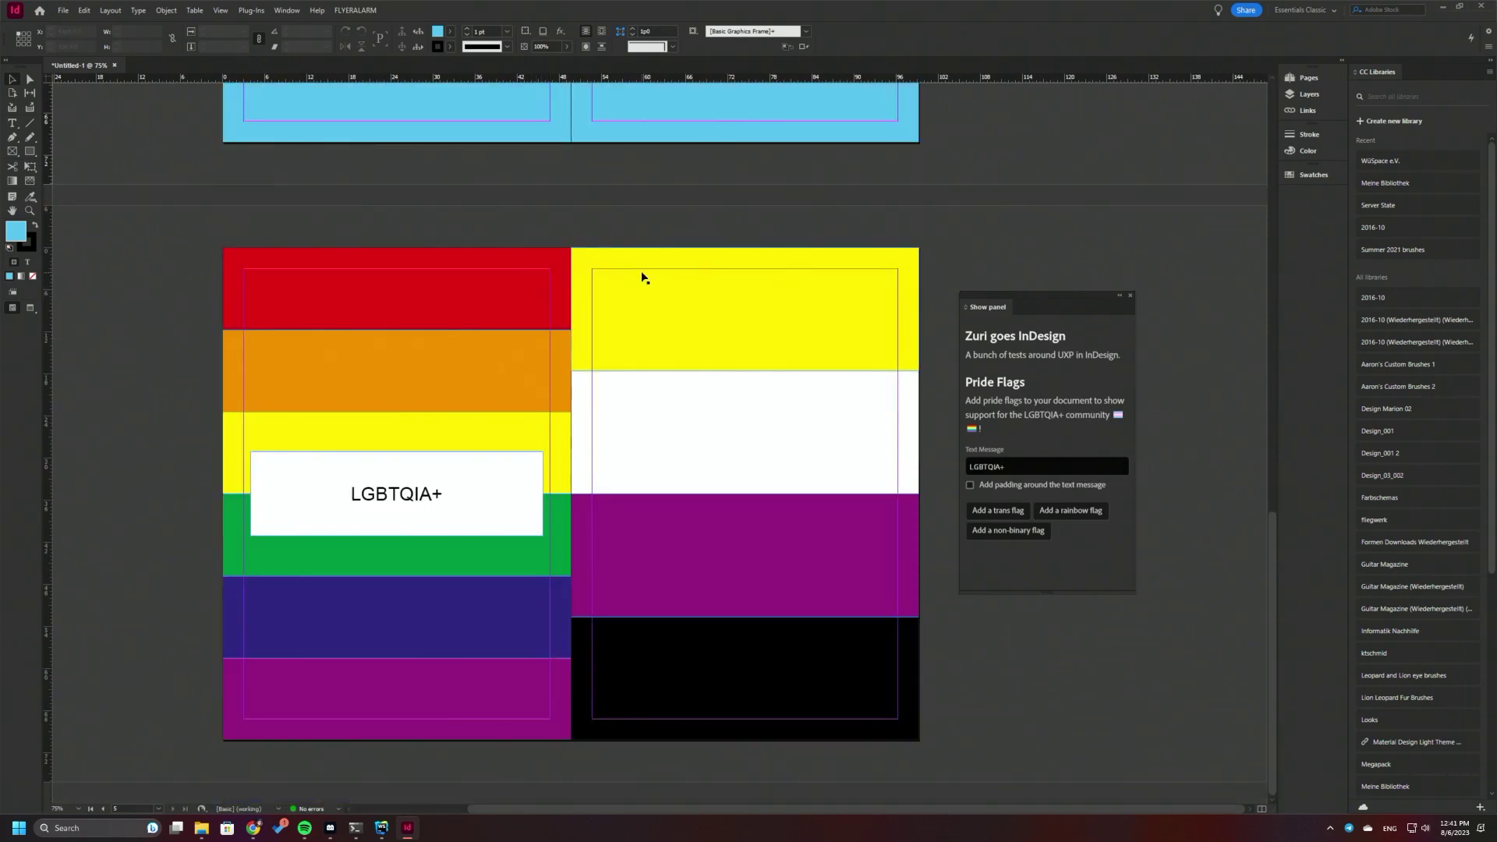
scroll(642, 273, "up", 4)
scroll(655, 285, "up", 1)
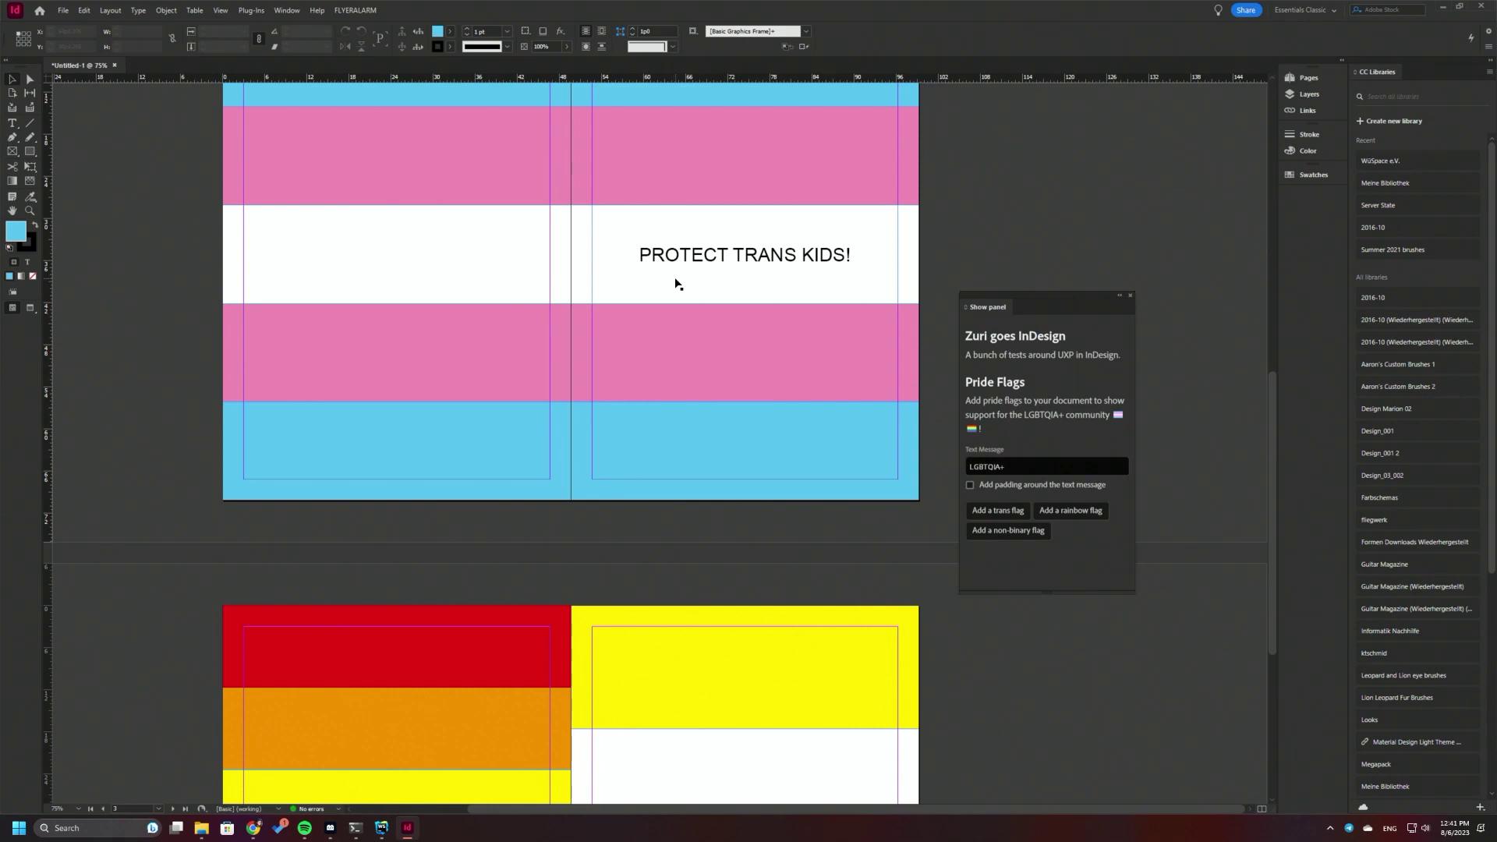
scroll(675, 282, "down", 3)
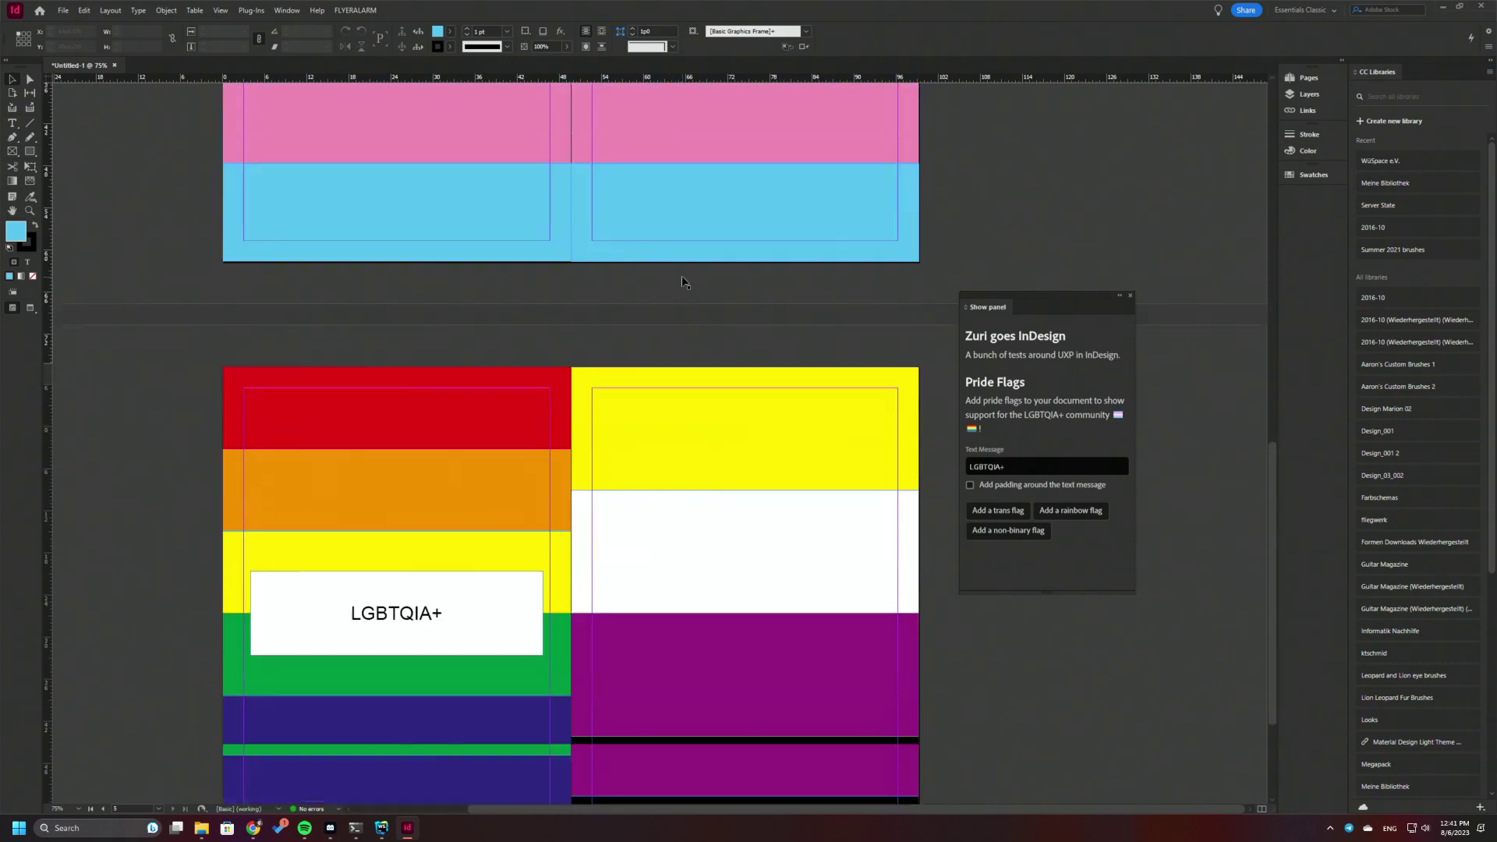
scroll(680, 282, "down", 2)
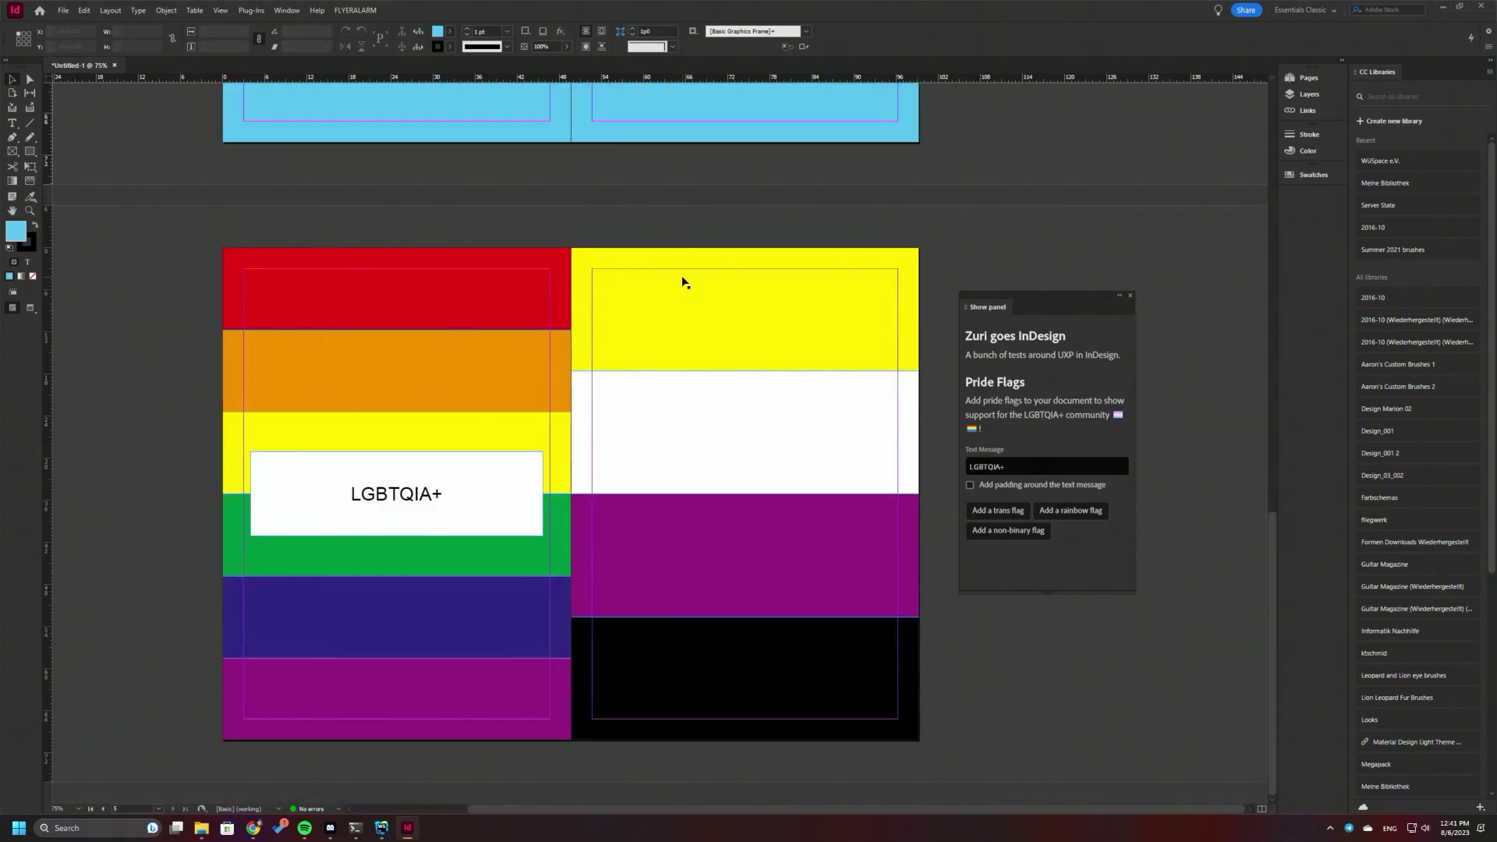